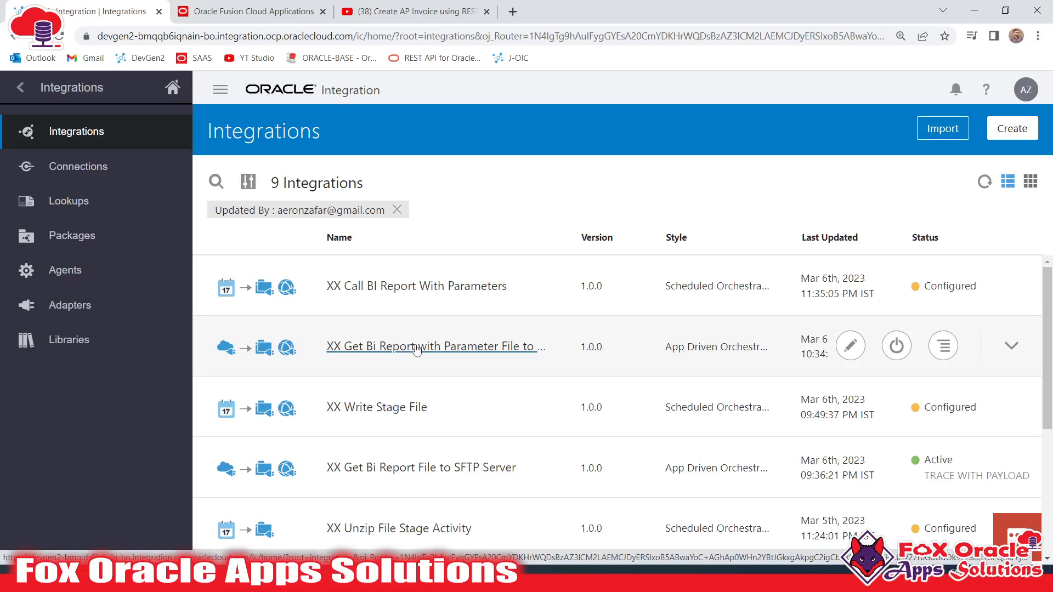
- Glance at the AP invoice REST API video and examine the Create AP Invoice request's JSON body and endpoint URL in Postman
left_click(408, 11)
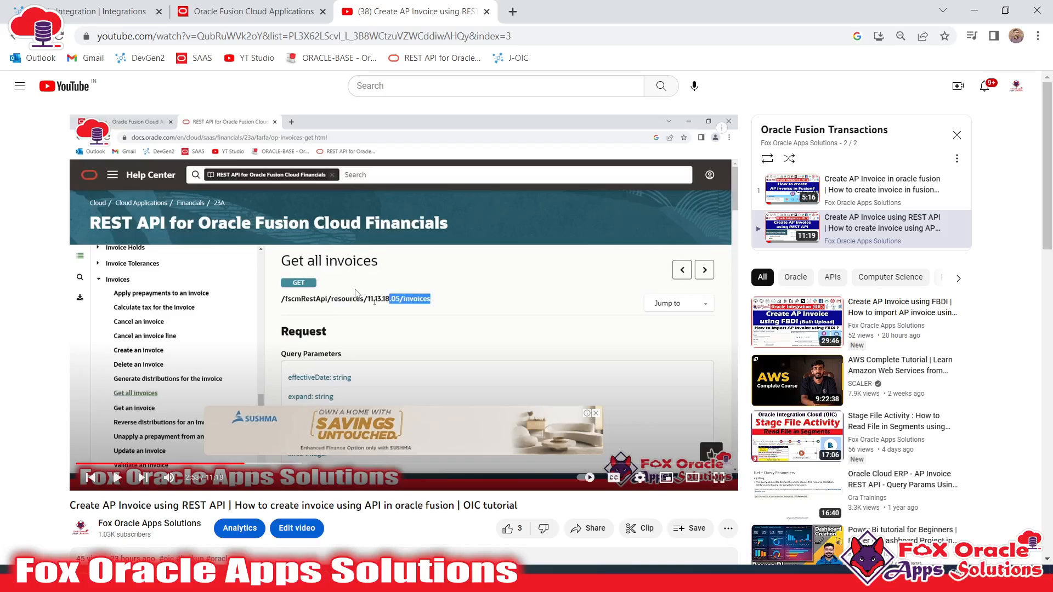
key("ctrl+1")
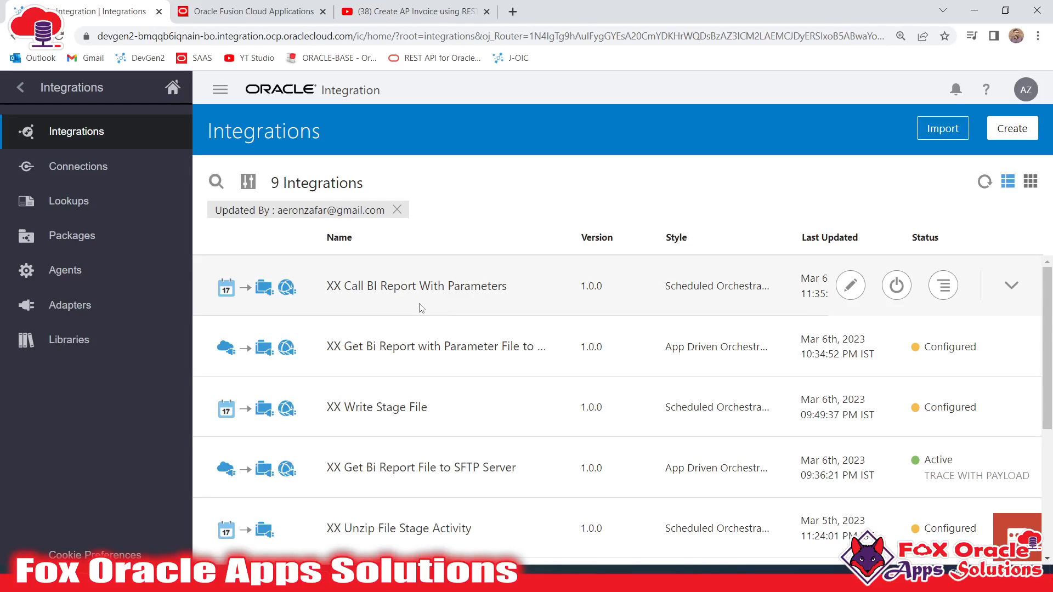
left_click(362, 579)
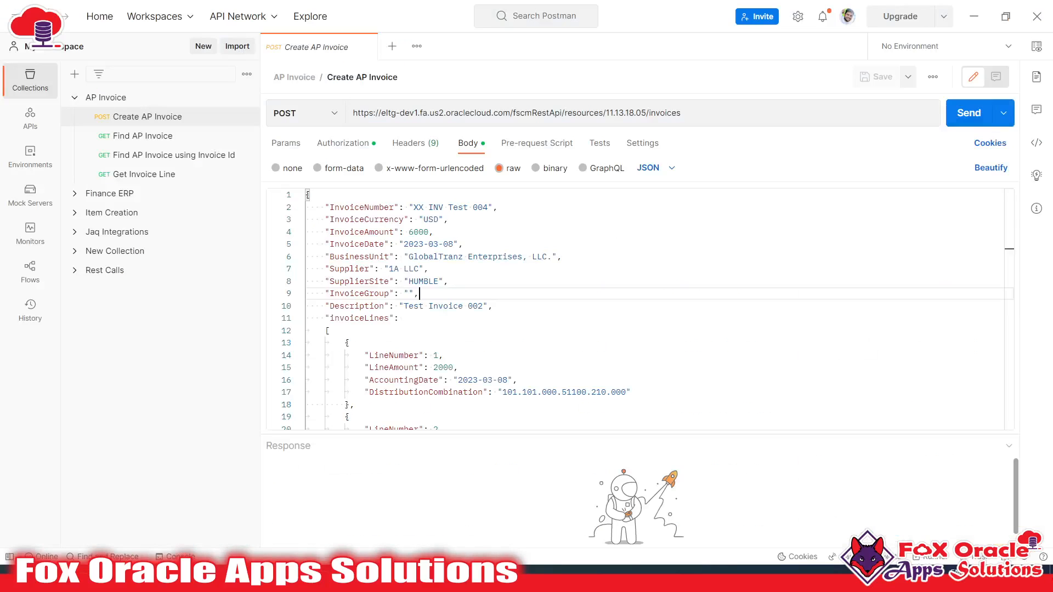
scroll(488, 341, "down", 3)
scroll(488, 341, "up", 3)
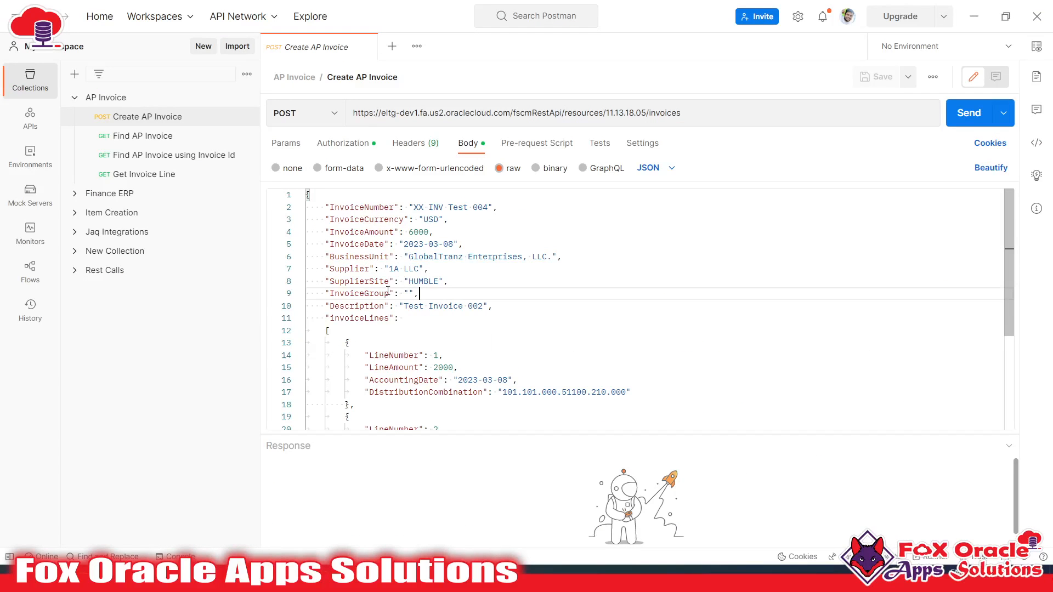
scroll(395, 263, "down", 4)
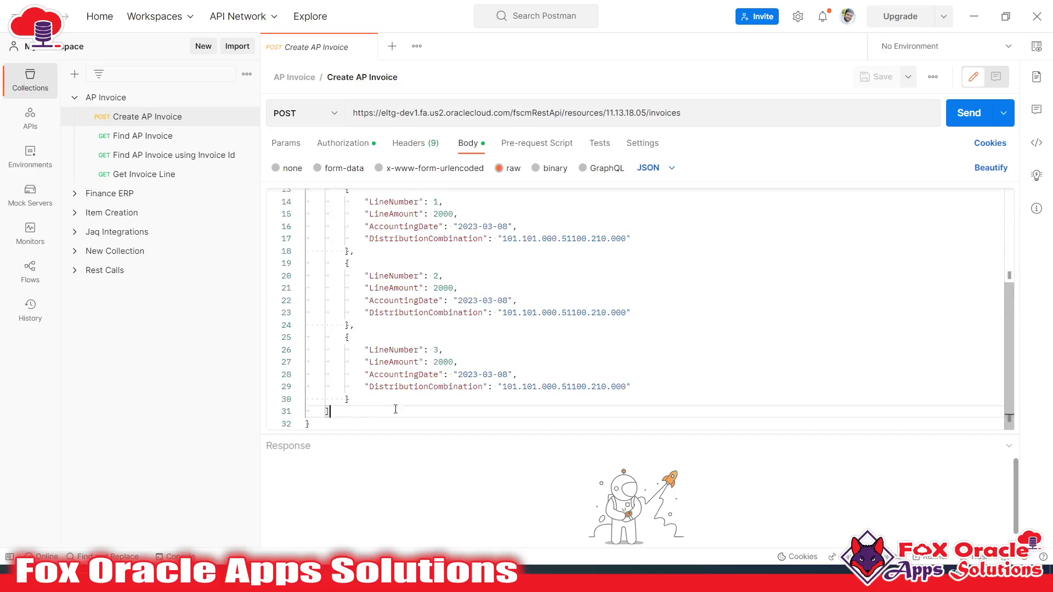
scroll(444, 379, "up", 4)
left_click(401, 113)
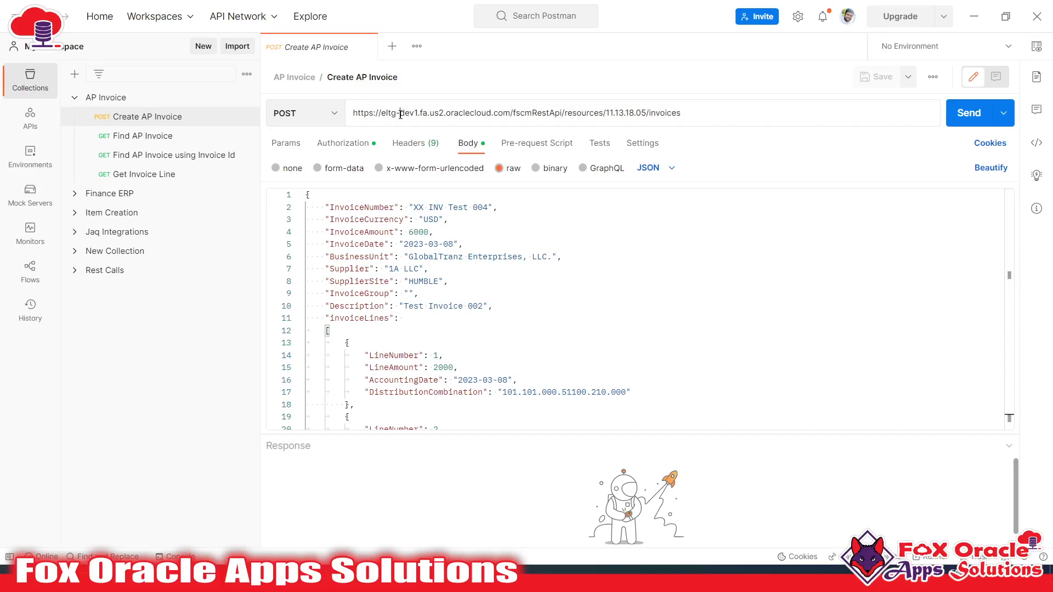
left_click_drag(690, 114, 352, 114)
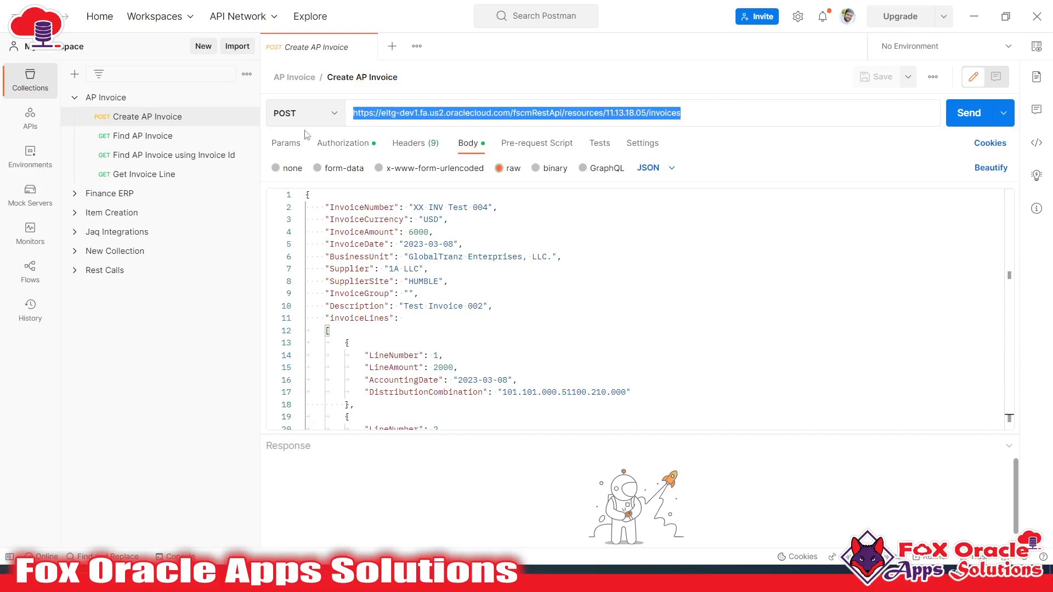
- Set InvoiceNumber in the Create AP Invoice request body to "XX INV Test 005" and send the POST request
left_click(439, 293)
scroll(500, 343, "down", 2)
scroll(494, 275, "up", 2)
left_click(483, 208)
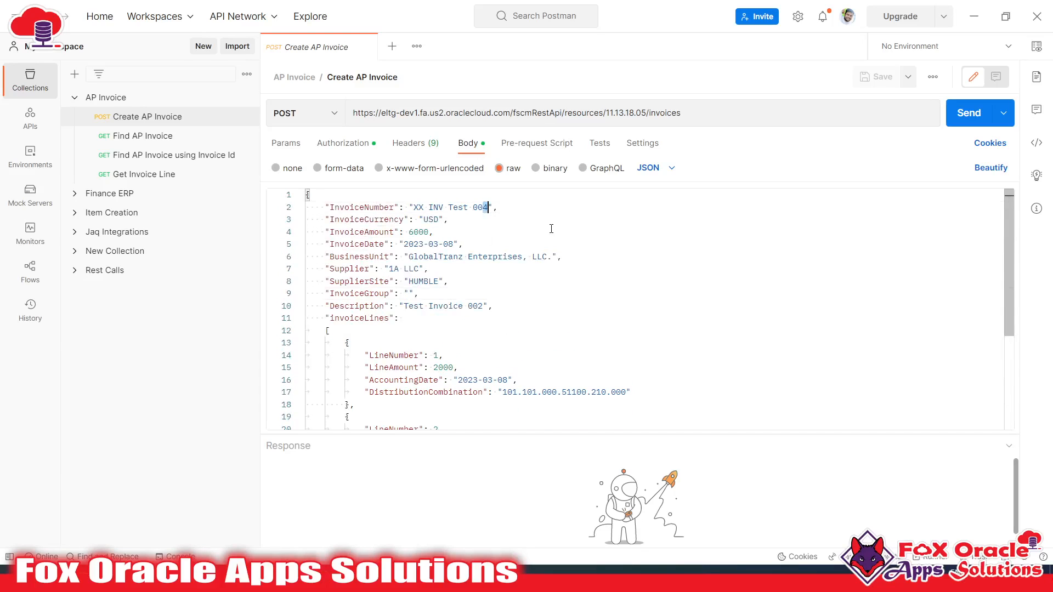
key("Delete")
type("5")
left_click(519, 236)
left_click(470, 208)
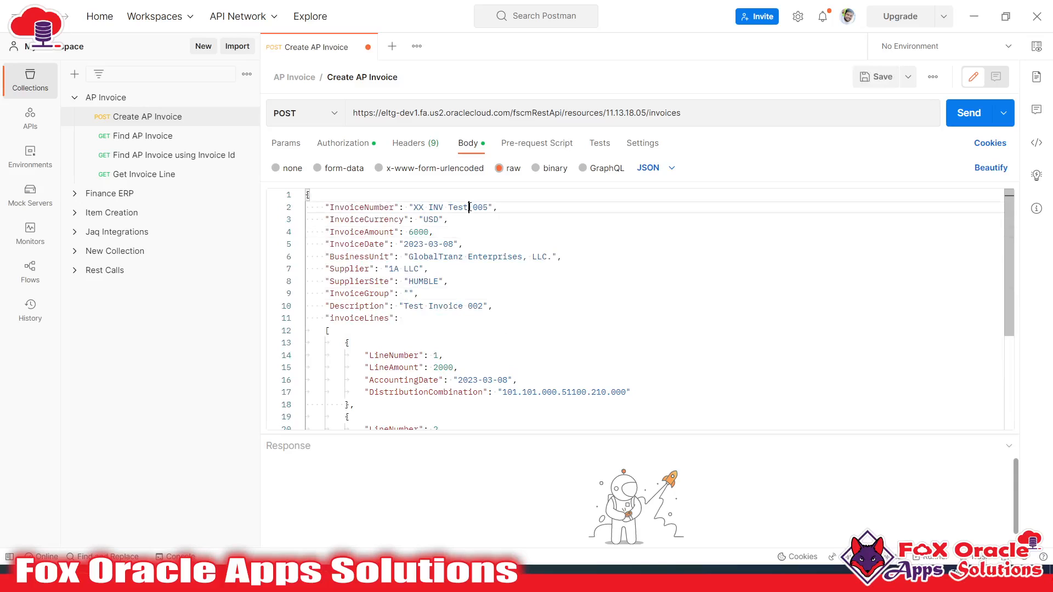
left_click(961, 114)
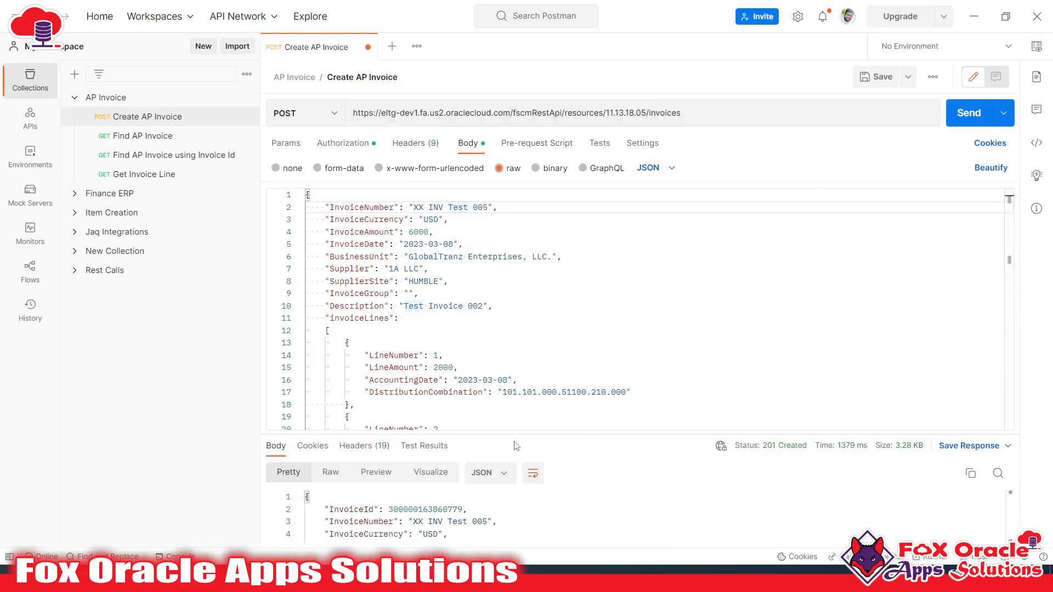
- Enlarge the response area and highlight the InvoiceId value in the returned JSON
left_click_drag(504, 435, 504, 378)
scroll(414, 482, "down", 2)
scroll(414, 482, "up", 2)
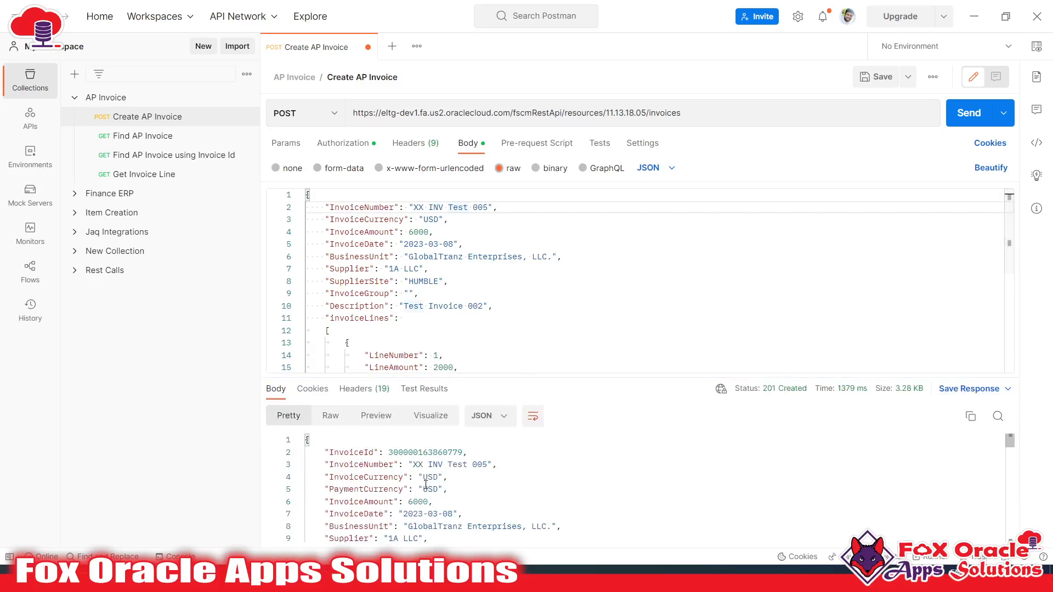
left_click(429, 452)
double_click(428, 452)
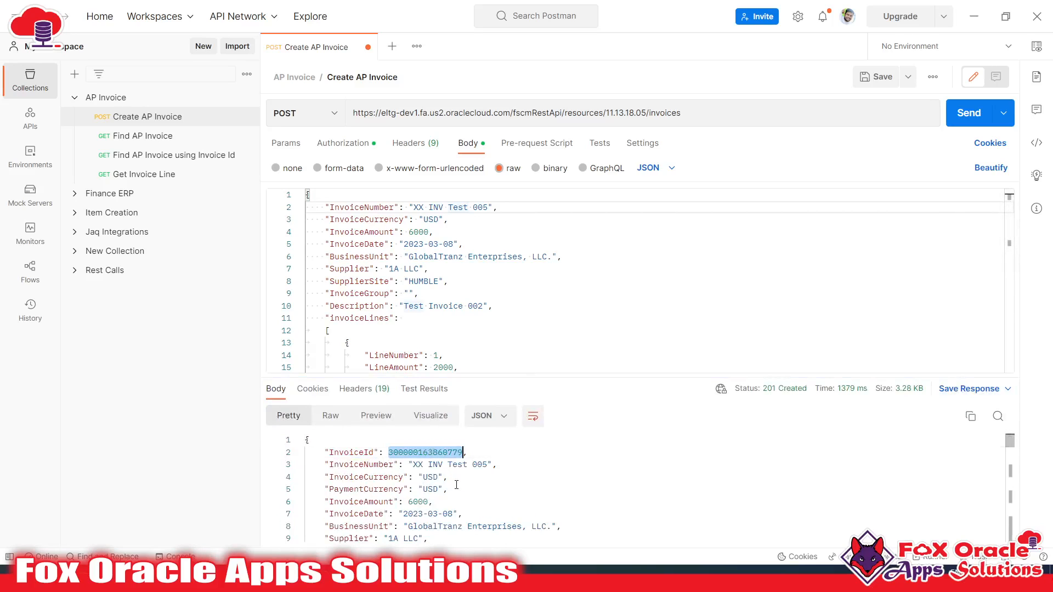
- Shrink the response area and examine the request body from the invoice header fields through the invoiceLines array
left_click_drag(505, 378, 505, 405)
left_click(473, 330)
scroll(473, 321, "down", 3)
scroll(473, 319, "up", 1)
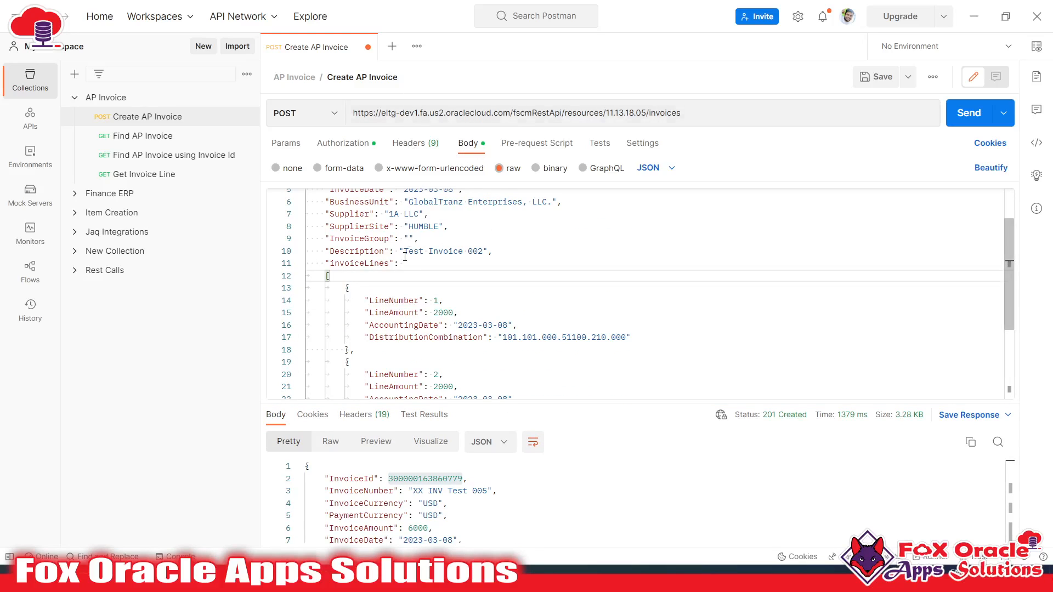
left_click(558, 249)
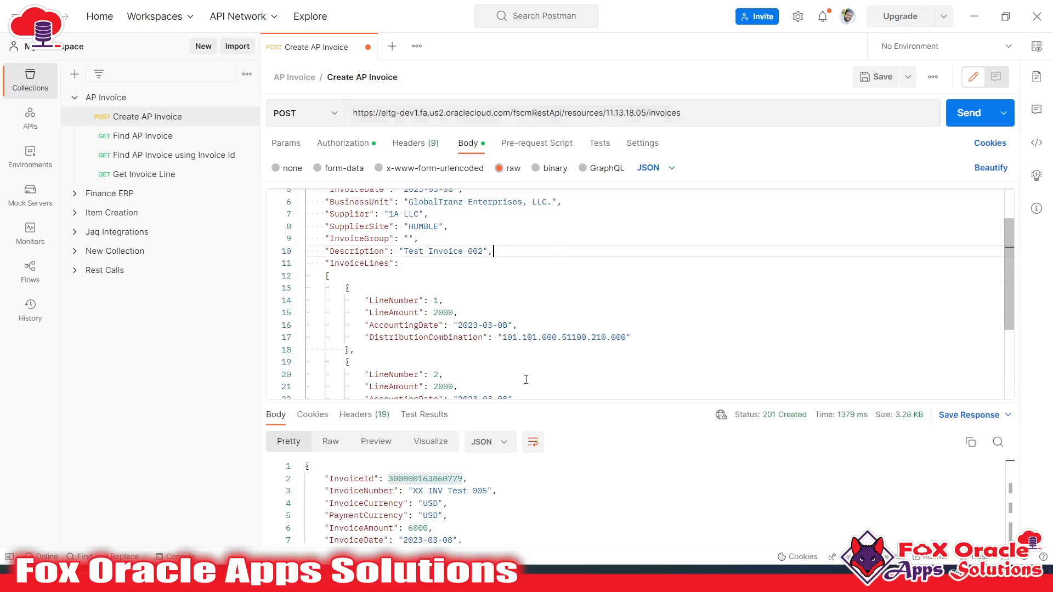
scroll(496, 333, "up", 2)
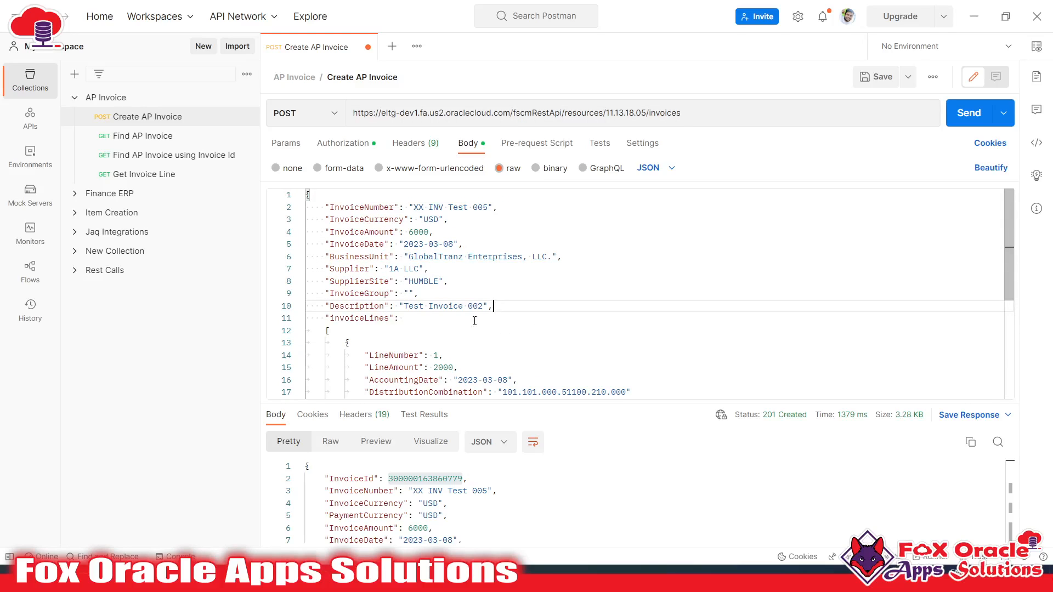
left_click_drag(548, 305, 342, 395)
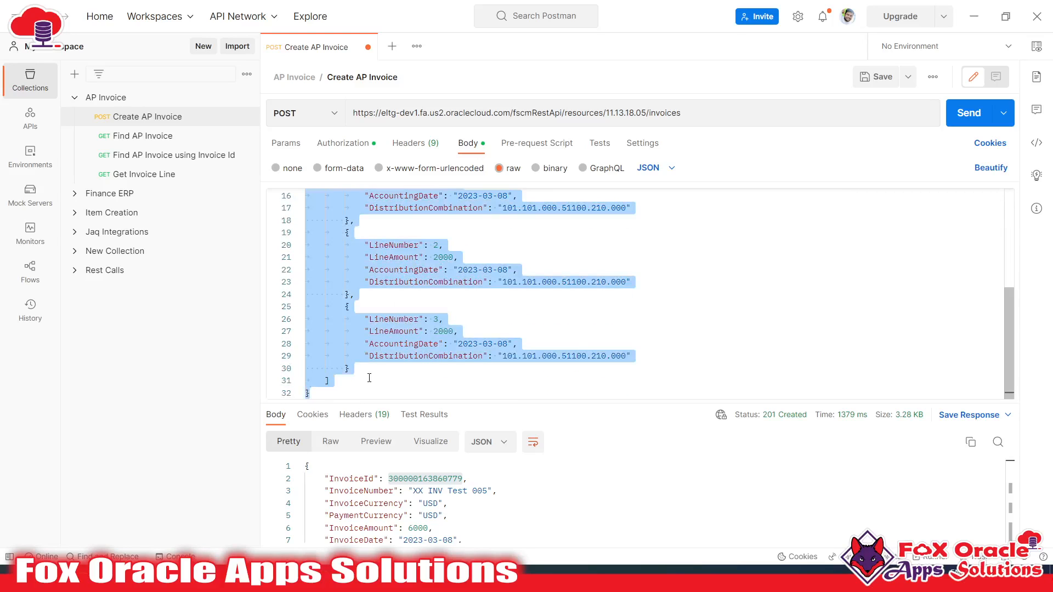
key("ctrl+a")
scroll(369, 377, "up", 4)
left_click(379, 221)
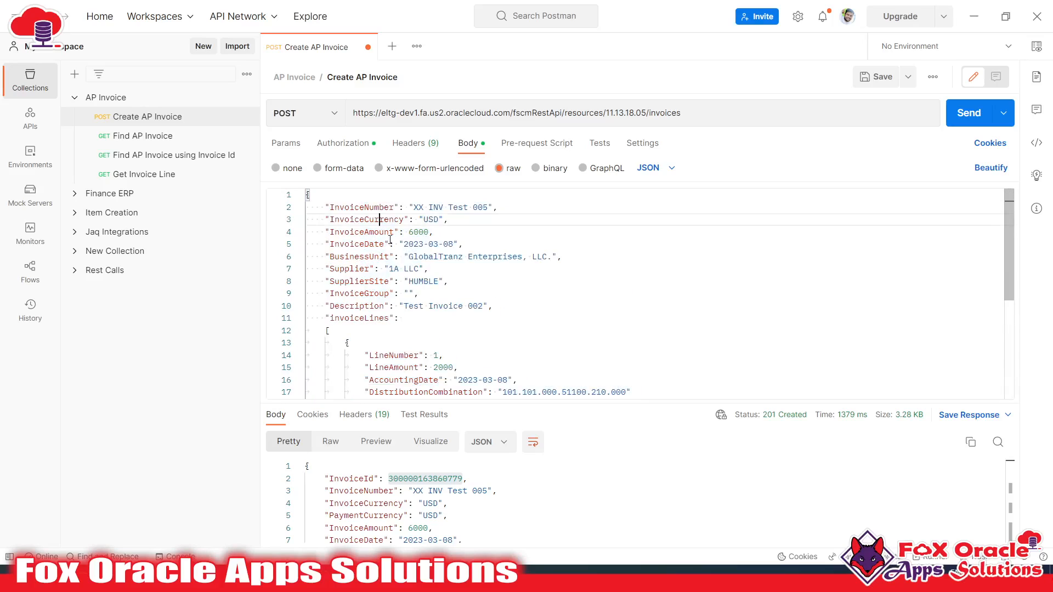
- Review the invoice number, invoice date and third invoice line in the request body, plus the InvoiceId in the response
left_click(419, 207)
left_click(408, 244)
scroll(435, 323, "down", 4)
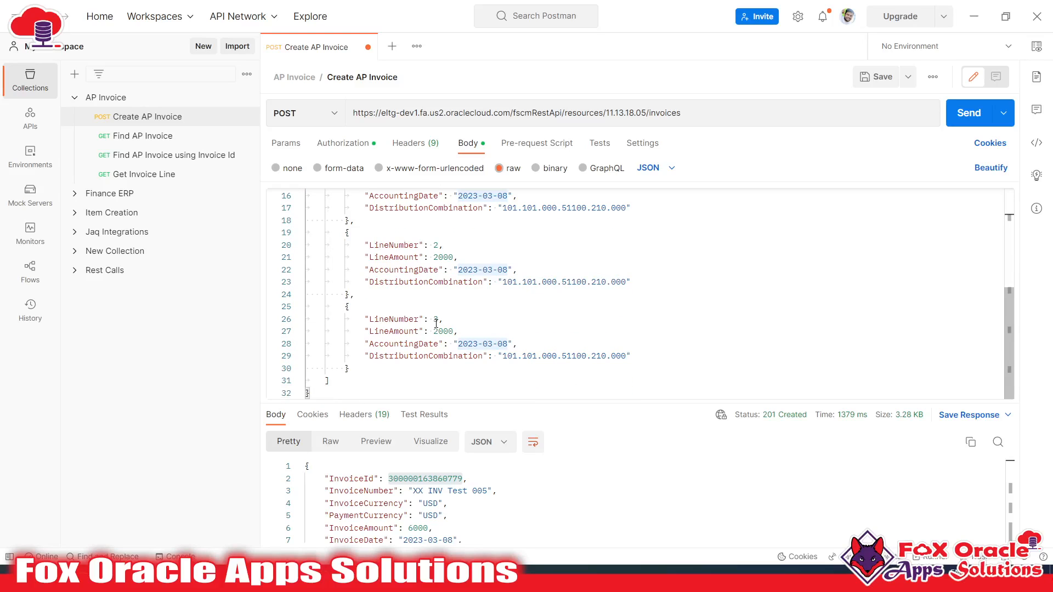
left_click(410, 356)
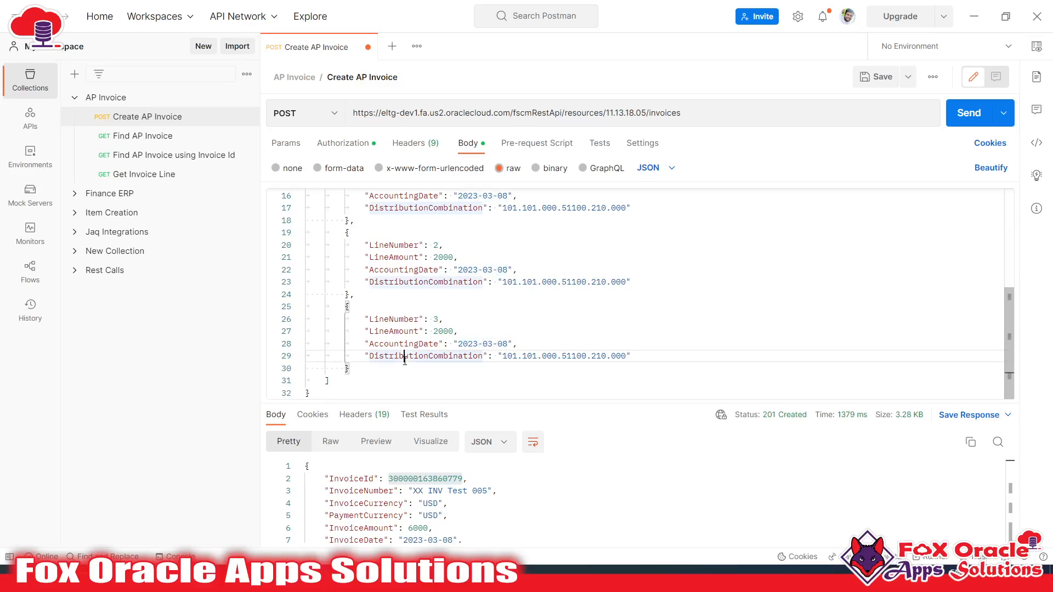
double_click(402, 479)
left_click(446, 320)
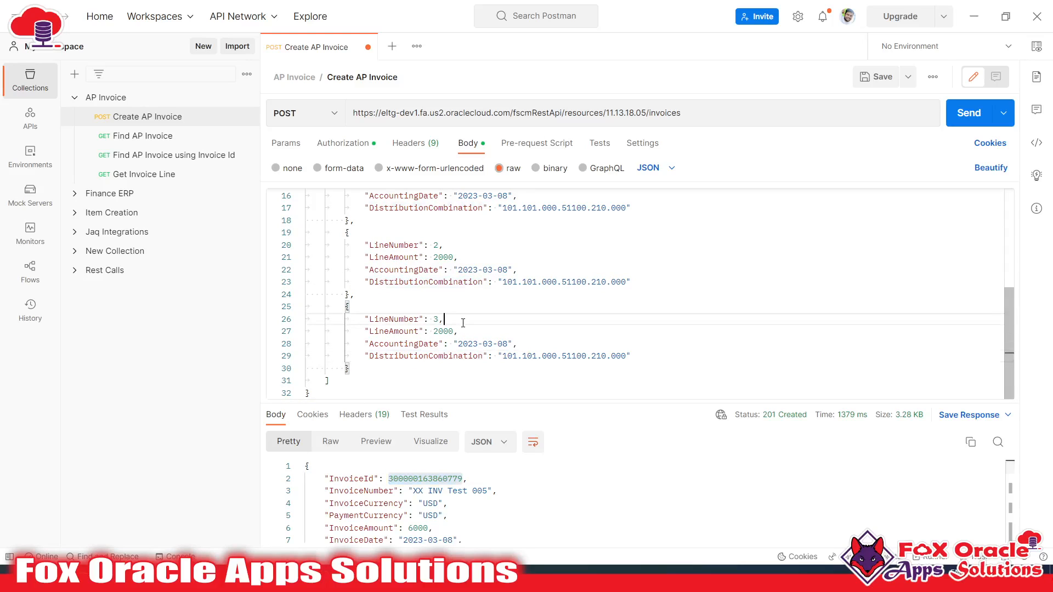
scroll(463, 323, "up", 5)
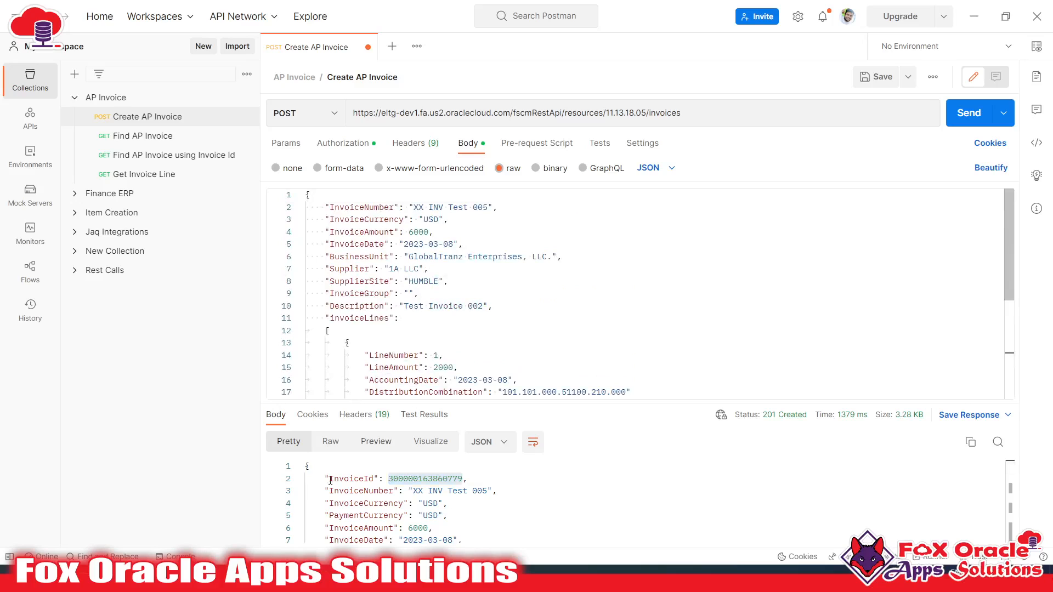
- Check the Integrations list in Oracle Integration and return to Postman to review the Create AP Invoice endpoint URL
left_click(296, 579)
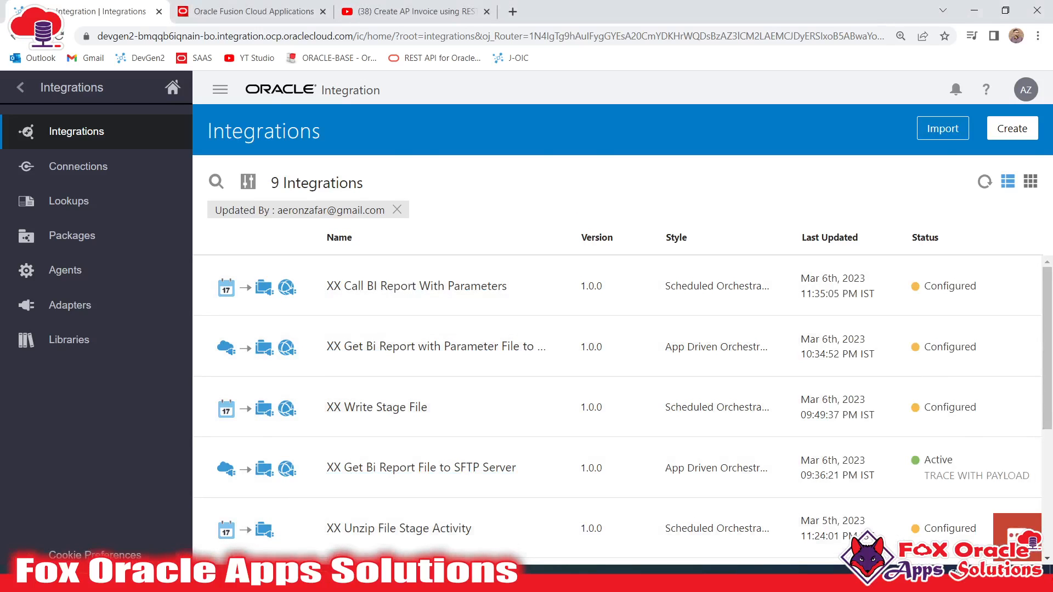
key("alt+Tab")
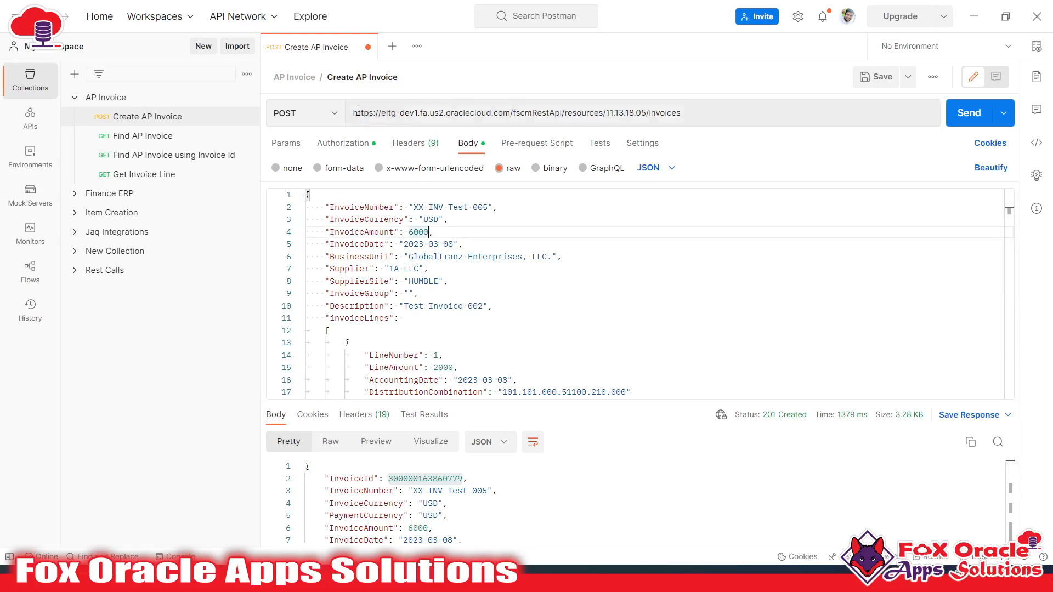
triple_click(431, 110)
left_click(689, 112)
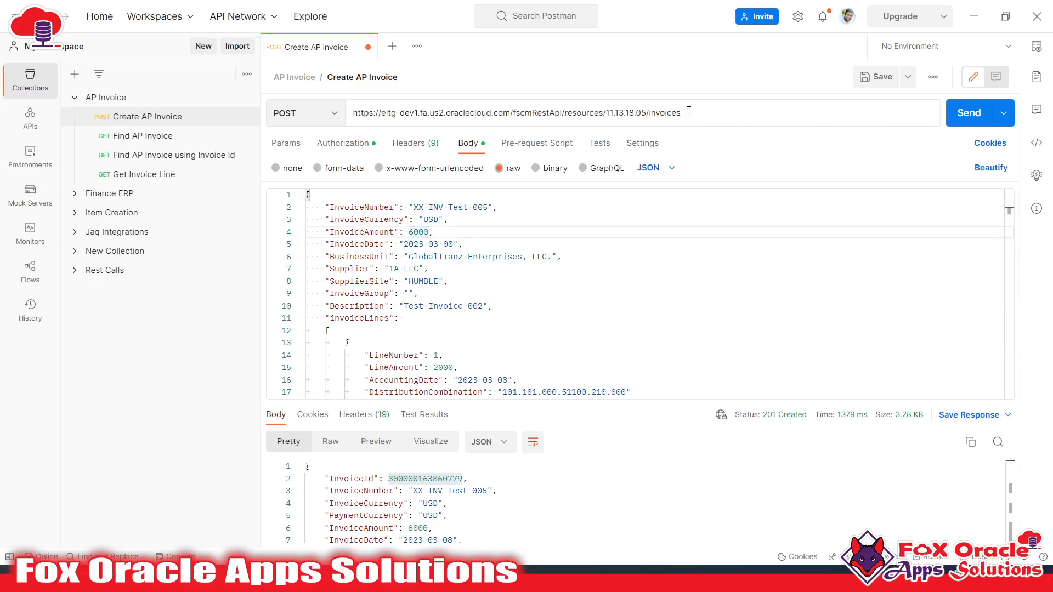
left_click(449, 313)
- Switch to Oracle Integration and start a new connection with the REST adapter
key("alt+Tab")
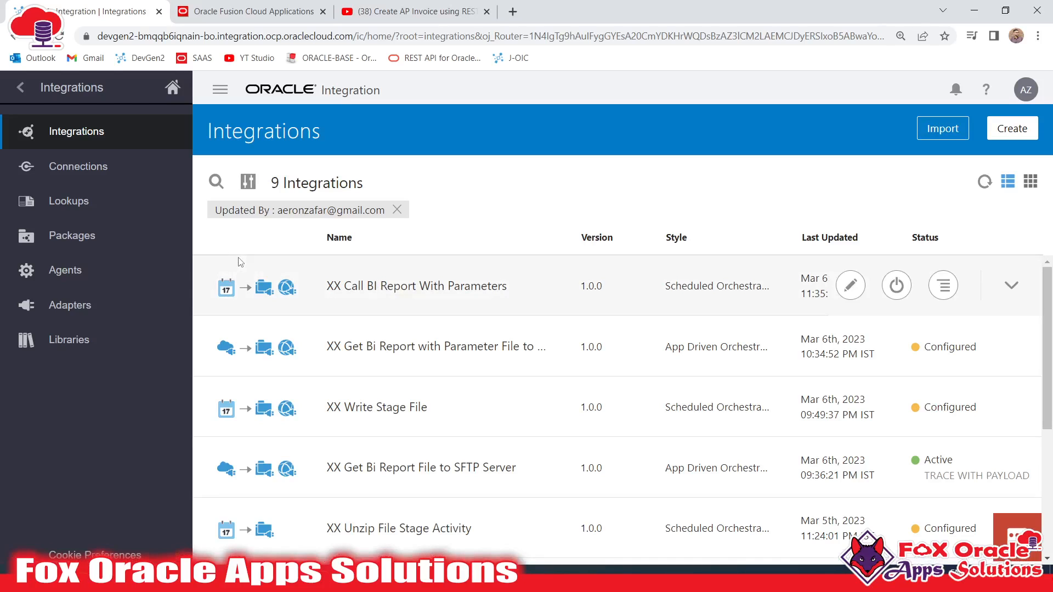
left_click(85, 173)
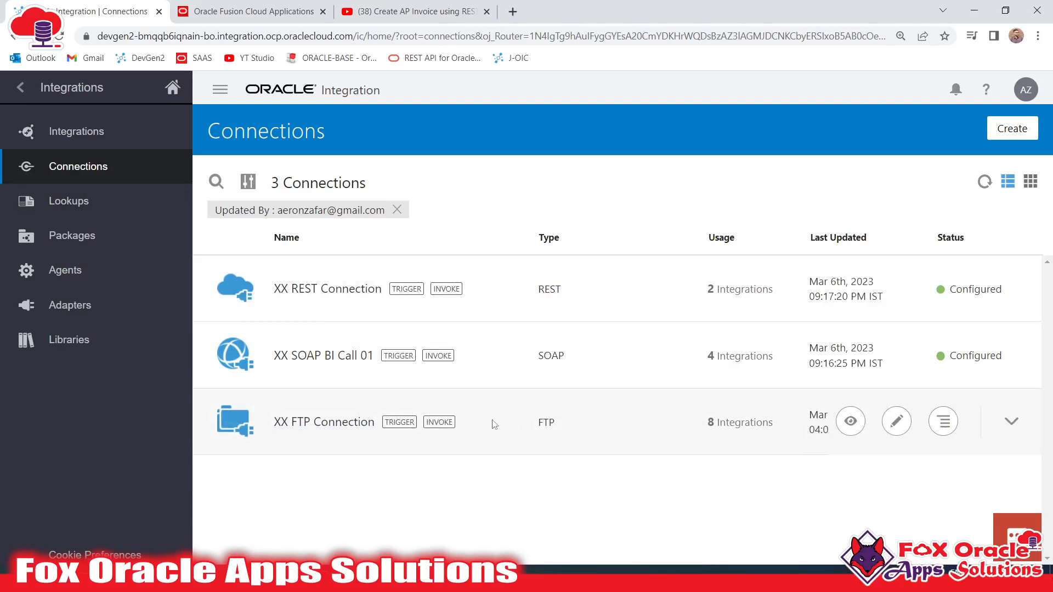
left_click(1012, 128)
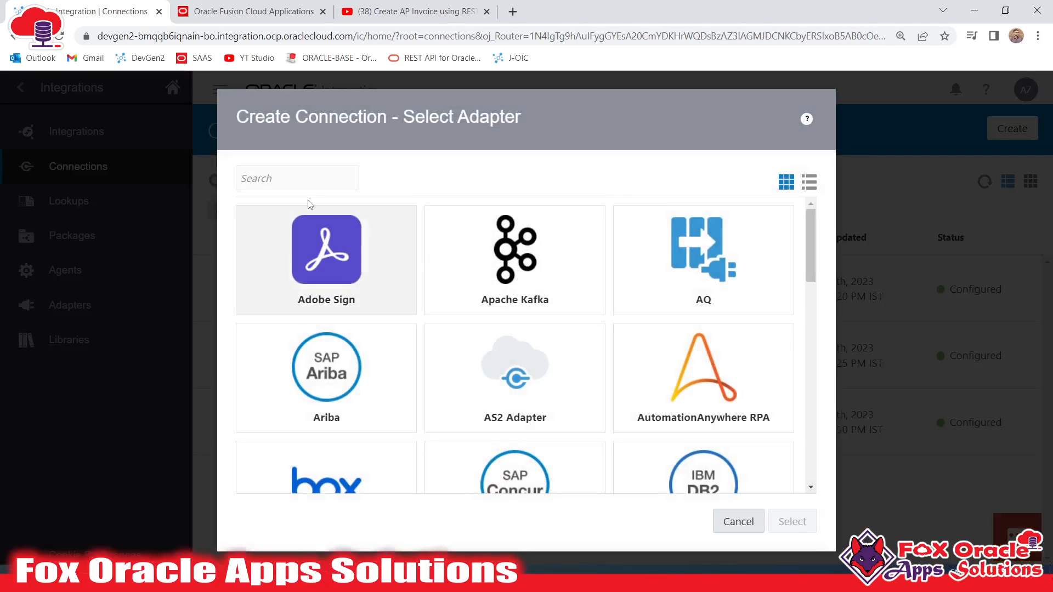
left_click(287, 180)
type("RES")
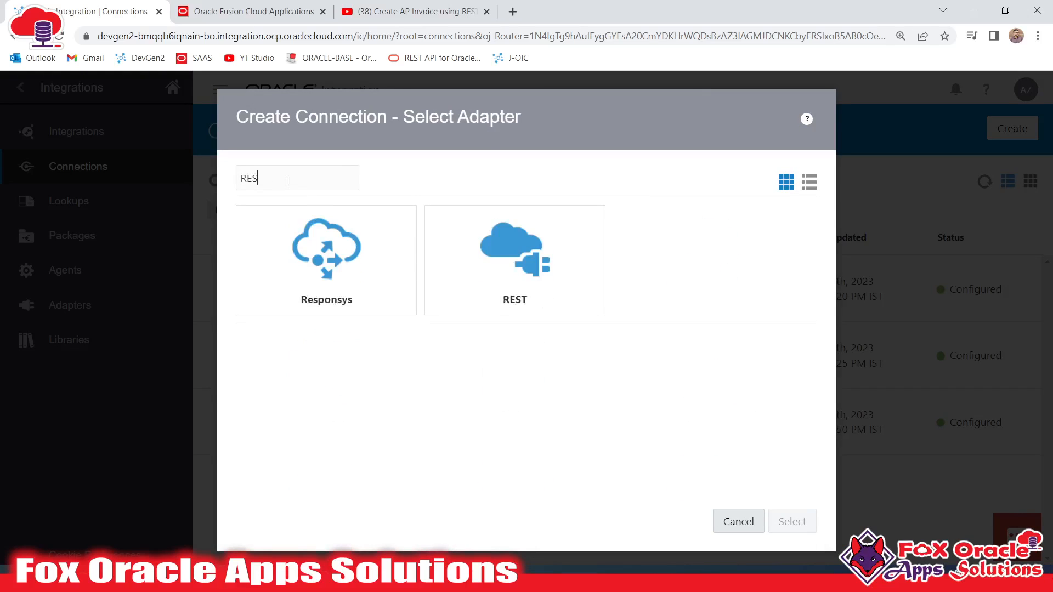
type("T")
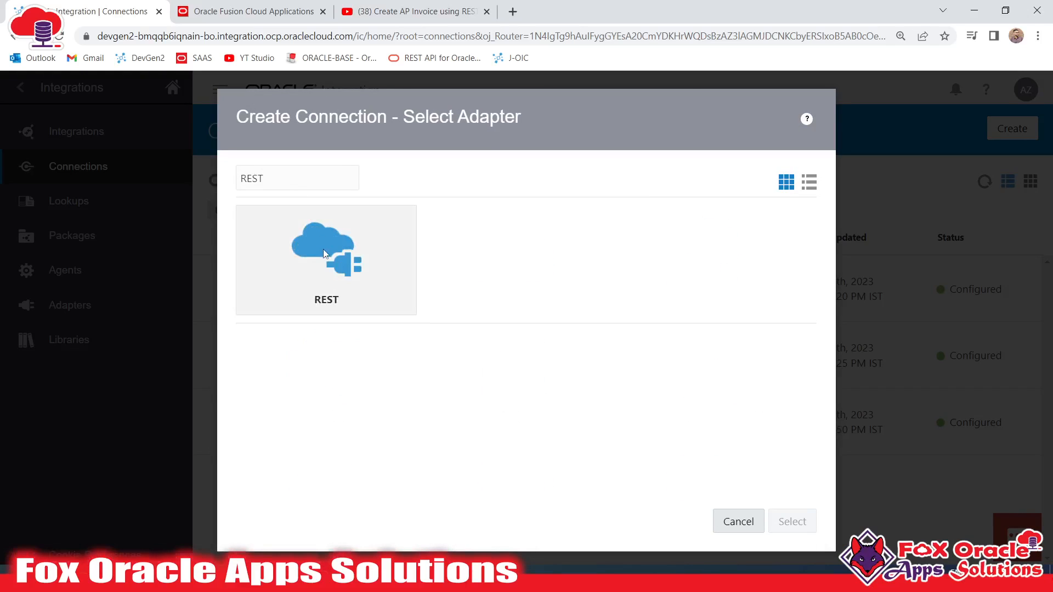
left_click(377, 297)
left_click(792, 521)
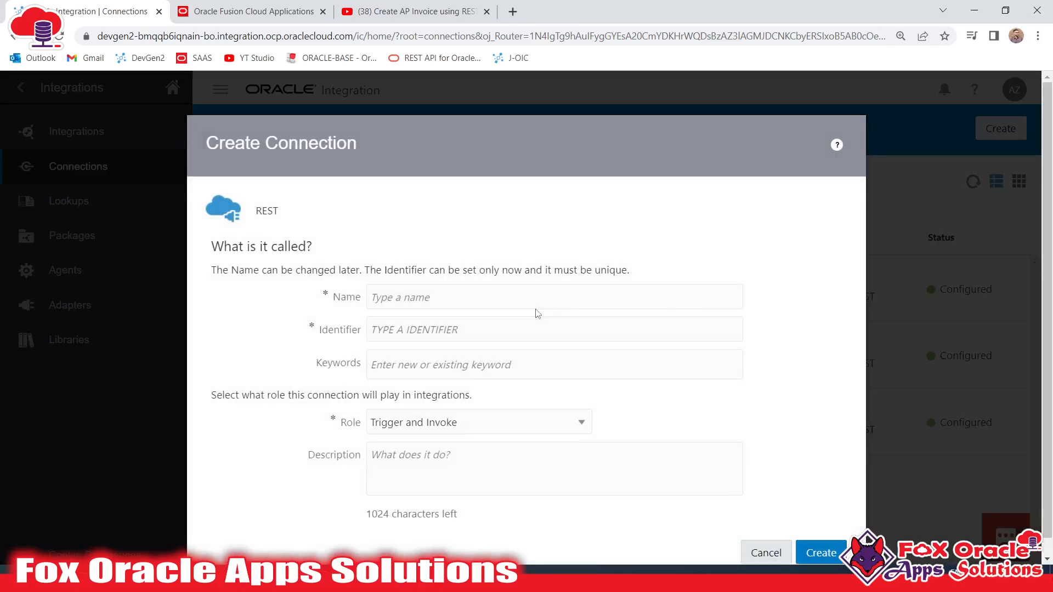
- Name the REST connection XX OIC REST Connection, keep the Trigger and Invoke role, and create it
left_click(511, 298)
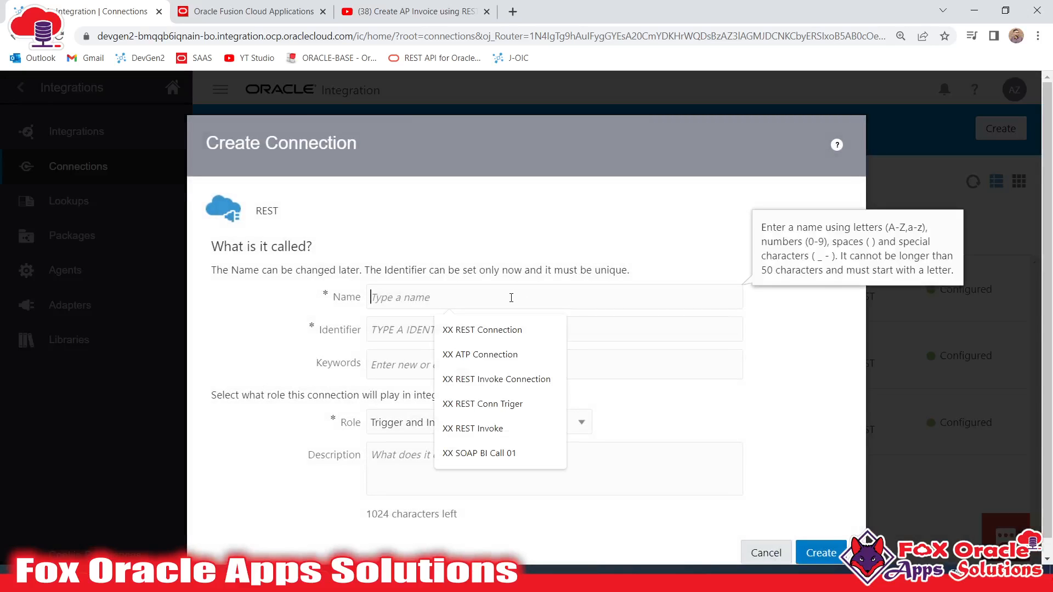
left_click(512, 298)
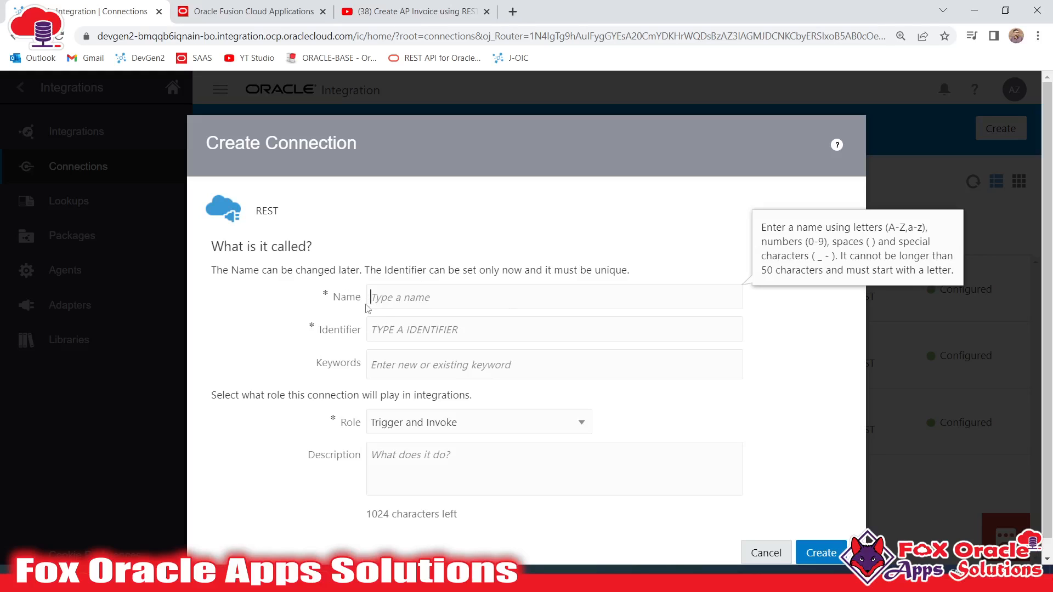
left_click(417, 297)
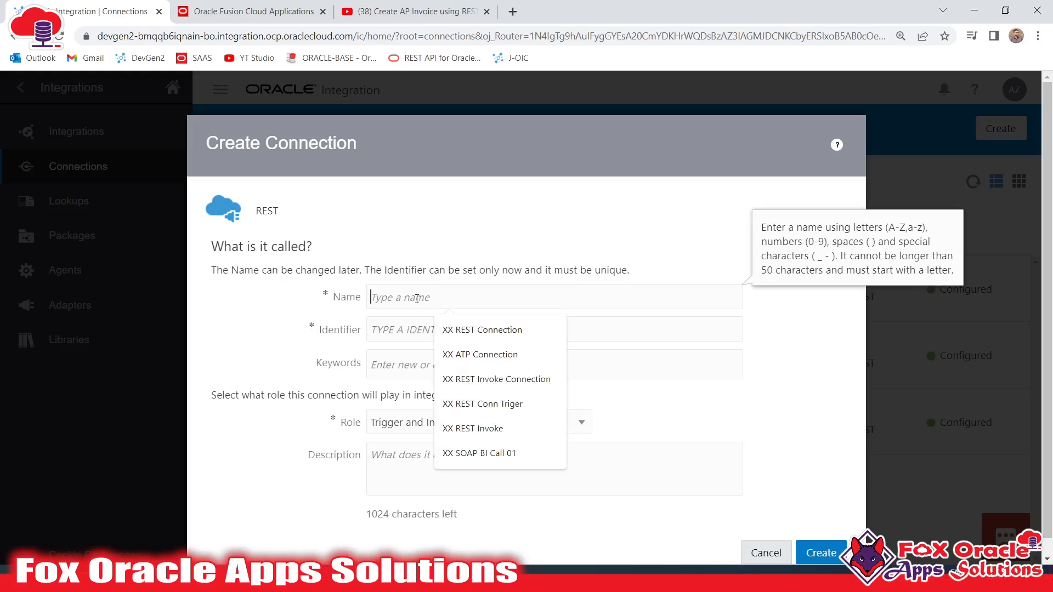
type("XX OIC ")
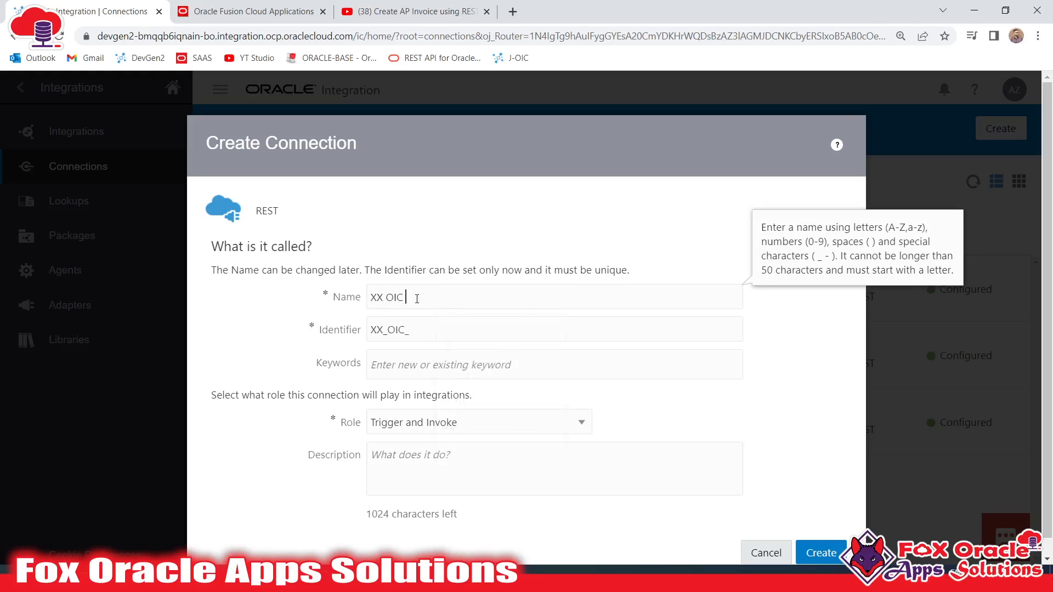
type("REST Connection")
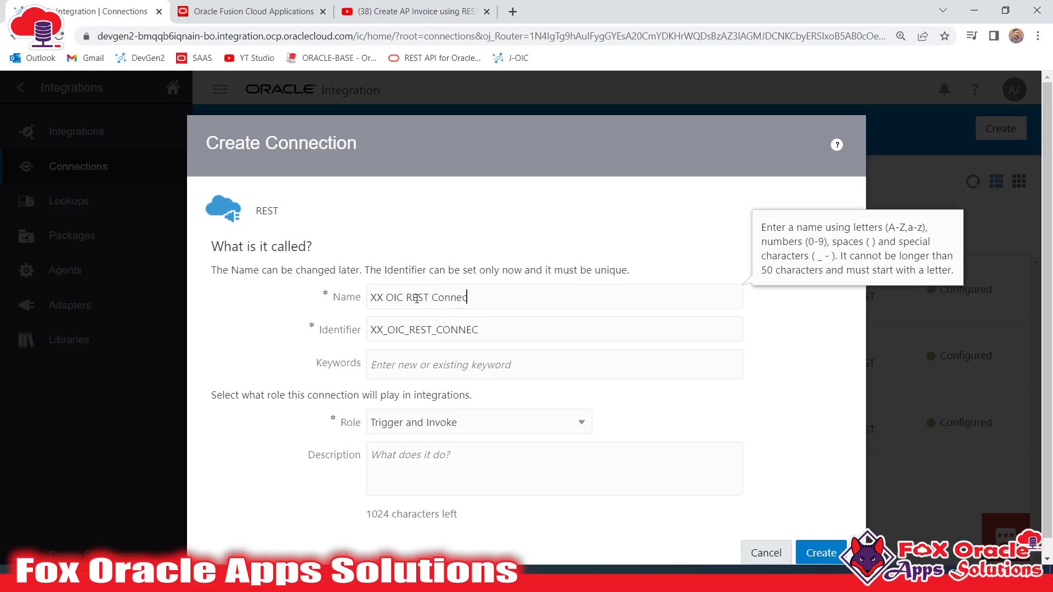
left_click(654, 419)
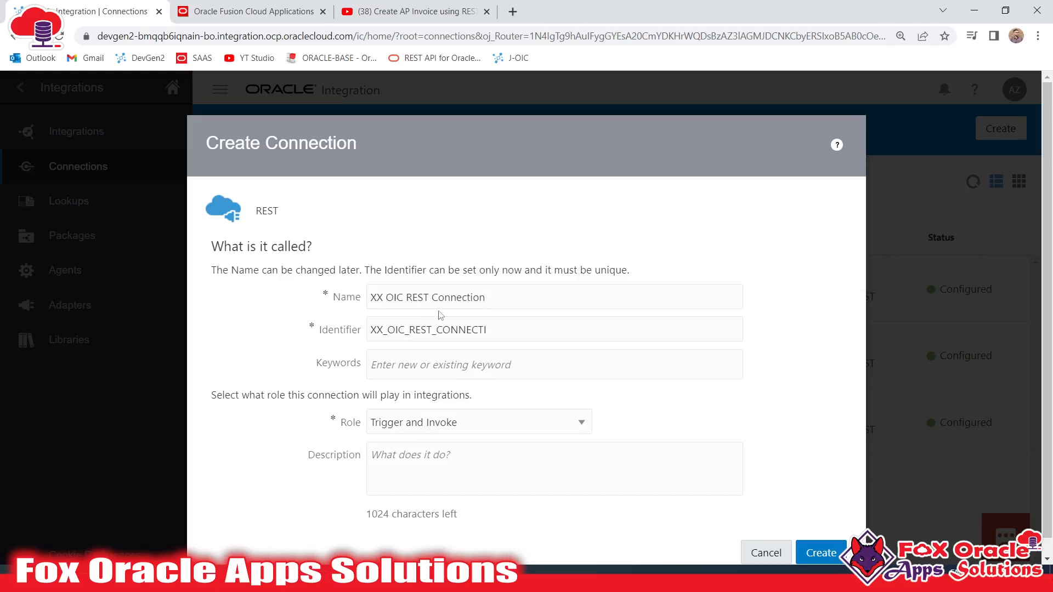
left_click(408, 427)
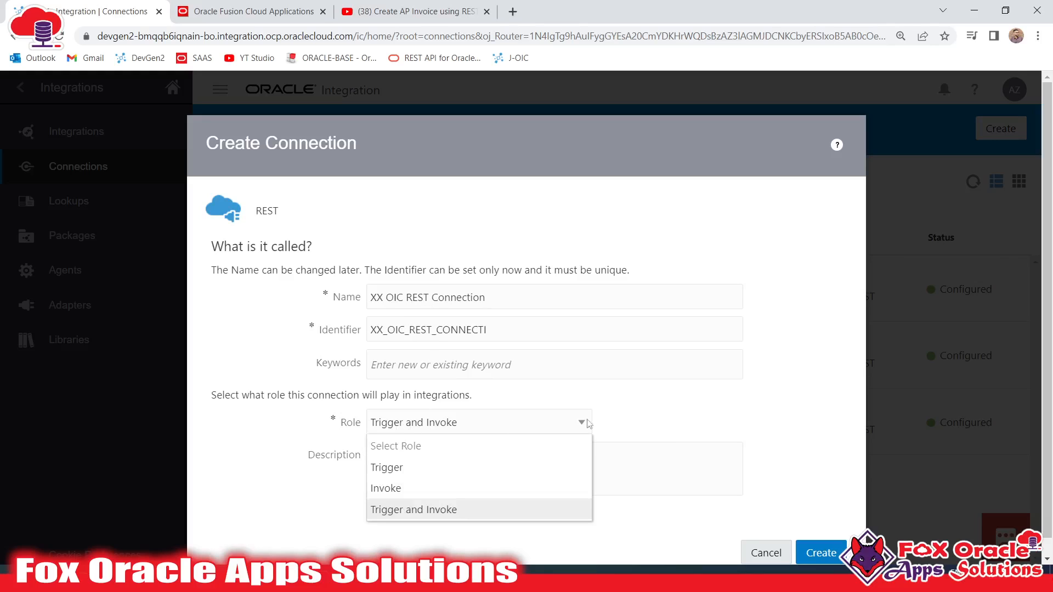
left_click(568, 423)
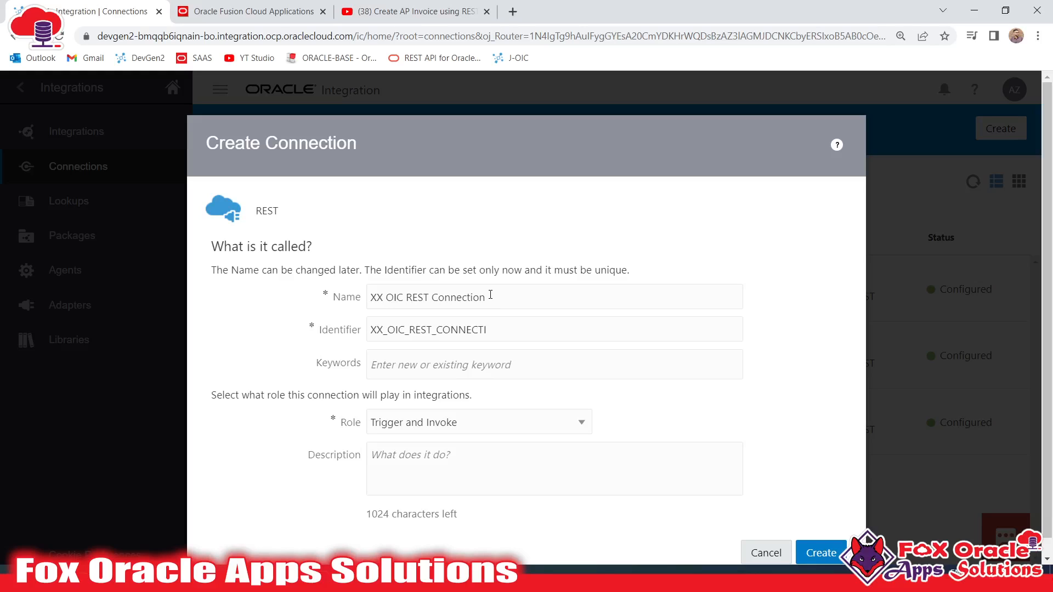
left_click(821, 553)
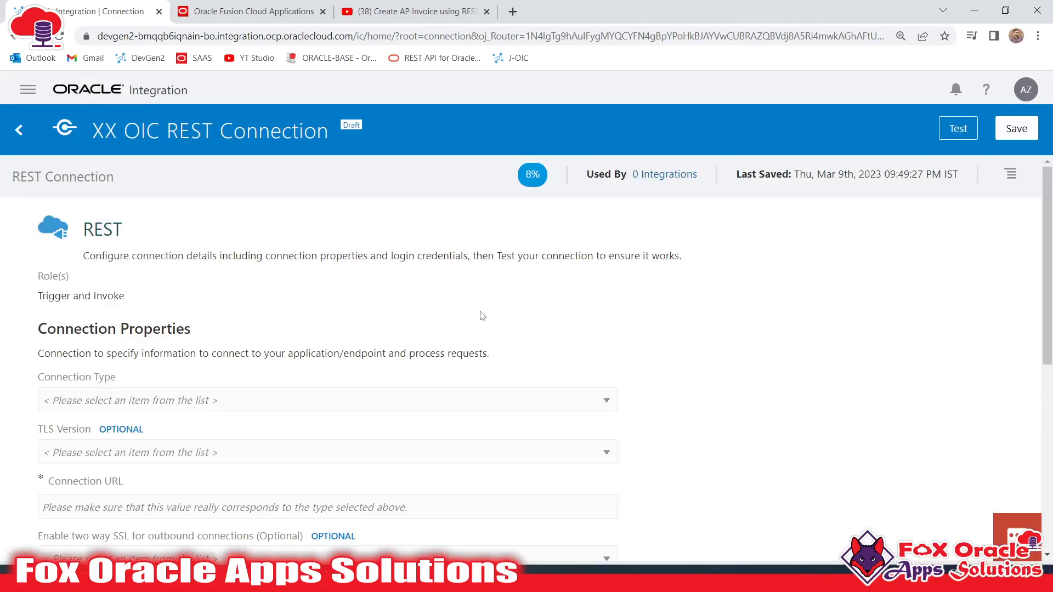
- Set the connection type to REST API Base URL in the connection properties
scroll(417, 300, "down", 4)
scroll(418, 300, "up", 4)
scroll(329, 306, "down", 7)
scroll(265, 330, "up", 7)
left_click(127, 404)
left_click(85, 426)
scroll(324, 337, "down", 1)
left_click(103, 429)
key("alt+Tab")
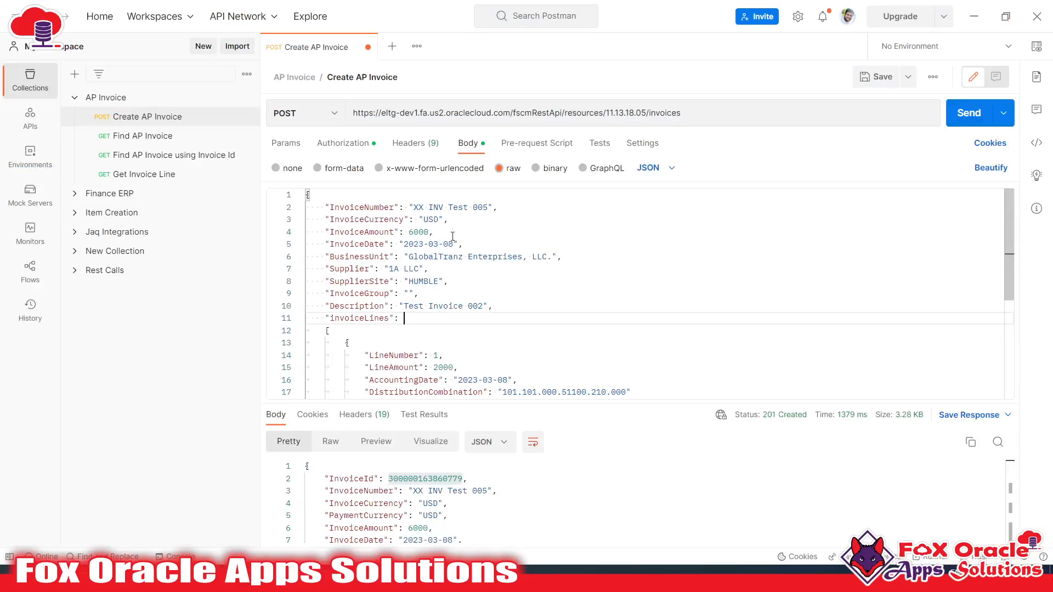
double_click(439, 113)
left_click(511, 112)
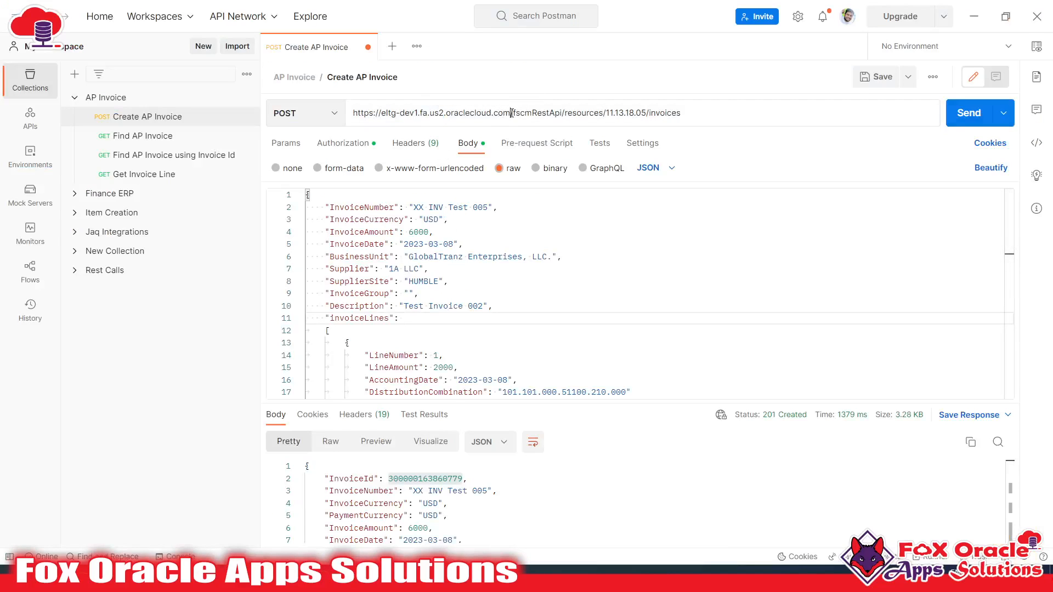
left_click_drag(509, 113, 336, 110)
key("ctrl+c")
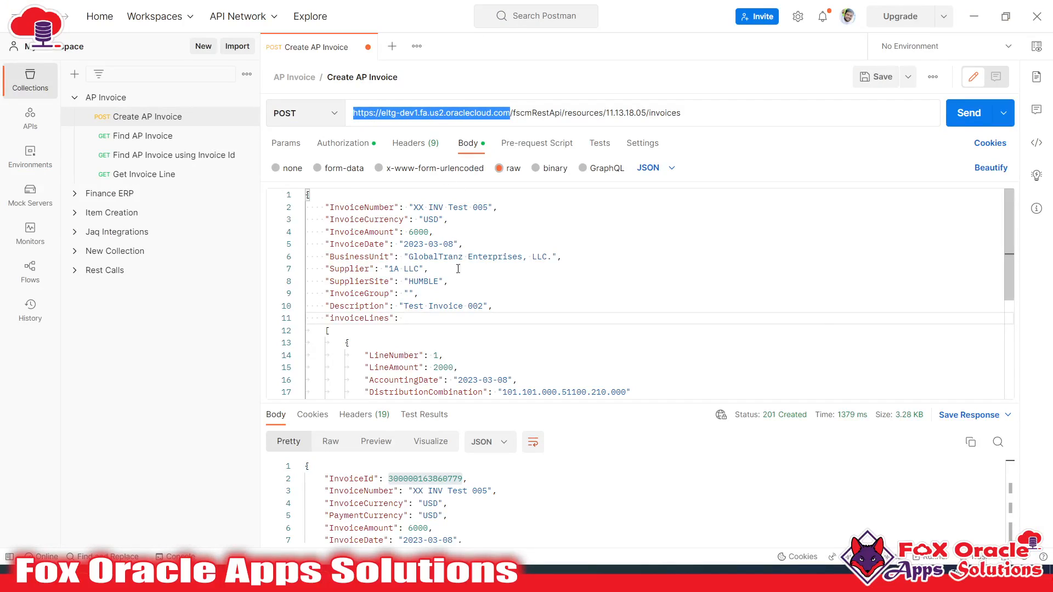
key("alt+Tab")
key("ctrl+v")
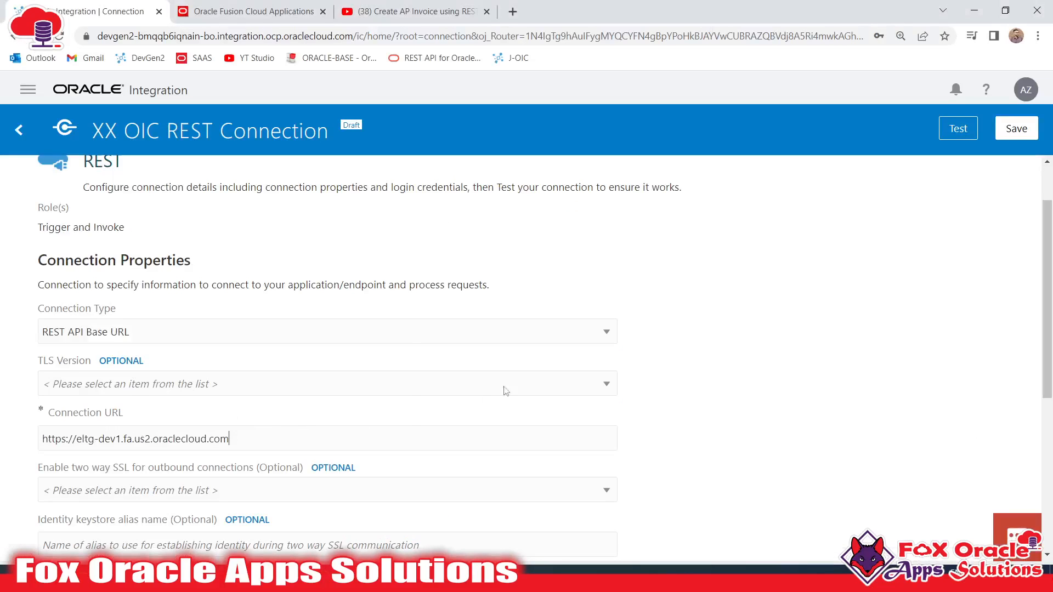
- Test the REST connection and save it
scroll(598, 394, "down", 5)
scroll(603, 384, "up", 6)
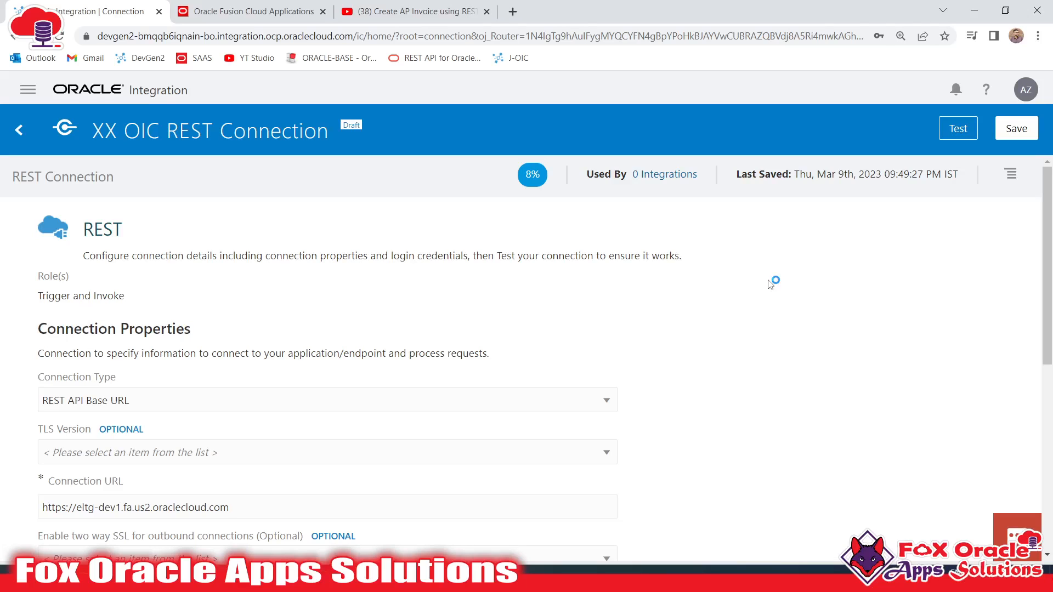
left_click(949, 133)
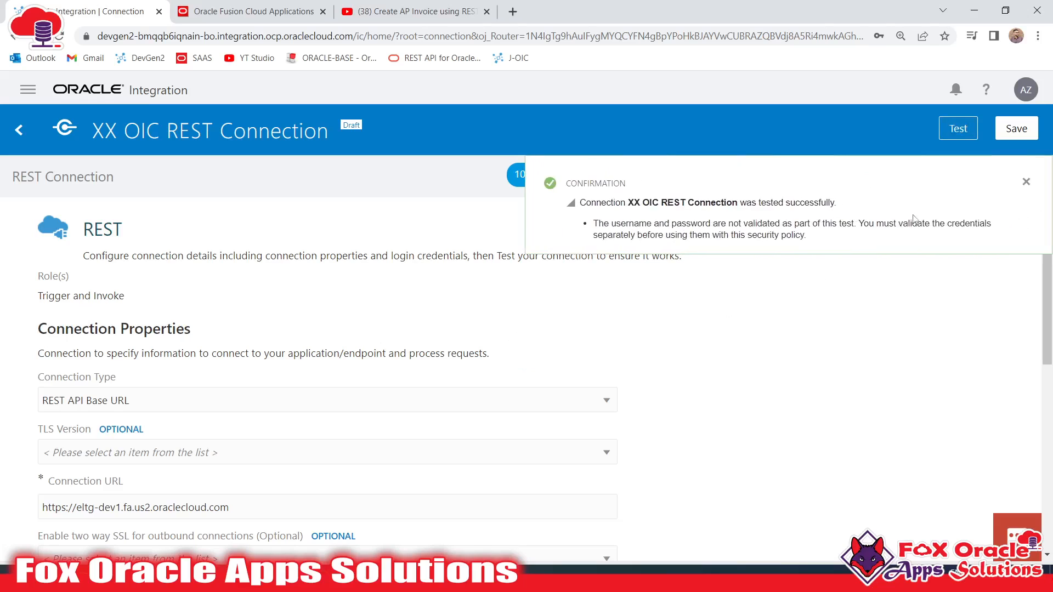
left_click(1023, 185)
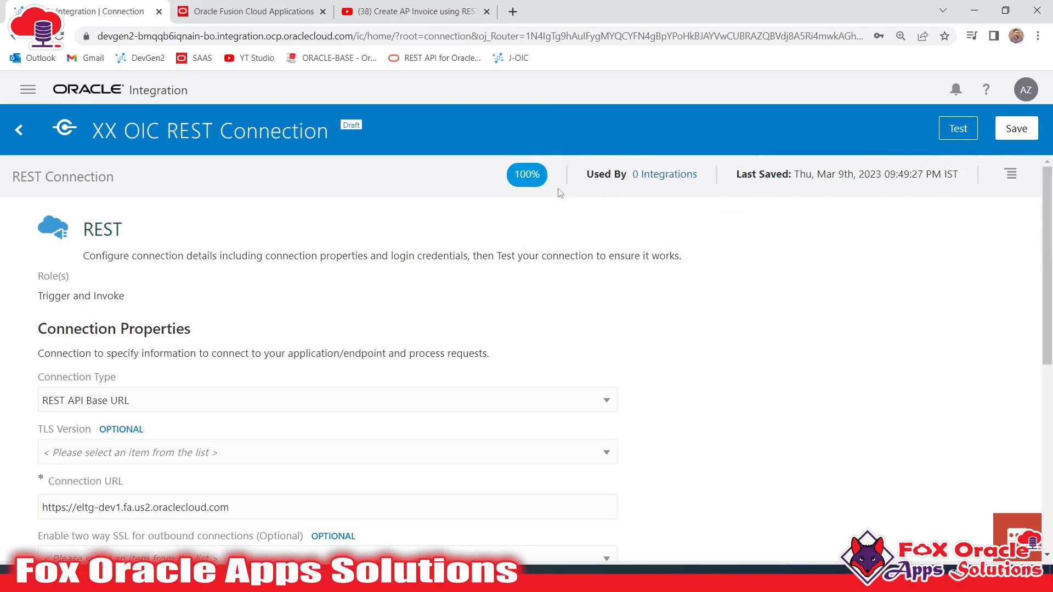
left_click(1016, 129)
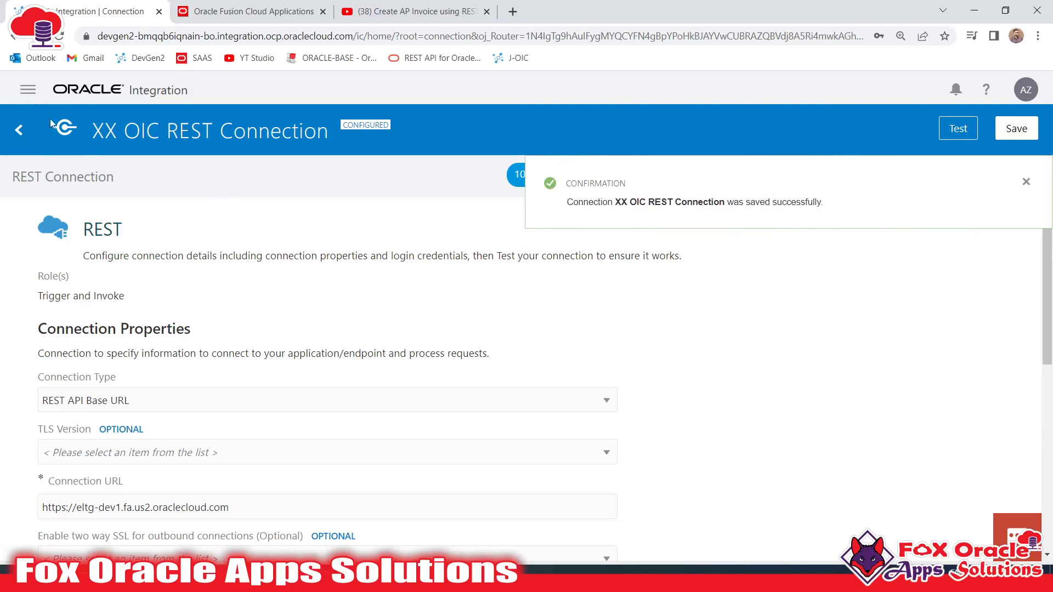
left_click_drag(96, 130, 273, 132)
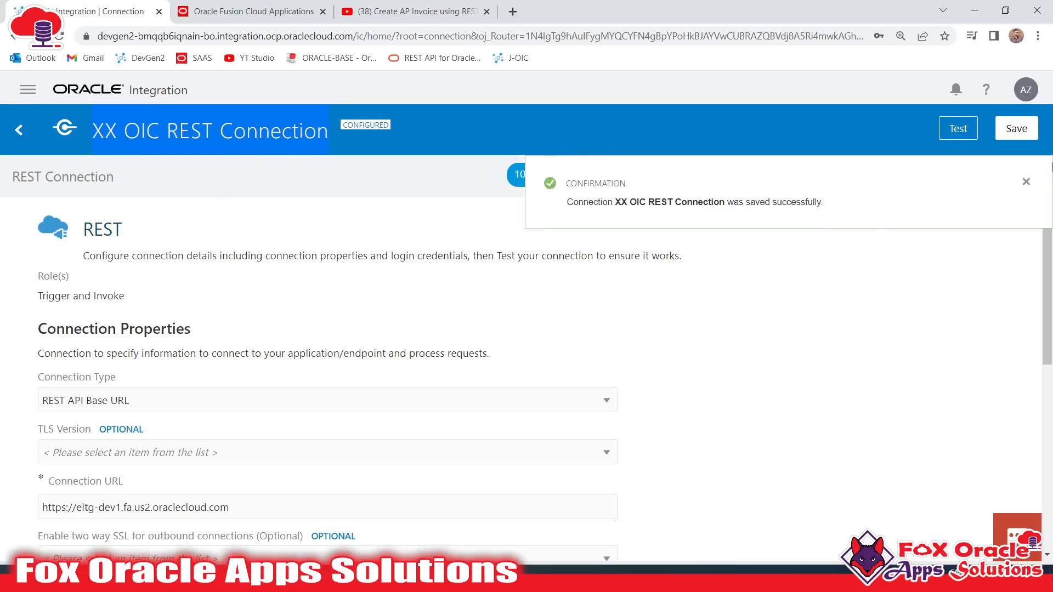
left_click(1026, 181)
- Leave the connection editor, open the Integrations list and look through the existing integrations
left_click(19, 129)
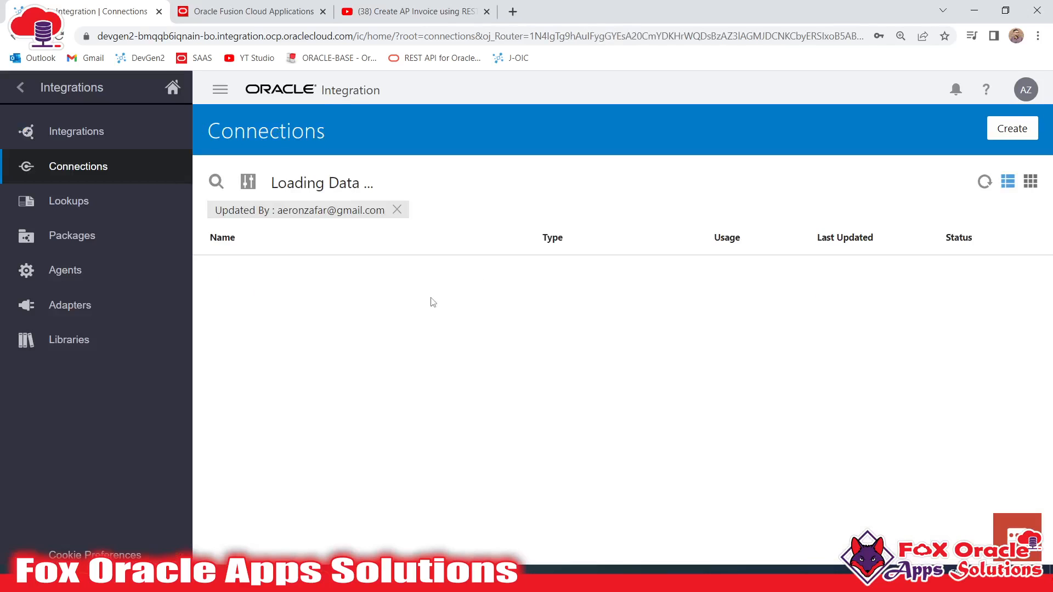
left_click(83, 141)
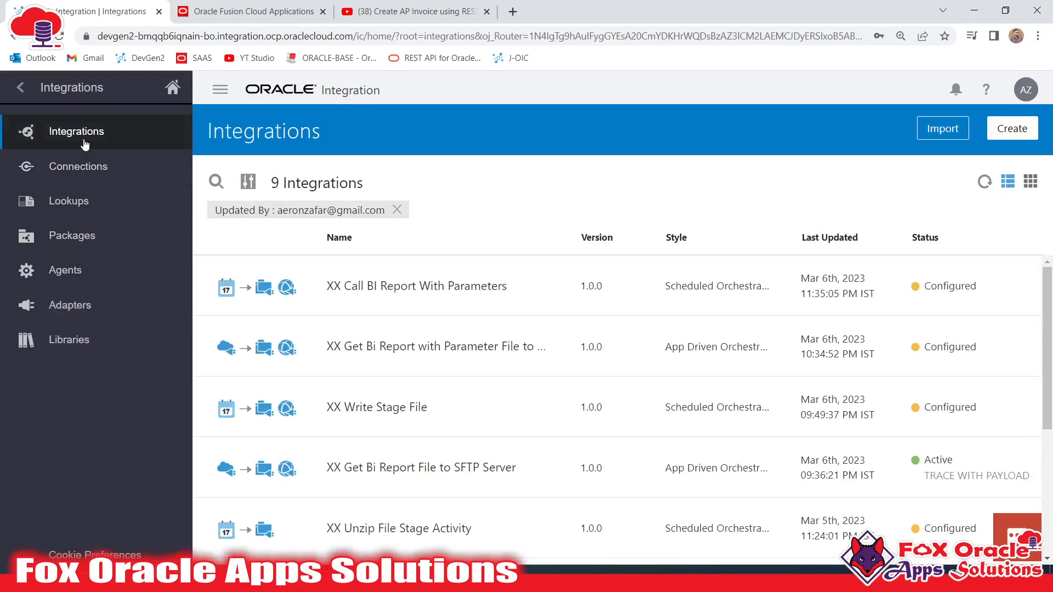
scroll(501, 357, "down", 4)
scroll(549, 379, "up", 4)
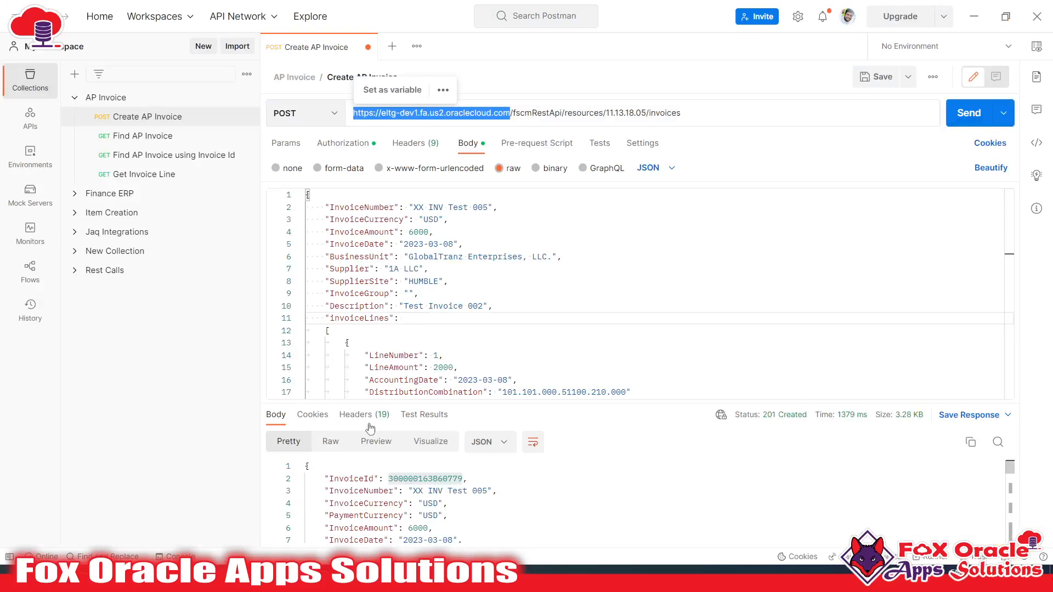
- Review the Create AP Invoice request body in Postman, from the header fields through the invoice lines
left_click(433, 315)
scroll(433, 315, "down", 3)
left_click(334, 389)
scroll(380, 327, "up", 5)
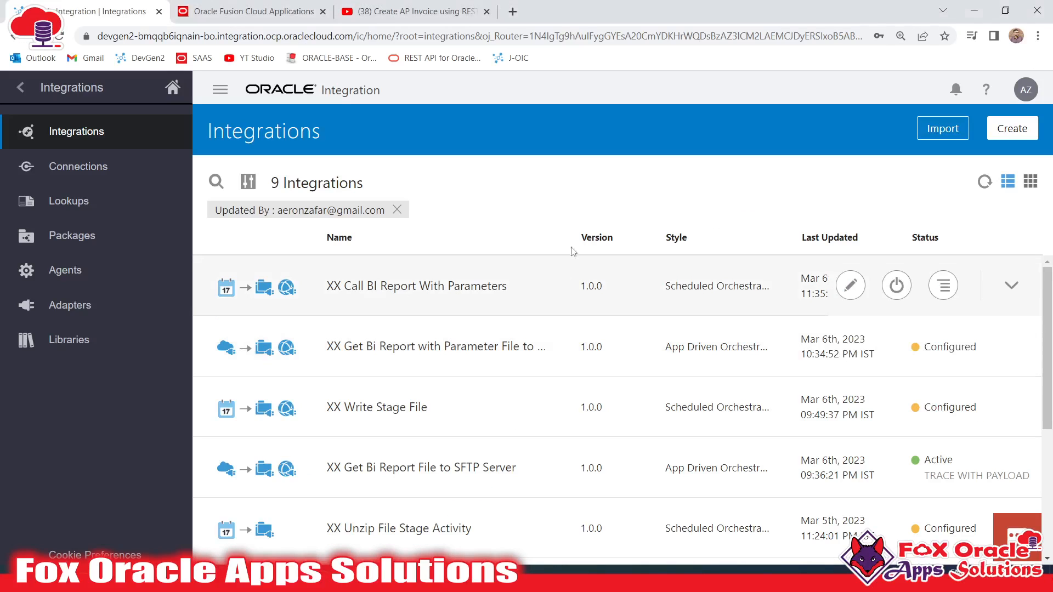
- Start a new integration in Oracle Integration with the App Driven Orchestration style
left_click(1014, 132)
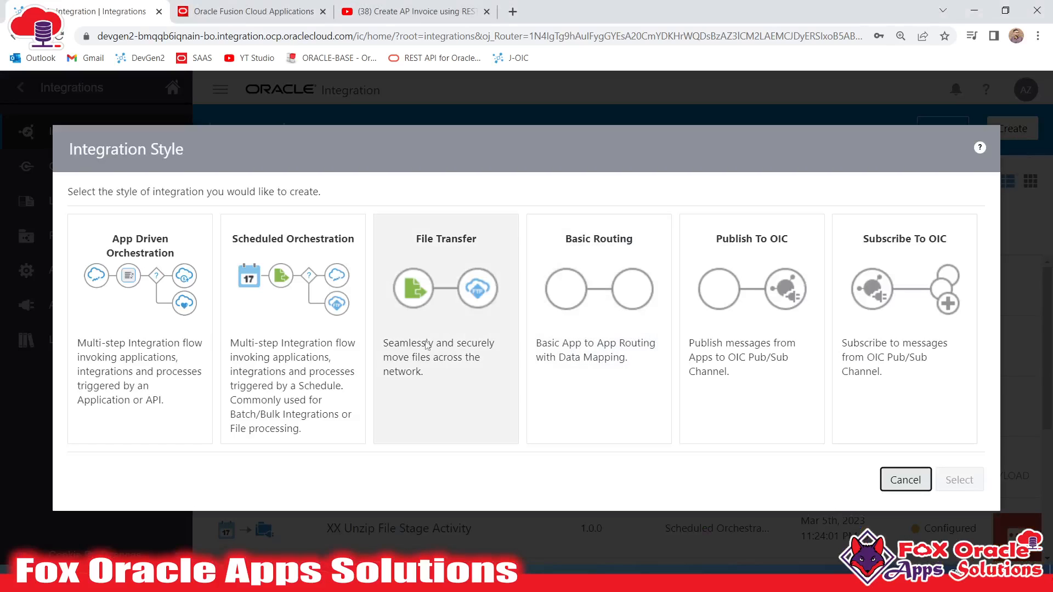
left_click(143, 259)
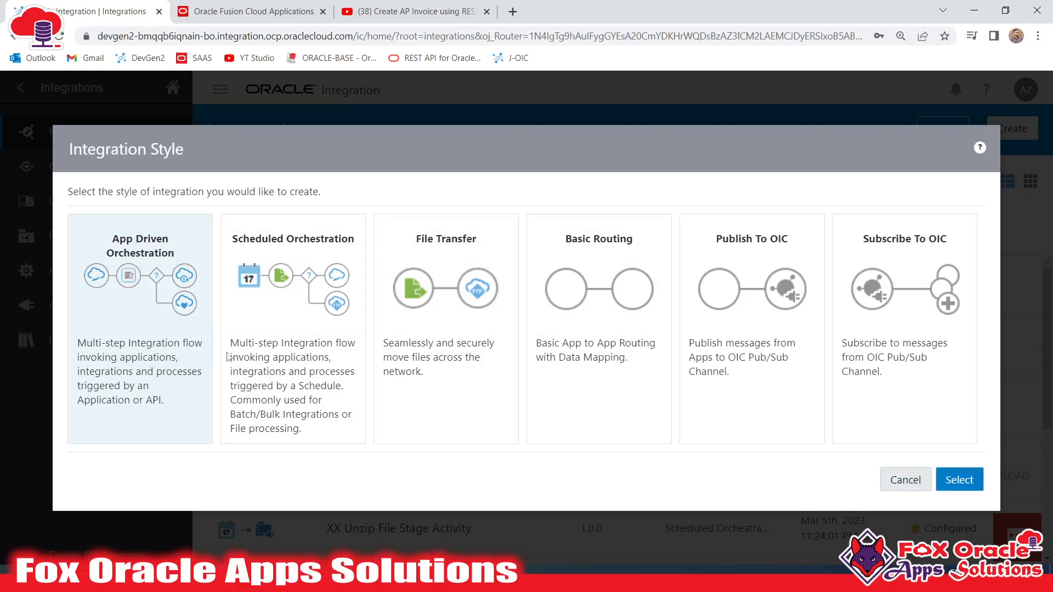
left_click(957, 479)
- Name the integration XX AP Invoice using REST API, leave the package empty, and create it
left_click(455, 269)
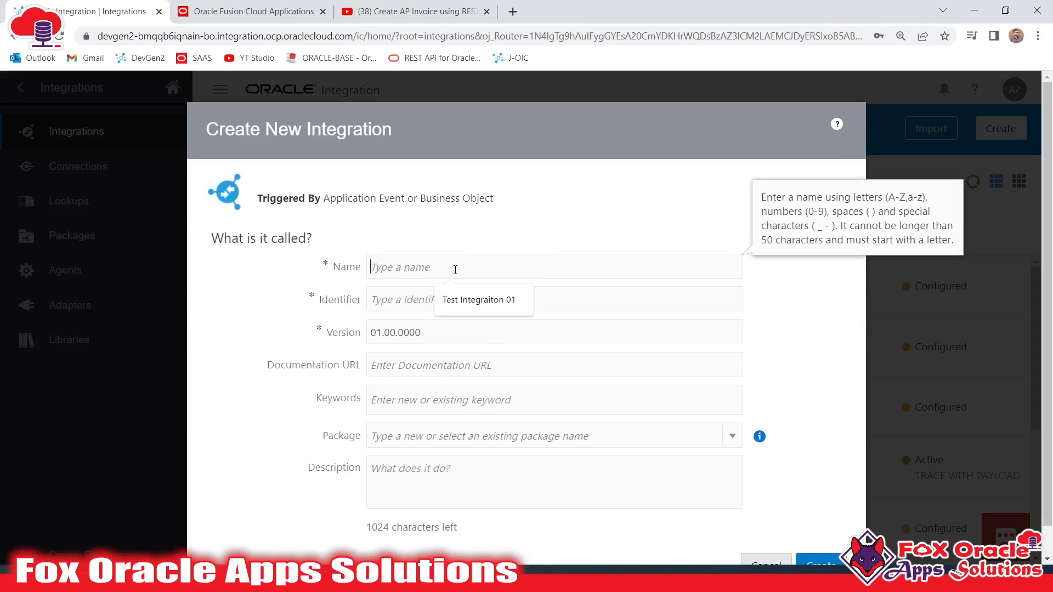
type("XX")
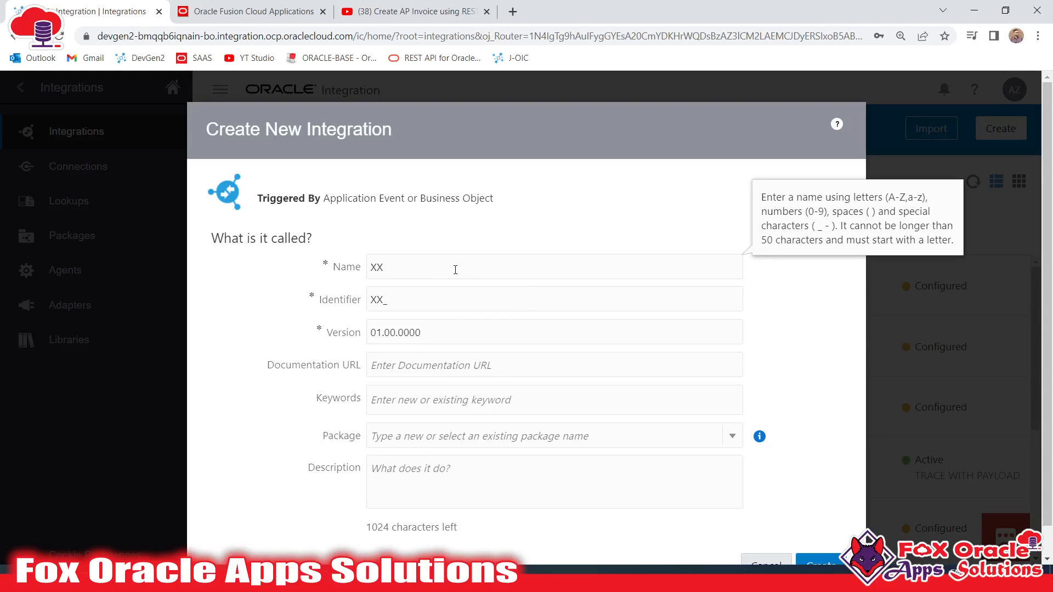
type(" AP Invoice using REST ")
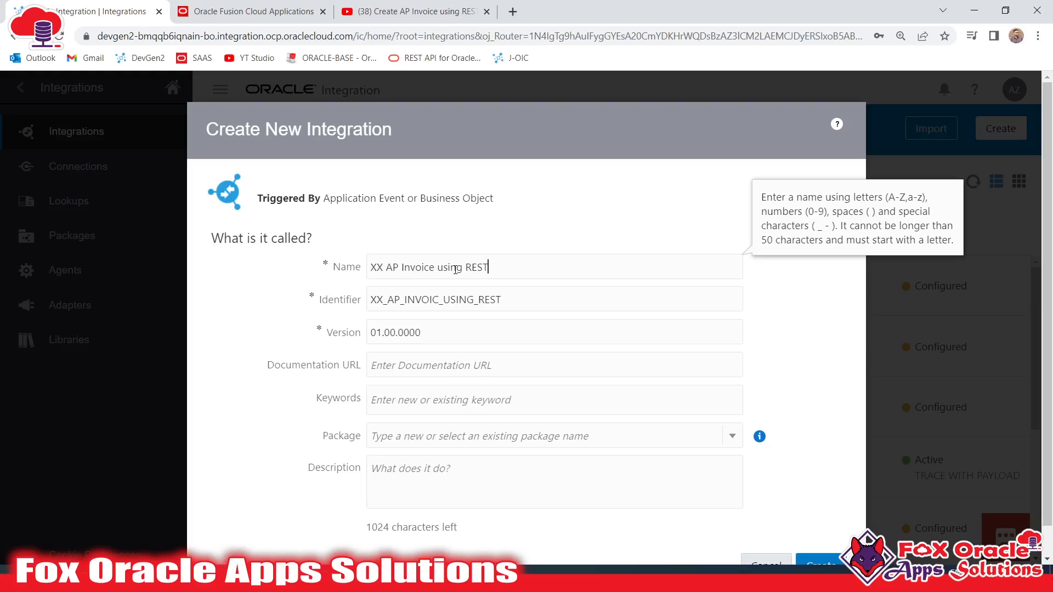
type("API")
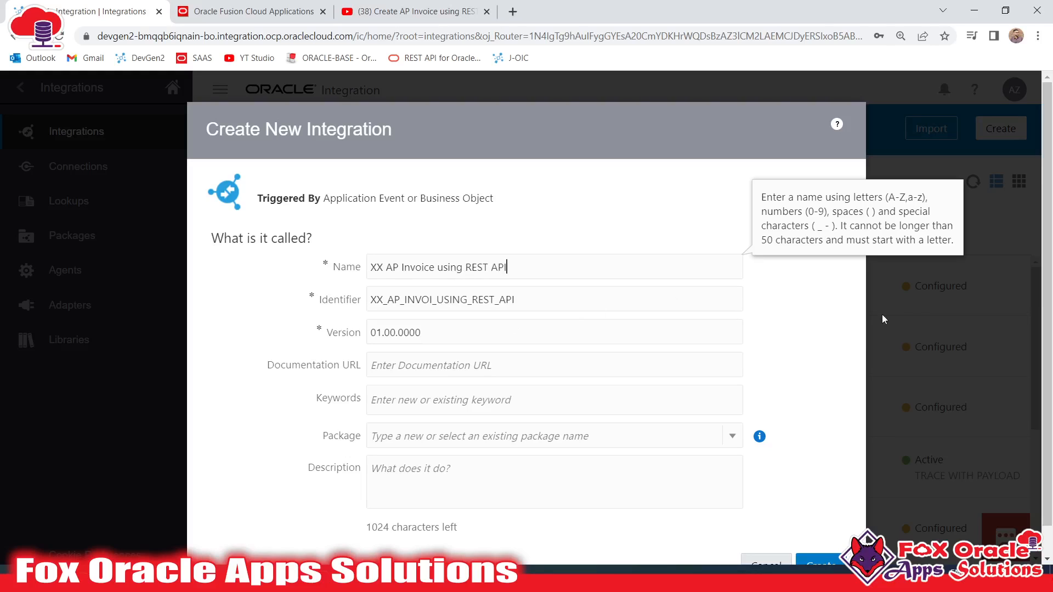
left_click(566, 267)
left_click(412, 440)
left_click(808, 472)
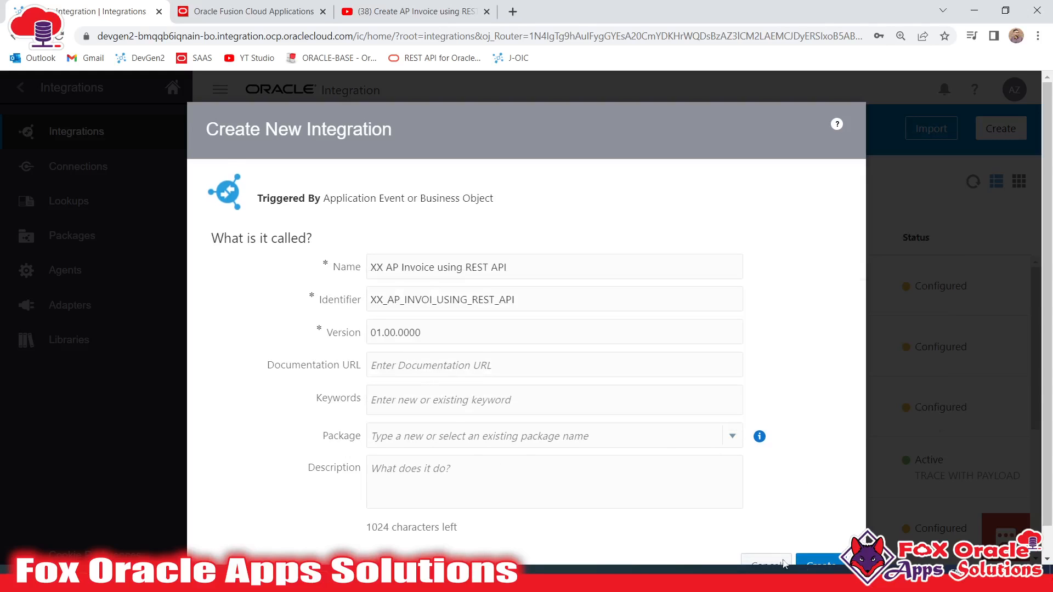
left_click(821, 565)
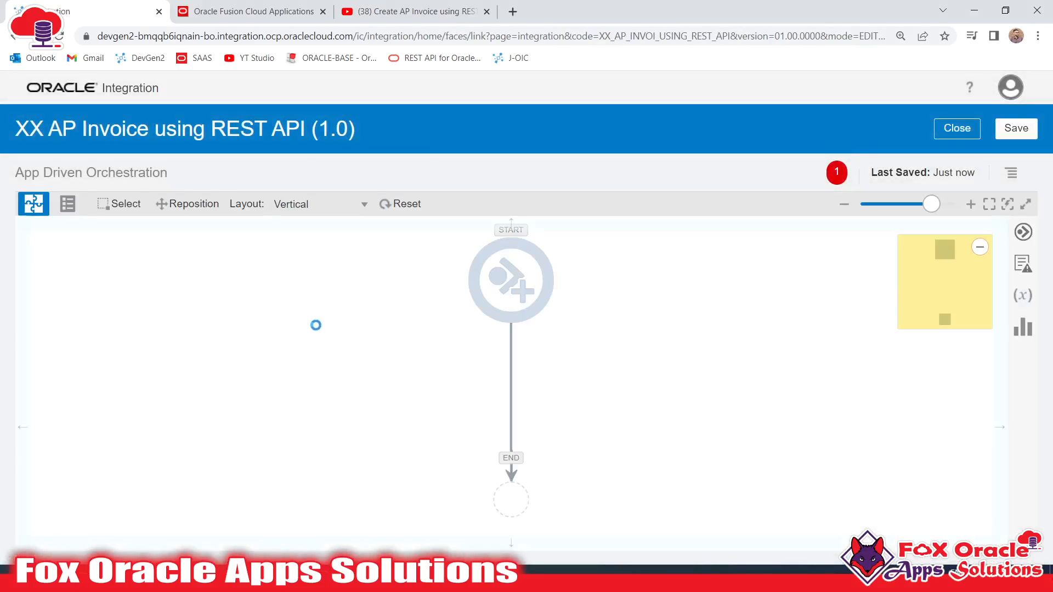
- Switch the integration canvas layout to Horizontal
left_click(401, 204)
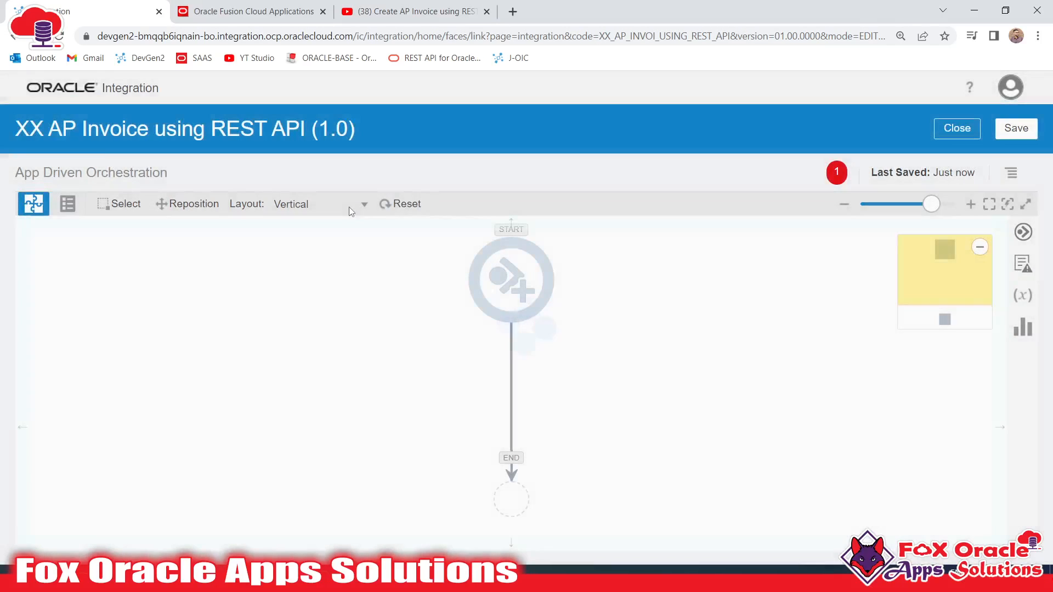
left_click(351, 205)
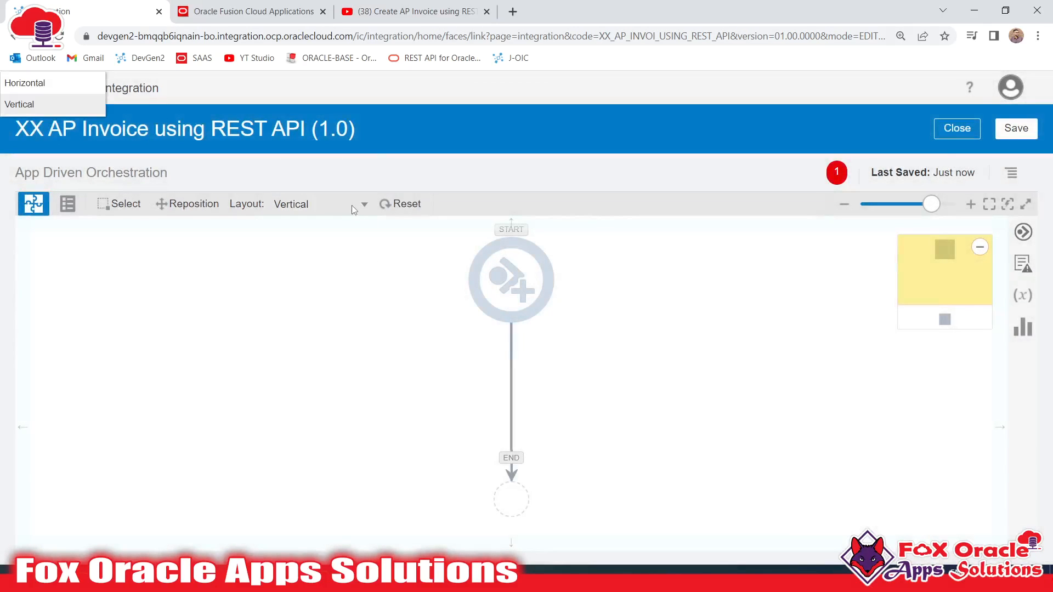
left_click(291, 228)
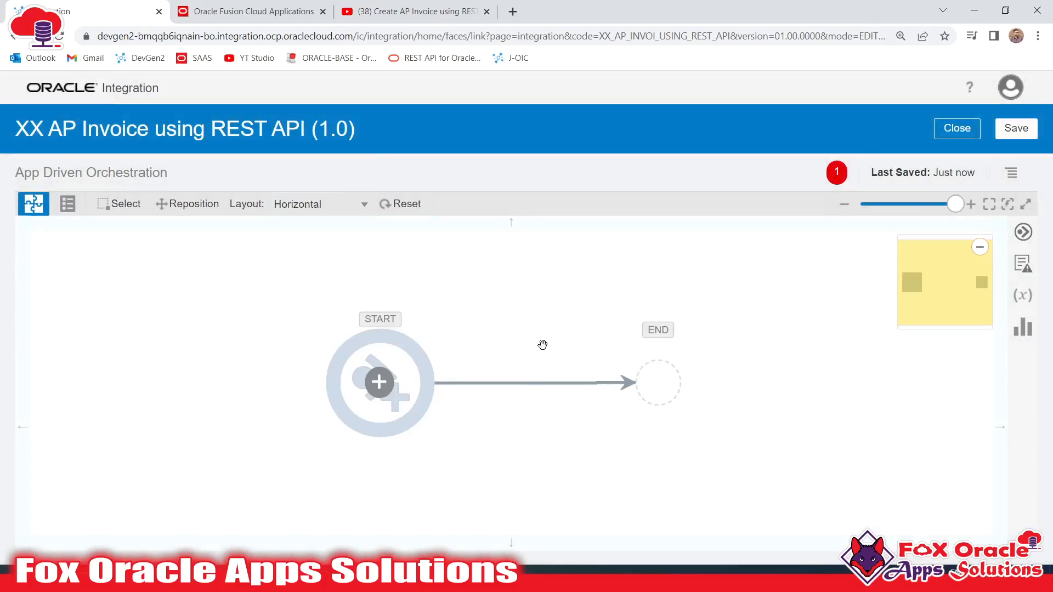
left_click_drag(485, 285, 485, 272)
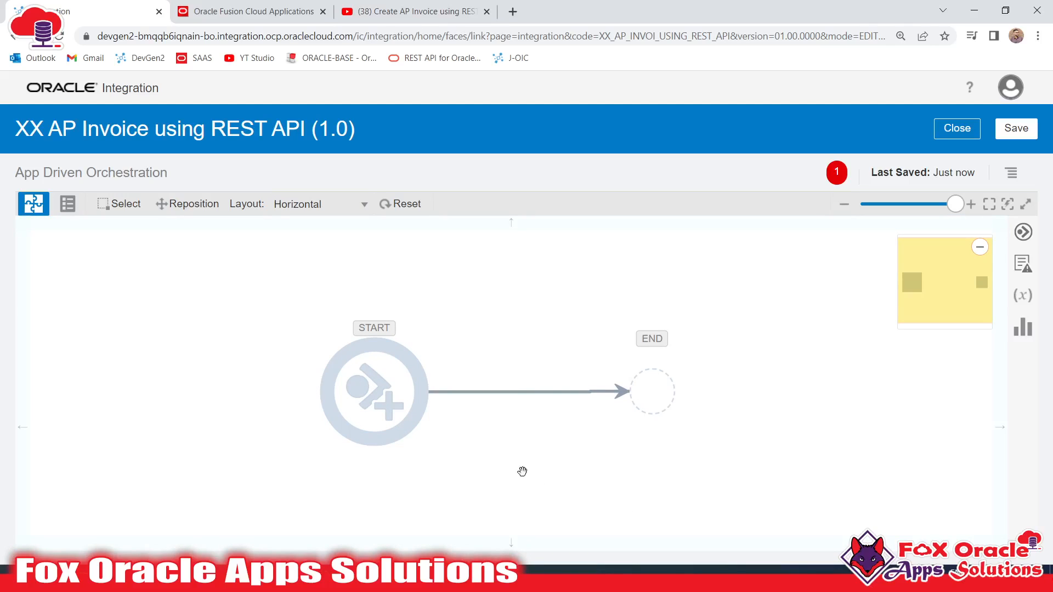
left_click_drag(524, 461, 536, 438)
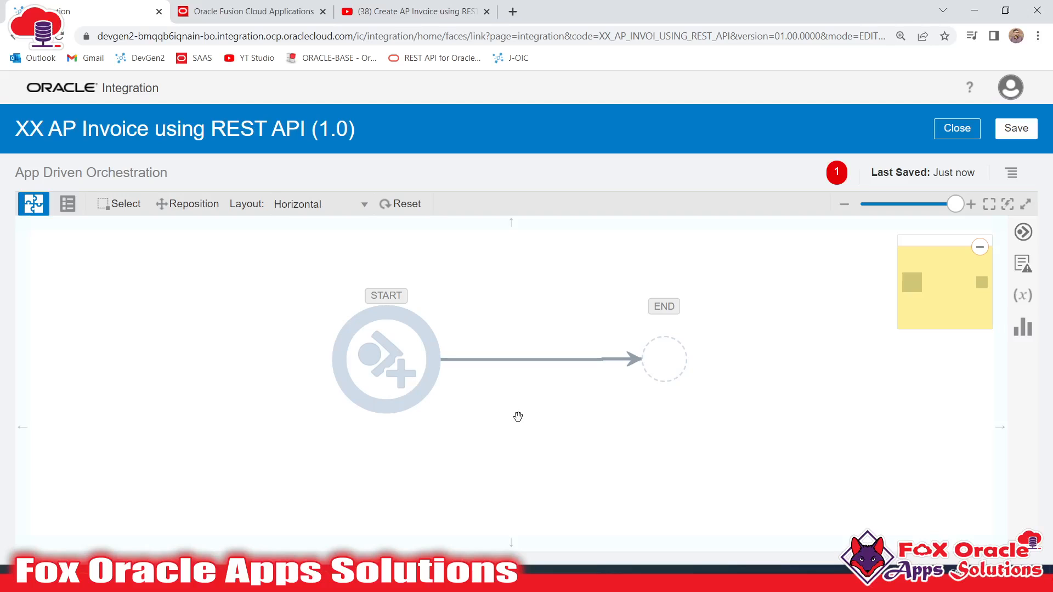
- Add XX OIC REST Connection as the trigger at the START node of the integration
left_click(1024, 235)
left_click(687, 286)
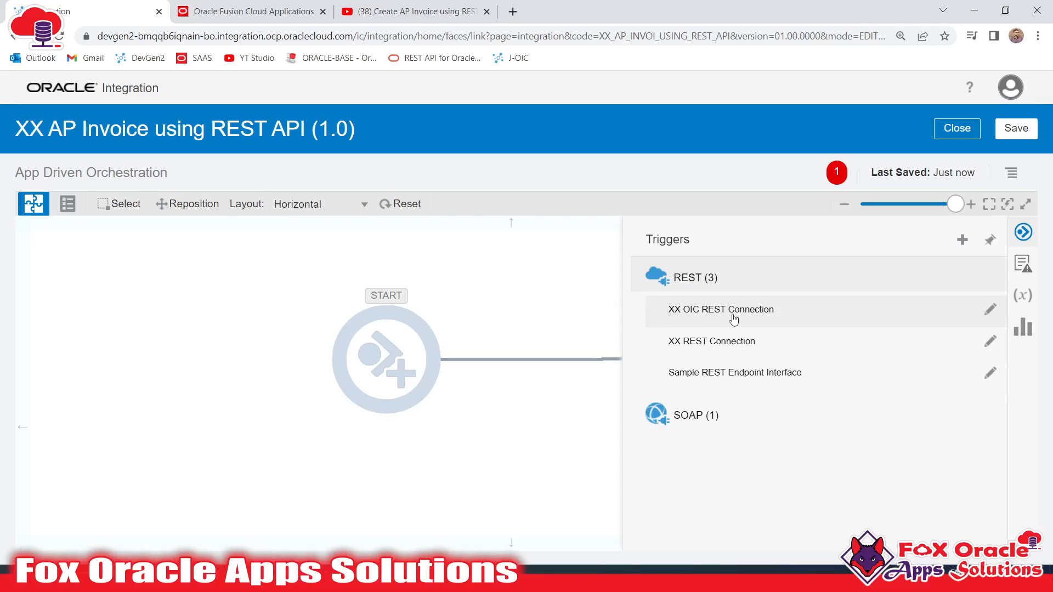
left_click_drag(745, 319, 368, 349)
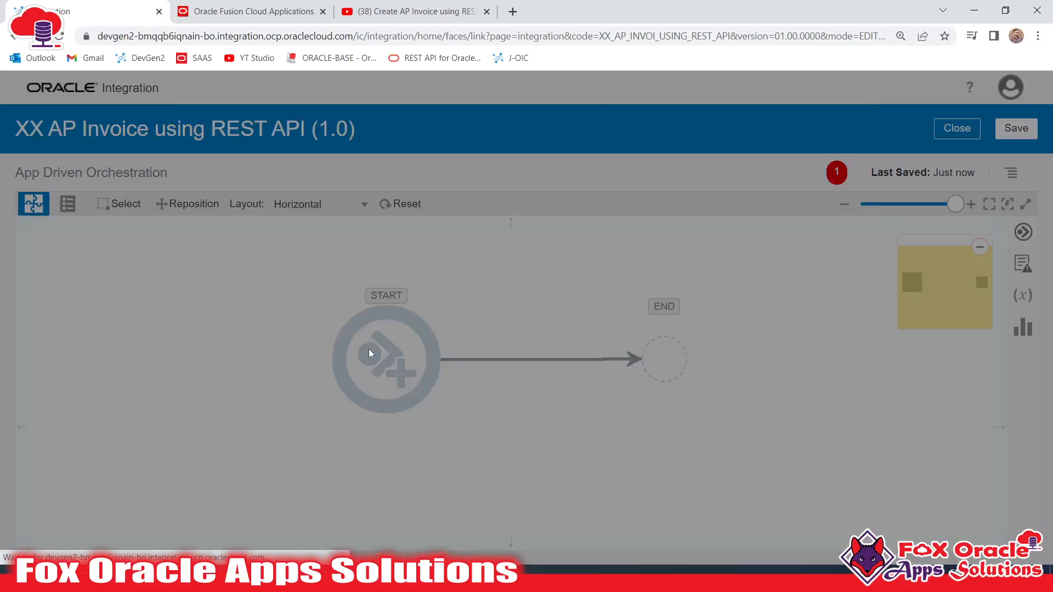
- Name the REST endpoint startREST and continue to its resource configuration
left_click(430, 236)
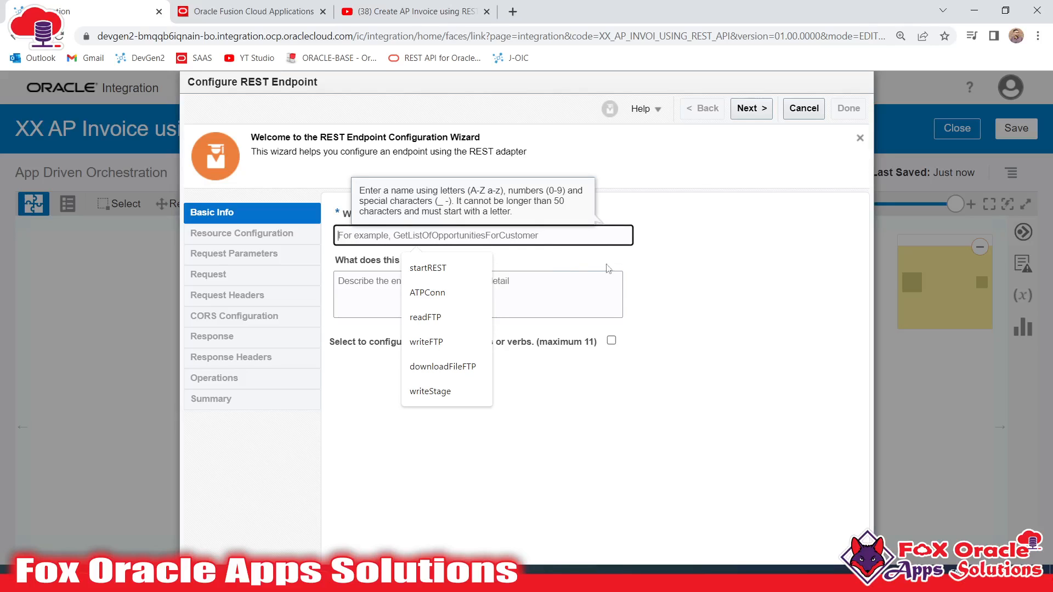
left_click(632, 265)
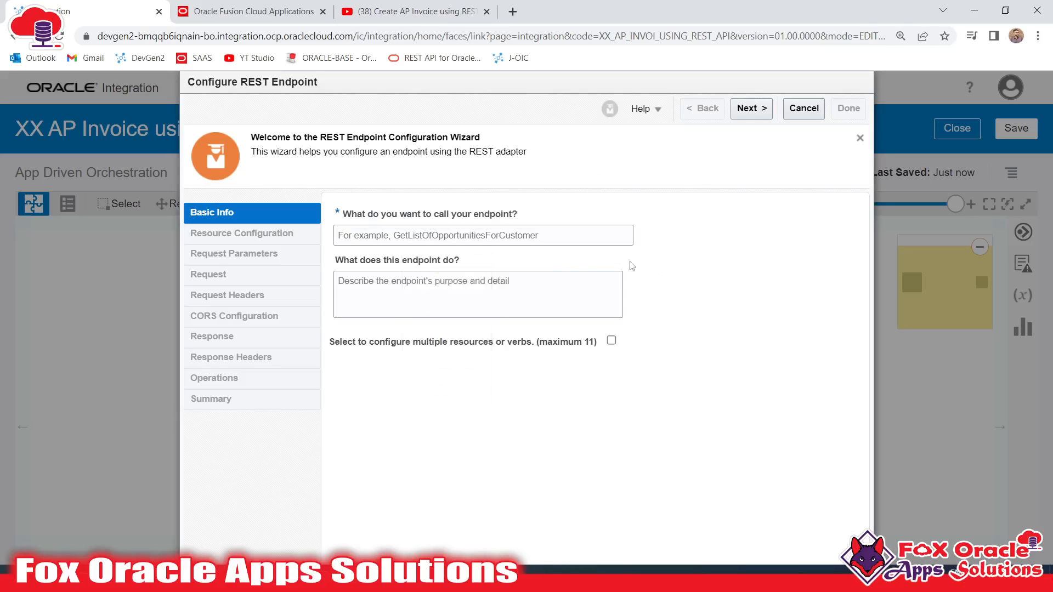
left_click(429, 235)
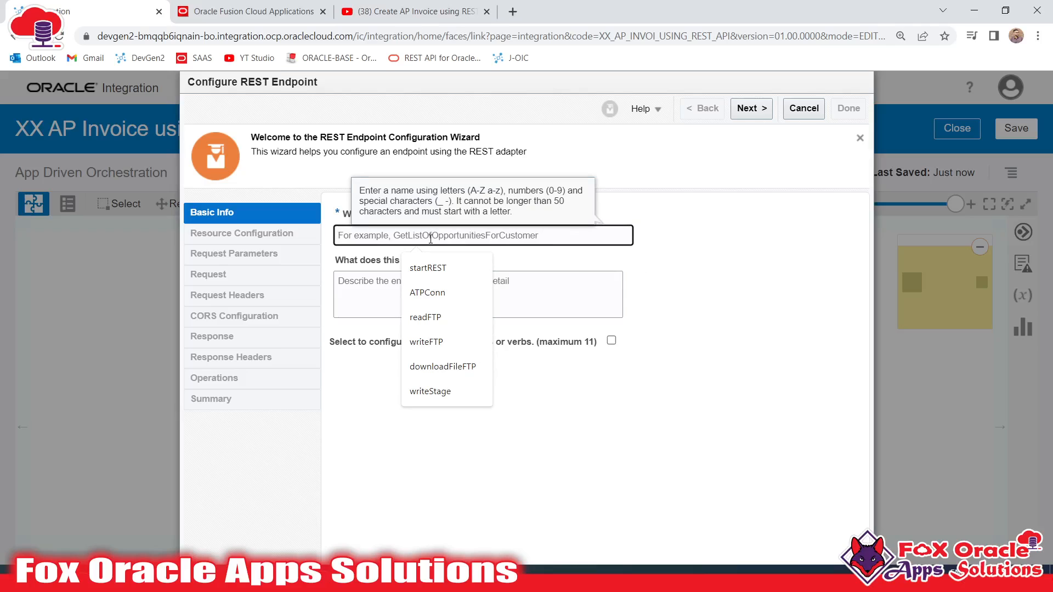
left_click(567, 257)
left_click(549, 236)
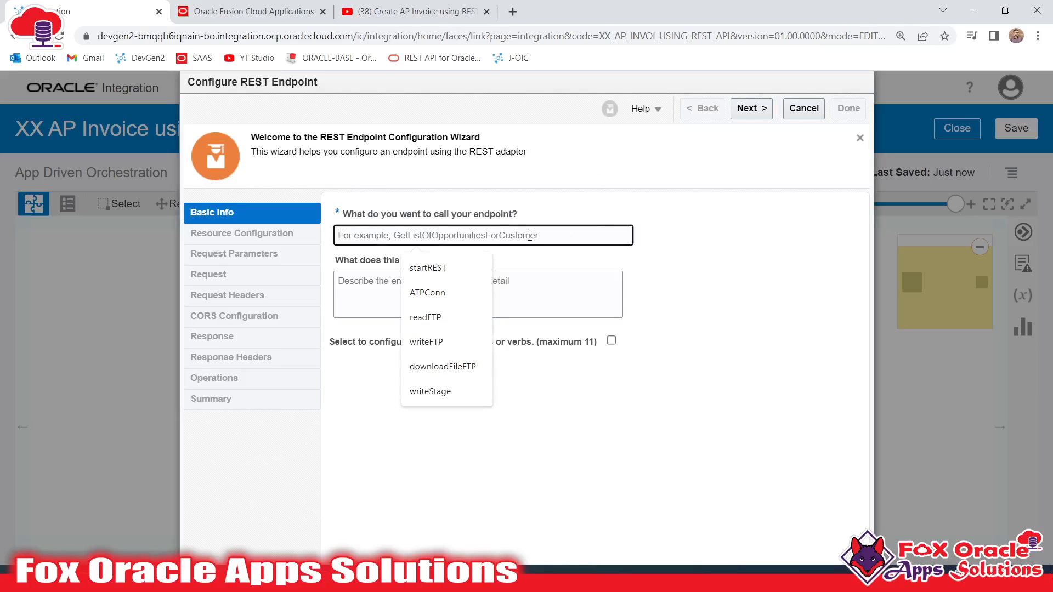
left_click(738, 346)
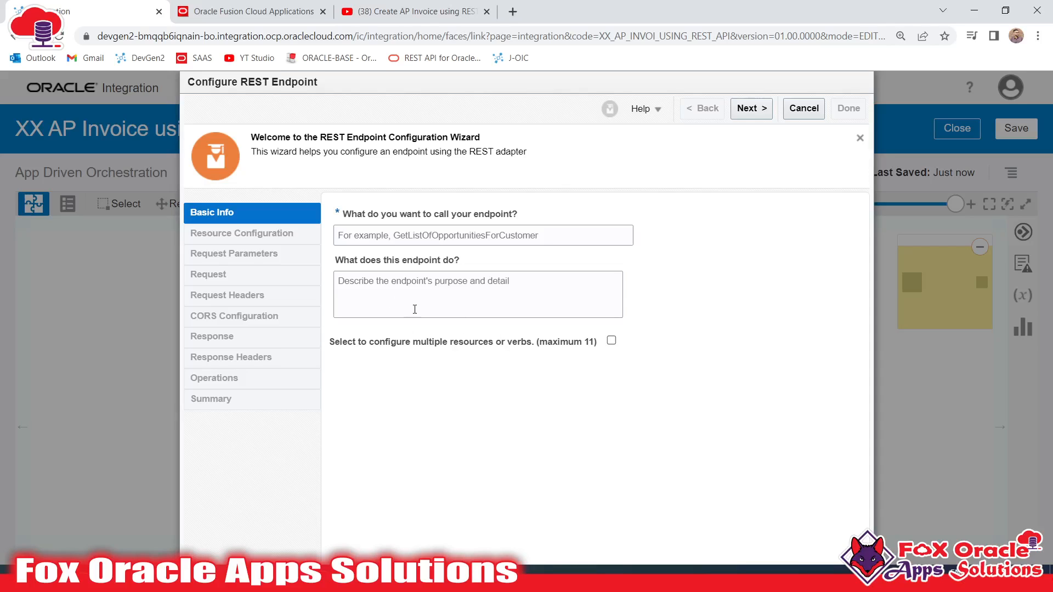
left_click(391, 239)
type("s")
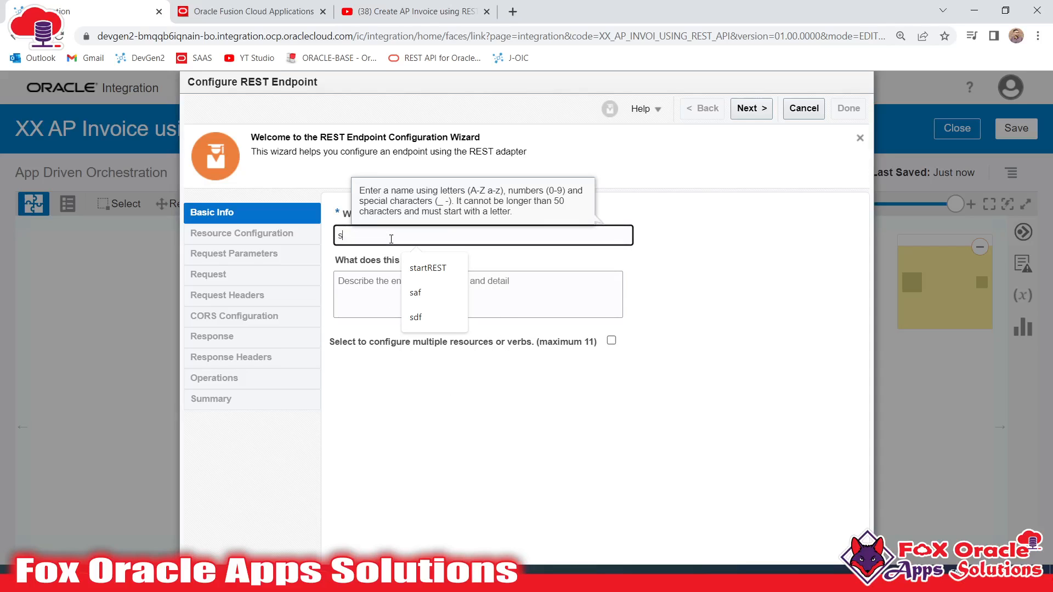
type("tart")
left_click(477, 381)
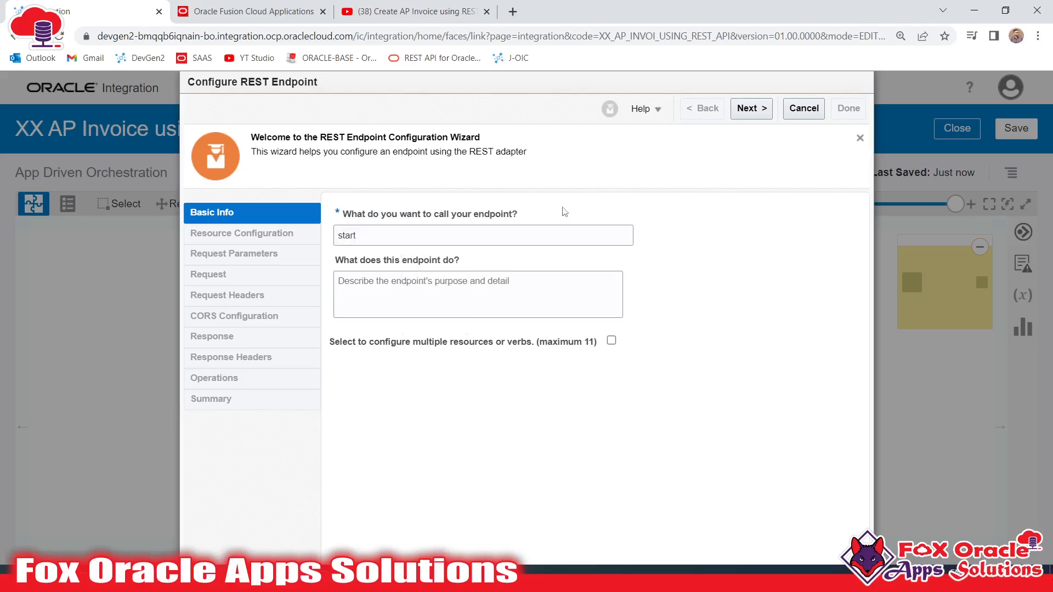
left_click(387, 243)
type("REST")
left_click(751, 108)
- Set the endpoint's relative resource URI to /createAPInvoice, leaving the operation description empty
scroll(404, 332, "down", 1)
left_click(384, 243)
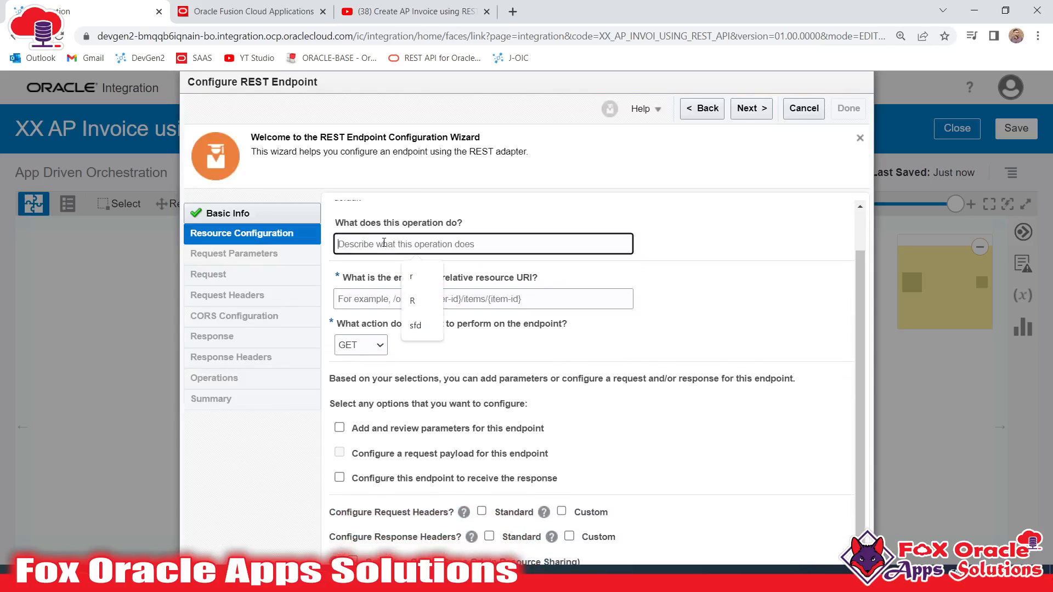
left_click(464, 301)
type("/cr")
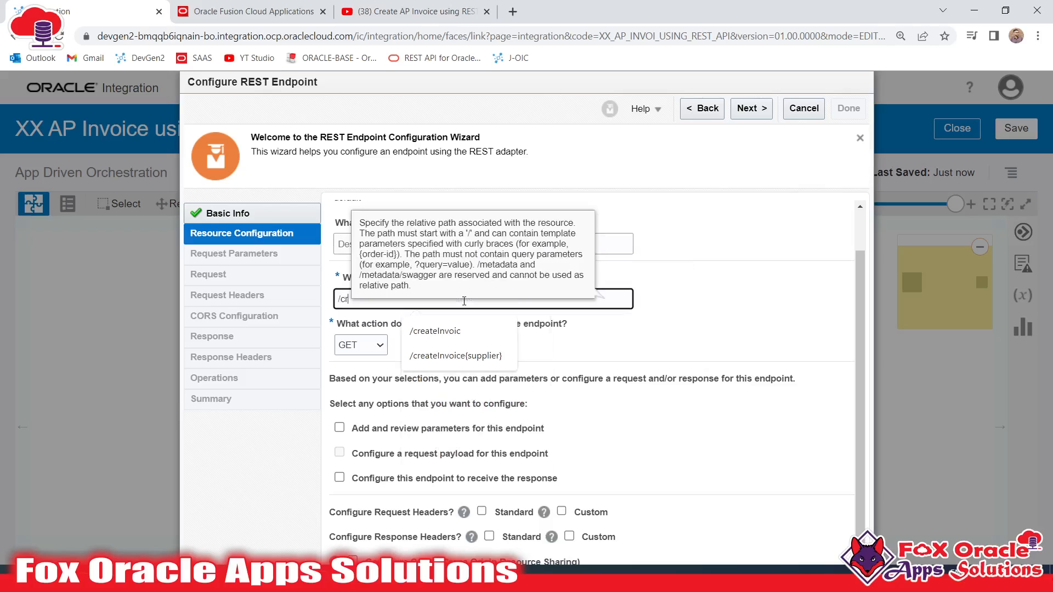
type("eateIn")
key("BackSpace")
key("BackSpace")
left_click(704, 327)
scroll(637, 324, "up", 1)
left_click(376, 347)
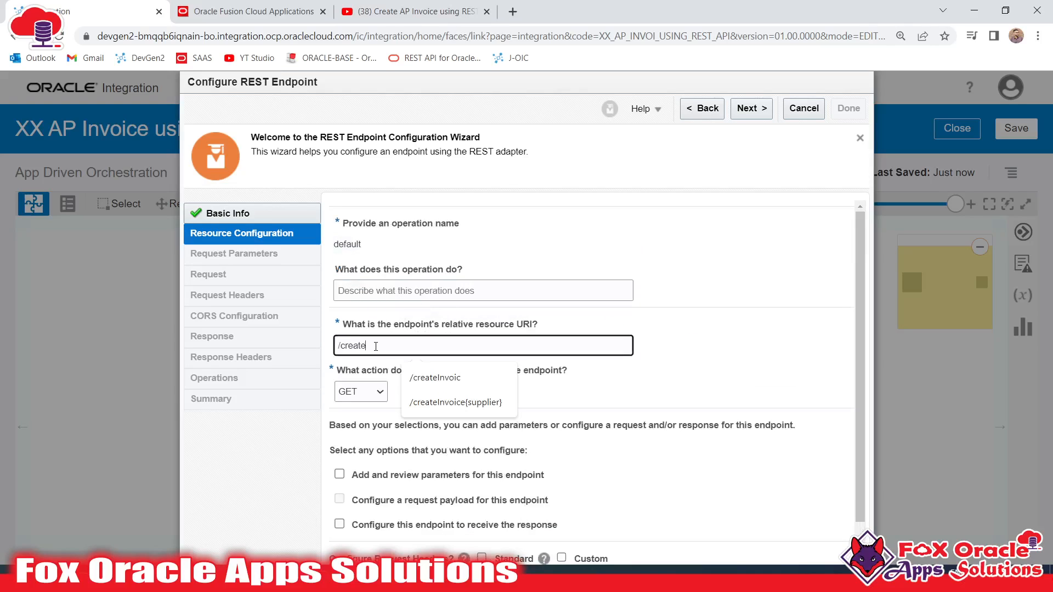
type("APInvoice")
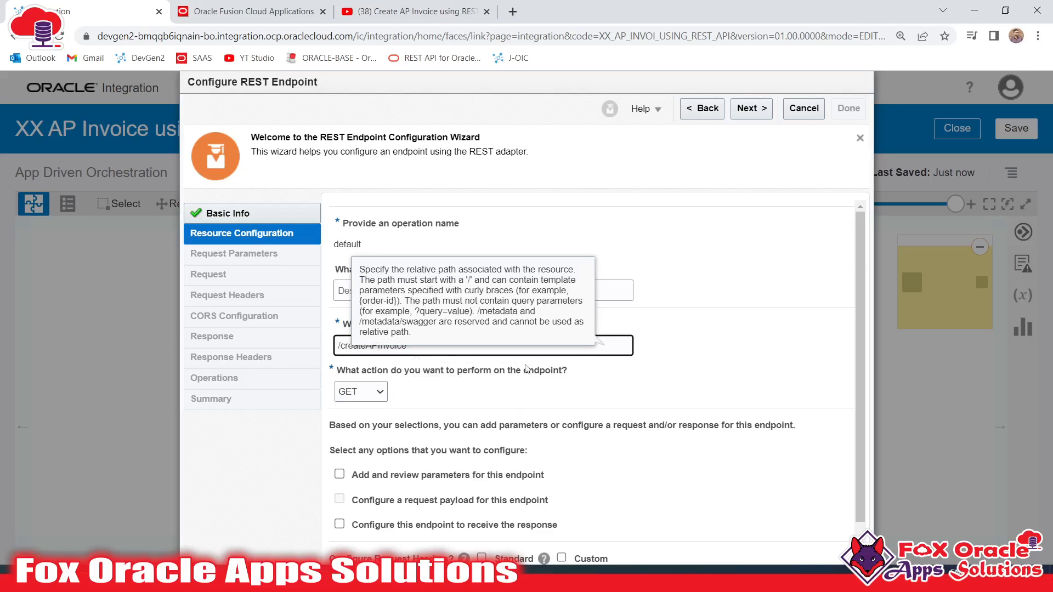
left_click(662, 364)
left_click(427, 344)
left_click(428, 342)
left_click_drag(337, 347, 589, 393)
left_click(671, 401)
left_click_drag(447, 344, 346, 342)
left_click(701, 369)
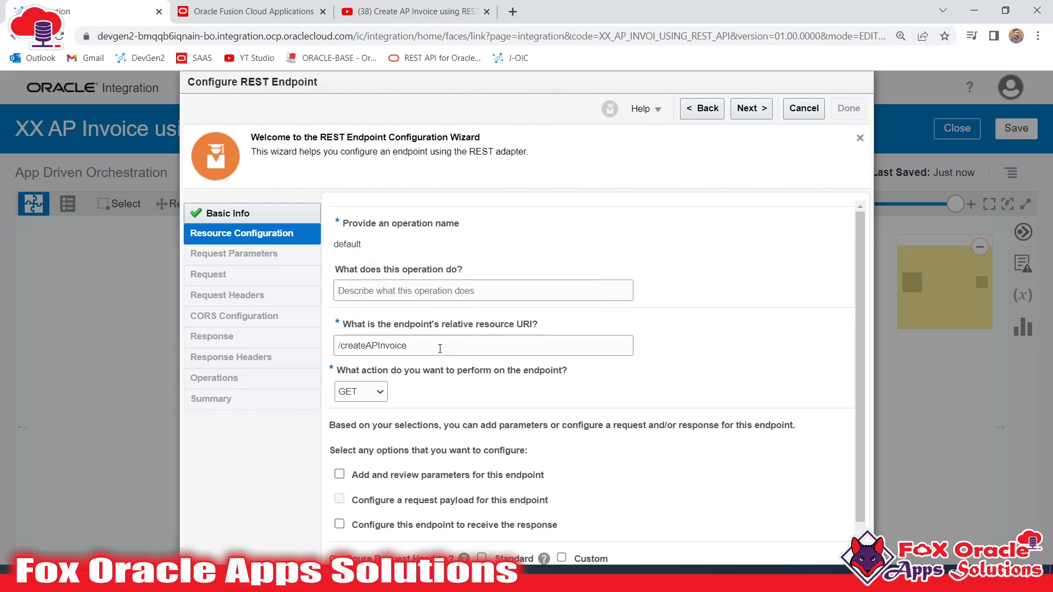
- Set the endpoint action to POST, enable a request payload and receiving the response, and continue to the request configuration
scroll(406, 395, "down", 1)
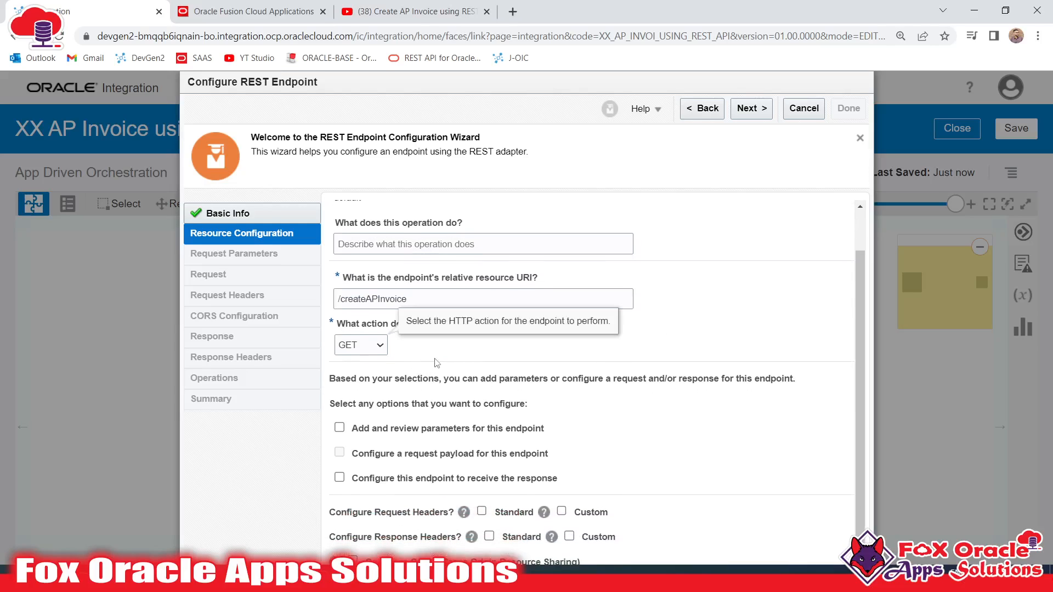
left_click(360, 345)
left_click(354, 384)
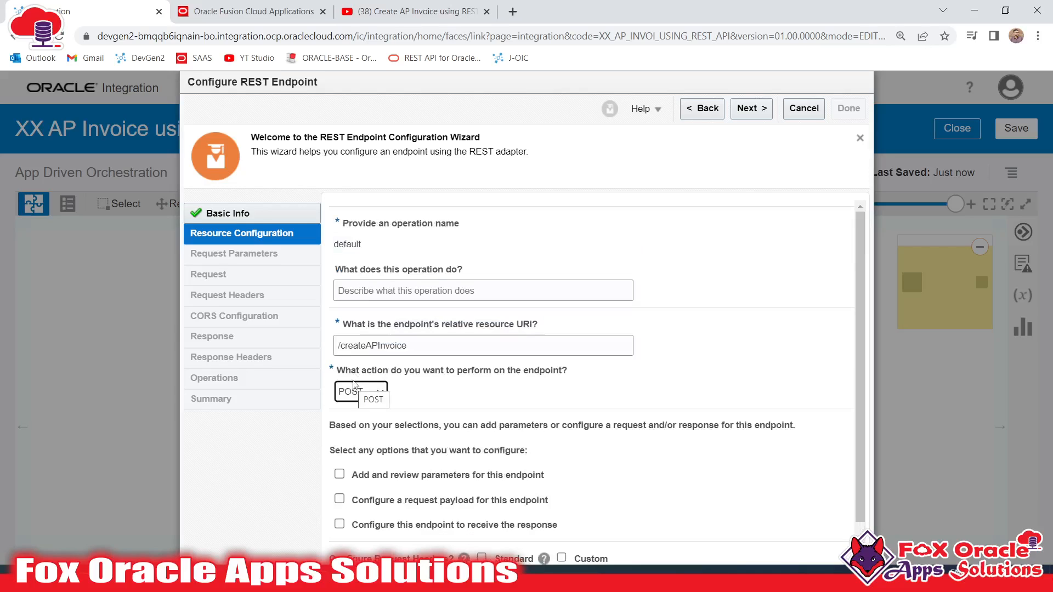
scroll(439, 402, "down", 1)
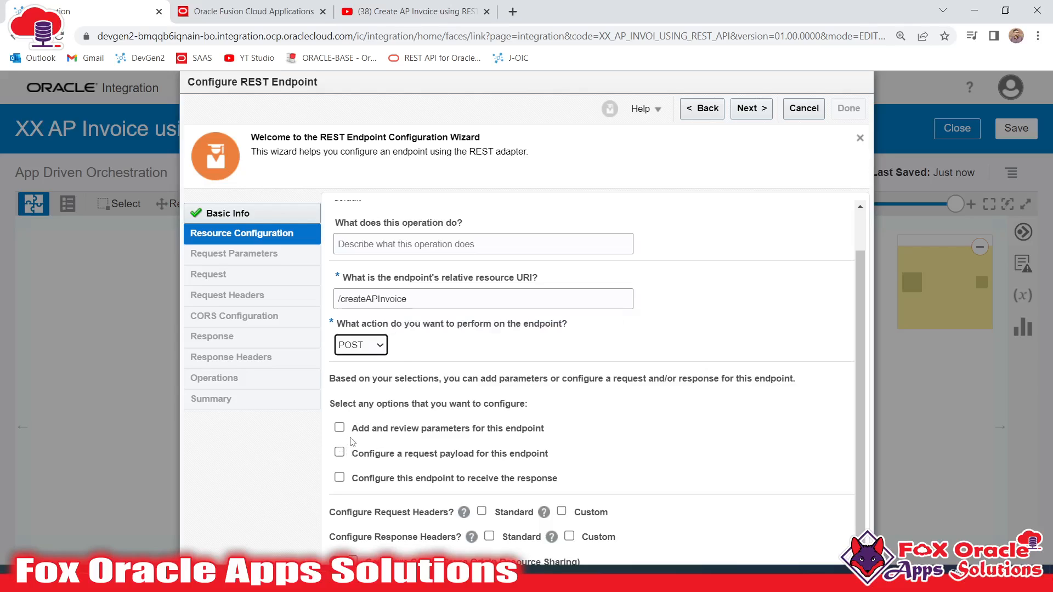
left_click(339, 452)
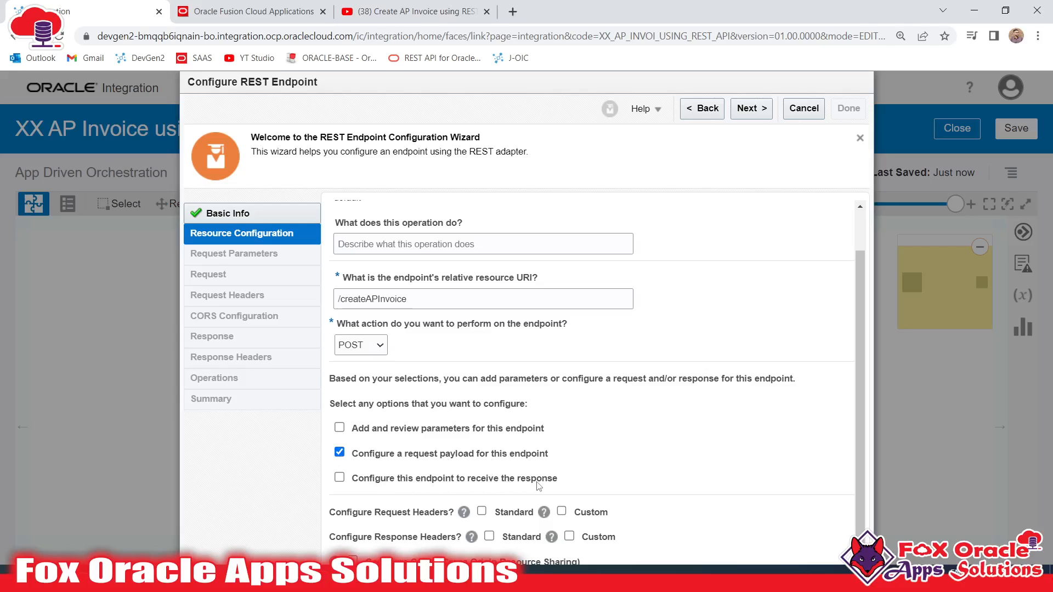
left_click(339, 478)
left_click(746, 109)
- Examine the JSON body of the Create AP Invoice request in Postman and return to the REST endpoint configuration
scroll(368, 307, "down", 1)
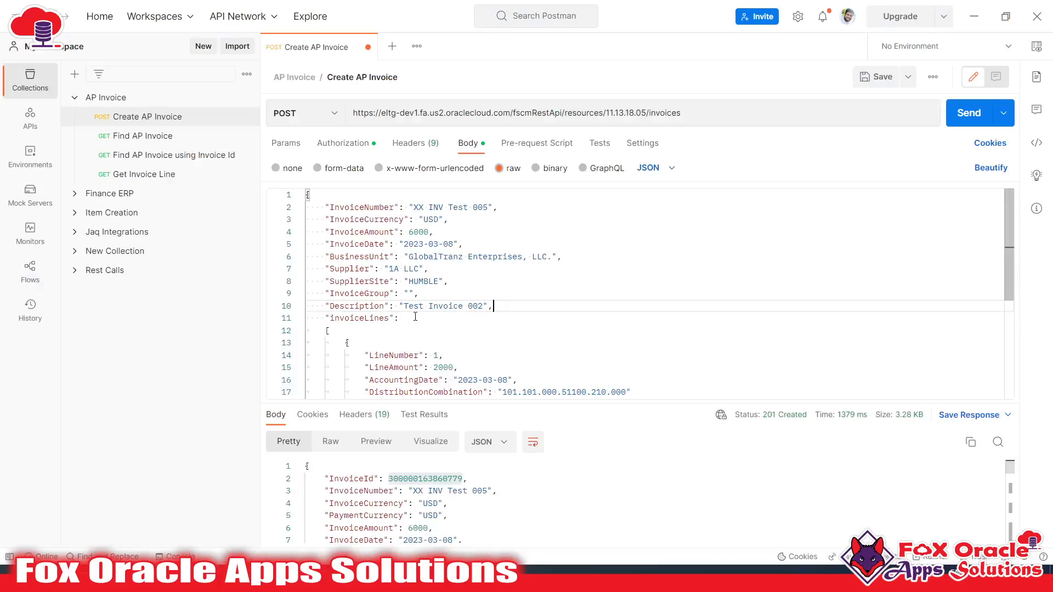
scroll(434, 292, "down", 3)
scroll(422, 302, "down", 1)
scroll(335, 318, "up", 5)
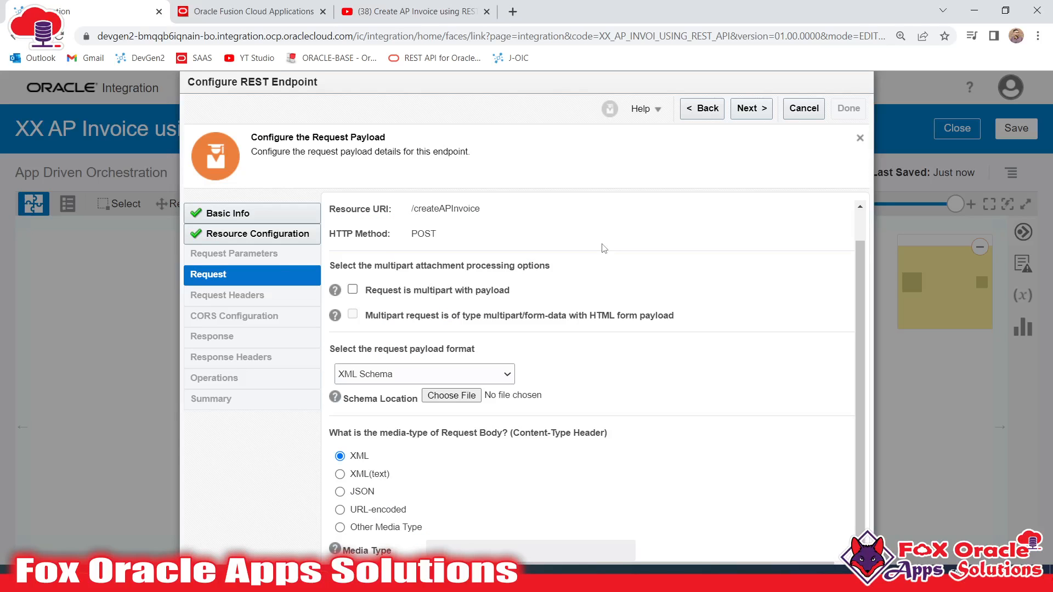
key("alt+Tab")
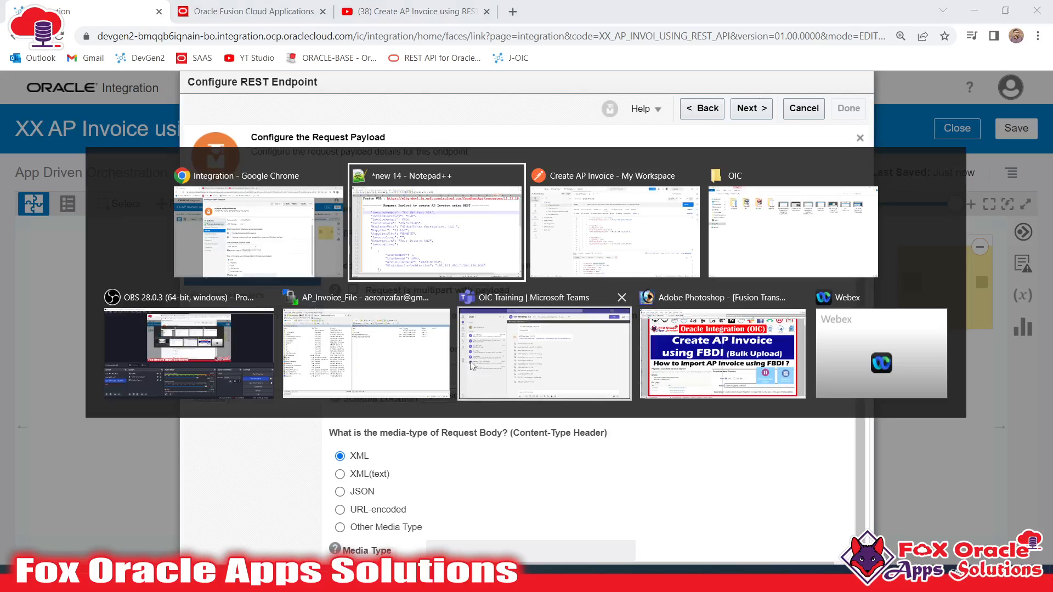
left_click(570, 269)
scroll(468, 280, "up", 5)
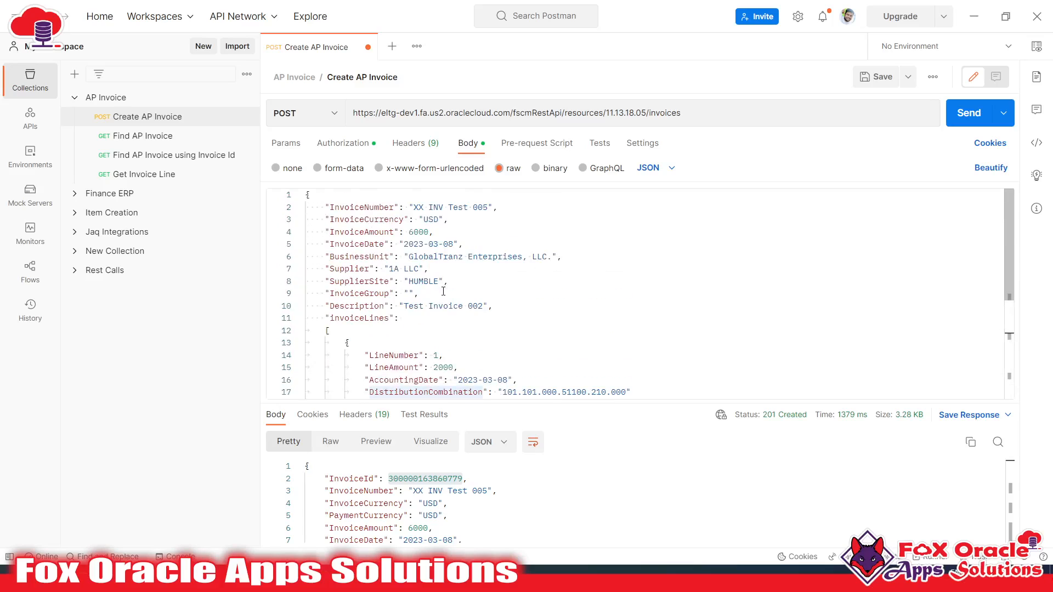
left_click(425, 294)
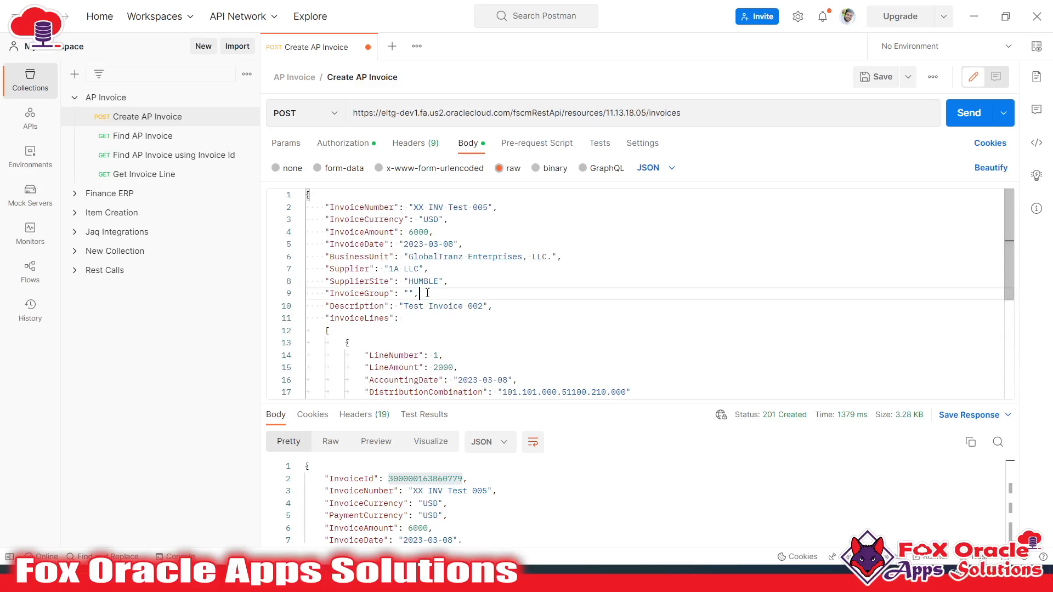
key("alt+Tab")
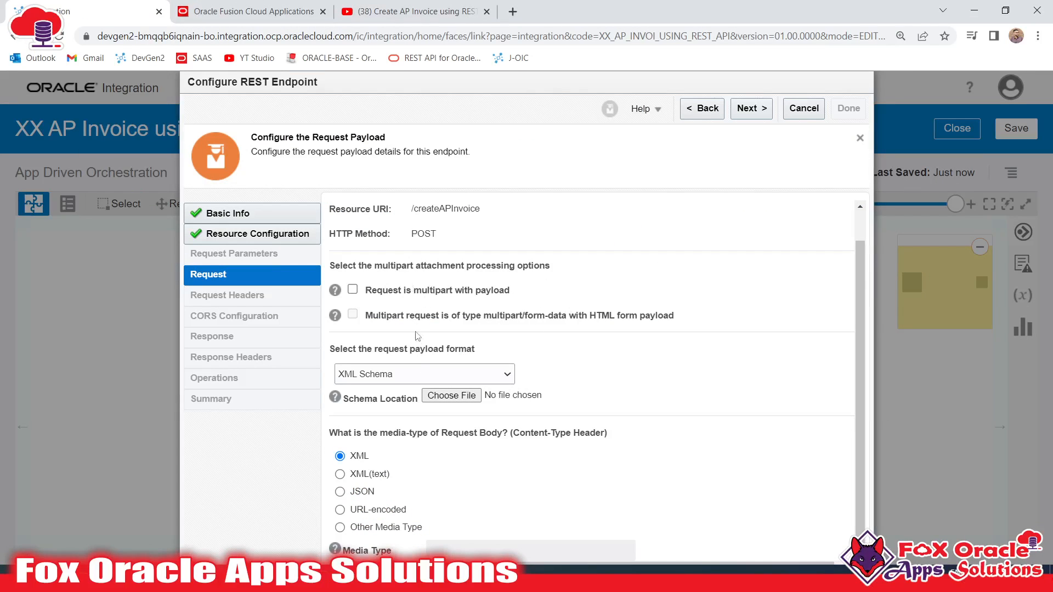
- Choose JSON Sample as the request payload format and open the inline sample entry
left_click(413, 378)
left_click(414, 397)
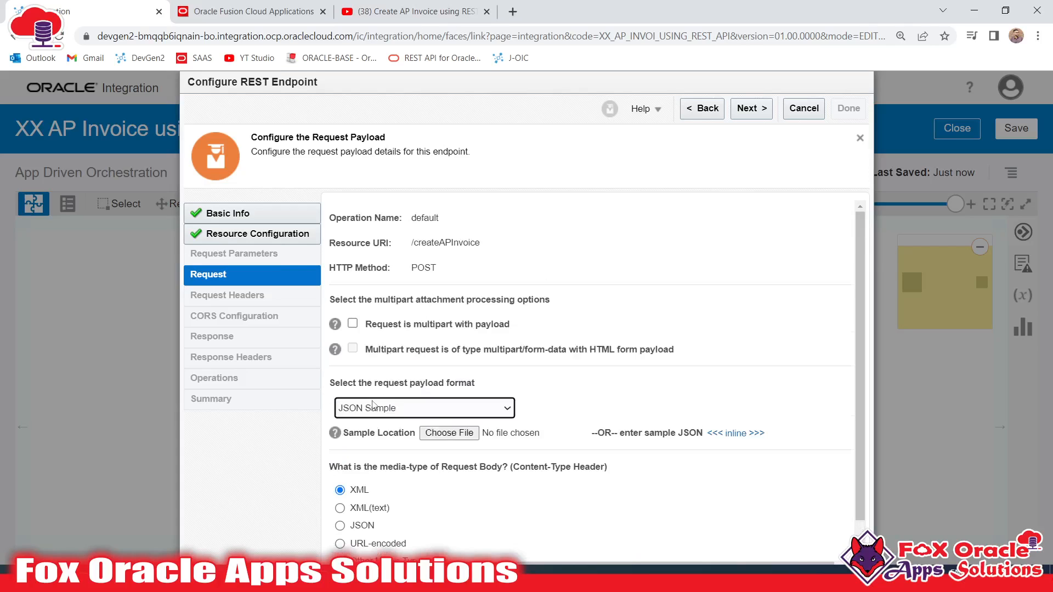
scroll(674, 406, "down", 1)
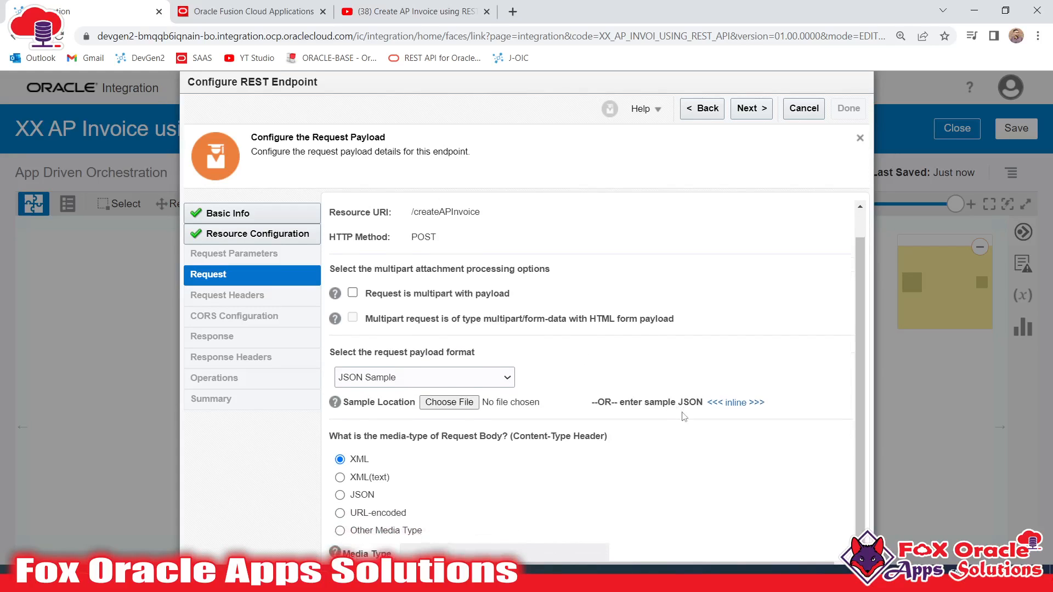
left_click(729, 400)
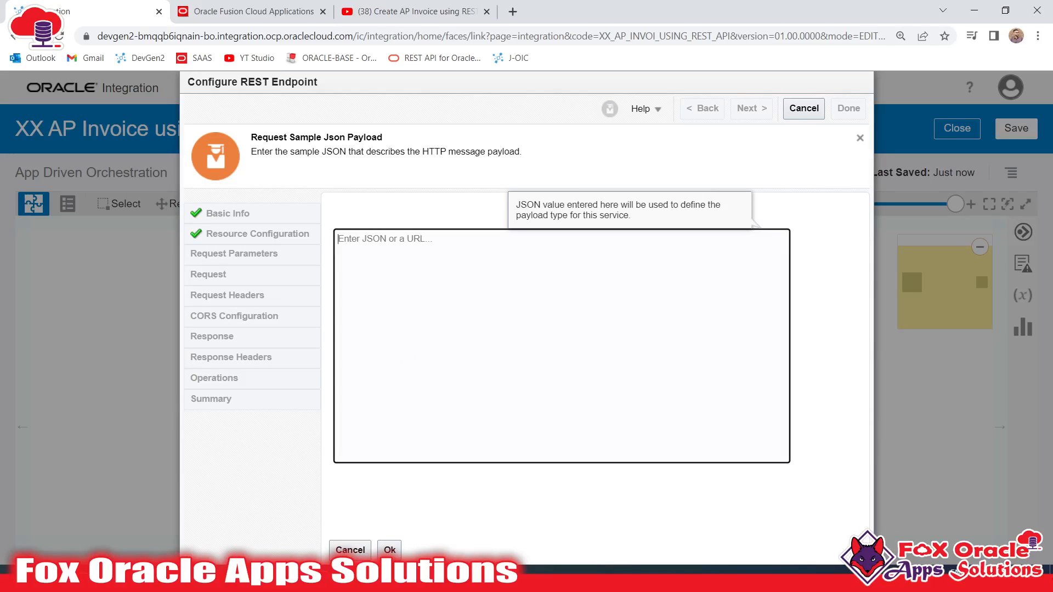
- Copy the whole AP invoice request payload from Notepad++ and paste it as the inline request sample JSON
left_click(169, 577)
left_click(309, 338)
scroll(269, 253, "down", 6)
scroll(159, 252, "up", 6)
left_click(64, 147)
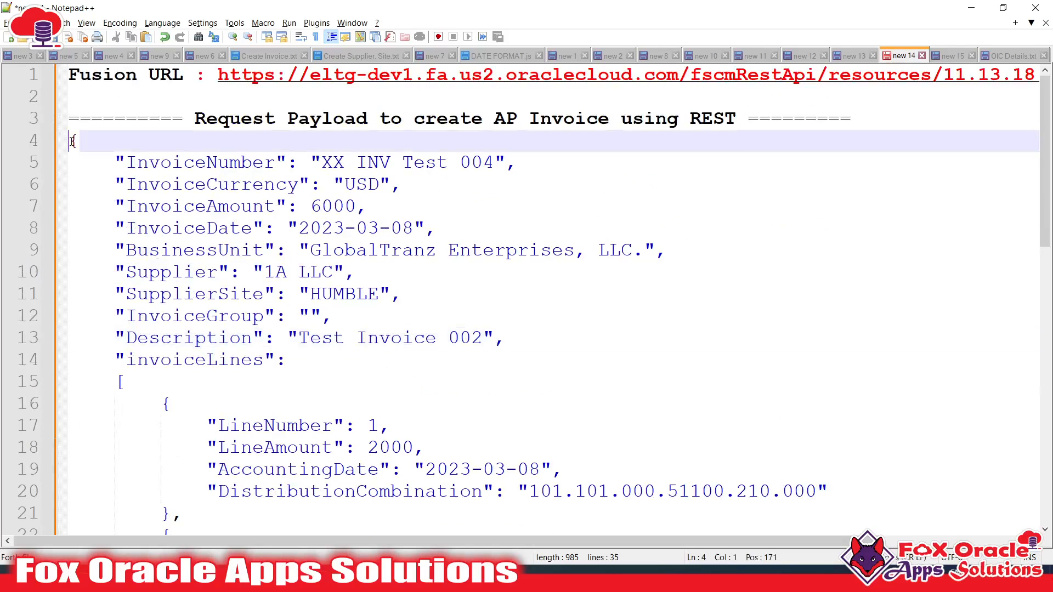
scroll(165, 252, "down", 7)
left_click(258, 355, "shift")
scroll(259, 353, "up", 4)
scroll(260, 352, "up", 3)
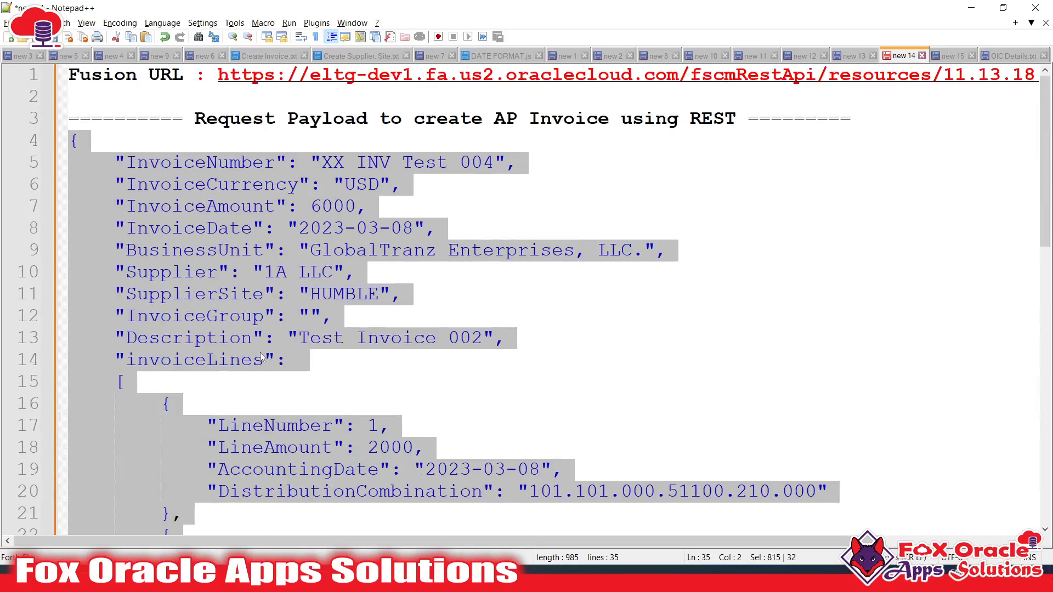
key("alt+Tab")
key("ctrl+v")
- Check the header fields and invoice lines of the request sample, accept it, and continue to the response configuration
scroll(450, 326, "up", 5)
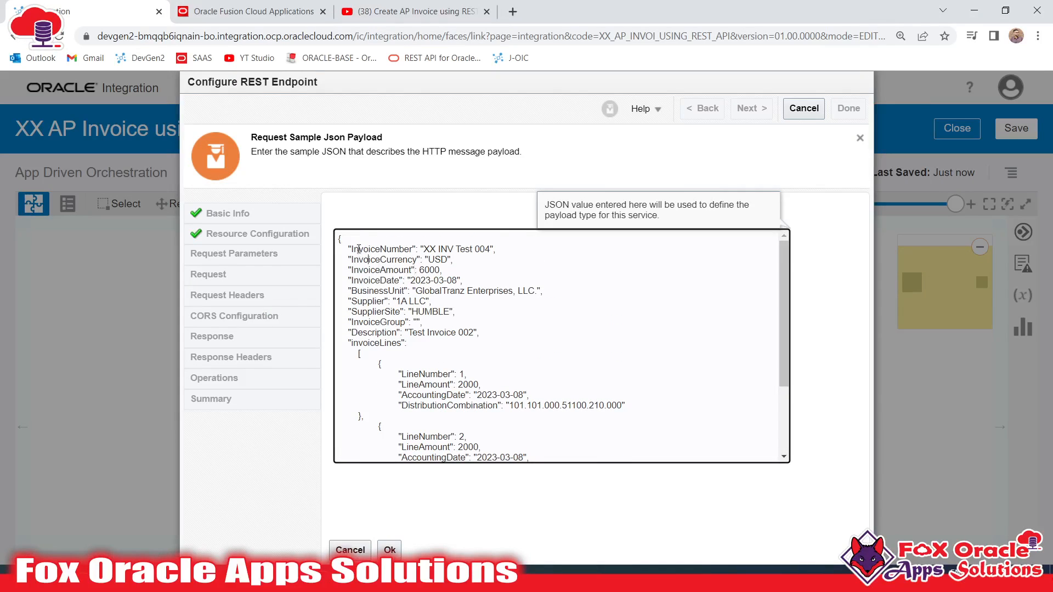
left_click_drag(353, 248, 362, 354)
left_click(449, 355)
scroll(420, 361, "down", 3)
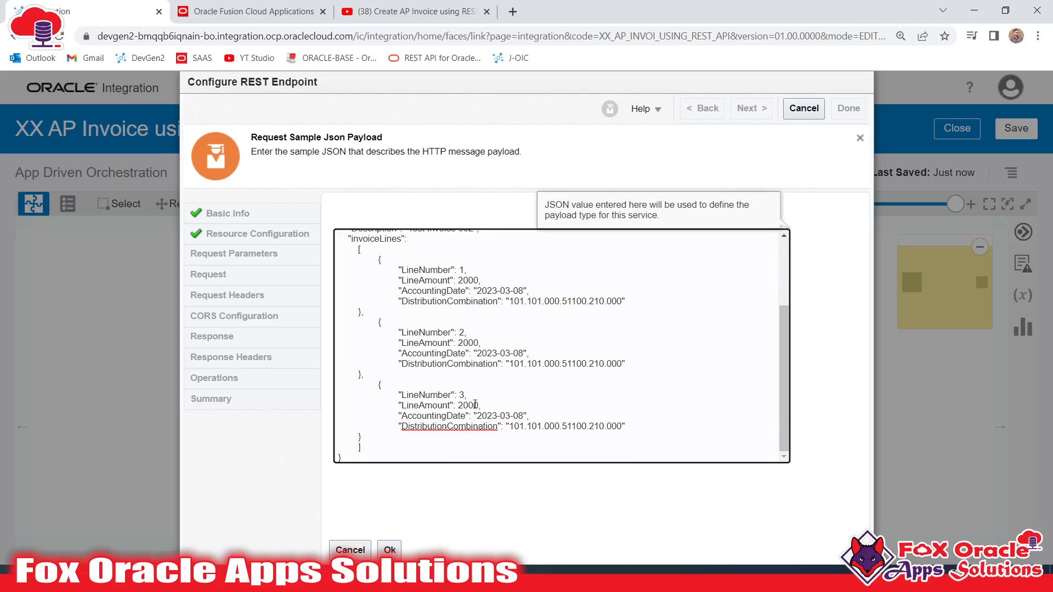
scroll(484, 387, "up", 3)
scroll(485, 392, "down", 3)
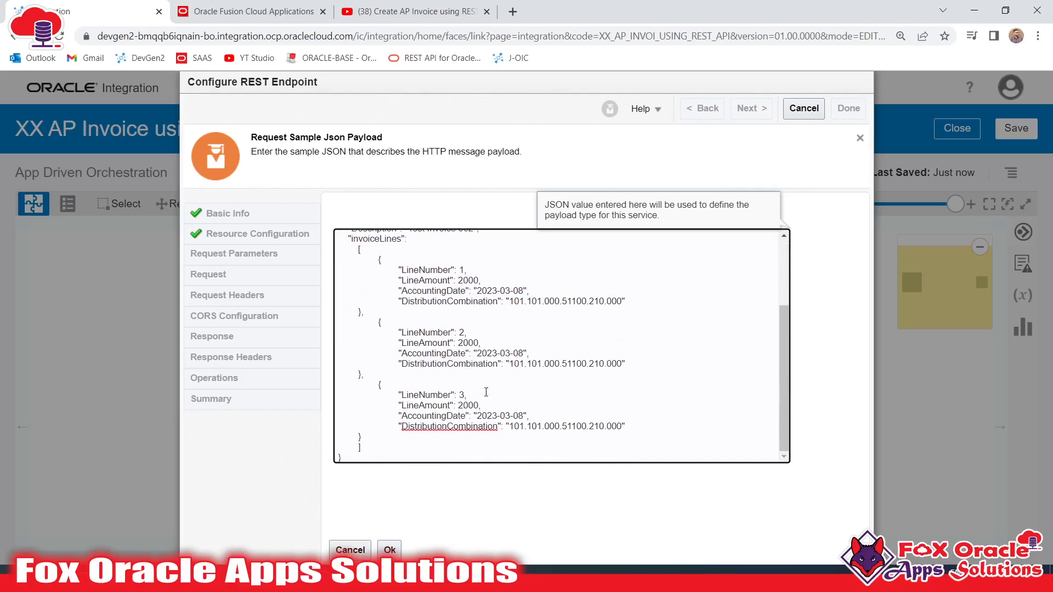
left_click(389, 550)
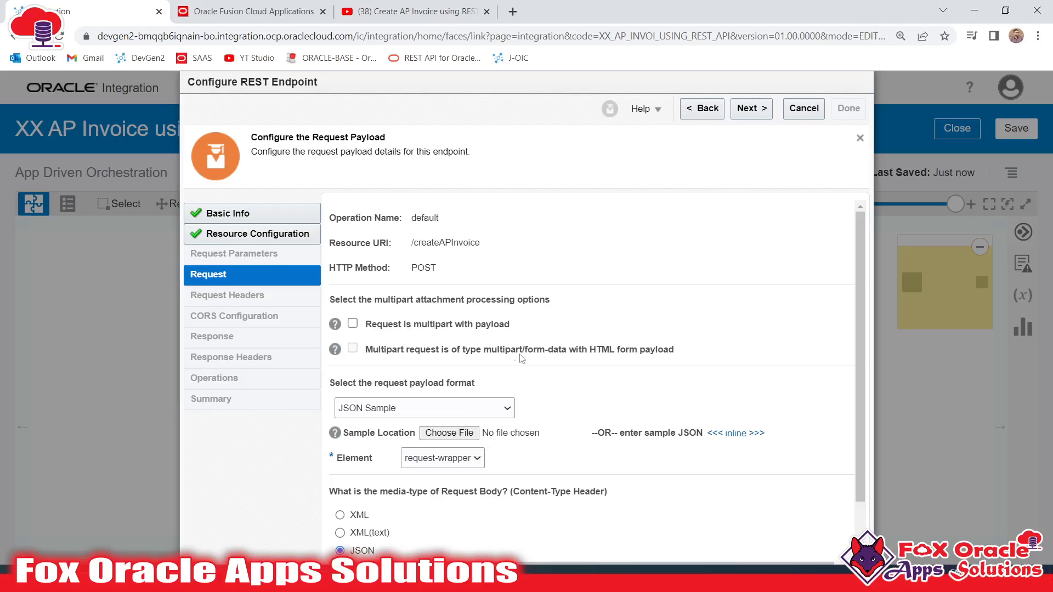
scroll(513, 355, "down", 1)
left_click(751, 108)
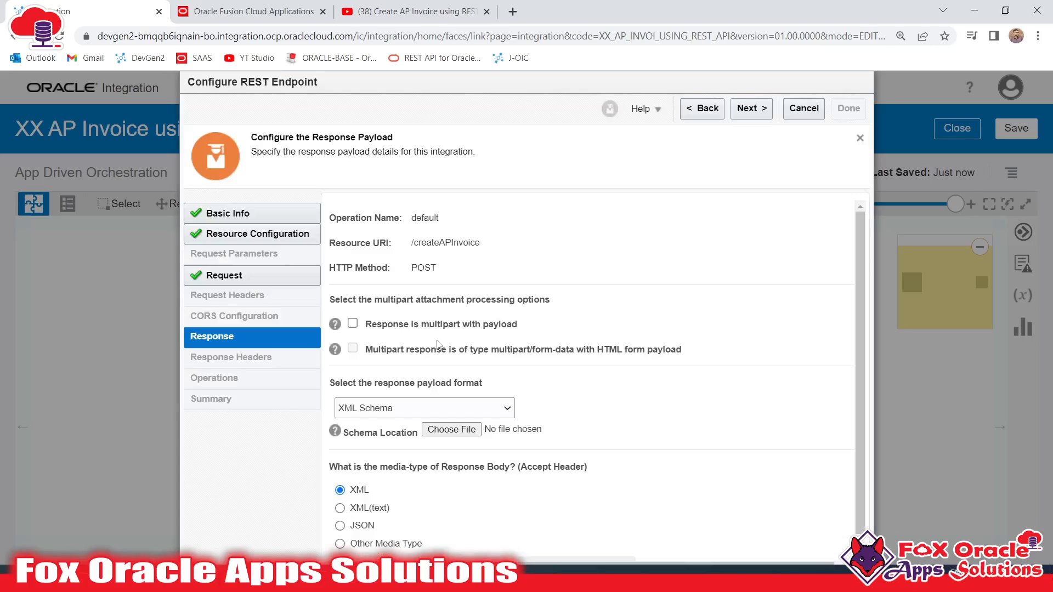
- Choose JSON Sample as the response payload format
scroll(380, 420, "down", 1)
left_click(409, 393)
left_click(408, 393)
left_click(383, 395)
left_click(370, 420)
scroll(417, 417, "down", 1)
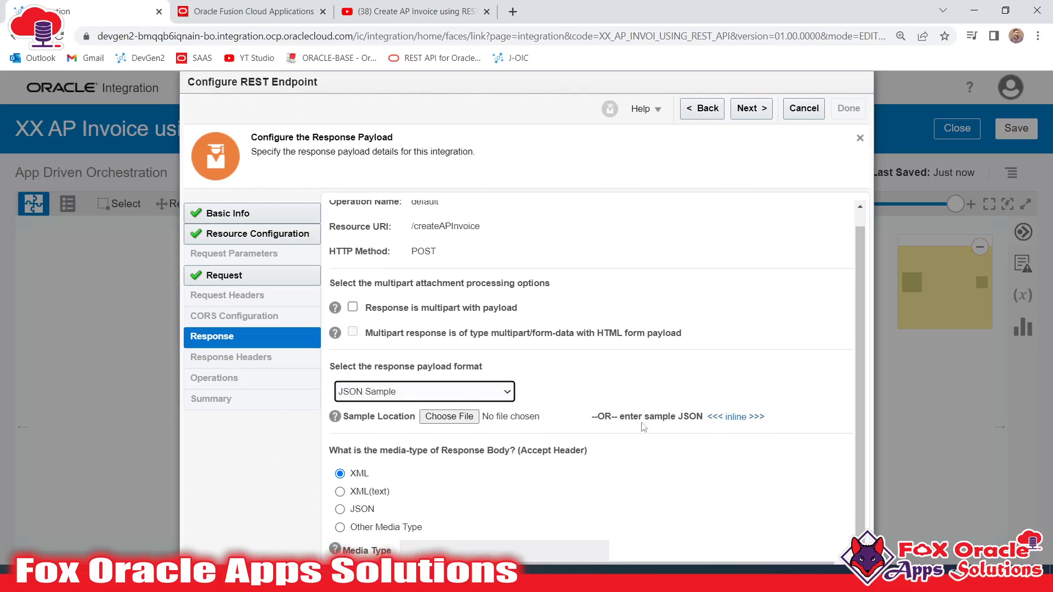
- Open the inline sample JSON entry for the response payload
left_click(735, 417)
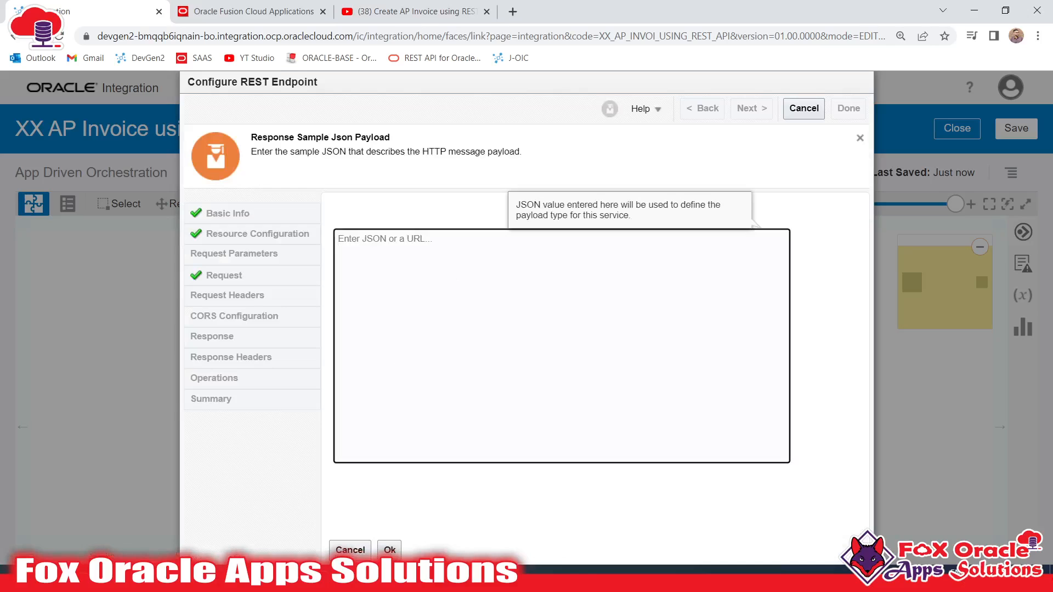
- Switch to Postman and examine the Create AP Invoice response body, from the InvoiceId field down through the invoice lines
key("alt+Tab")
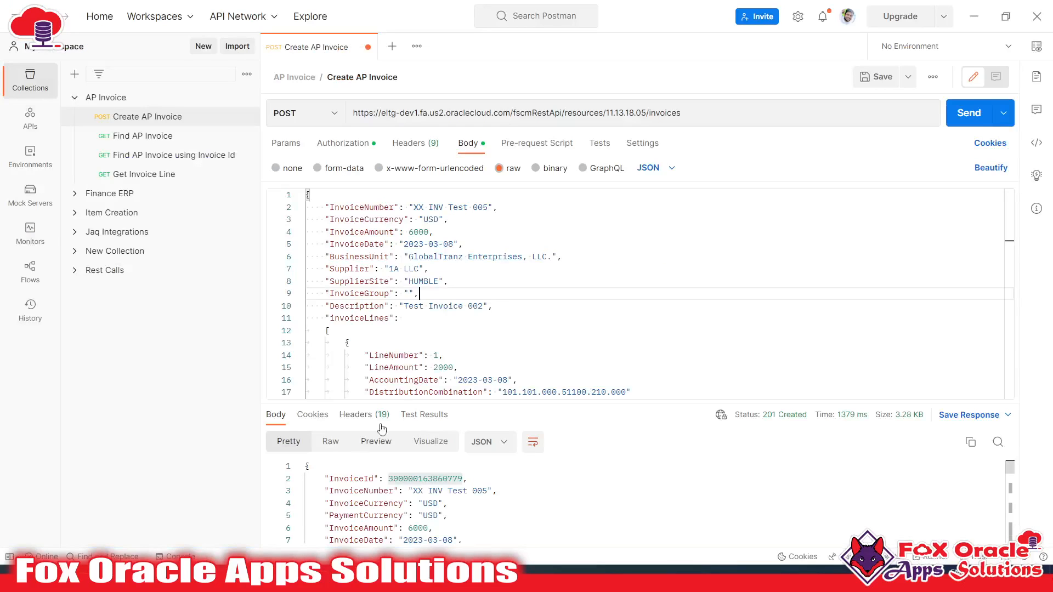
scroll(549, 291, "down", 4)
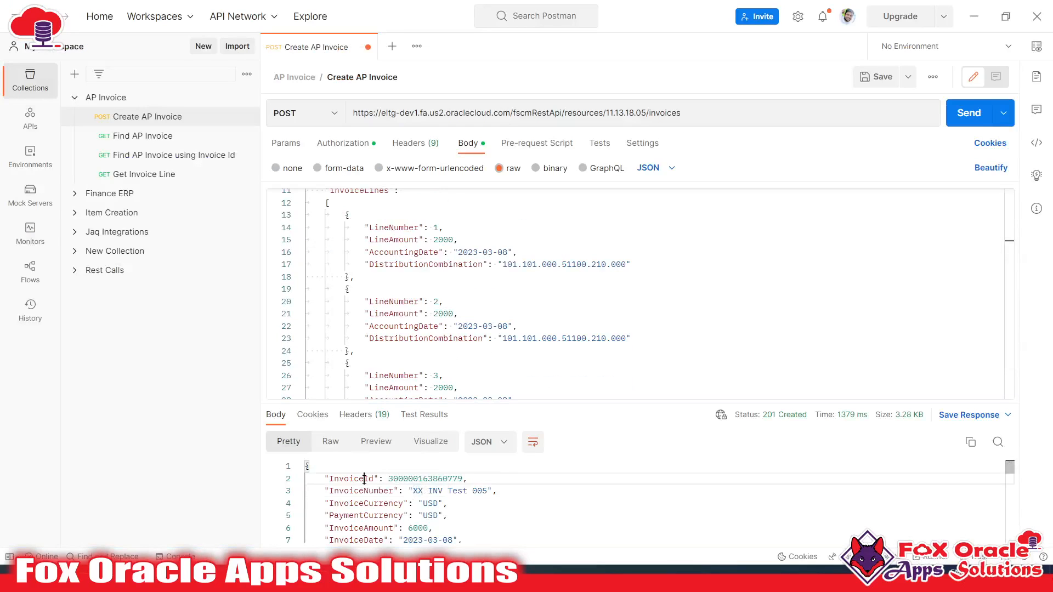
double_click(425, 479)
scroll(426, 494, "down", 4)
scroll(426, 495, "up", 4)
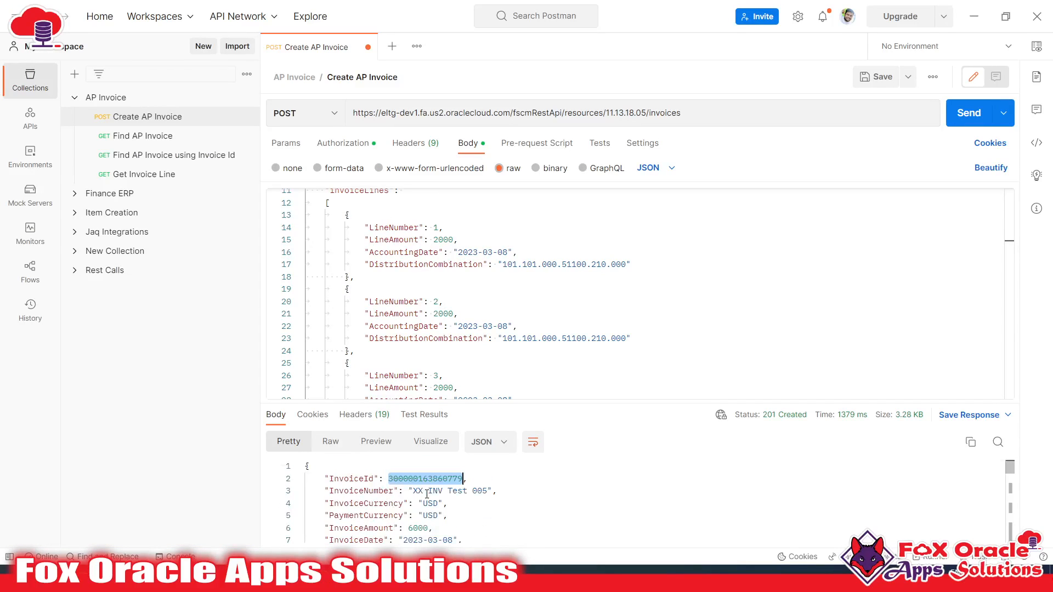
scroll(433, 487, "down", 20)
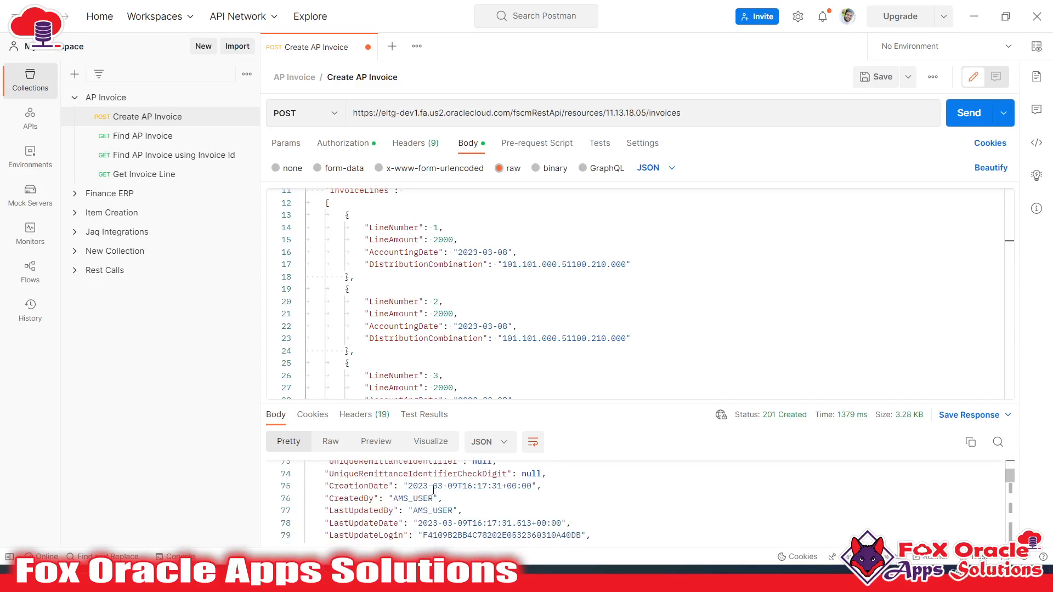
scroll(433, 489, "down", 5)
scroll(433, 491, "up", 6)
scroll(434, 492, "down", 3)
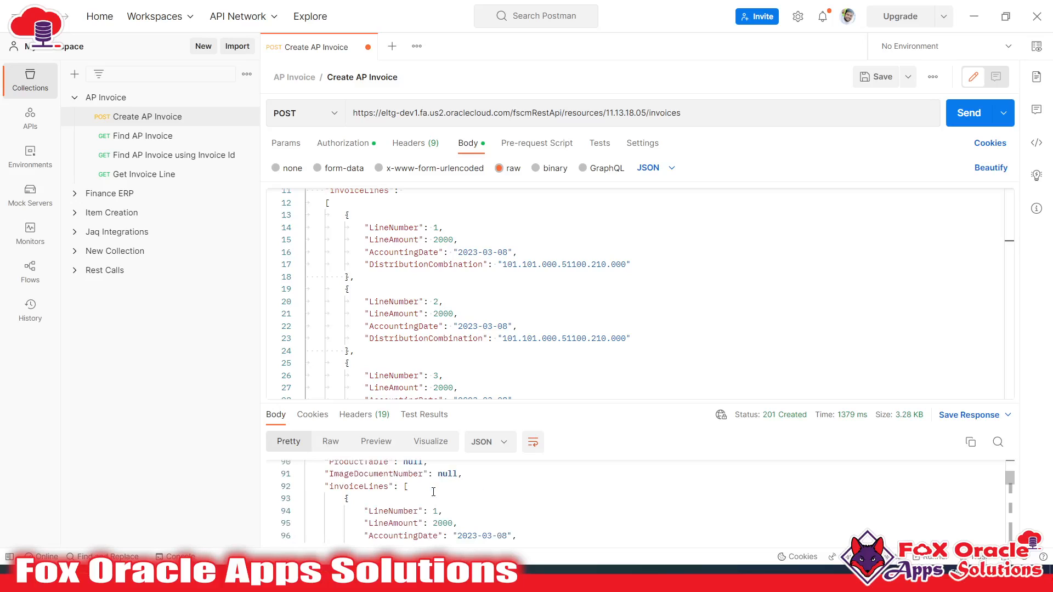
scroll(434, 495, "down", 4)
scroll(425, 498, "up", 5)
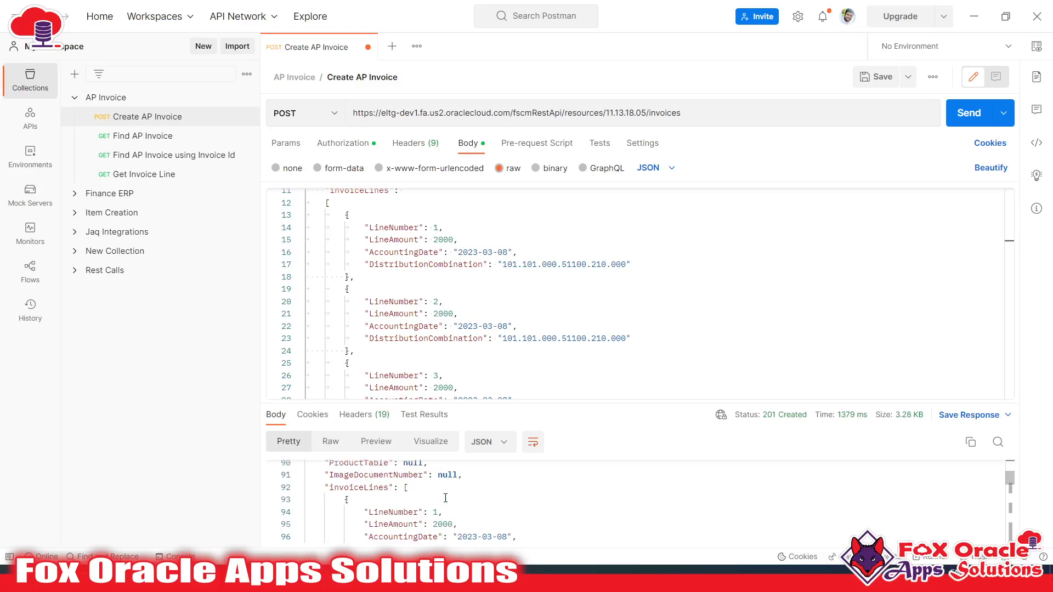
scroll(422, 499, "down", 20)
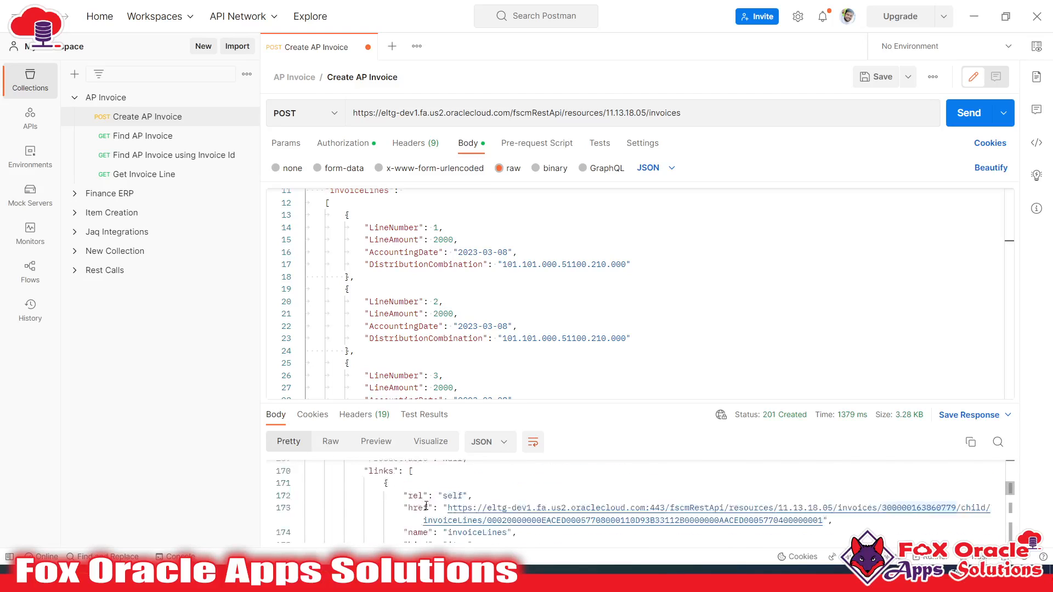
scroll(446, 502, "up", 20)
double_click(455, 479)
left_click(460, 314)
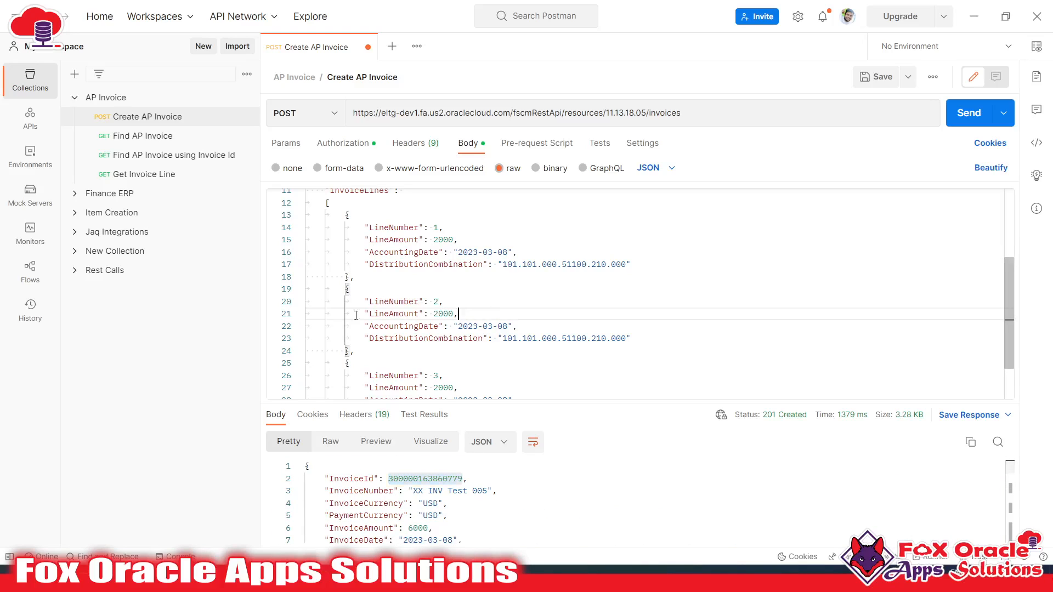
- Switch to Notepad++ and, below the request payload, add the heading "============ Response ========" and open a JSON object under it
key("alt+Tab")
scroll(381, 376, "down", 6)
scroll(219, 408, "down", 2)
left_click(219, 408)
key("Return")
key("Return")
key("Return")
key("Return")
type("============ Resp")
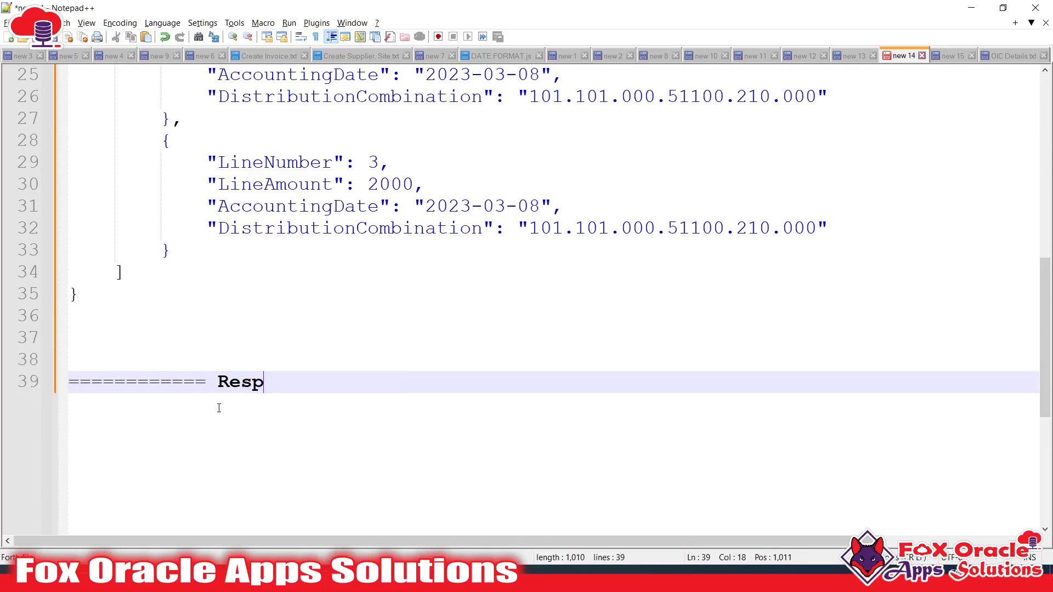
type("onse ========\\")
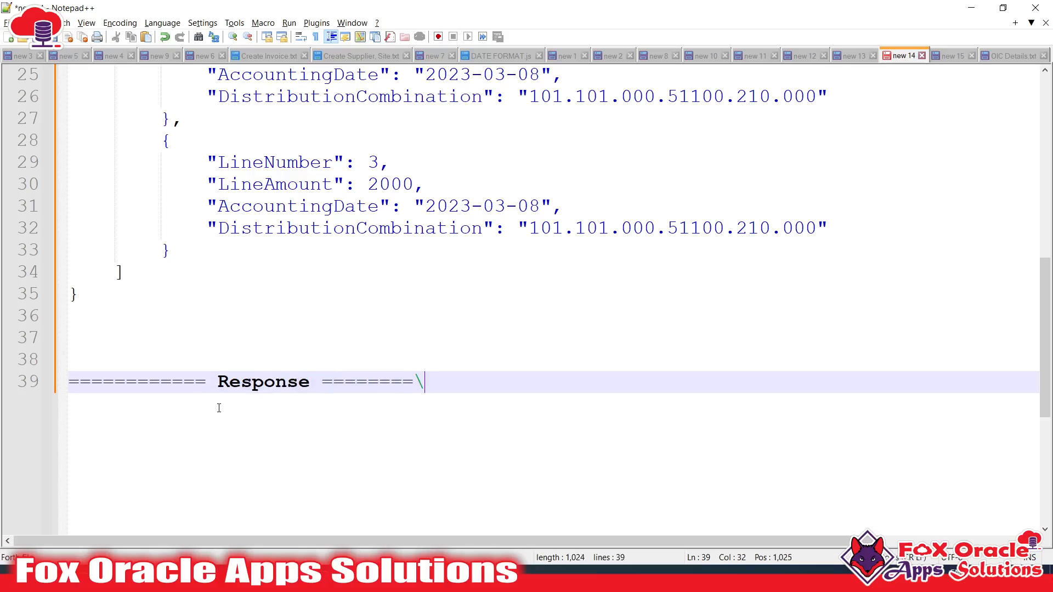
key("Return")
type("{")
key("Return")
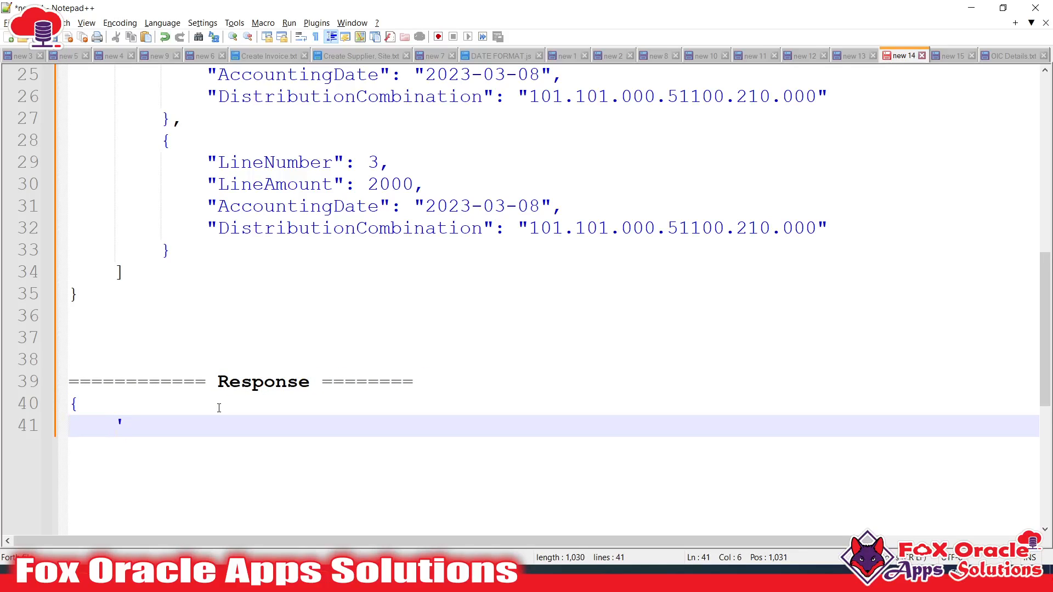
- Add a Result field with the value "SUCCESS" to the response JSON and start a second field named Invoice Id
type("\"Result")
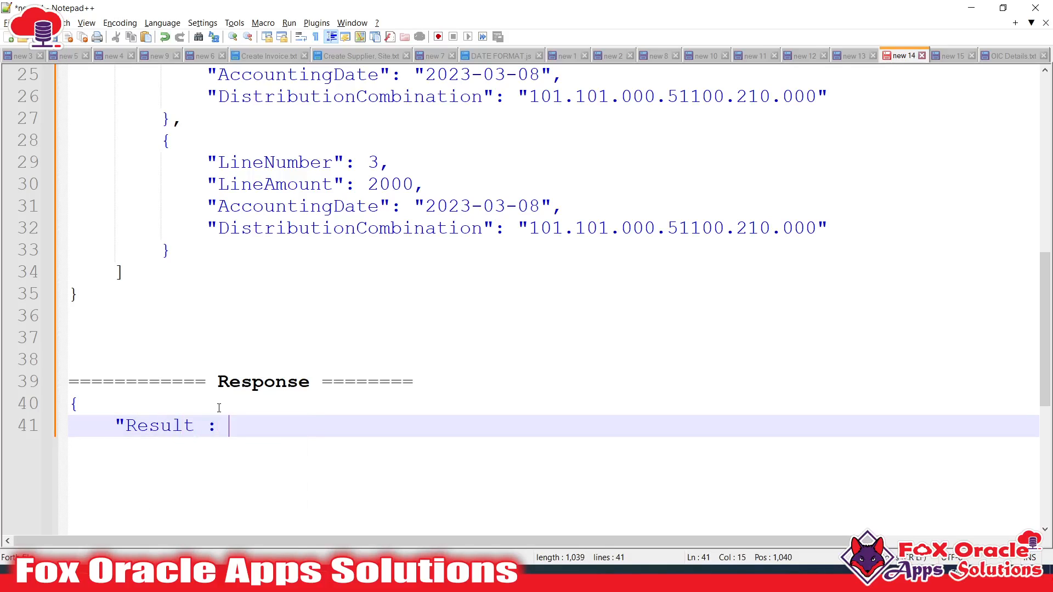
type(" : \" : \"SUCCESS")
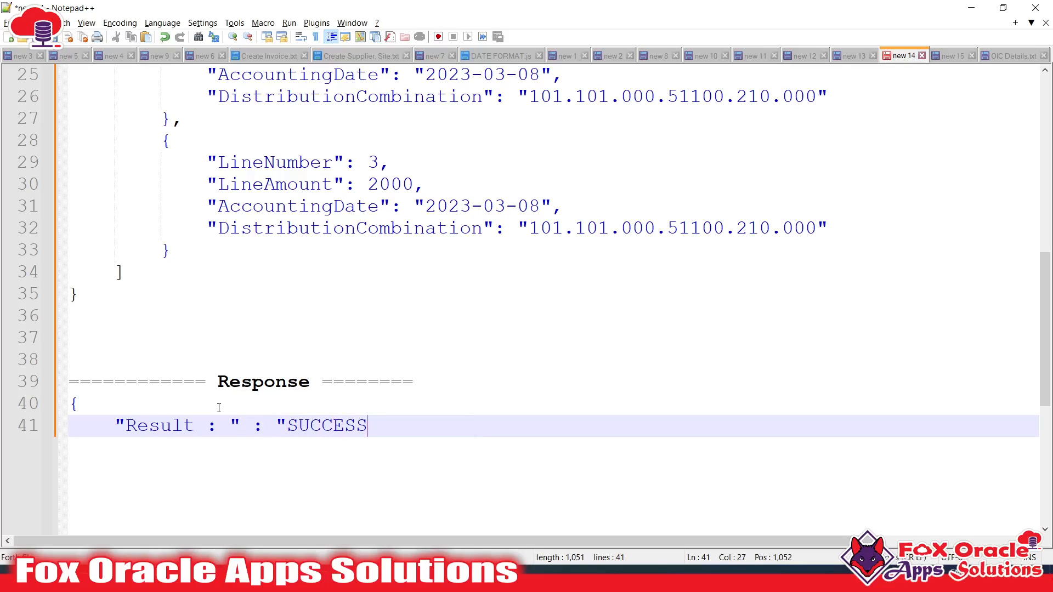
type("\",")
key("Return")
type("\"Invoice Id")
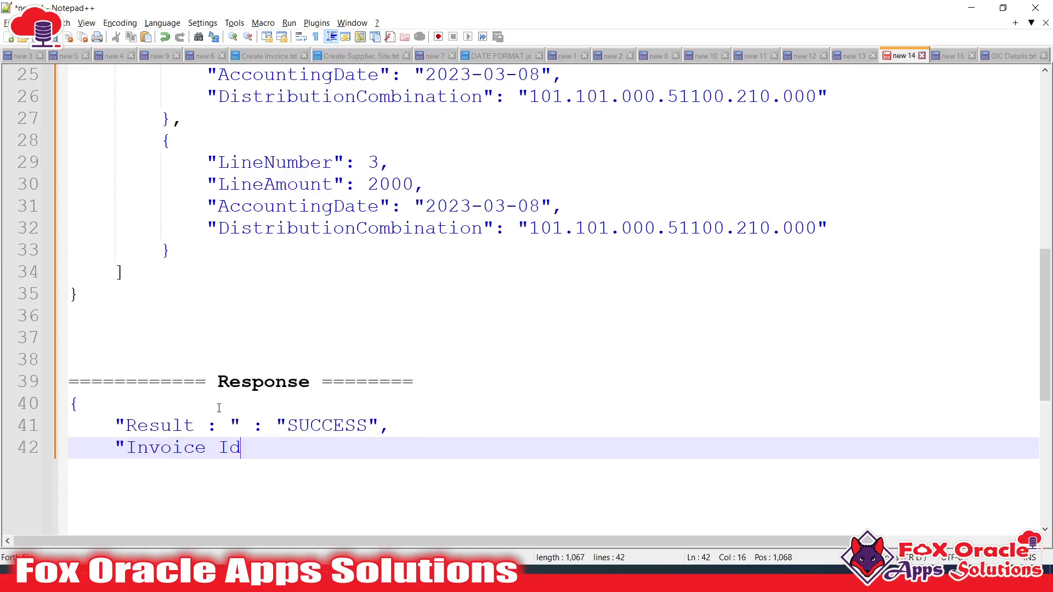
type(" : \"")
- Remove the stray colons inside the Result and Invoice Id key names in the response JSON
left_click(223, 432)
key("shift+Left")
key("shift+Left")
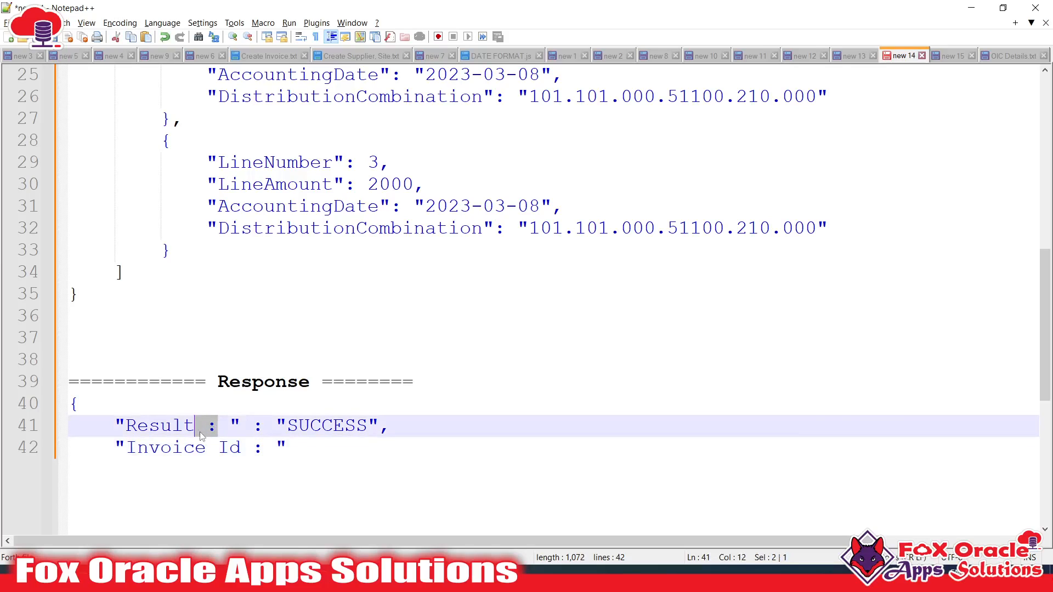
key("BackSpace")
left_click(259, 447)
key("shift+Left")
key("shift+Left")
key("BackSpace")
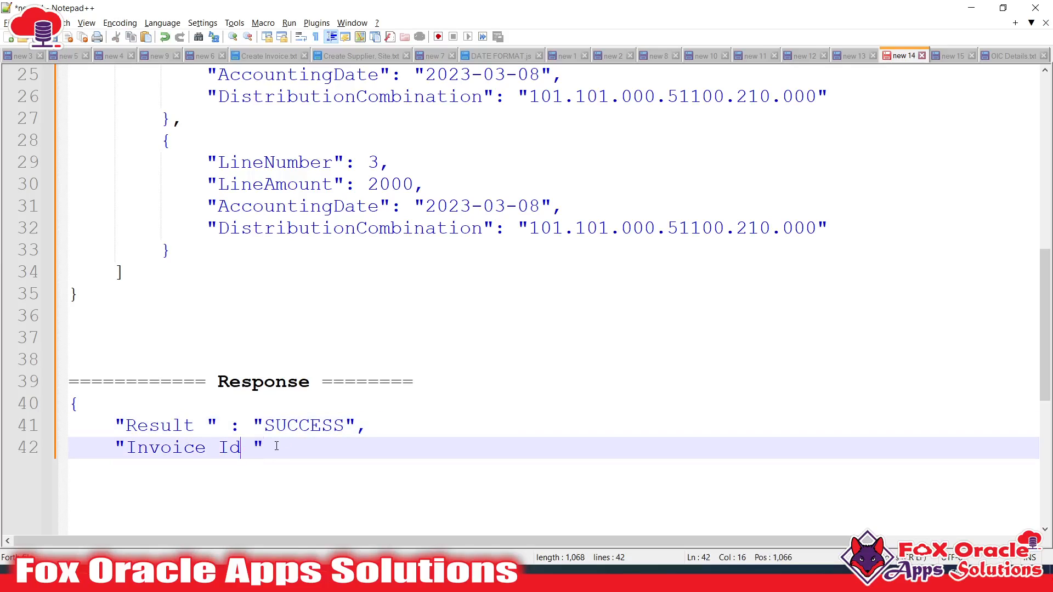
- Give the Invoice Id key the sample value "10012310" and close the response JSON object
type(": \"10012310")
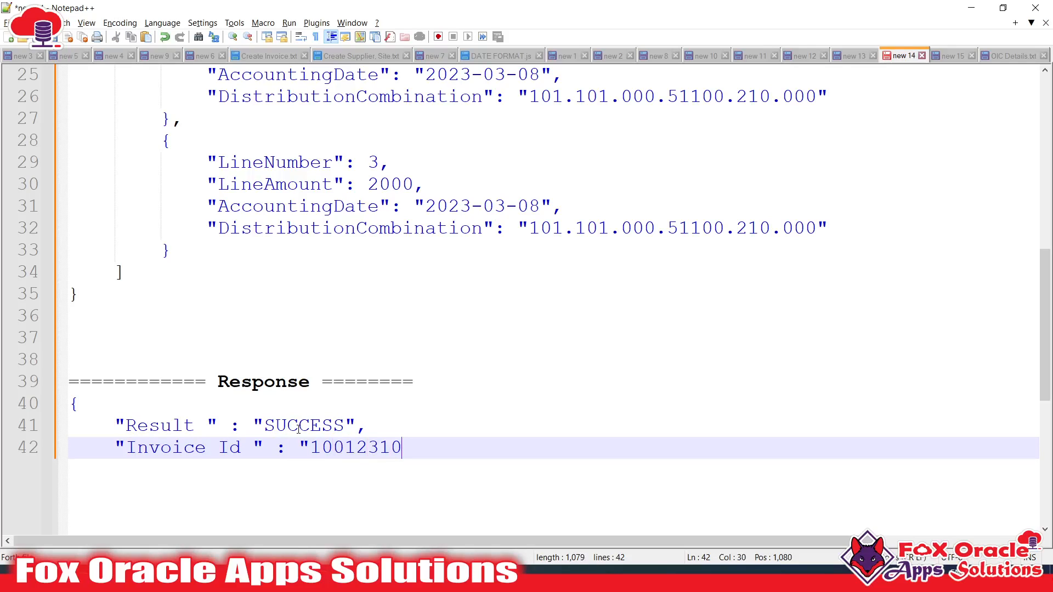
type("\"")
key("Return")
type("}")
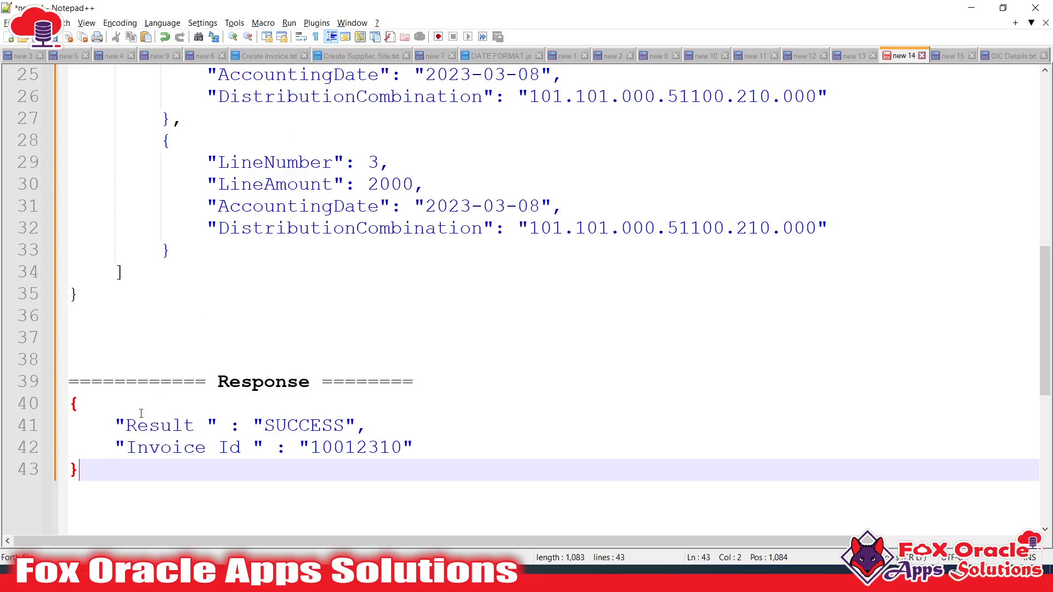
- Copy the complete response JSON object from Notepad++, paste it as the inline response sample in Oracle Integration, and accept it
scroll(150, 403, "down", 2)
left_click_drag(106, 404, 65, 274)
key("ctrl+c")
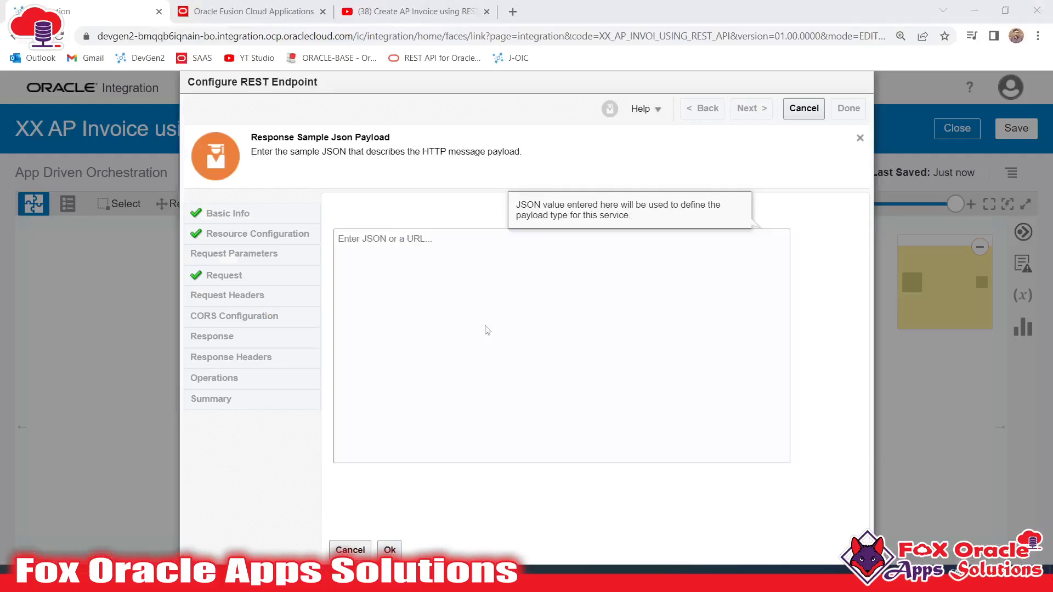
left_click(486, 328)
key("ctrl+v")
left_click(387, 551)
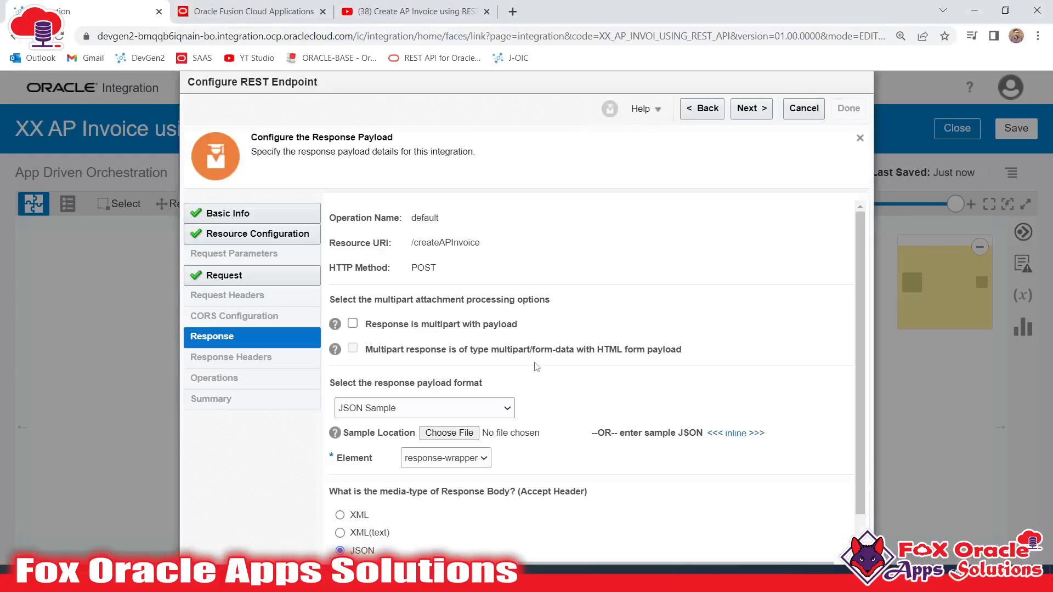
- Keep the response-wrapper element and JSON media type, continue to the summary, and finish the REST trigger configuration
scroll(498, 312, "down", 1)
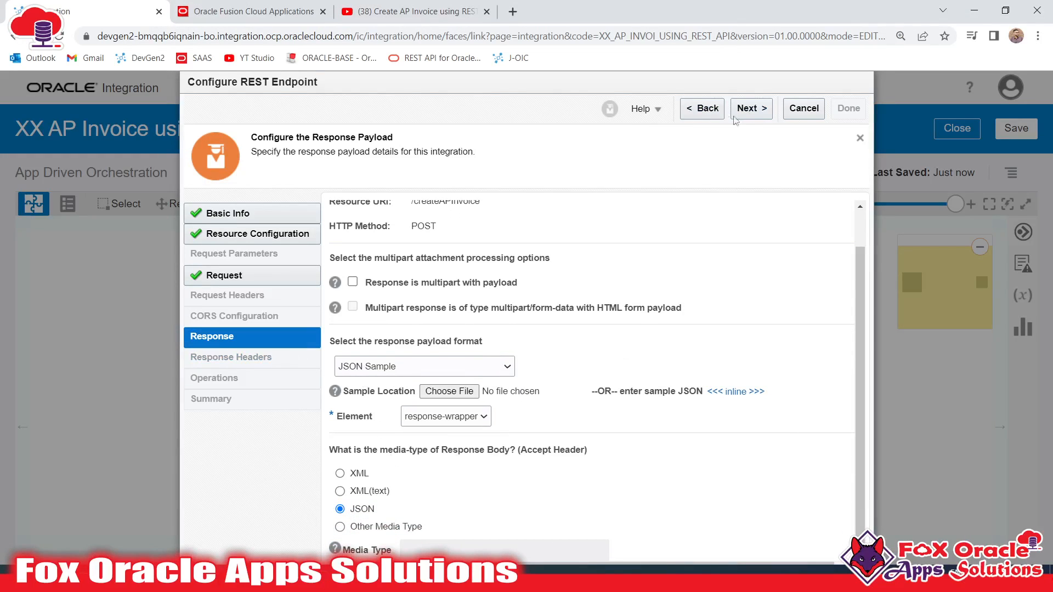
left_click(749, 109)
left_click(847, 109)
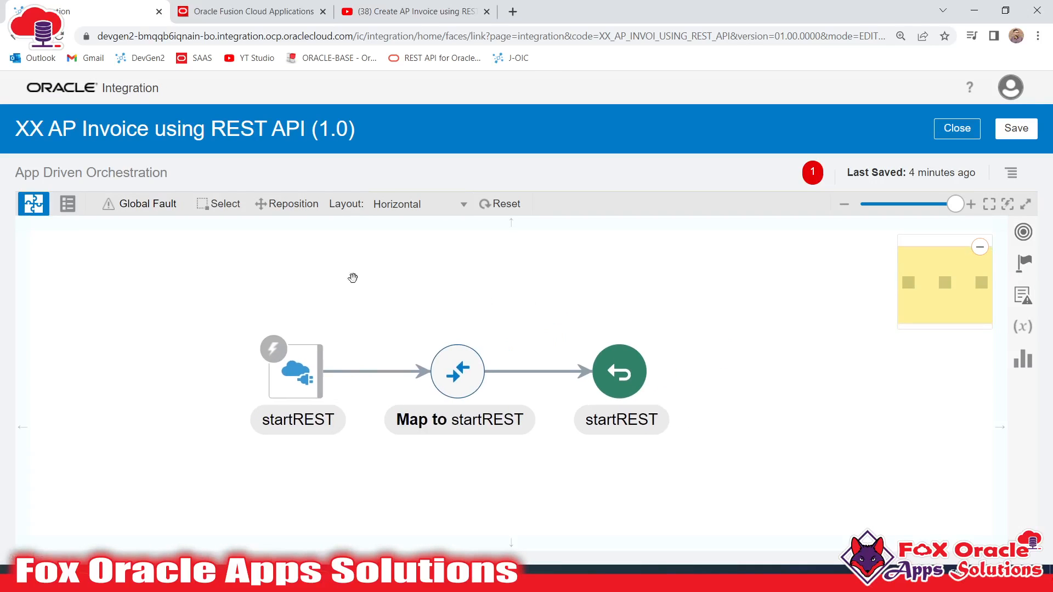
- Move the Map to startREST action closer to the final startREST return, leaving a wide gap after the trigger
left_click(280, 364)
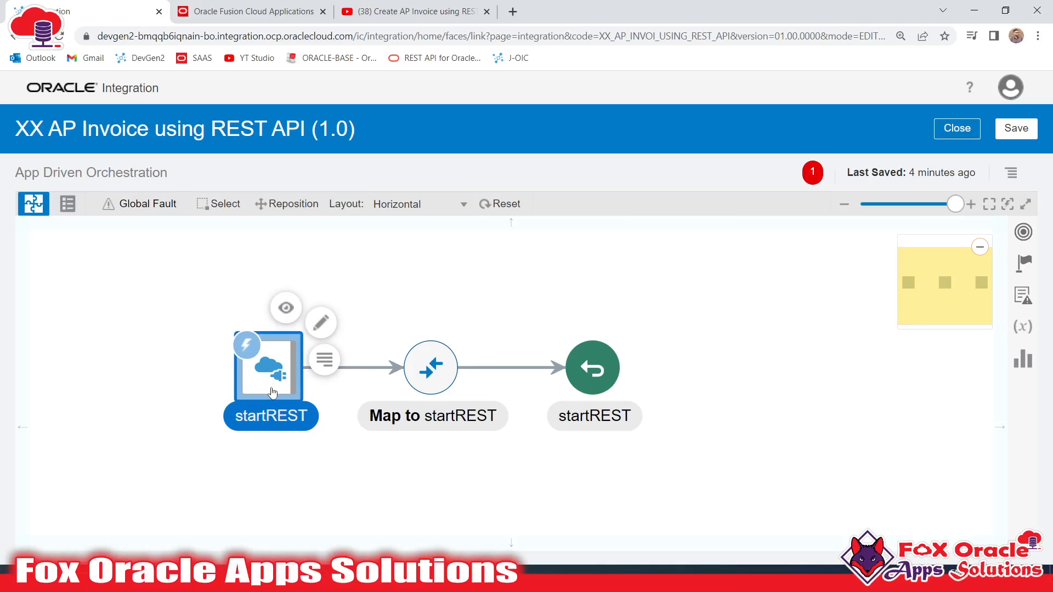
left_click(436, 418)
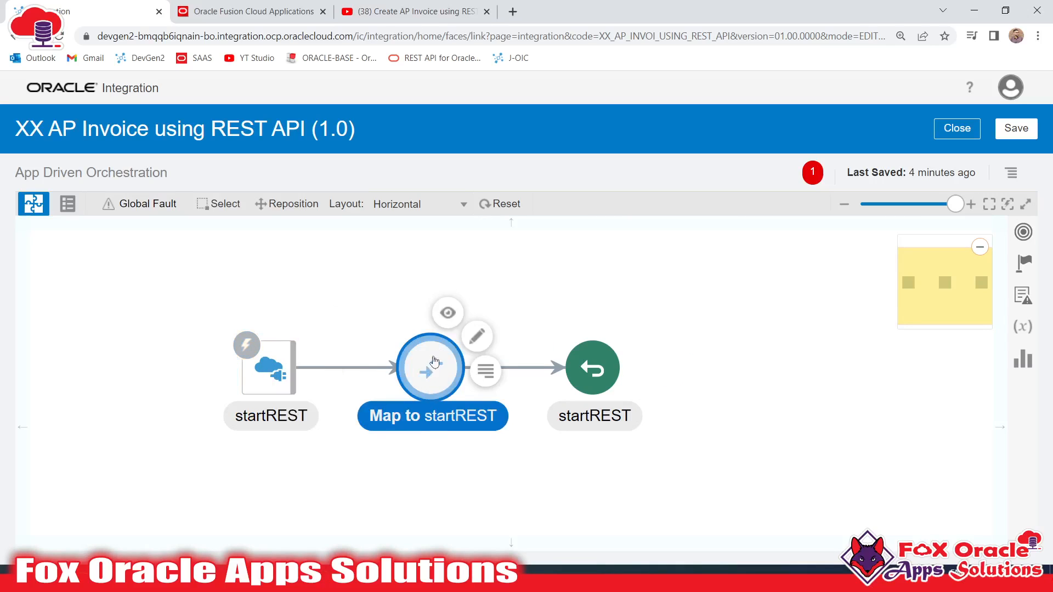
left_click(598, 485)
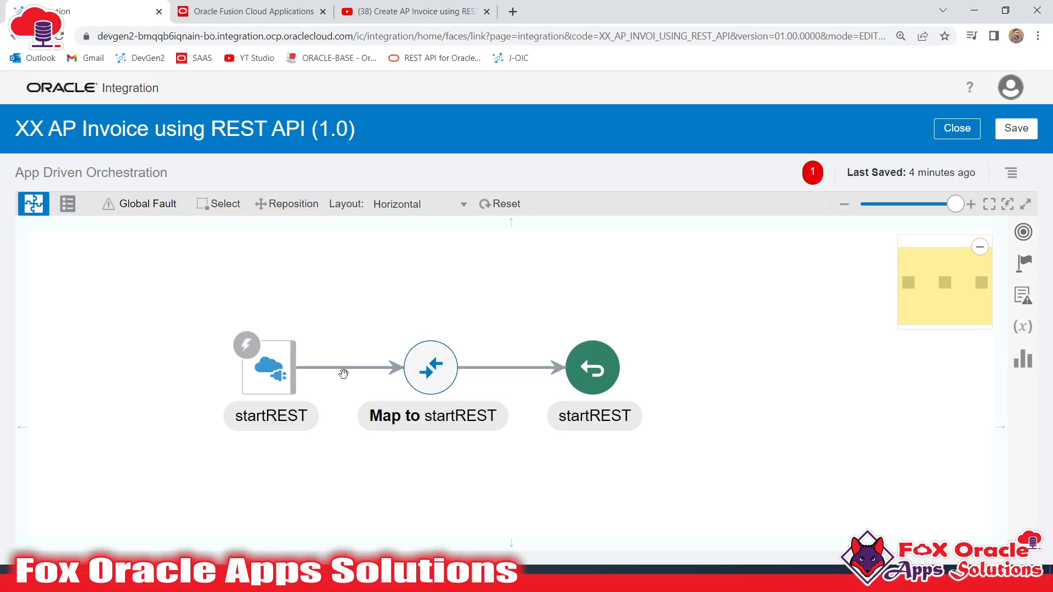
left_click(434, 375)
left_click_drag(289, 381, 187, 383)
left_click_drag(452, 387, 499, 391)
left_click_drag(718, 430, 803, 429)
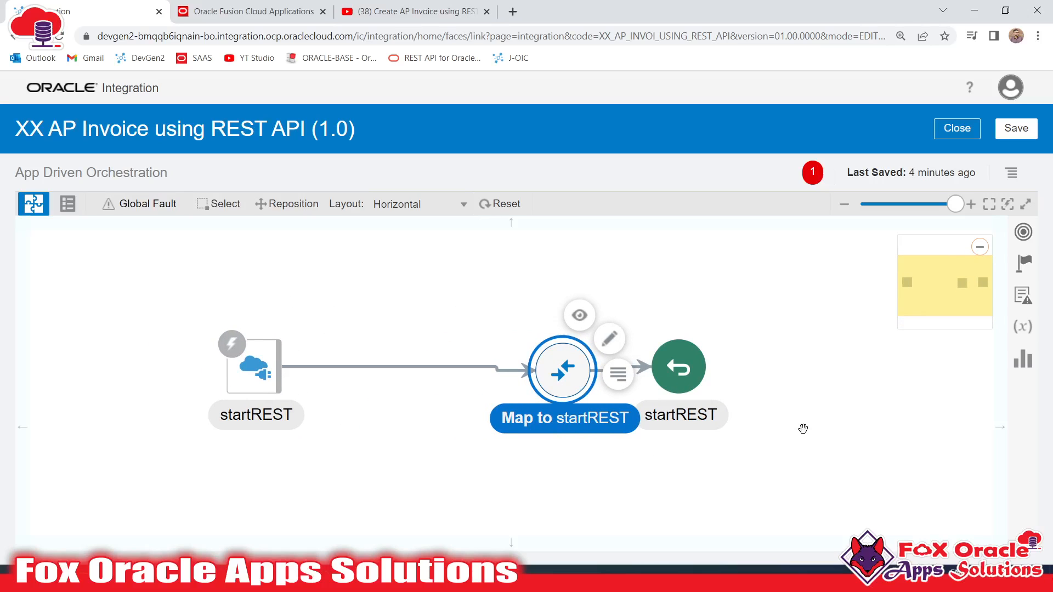
left_click(433, 423)
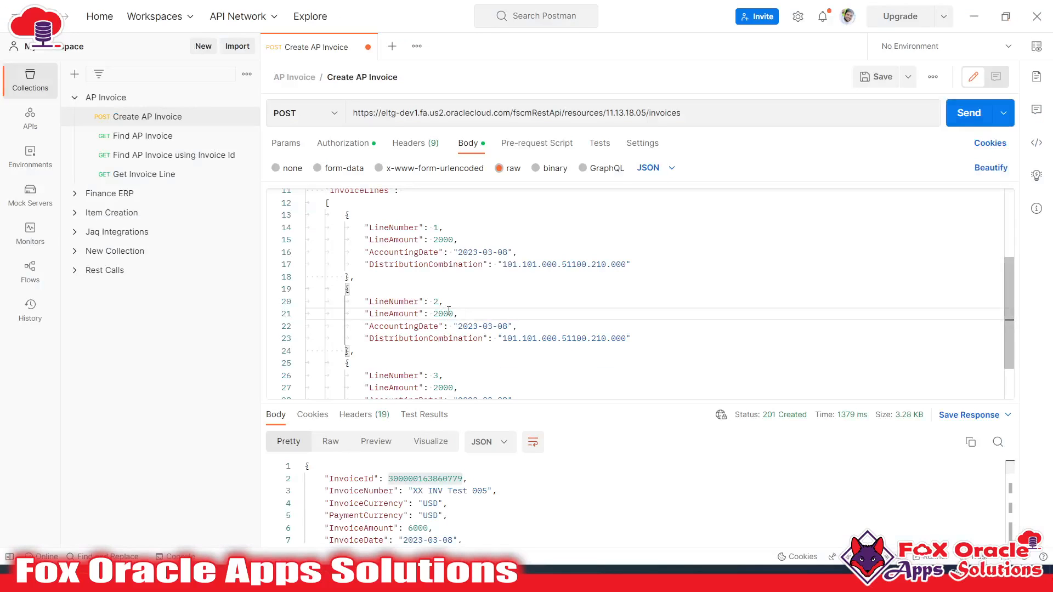
- Add an XX OIC REST Connection invoke between the startREST trigger and the Map to startREST action
scroll(457, 301, "up", 5)
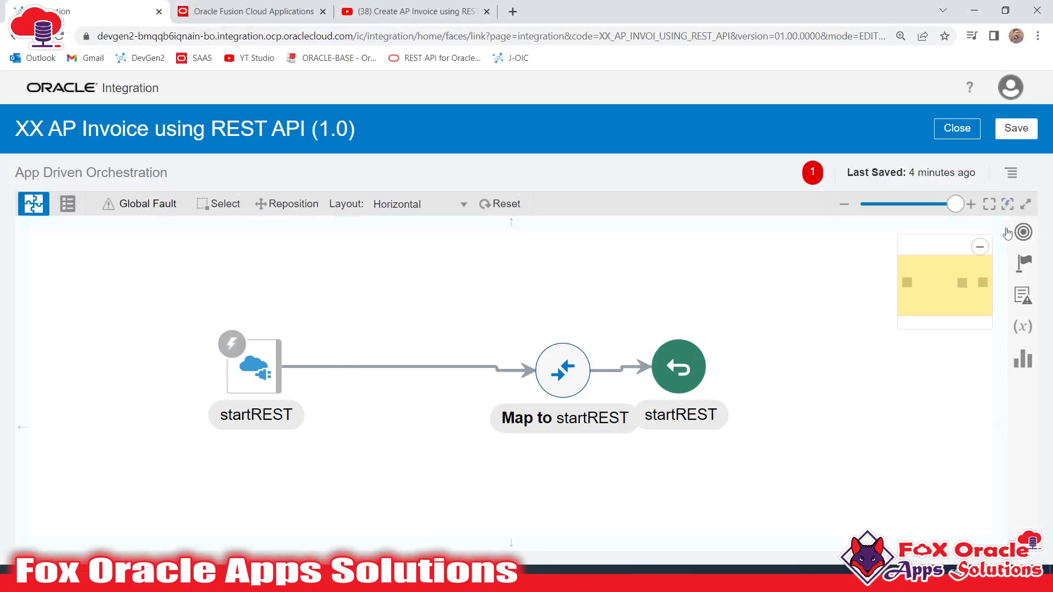
left_click(1022, 233)
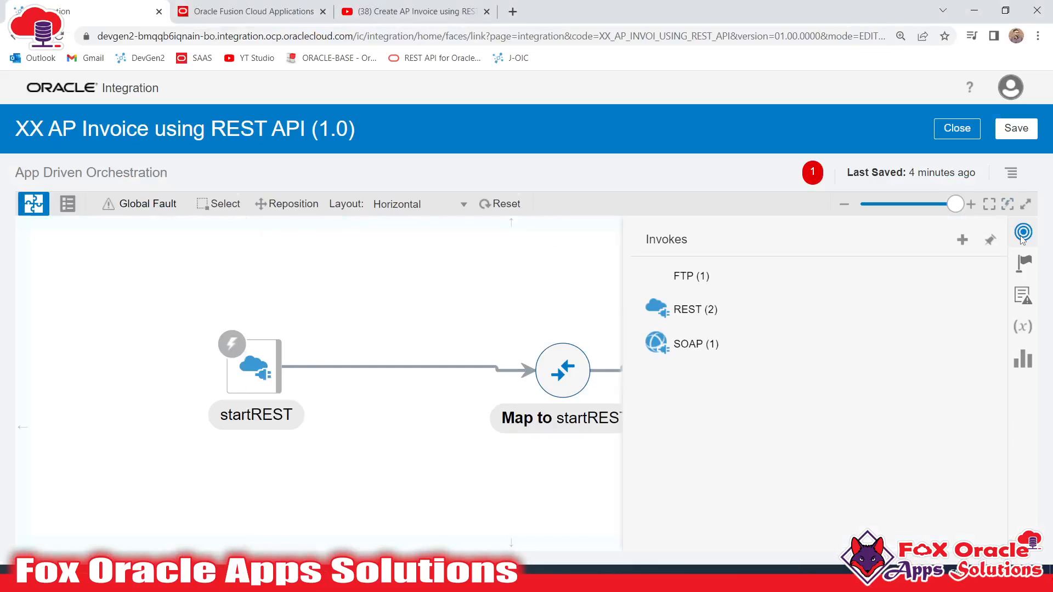
left_click(708, 283)
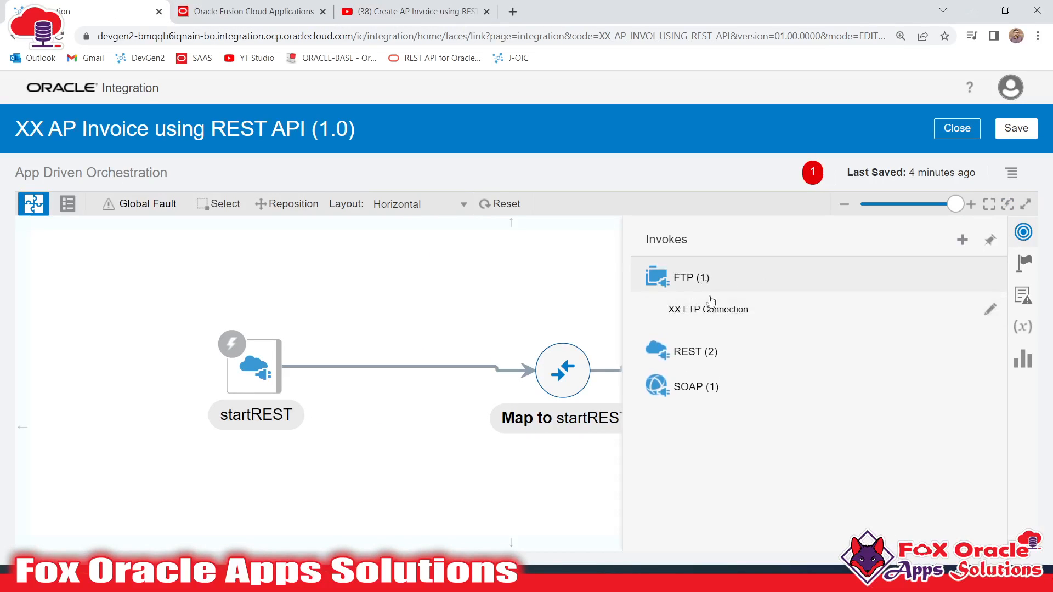
left_click(709, 351)
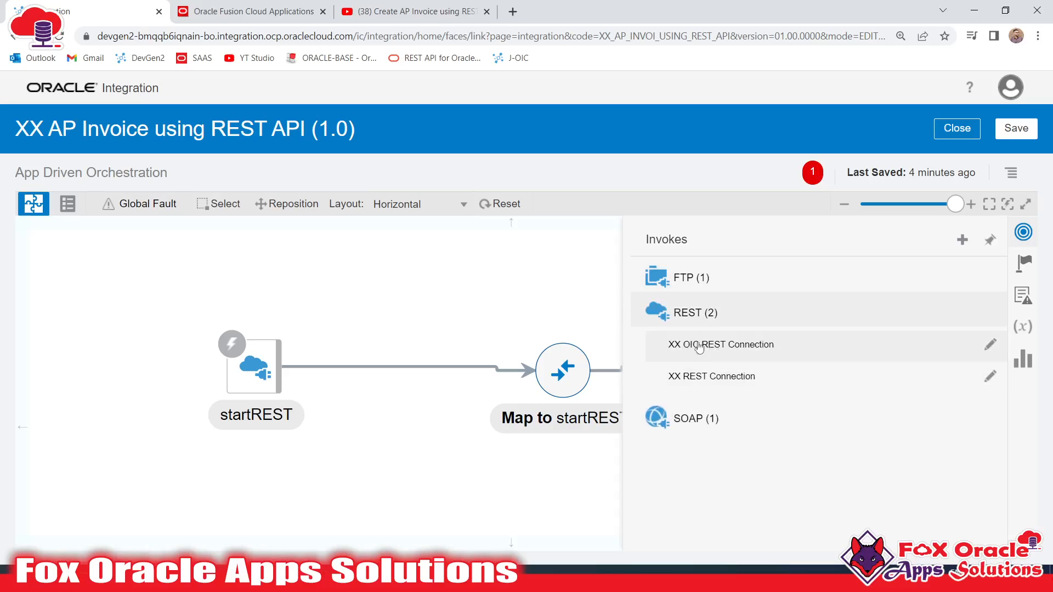
left_click_drag(739, 351, 398, 360)
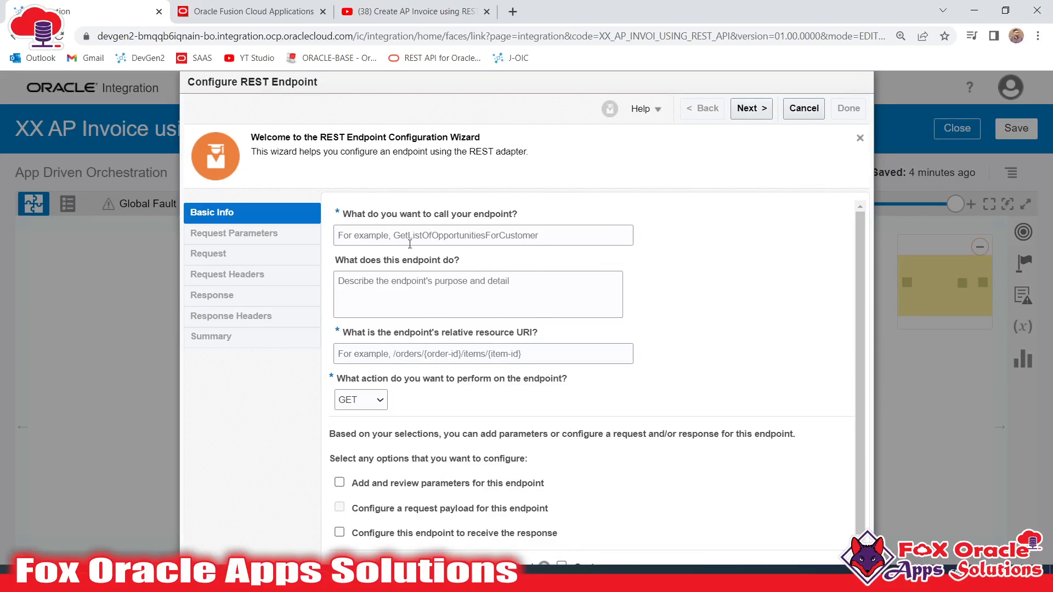
- Name the new REST endpoint createInvoiceREST
left_click(410, 244)
left_click(750, 273)
left_click(431, 238)
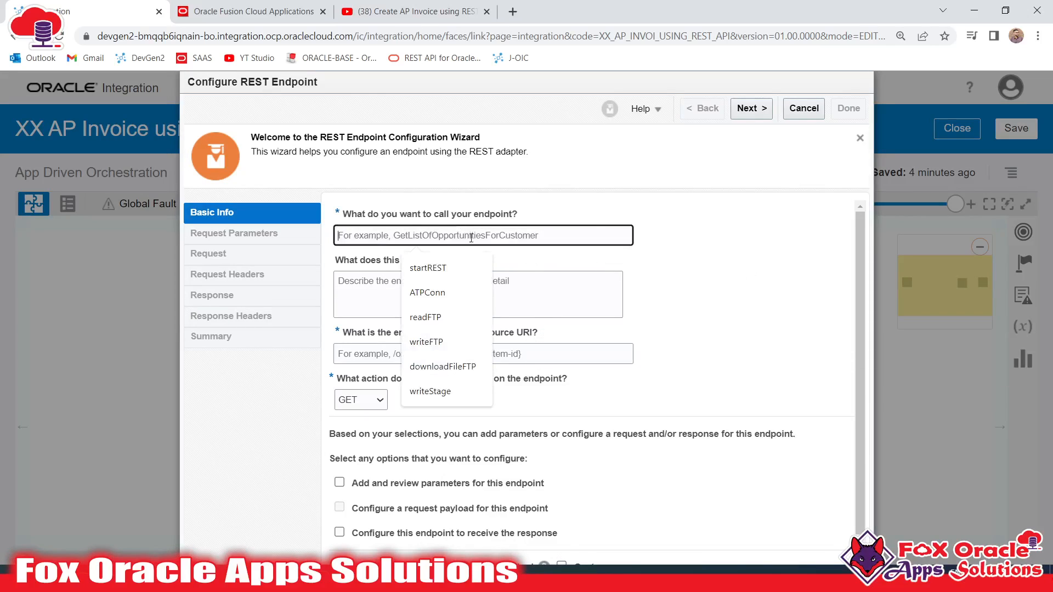
left_click(598, 254)
left_click(540, 240)
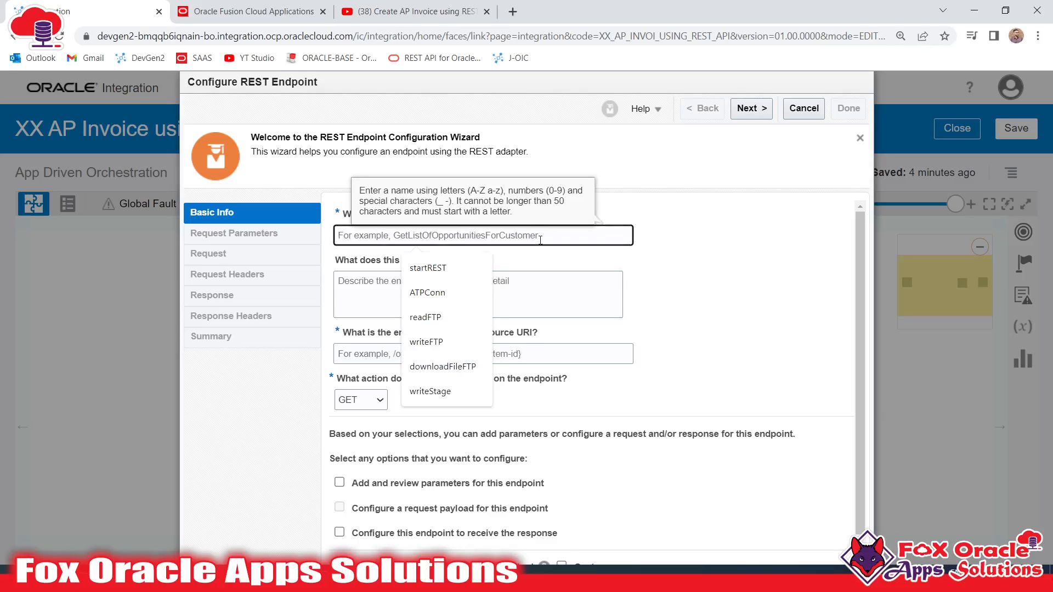
type("createInvoiceREST")
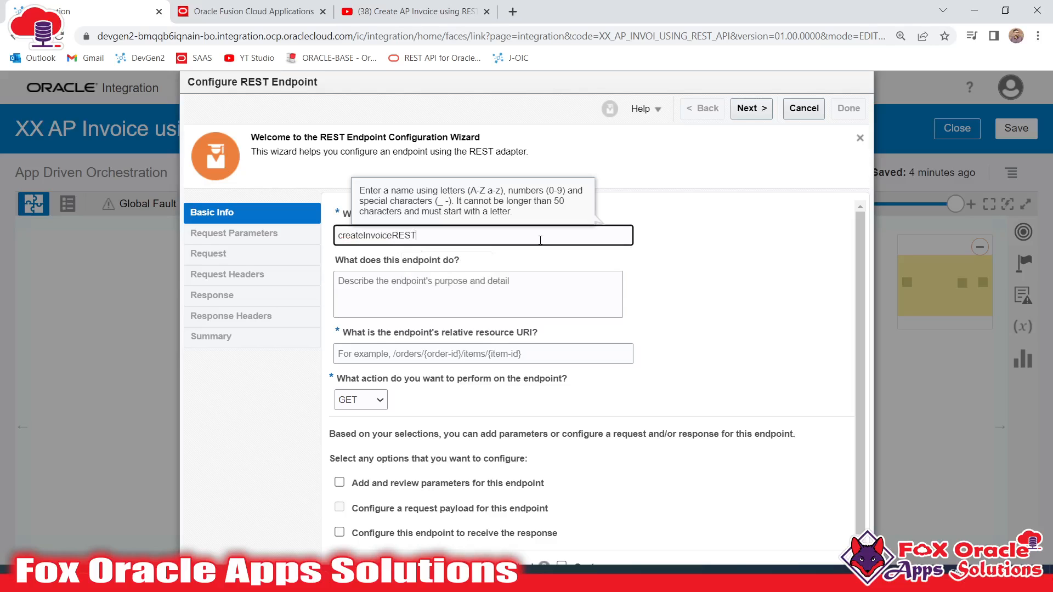
- Copy the path /fscmRestApi/resources/11.13.18.05/invoices from the request URL in Postman and paste it as the endpoint's relative resource URI in Oracle Integration
left_click(413, 354)
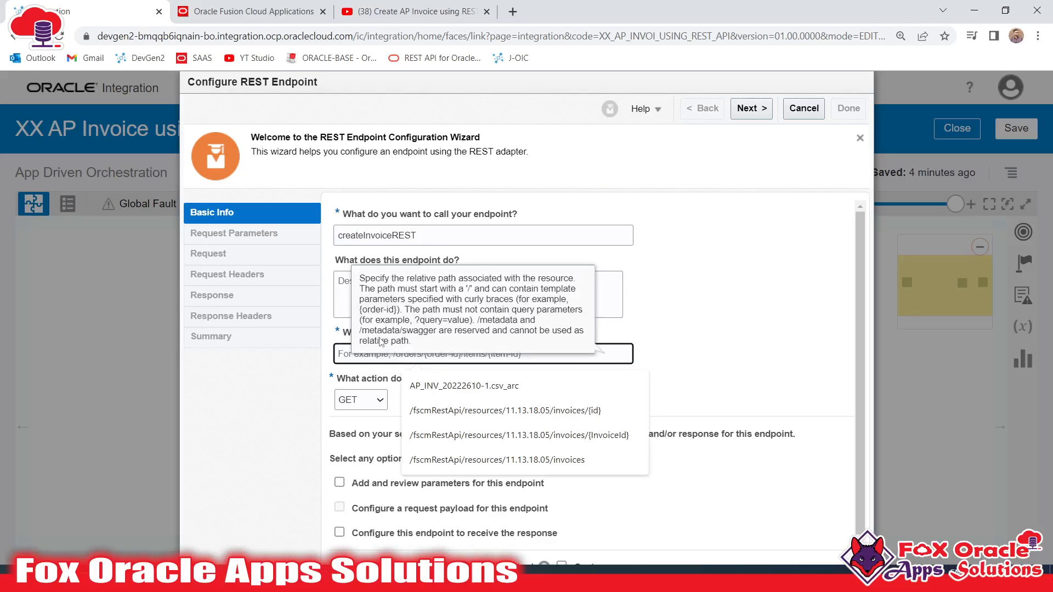
left_click(598, 351)
left_click(527, 359)
key("alt+Tab")
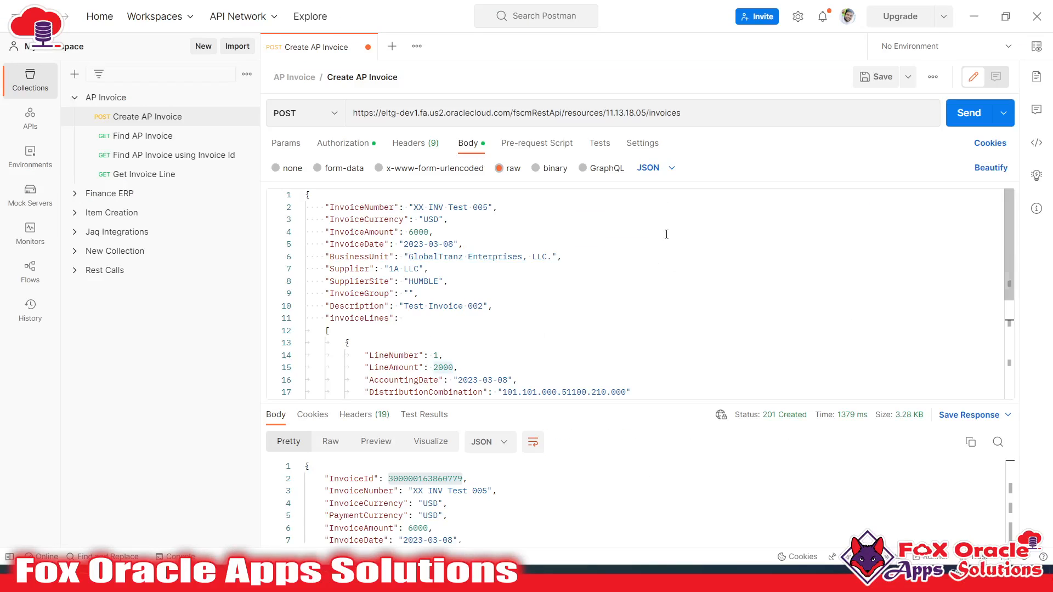
double_click(429, 113)
left_click(371, 115)
left_click_drag(358, 114, 712, 125)
left_click(715, 115)
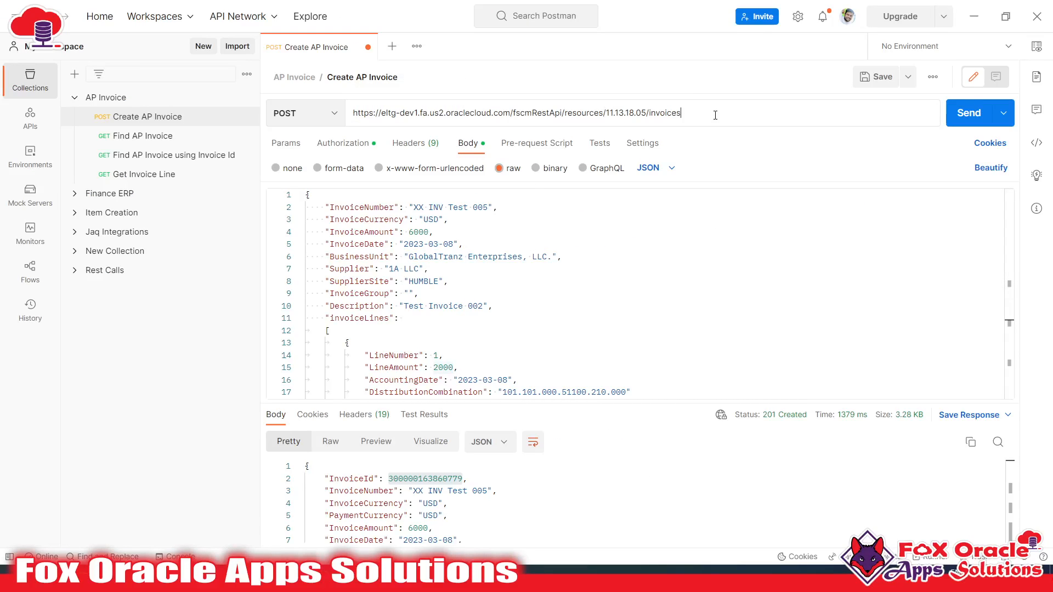
left_click_drag(512, 113, 353, 113)
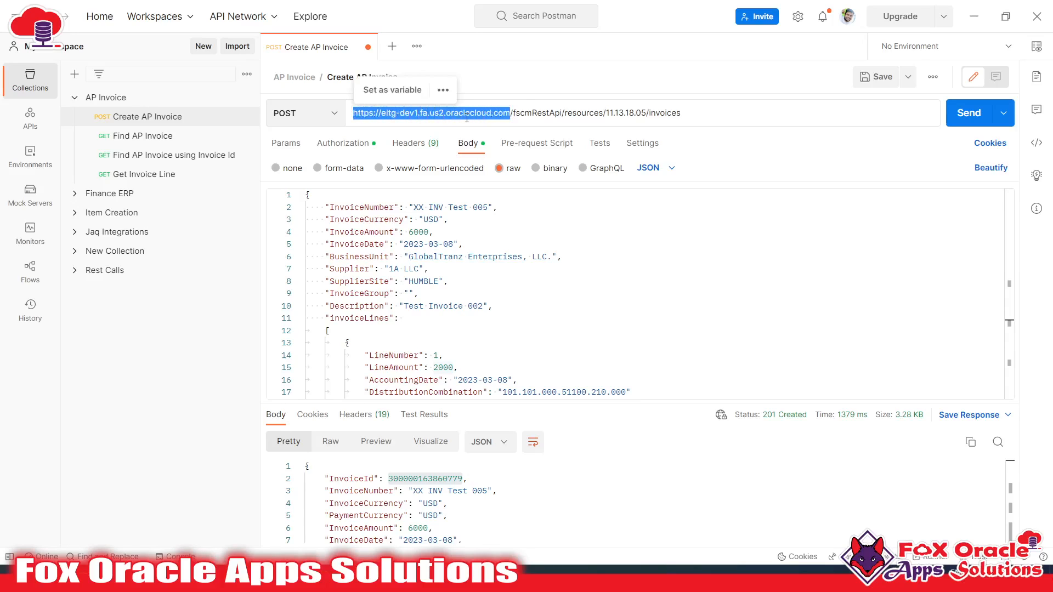
left_click(504, 113)
left_click_drag(513, 113, 353, 114)
left_click(540, 115)
left_click_drag(511, 114, 682, 114)
key("ctrl+c")
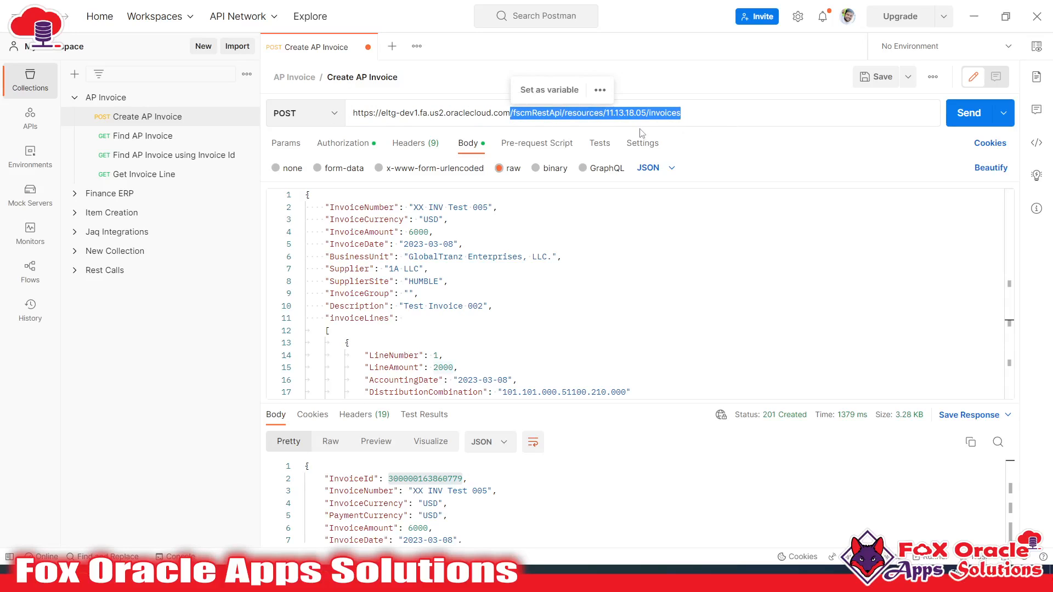
key("alt+Tab")
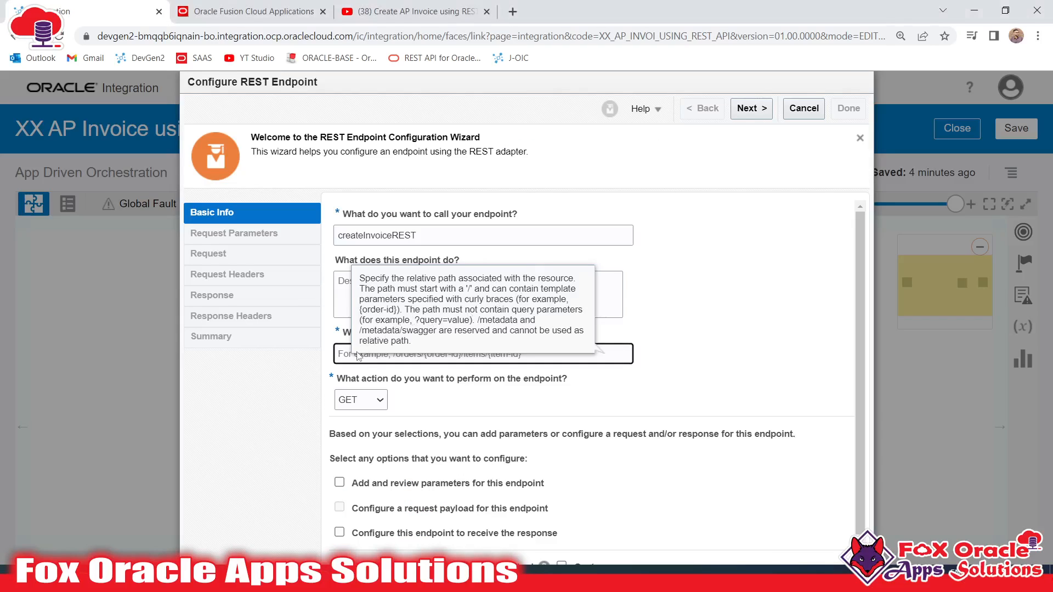
key("ctrl+v")
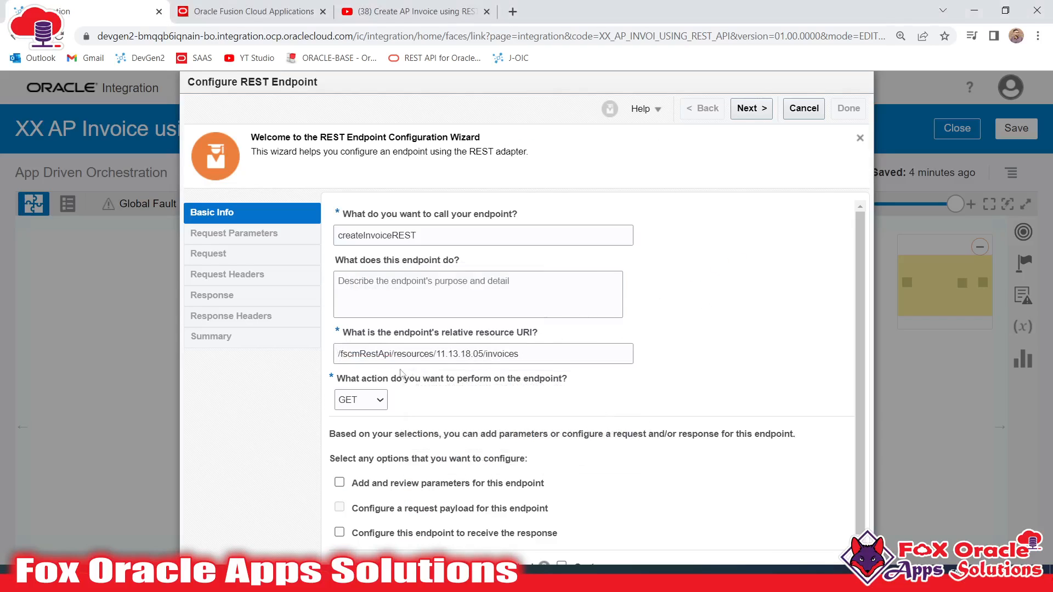
- Compare the host part of the Postman request URL with the relative resource URI entered in Oracle Integration
key("alt+Tab")
left_click_drag(512, 113, 427, 117)
left_click(499, 113)
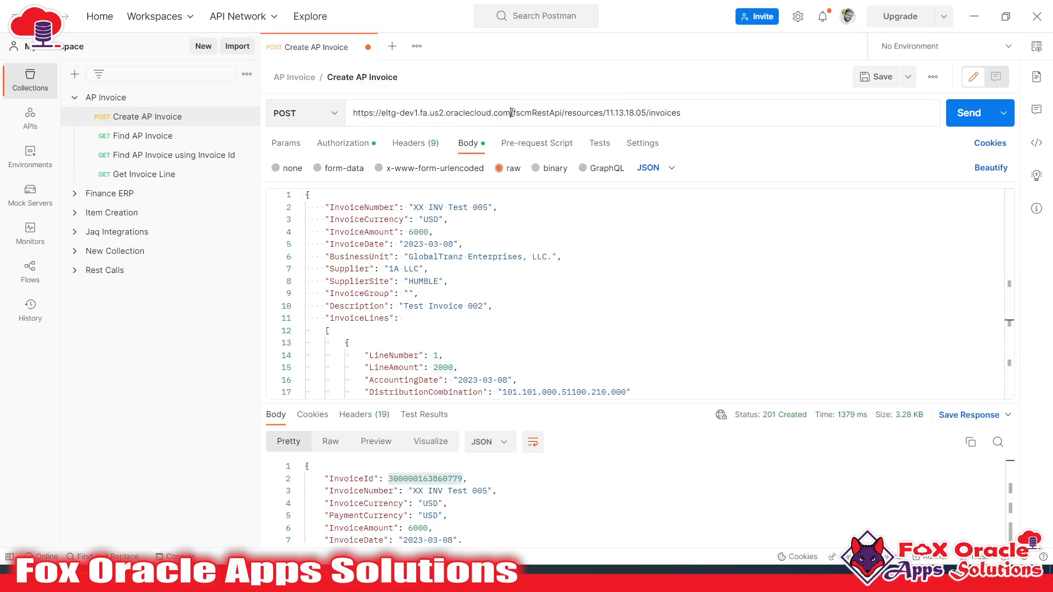
left_click_drag(511, 114, 328, 114)
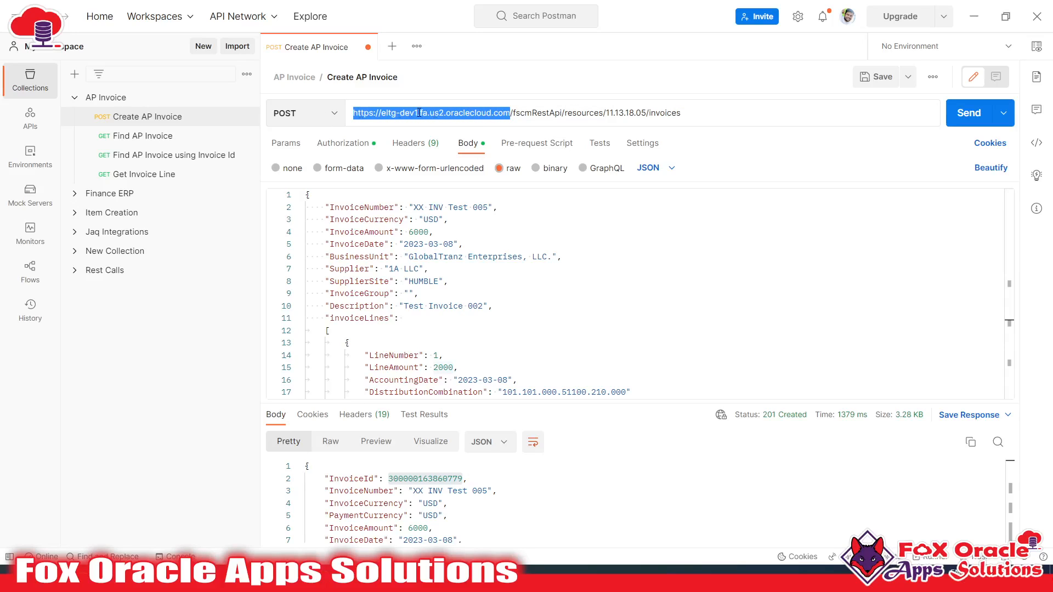
key("alt+Tab")
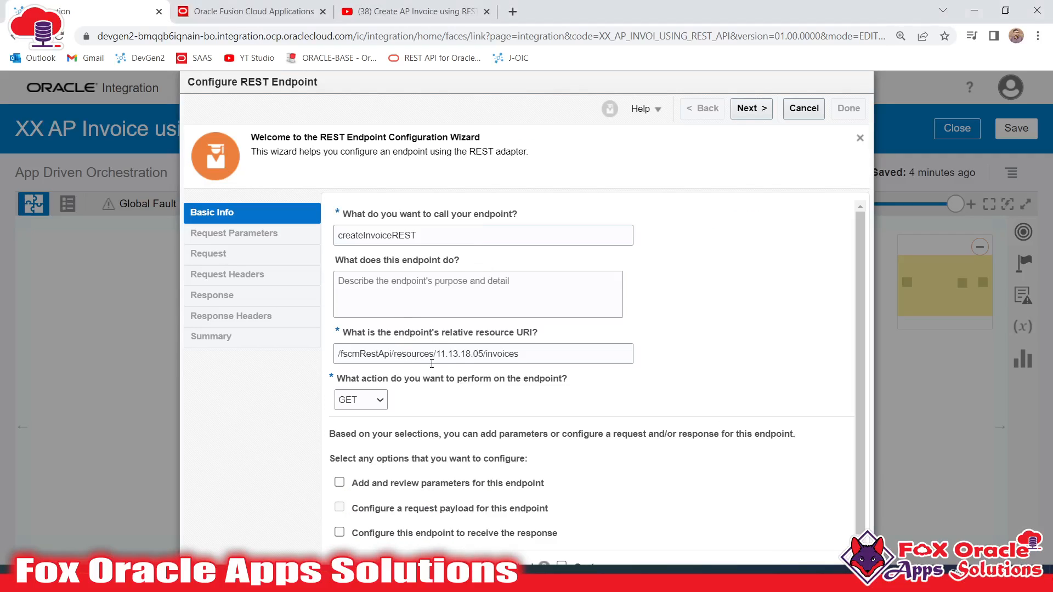
left_click(526, 355)
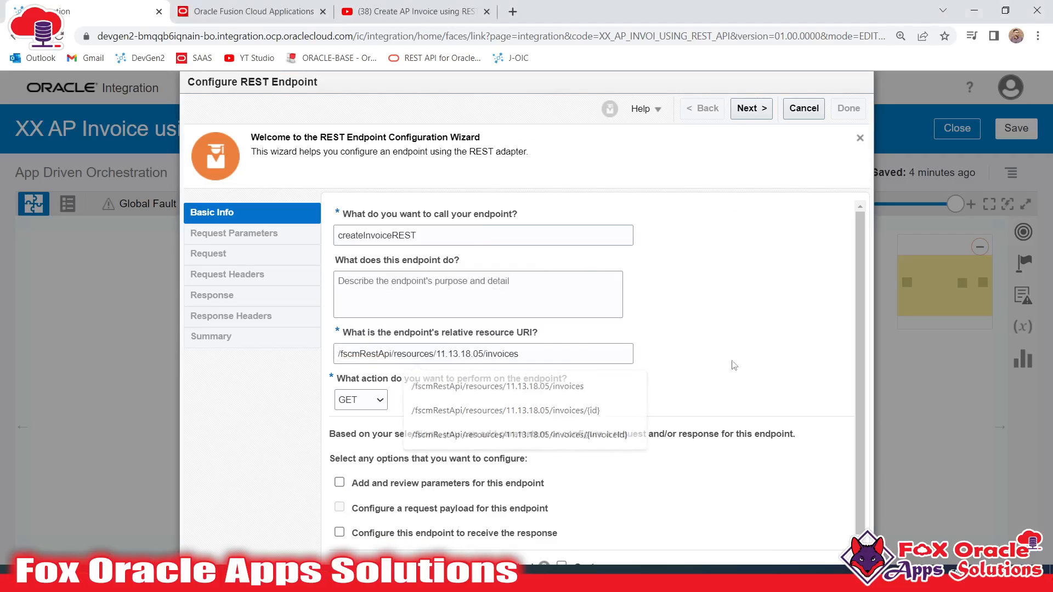
- Check the HTTP method of the Postman request and set the endpoint's action to POST in Oracle Integration
key("alt+Tab")
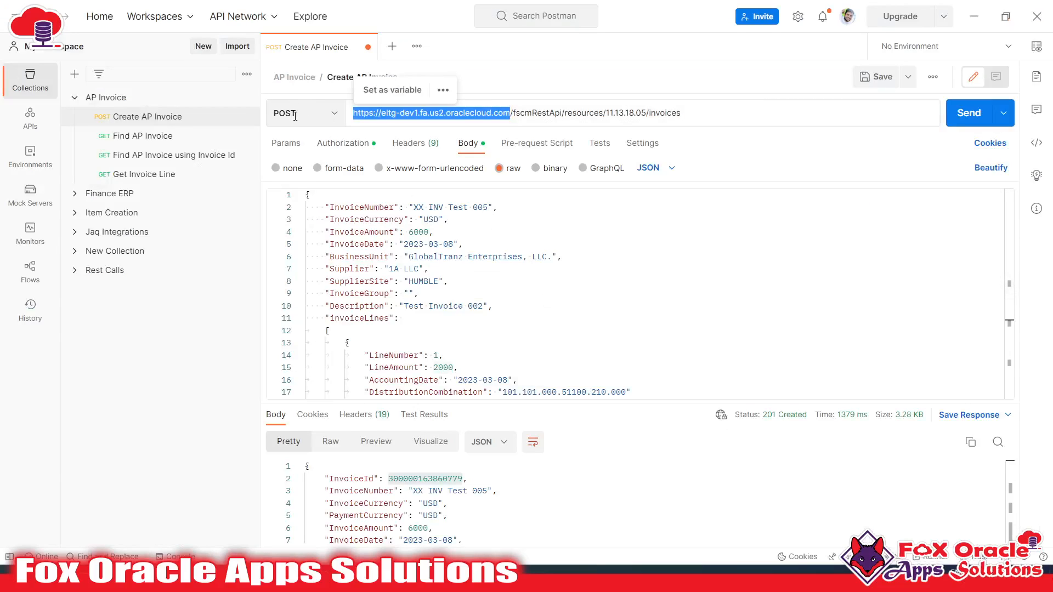
key("alt+Tab")
left_click(369, 406)
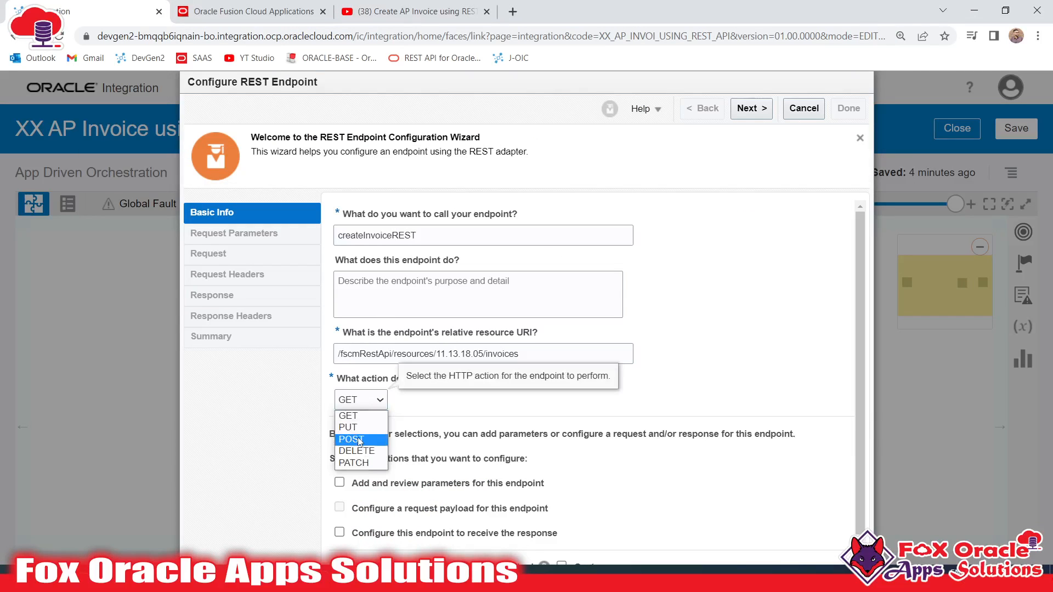
left_click(354, 438)
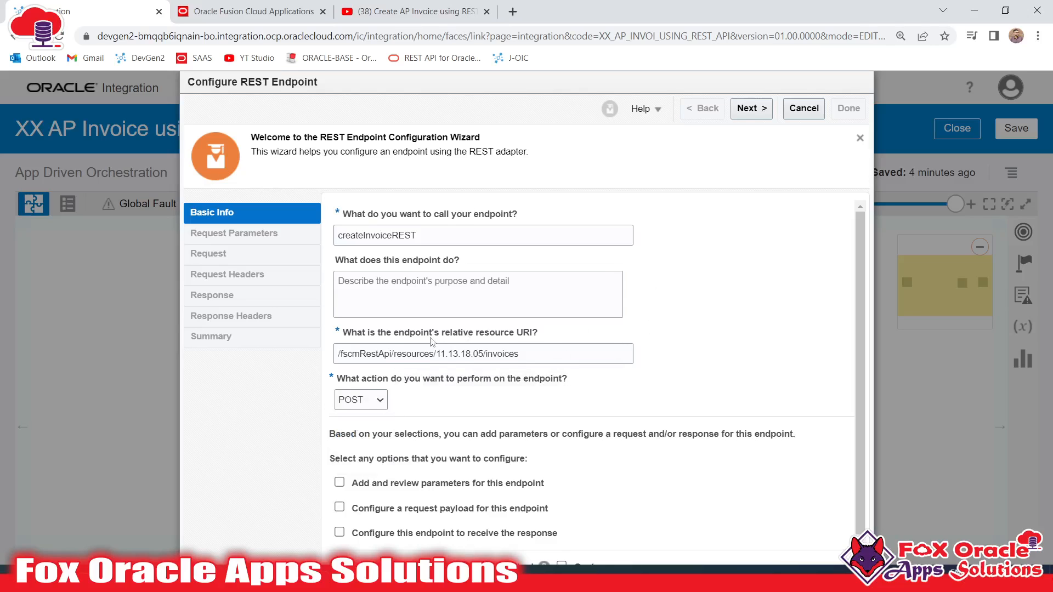
- Review the remaining endpoint options, and examine the Create AP Invoice request's URL, body and response in Postman
scroll(434, 342, "down", 1)
scroll(401, 364, "up", 1)
scroll(455, 409, "down", 1)
key("alt+Tab")
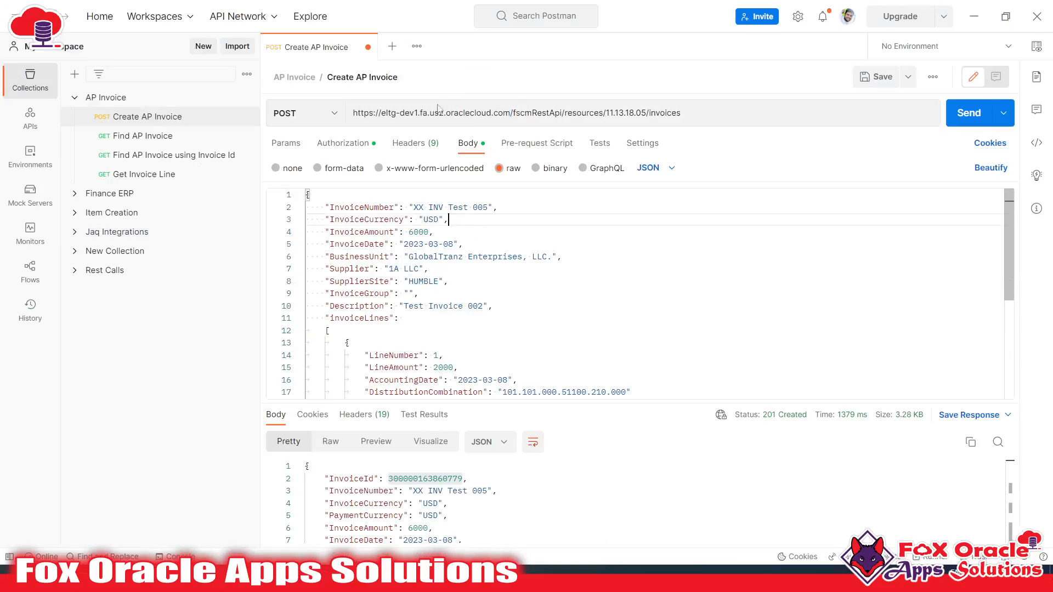
left_click_drag(353, 113, 510, 113)
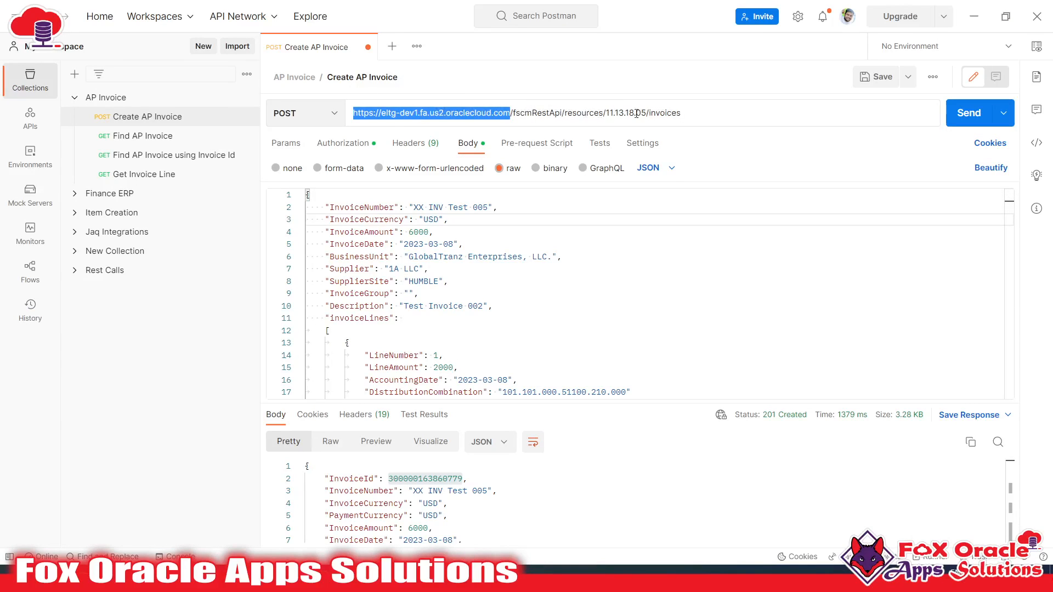
left_click(669, 113)
left_click_drag(722, 113, 394, 115)
left_click(448, 289)
left_click_drag(345, 225, 458, 257)
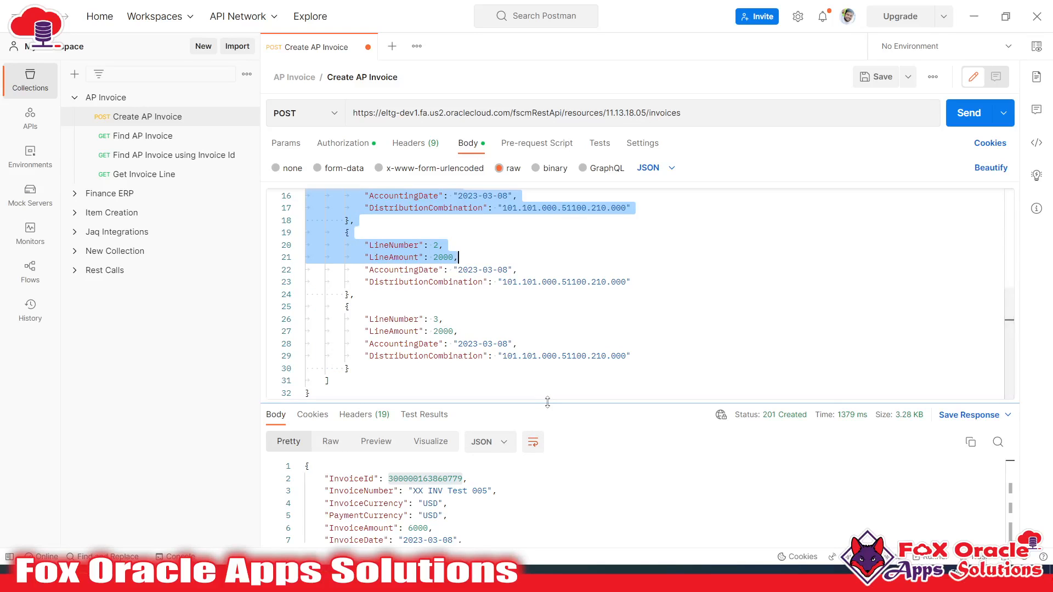
left_click_drag(547, 402, 545, 308)
left_click(419, 433)
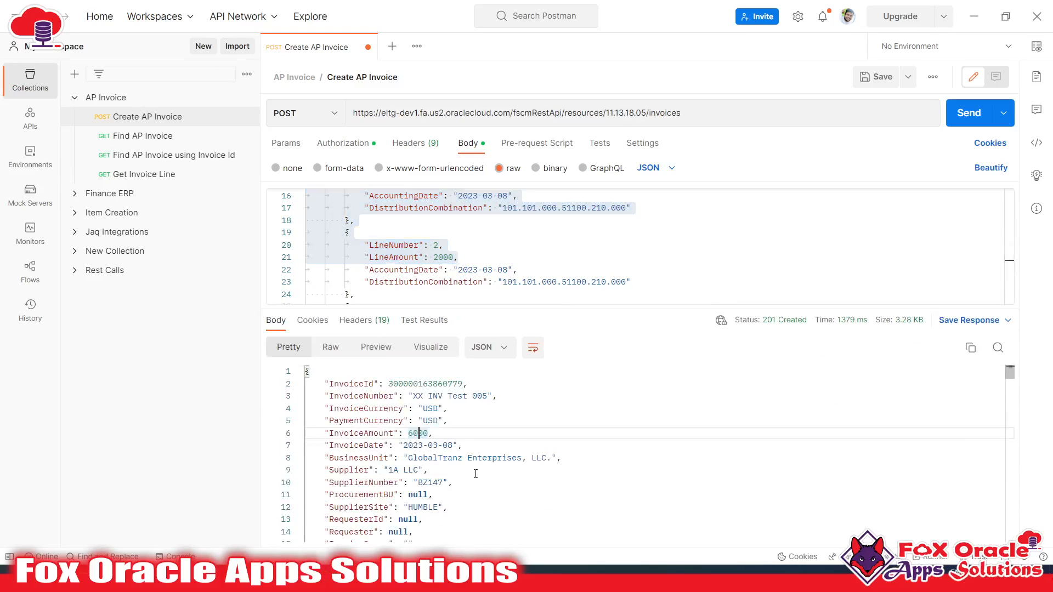
left_click_drag(410, 308, 410, 367)
- Copy the complete request body JSON of the Create AP Invoice request in Postman
left_click(410, 301)
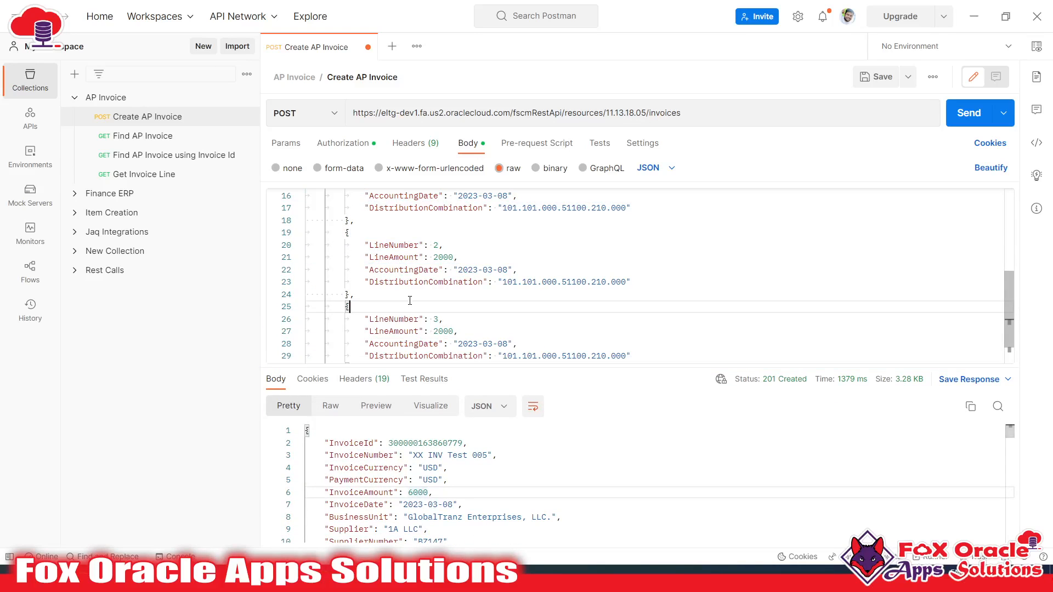
scroll(410, 301, "up", 5)
key("ctrl+a")
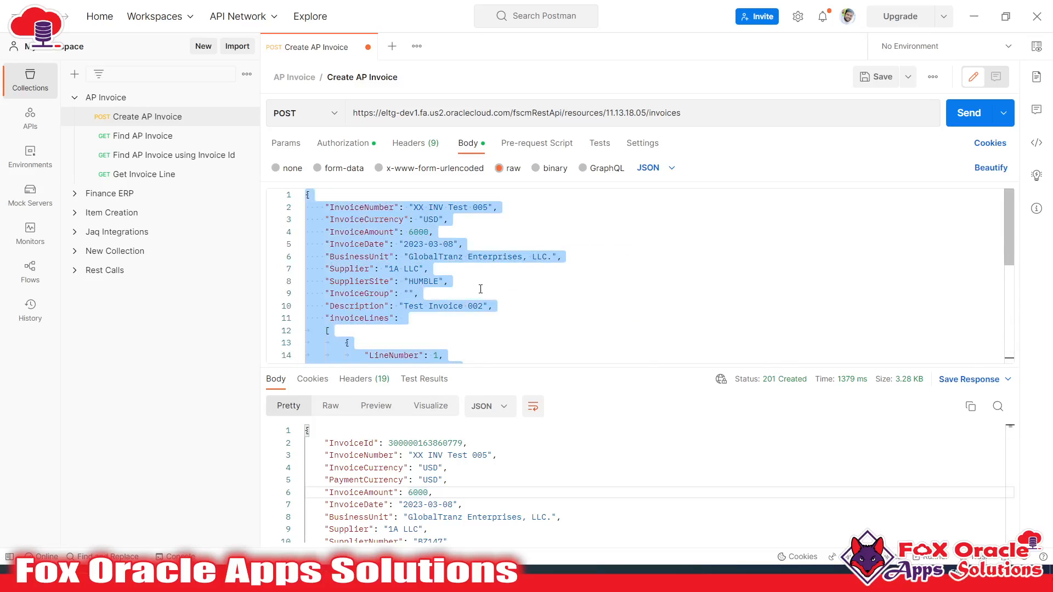
- Return to Oracle Integration, enable the request payload and the response for the endpoint, and continue to the request configuration
key("alt+Tab")
left_click(339, 478)
left_click(339, 502)
left_click(751, 108)
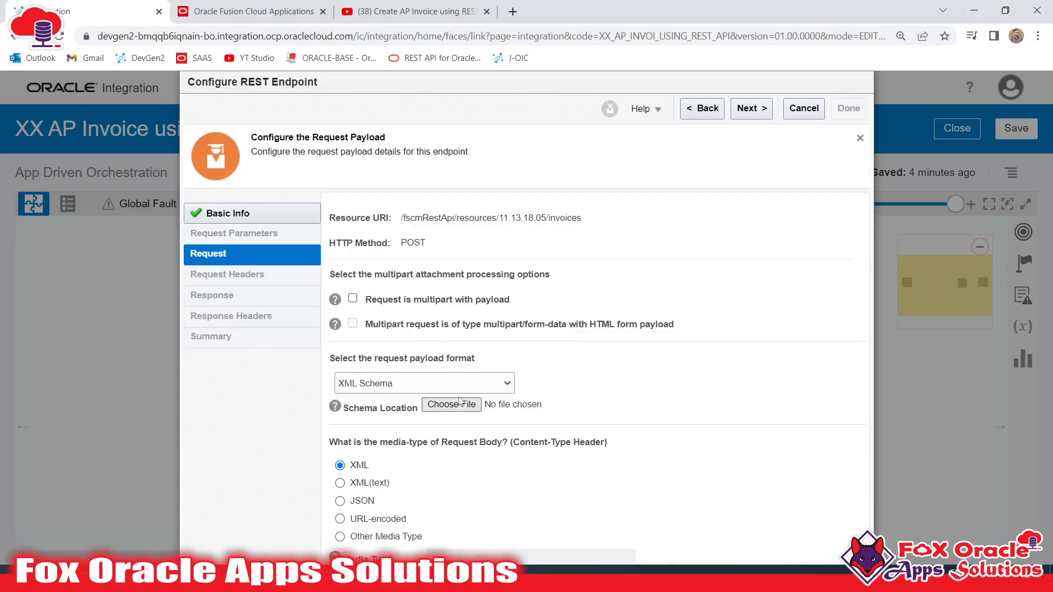
- Set the request payload format to JSON Sample, paste the copied request JSON as the inline sample, and accept it
left_click(357, 383)
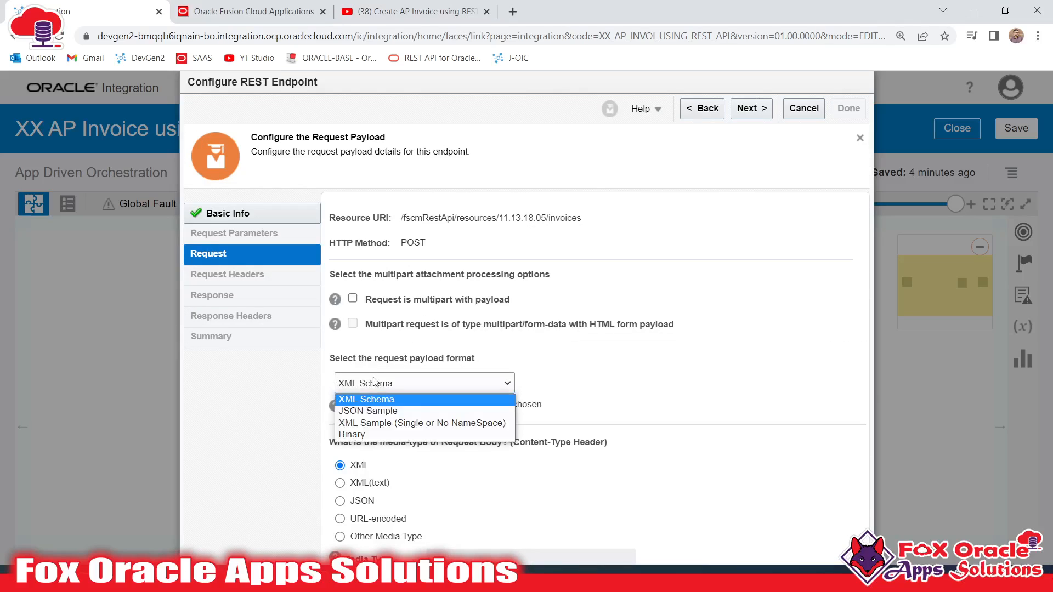
left_click(363, 413)
left_click(730, 408)
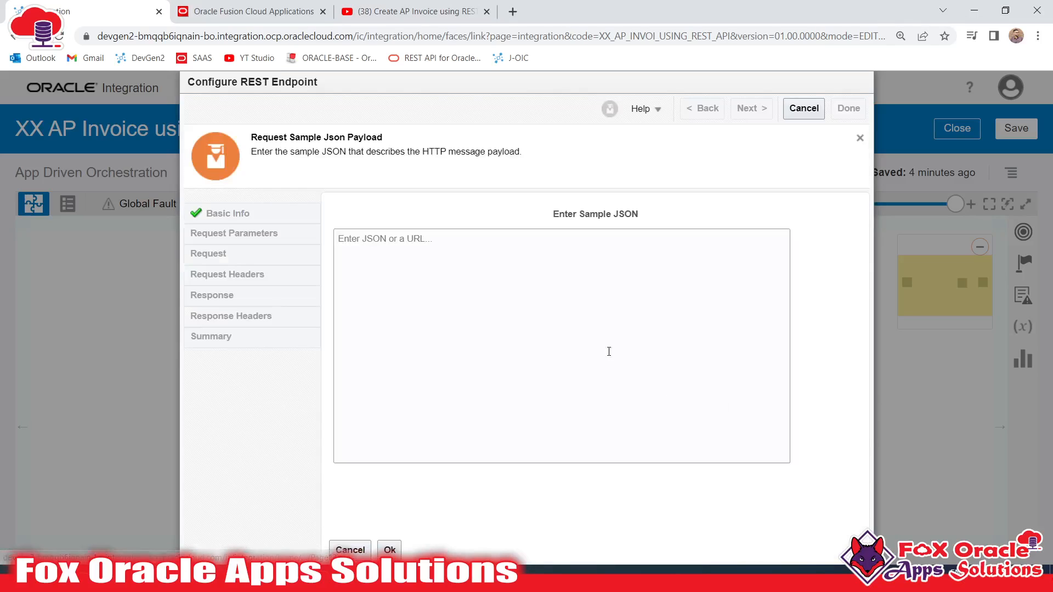
key("ctrl+v")
scroll(494, 356, "up", 5)
scroll(413, 394, "down", 5)
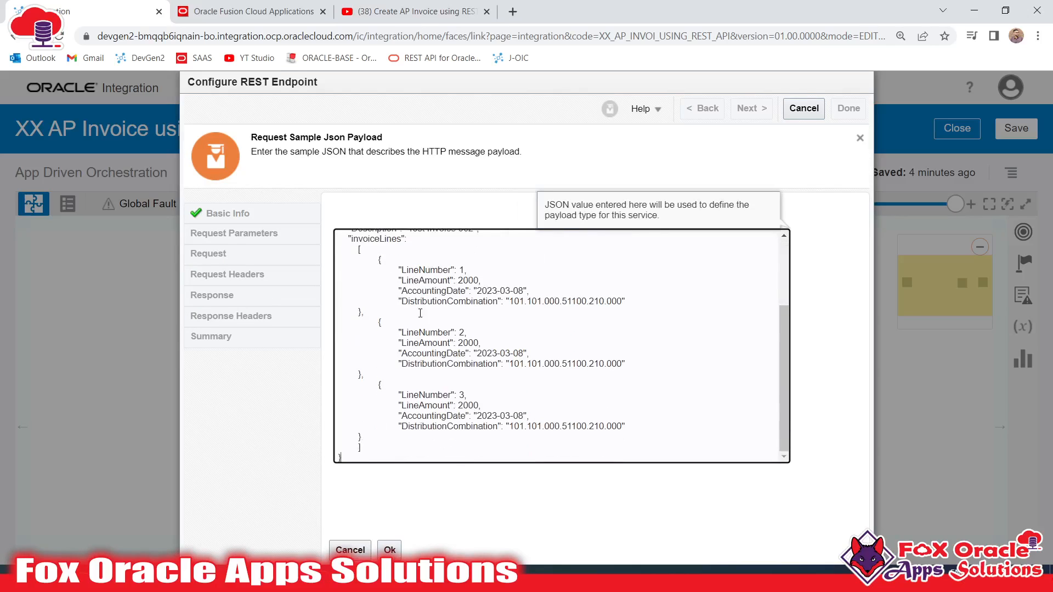
scroll(413, 395, "up", 3)
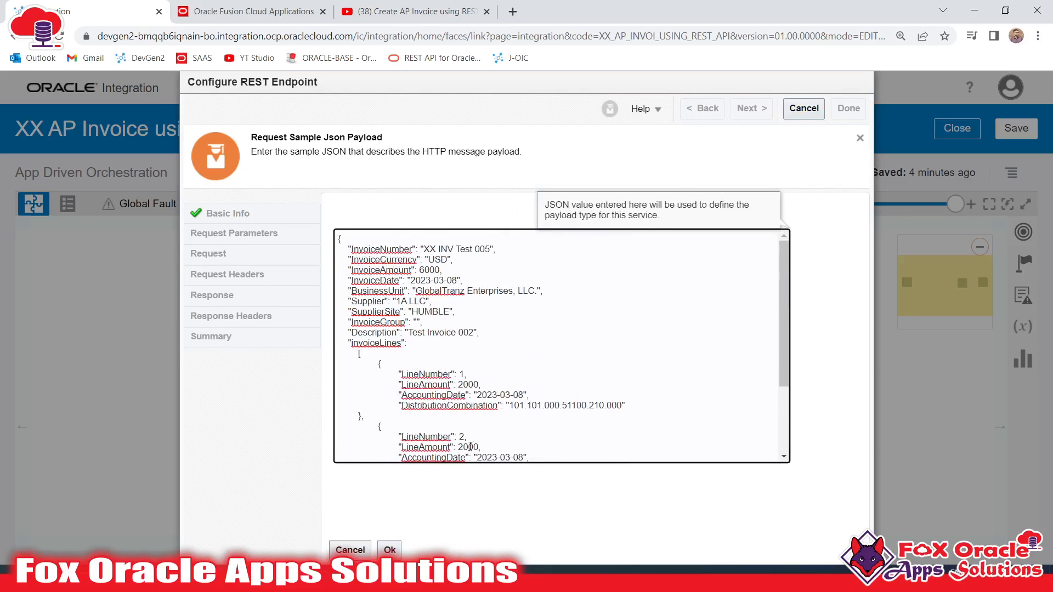
left_click(389, 549)
- Keep the request-wrapper element and JSON media type, continue to the response configuration, and set the response payload format to JSON Sample
scroll(512, 408, "down", 1)
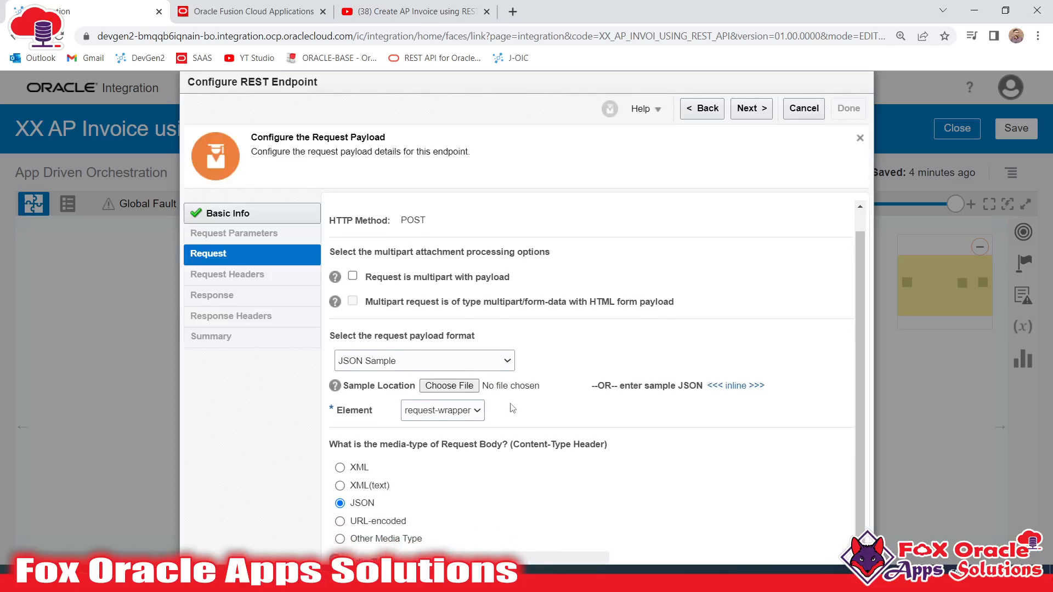
left_click(752, 109)
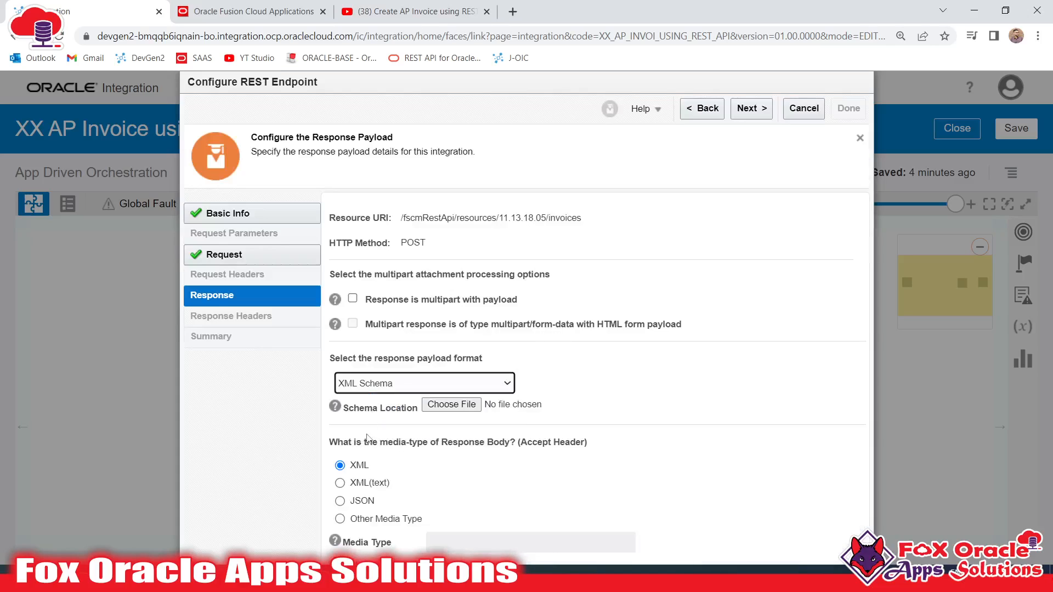
left_click(377, 391)
left_click(362, 409)
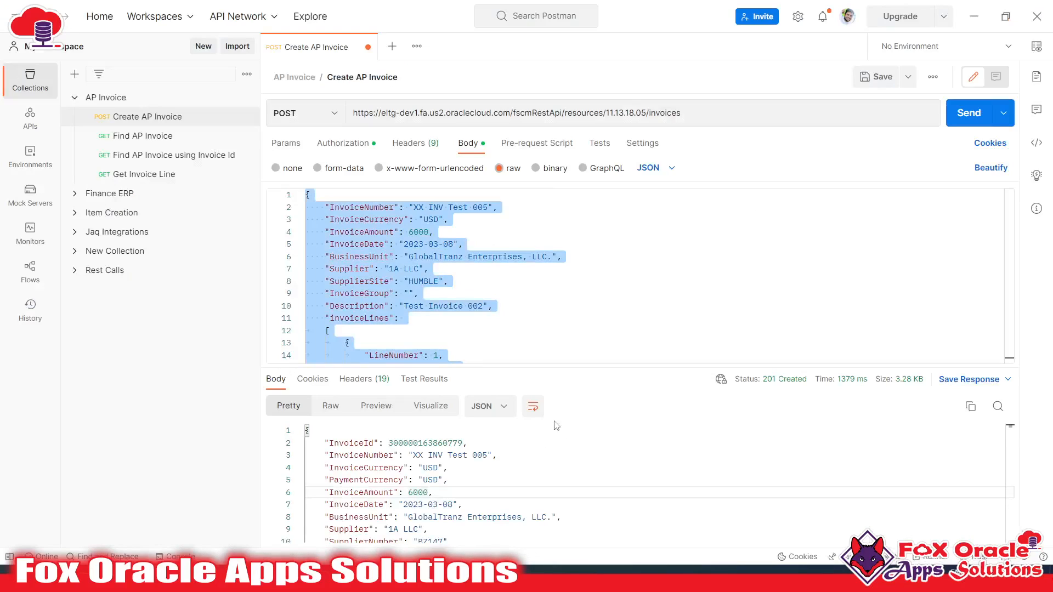
- Copy the complete response body JSON of the Create AP Invoice request in Postman
scroll(472, 467, "up", 3)
left_click(429, 493)
key("ctrl+a")
scroll(509, 487, "down", 5)
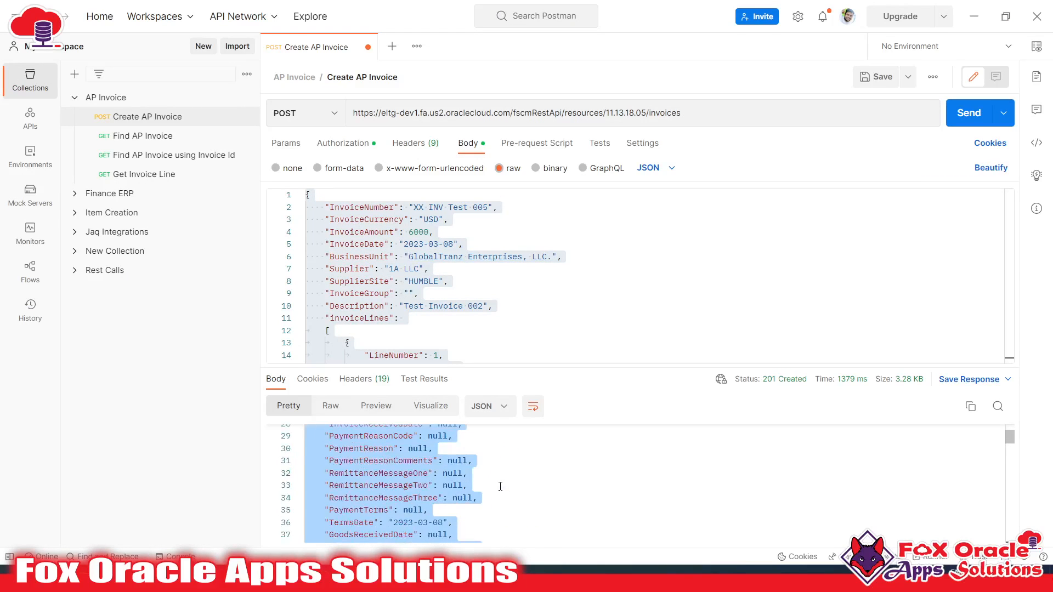
left_click(527, 482)
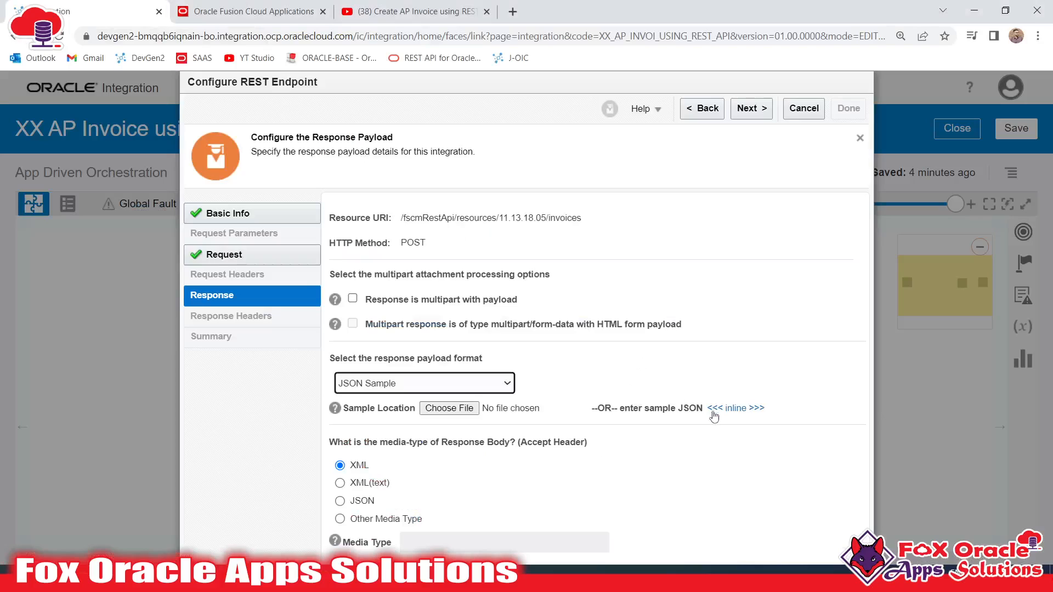
- Paste the copied response JSON as the inline sample for the response payload and accept it
left_click(714, 412)
left_click(446, 270)
key("ctrl+v")
scroll(441, 395, "up", 20)
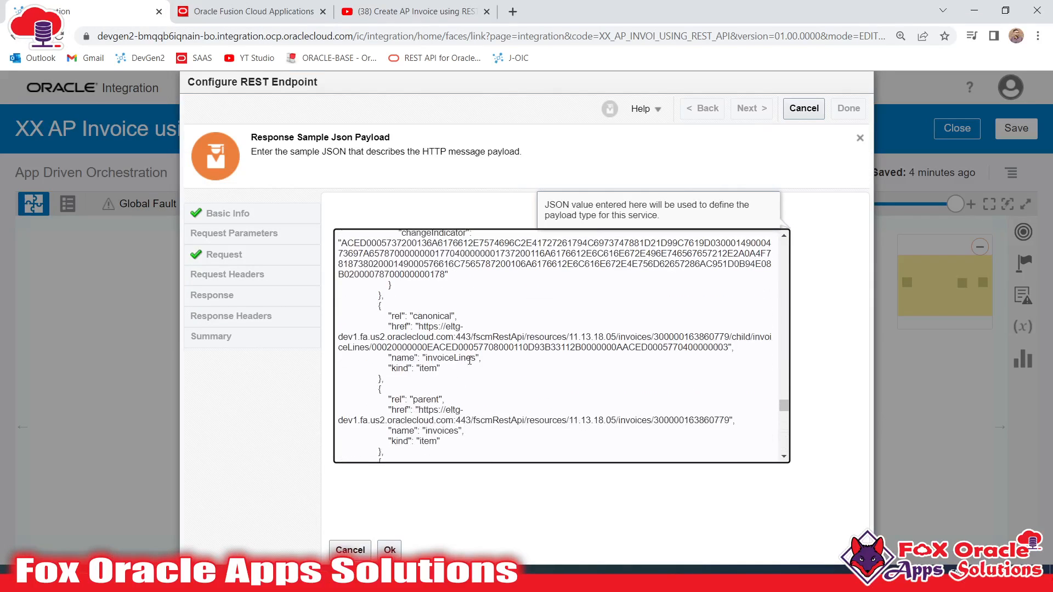
scroll(485, 305, "up", 5)
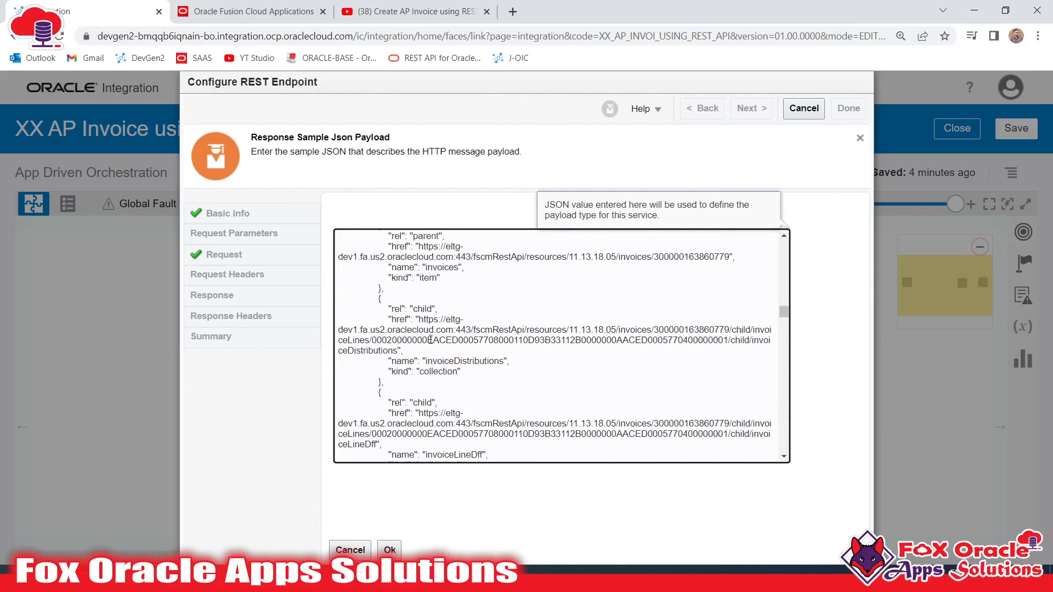
left_click(389, 549)
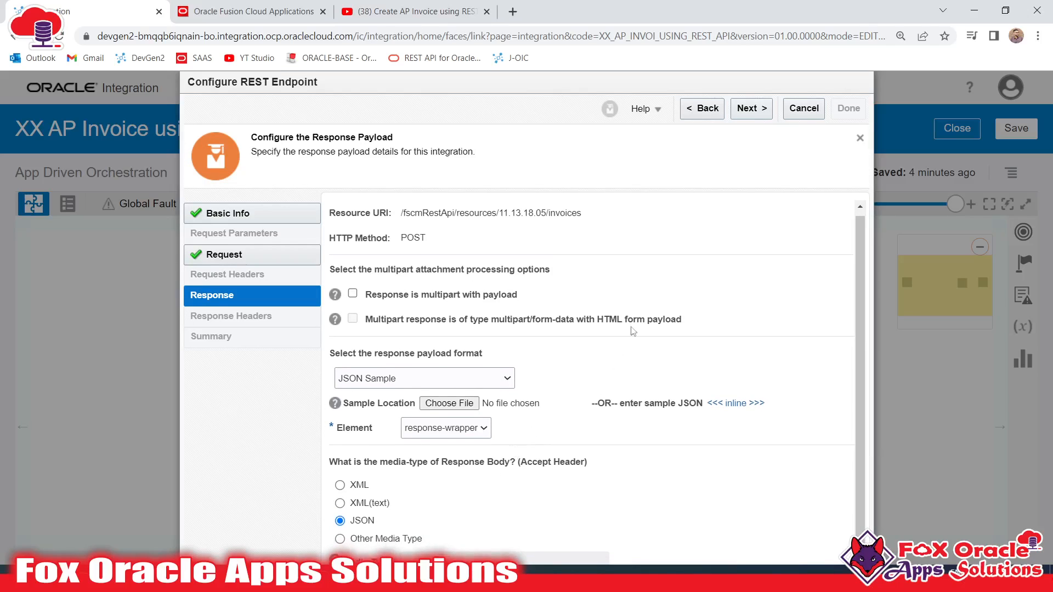
- Keep the response-wrapper element and JSON media type, finish the createInvoiceREST endpoint configuration, and reset the orchestration layout
left_click(751, 109)
left_click(848, 112)
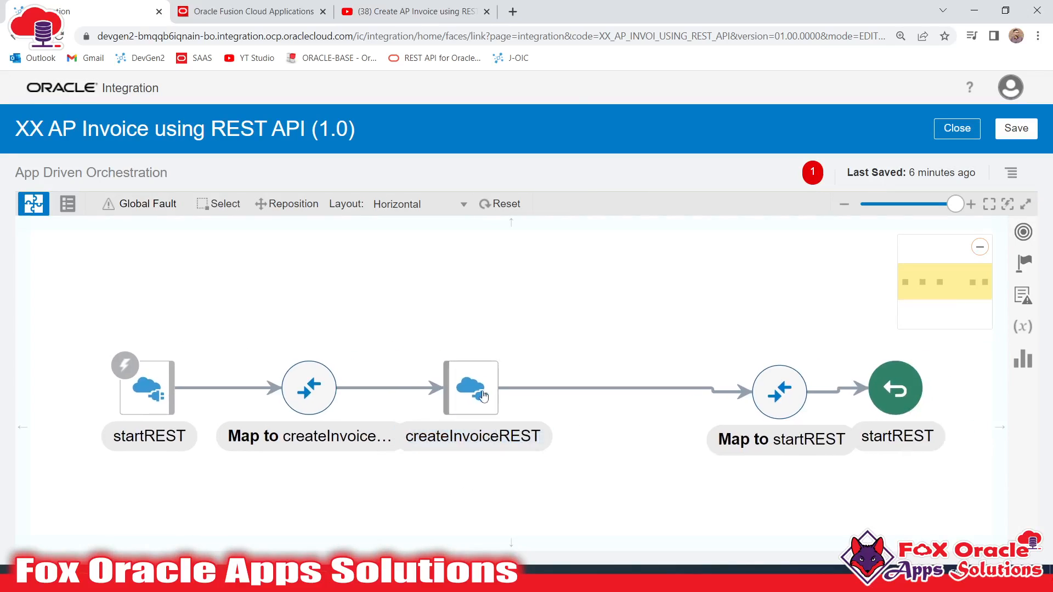
left_click(462, 396)
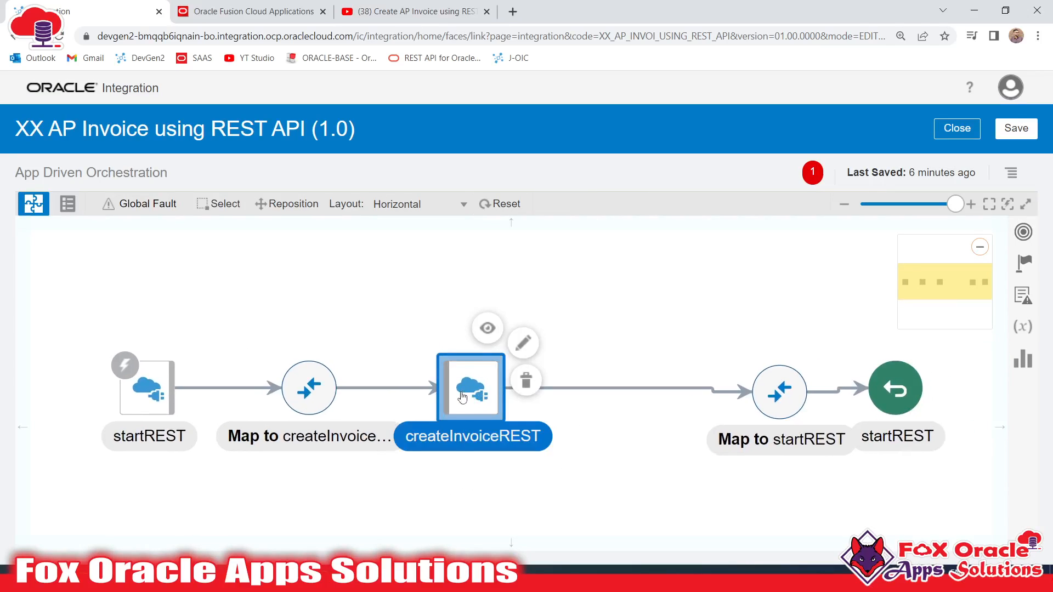
left_click(470, 493)
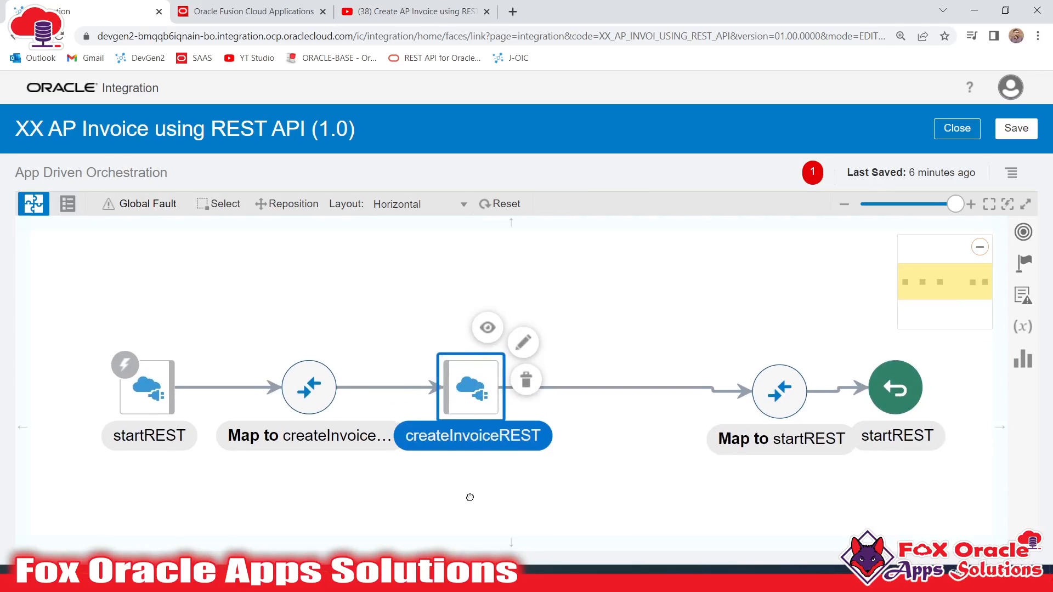
left_click(473, 369)
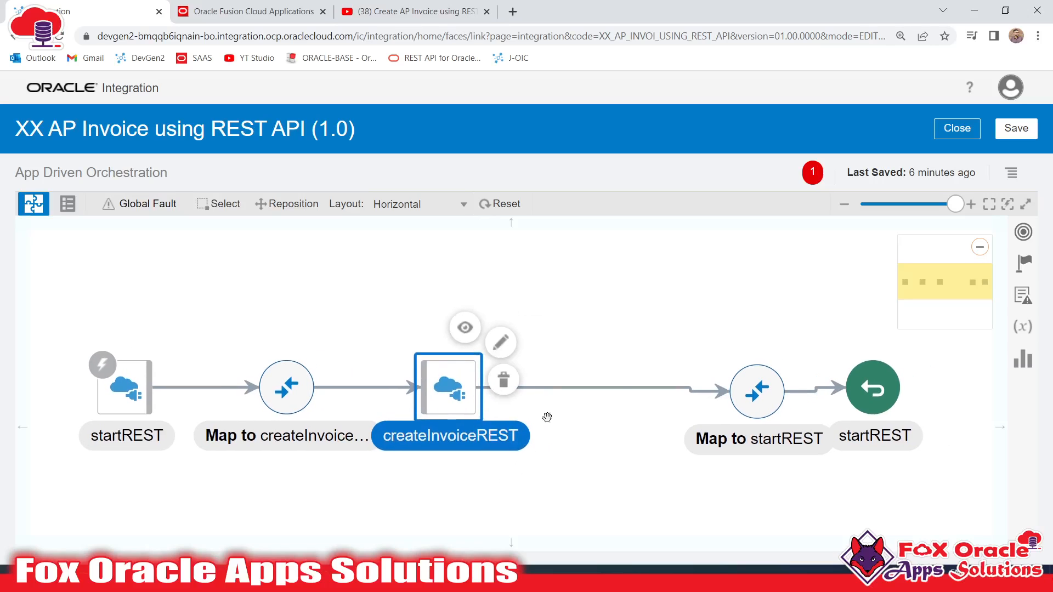
left_click(496, 205)
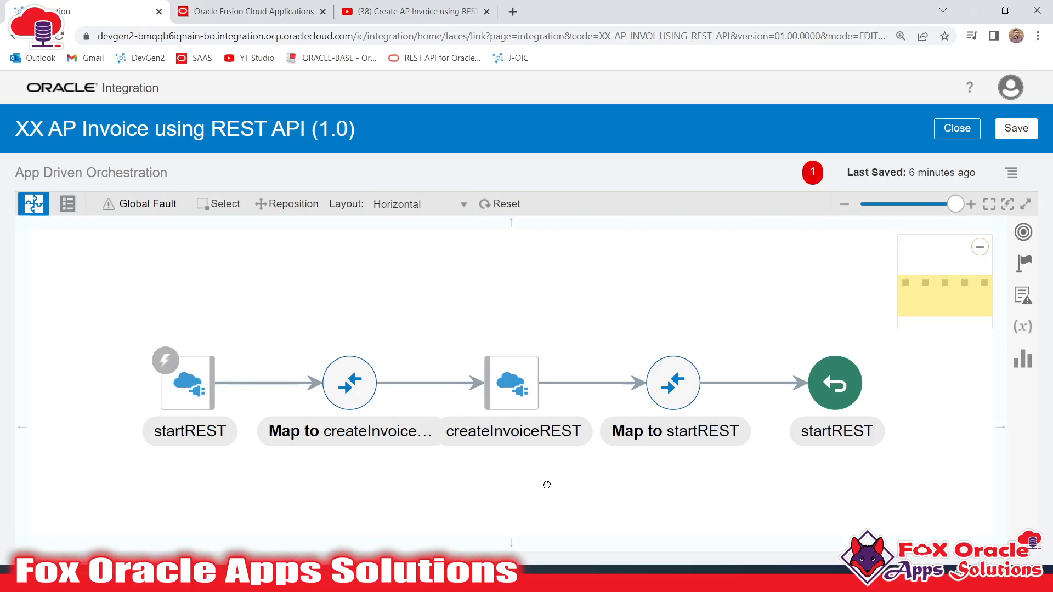
left_click_drag(546, 486, 551, 474)
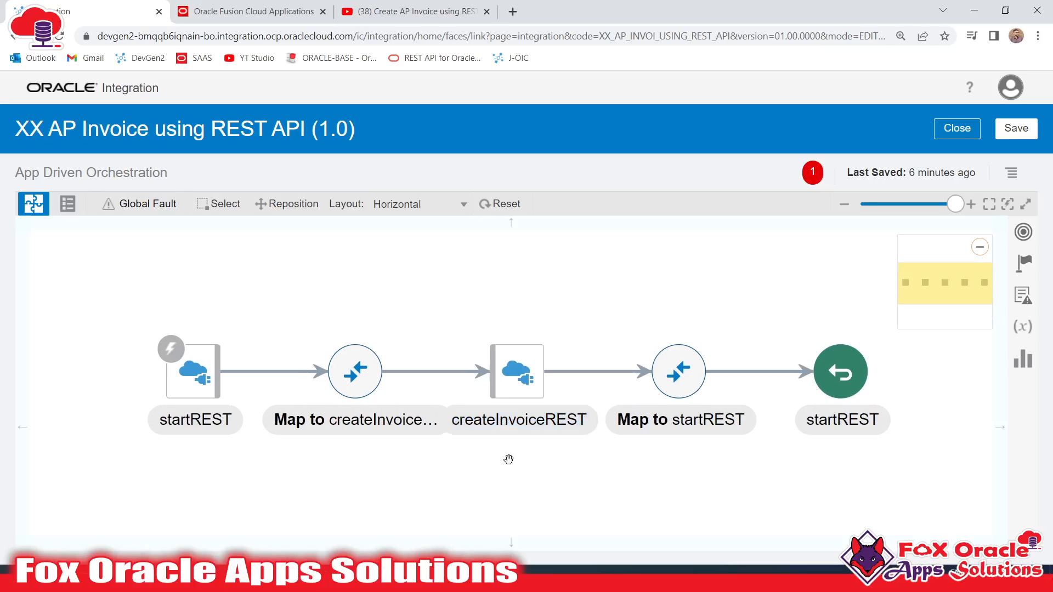
- Switch to Postman, resend the Create AP Invoice request with the same invoice number XX INV Test 005, and read the response body
left_click(324, 579)
left_click(500, 204)
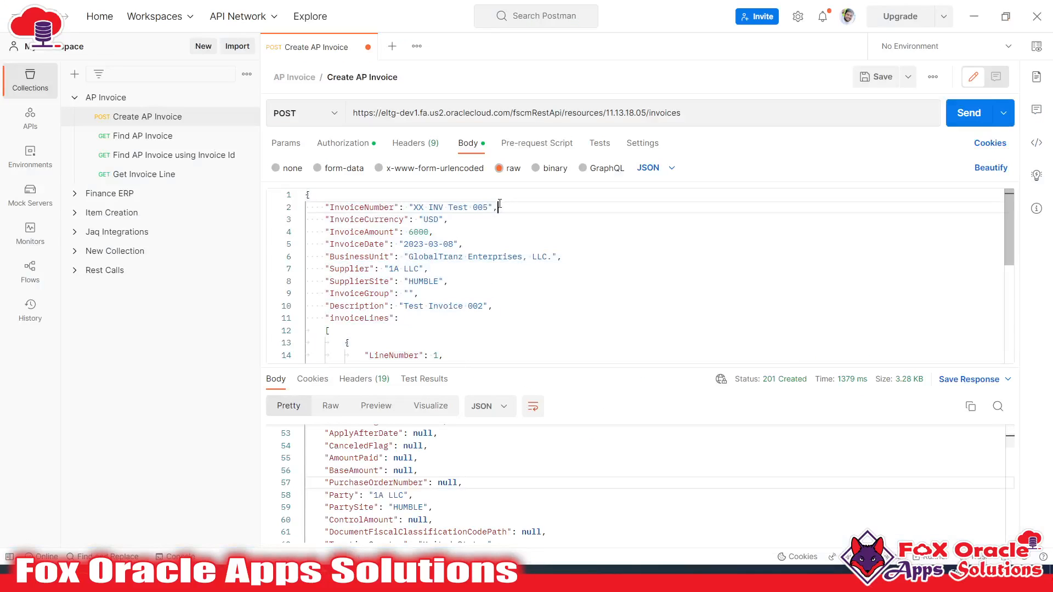
scroll(461, 468, "up", 10)
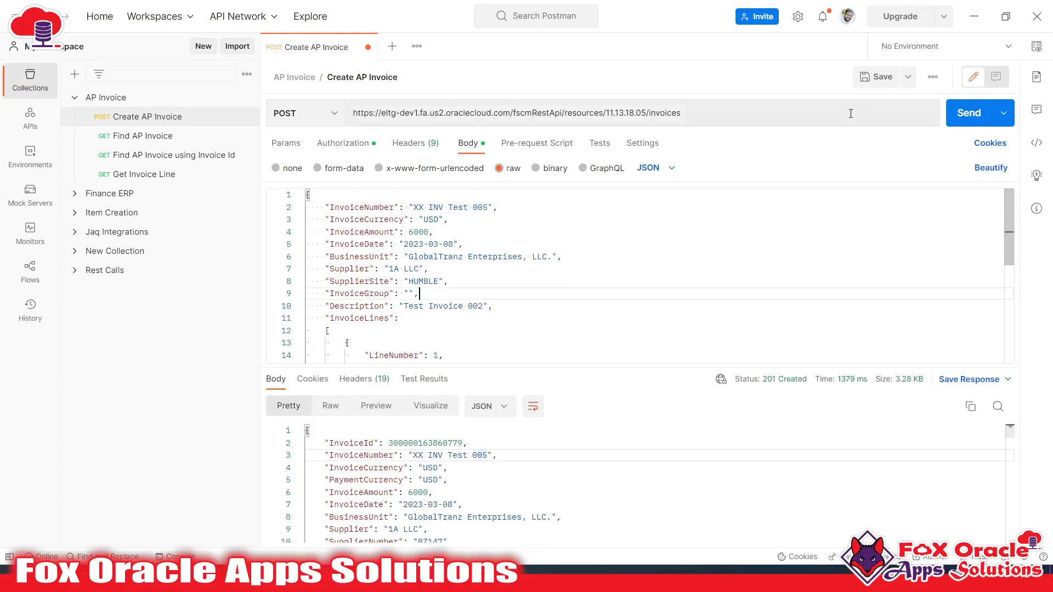
left_click(966, 115)
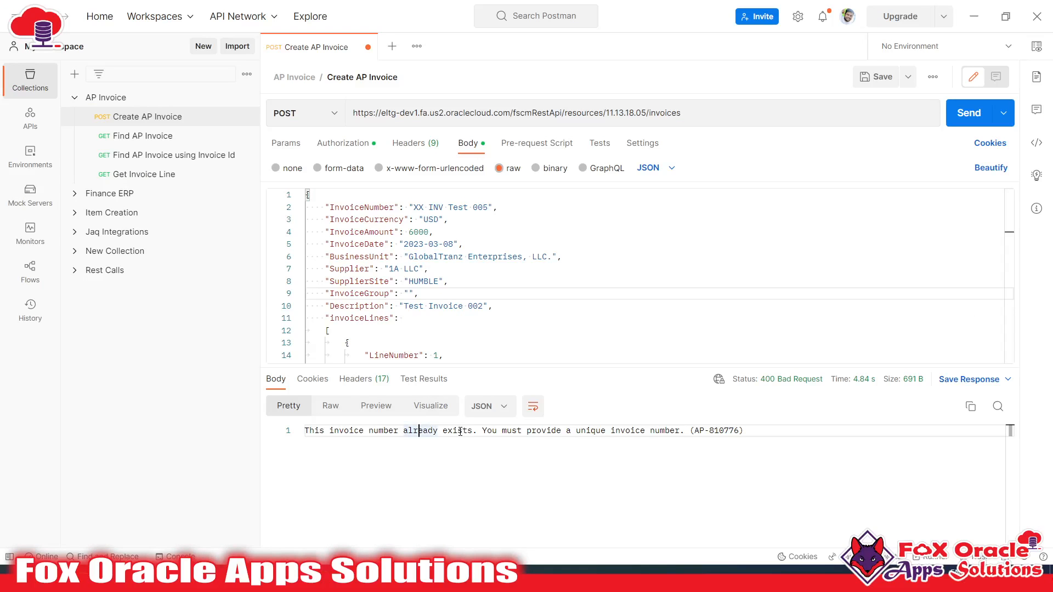
left_click_drag(305, 431, 742, 431)
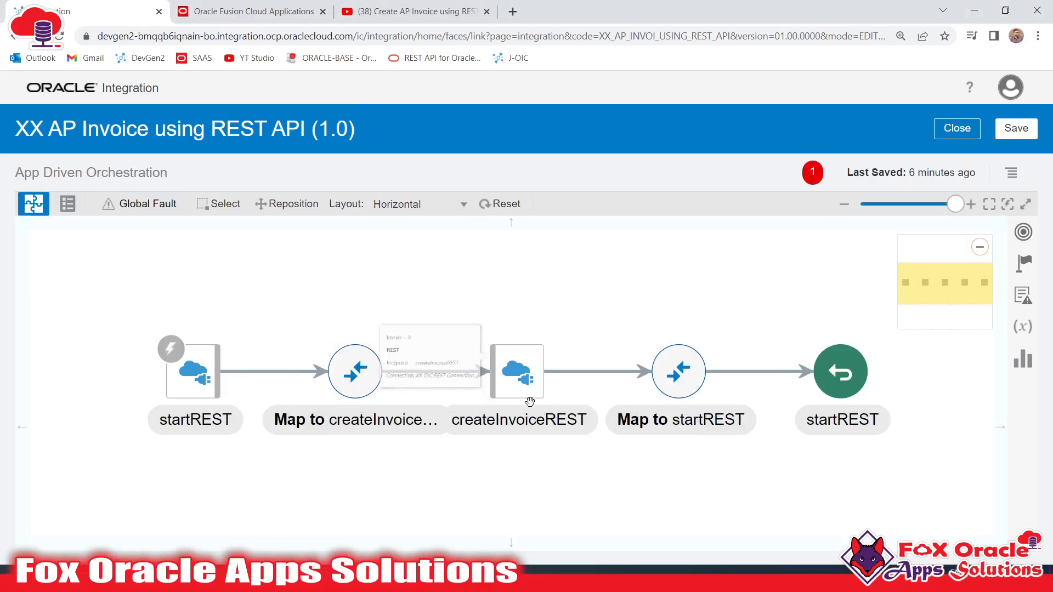
- Return to Oracle Integration and insert a Scope action directly after the startREST trigger
left_click(495, 373)
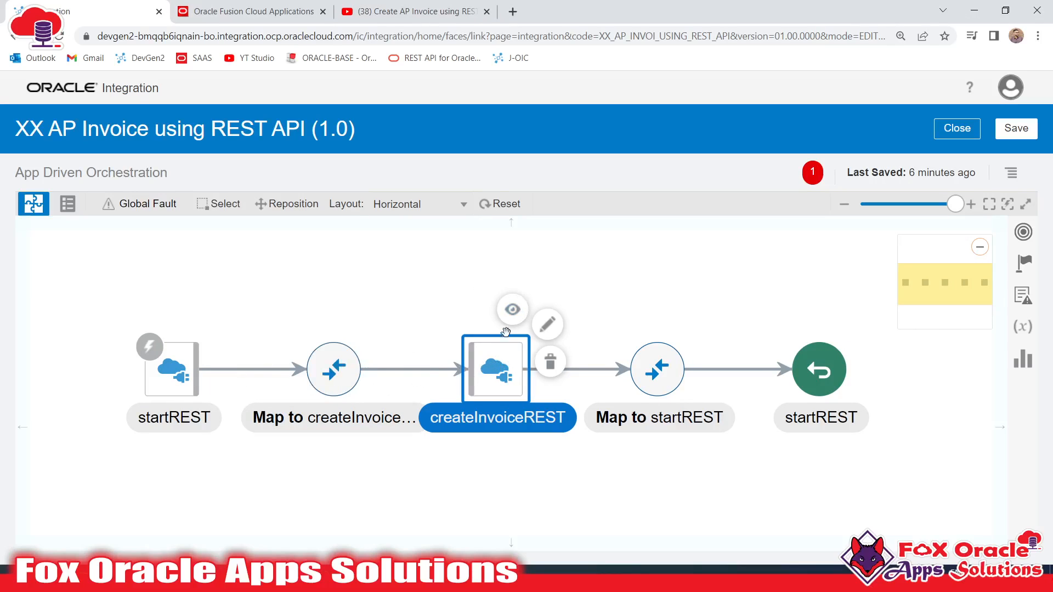
left_click(496, 467)
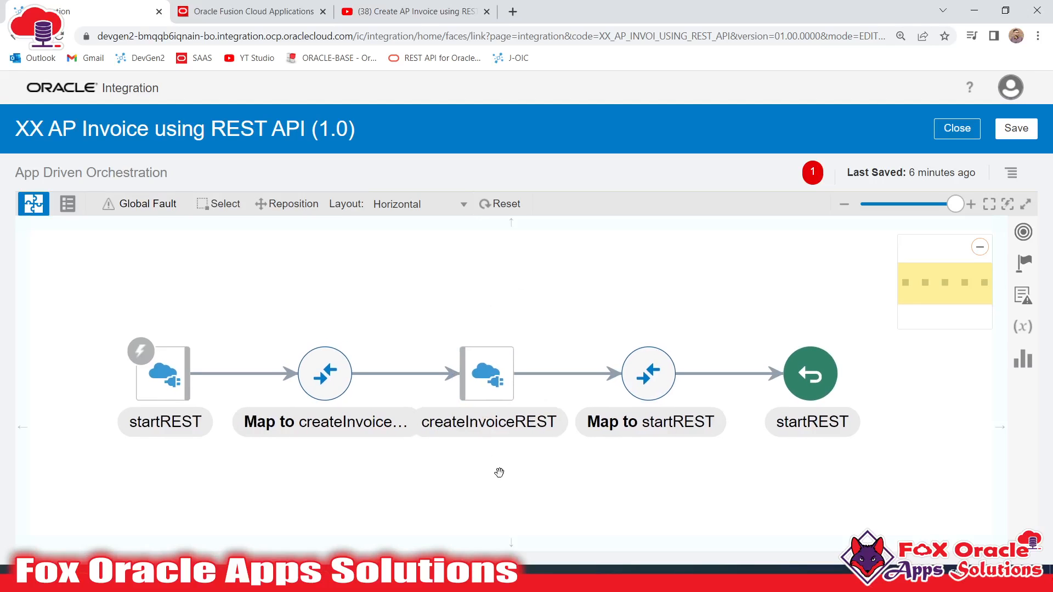
left_click(1023, 263)
scroll(827, 420, "down", 3)
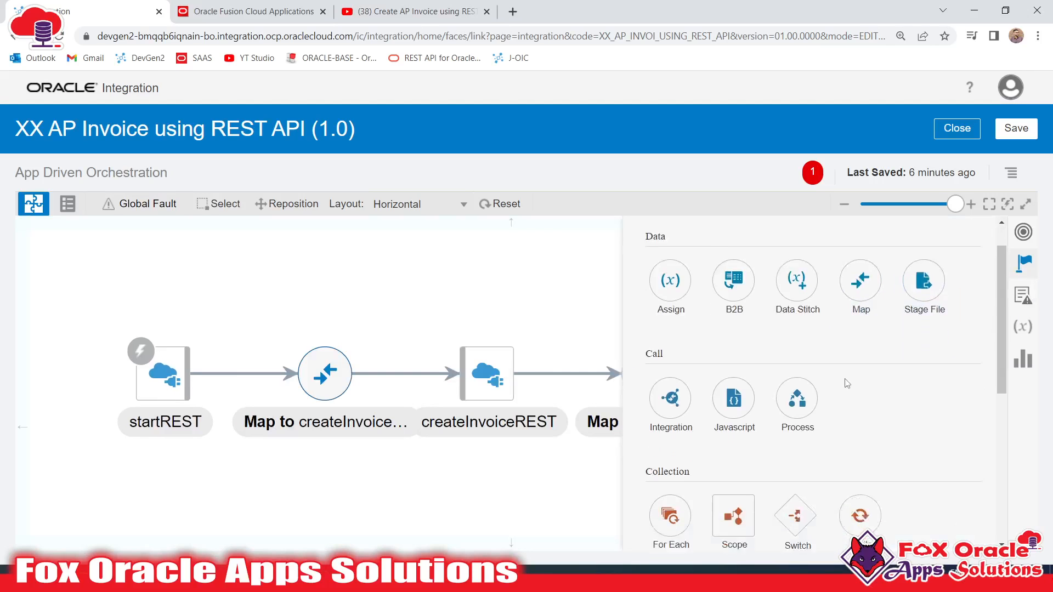
scroll(801, 394, "down", 3)
scroll(768, 439, "up", 3)
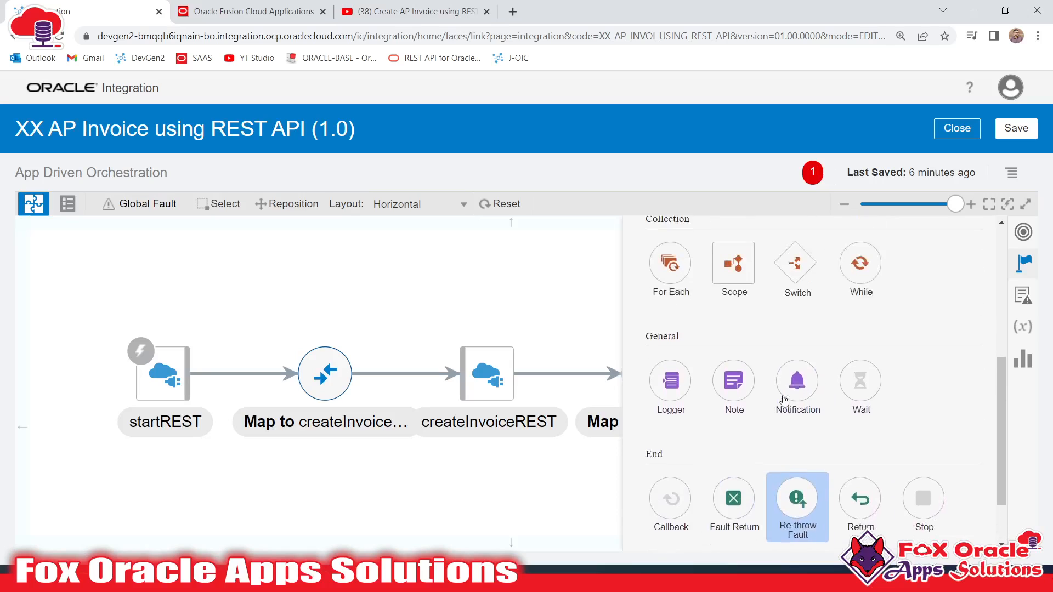
left_click_drag(733, 322, 222, 338)
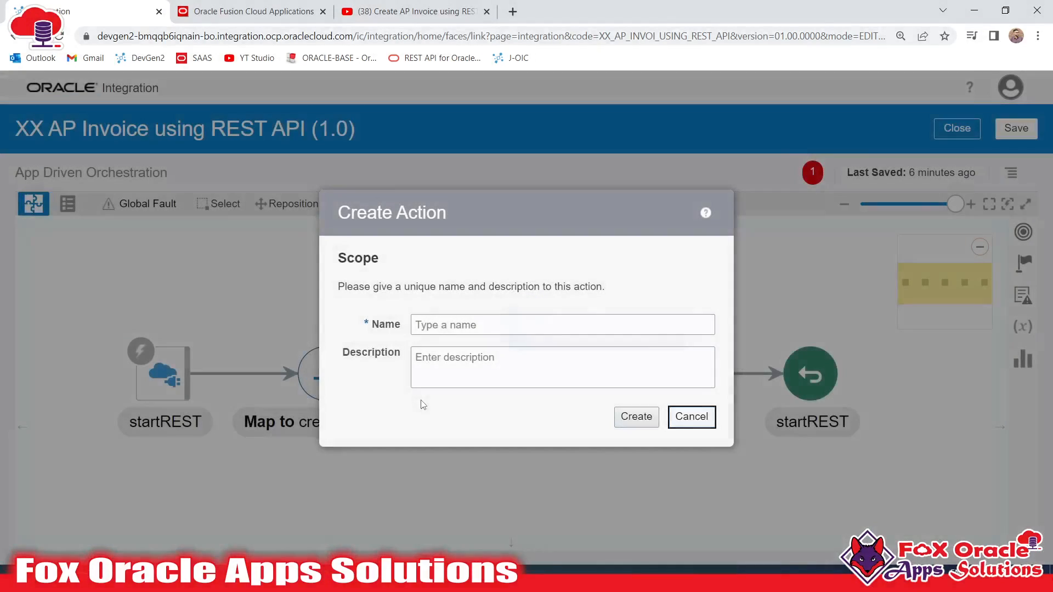
- Name the scope createInvoiceREST_scope and create it
left_click(468, 328)
type("c")
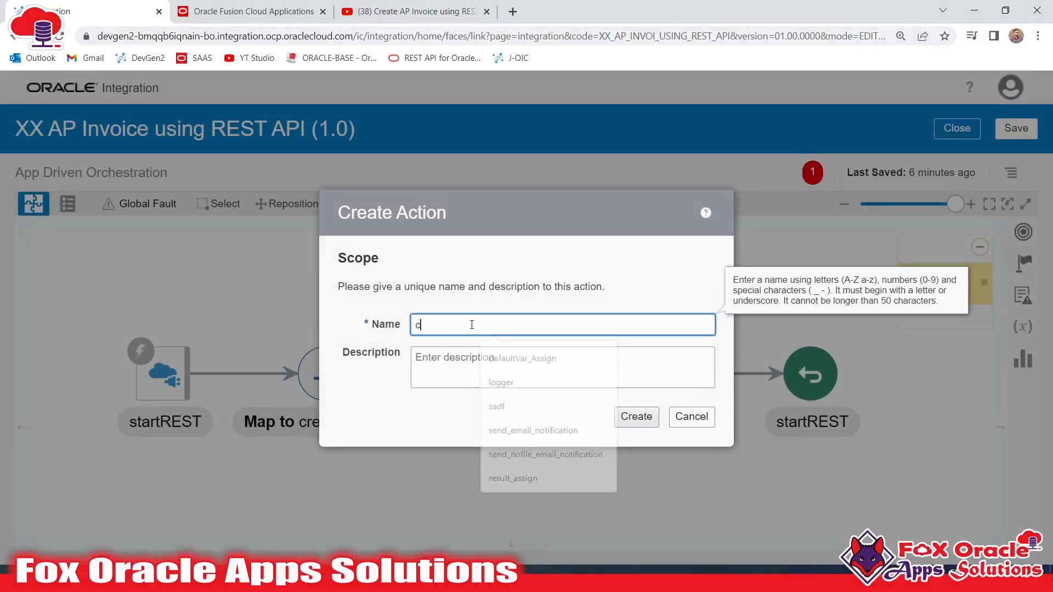
type("all")
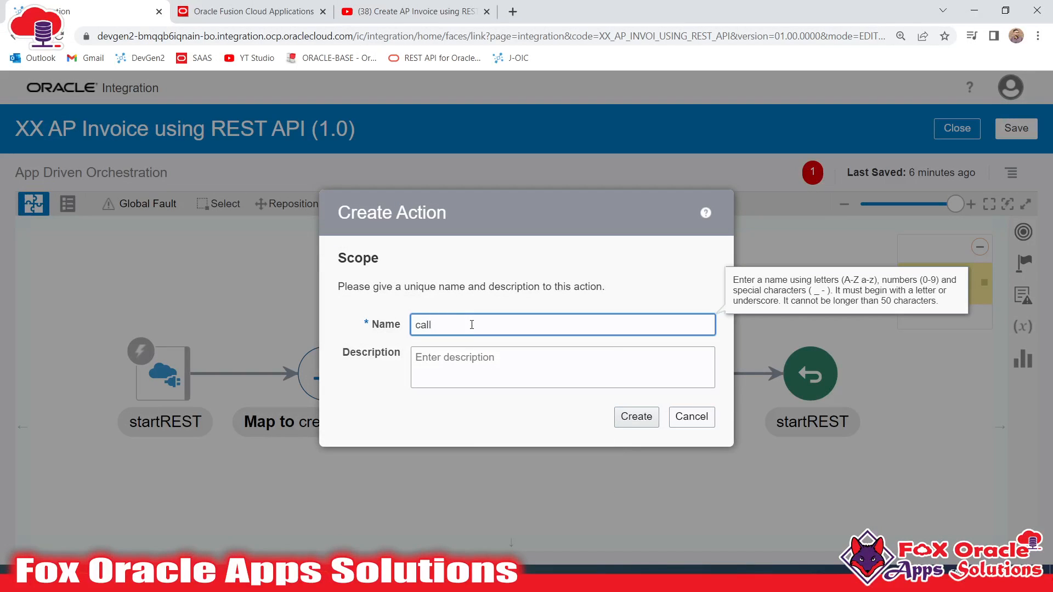
key("BackSpace")
key("BackSpace")
key("BackSpace")
key("BackSpace")
type("createInvoiceREST_scope")
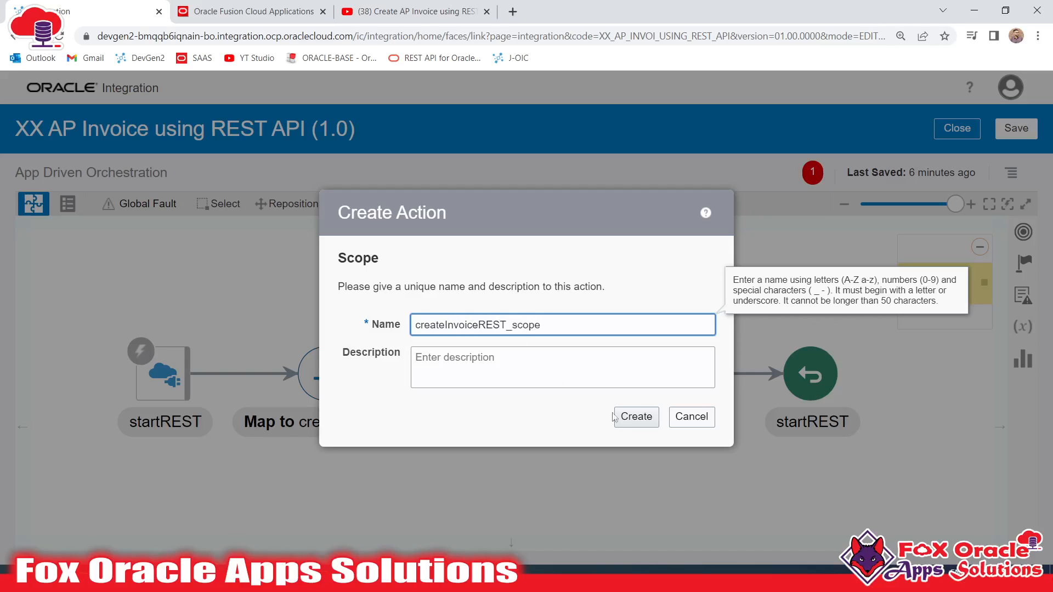
left_click(630, 416)
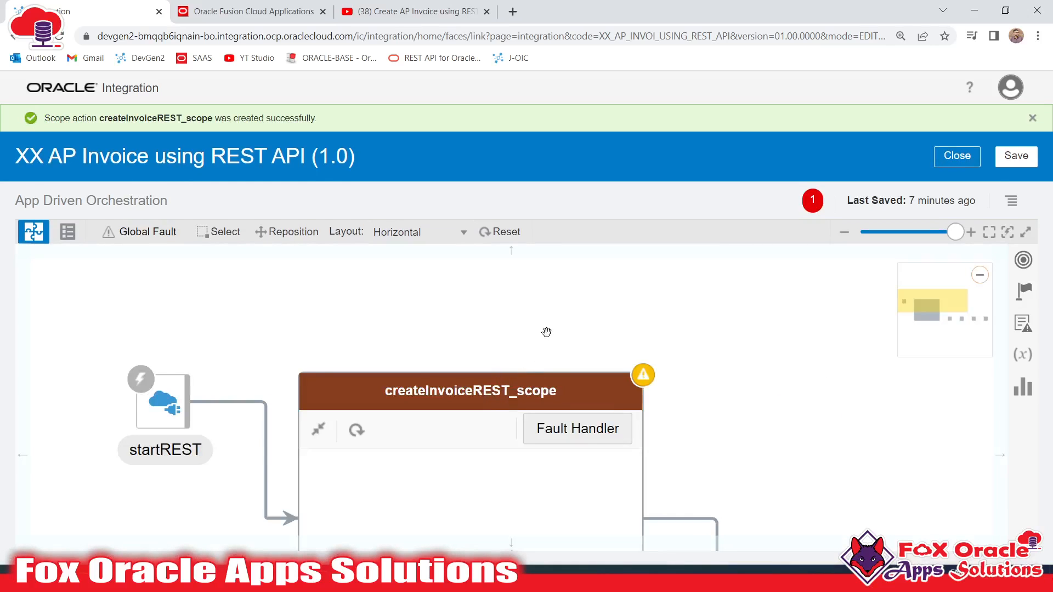
- Reposition the createInvoiceREST mapping and the createInvoiceREST invoke into the scope, in that order, and reset the layout
scroll(641, 369, "down", 2)
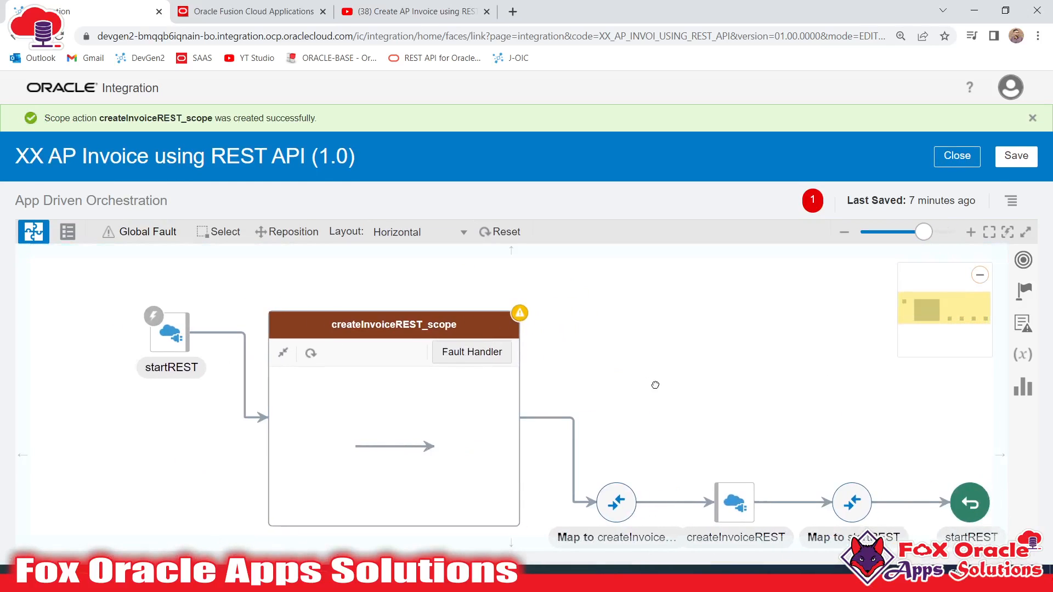
left_click(578, 486)
left_click(680, 485)
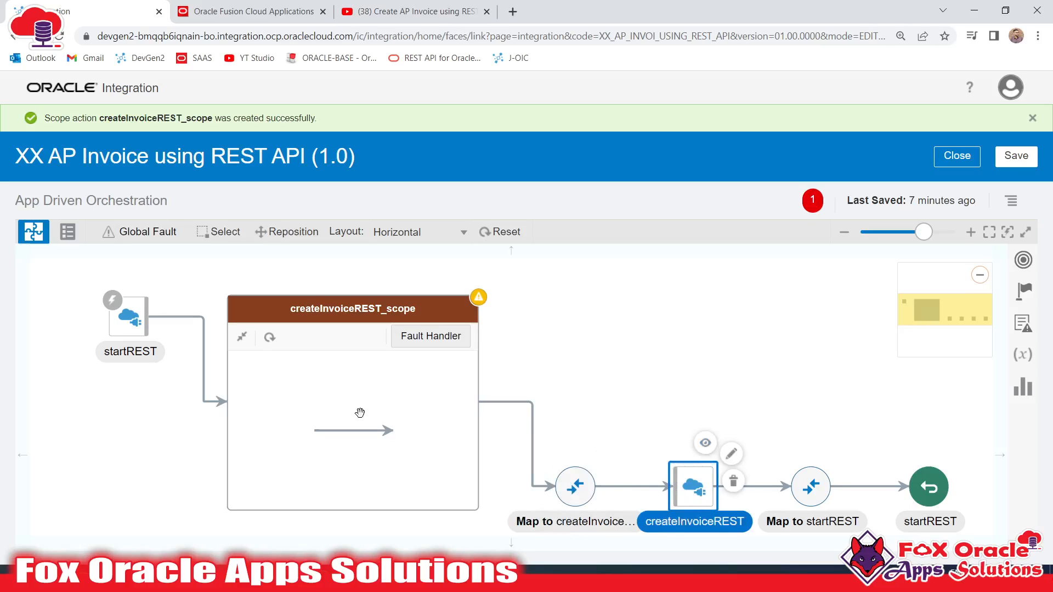
left_click(280, 232)
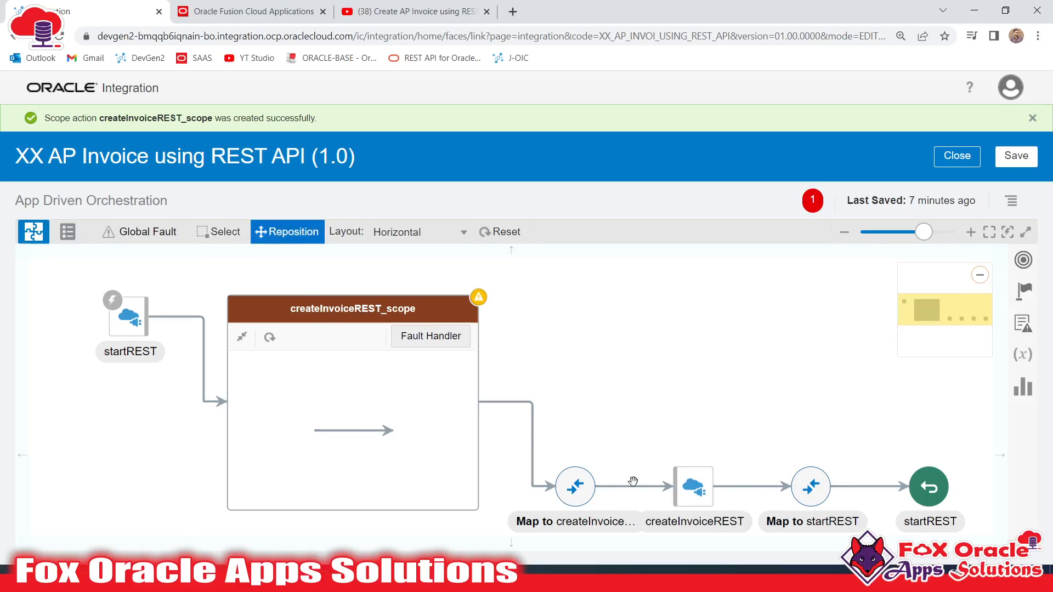
left_click_drag(582, 490, 351, 432)
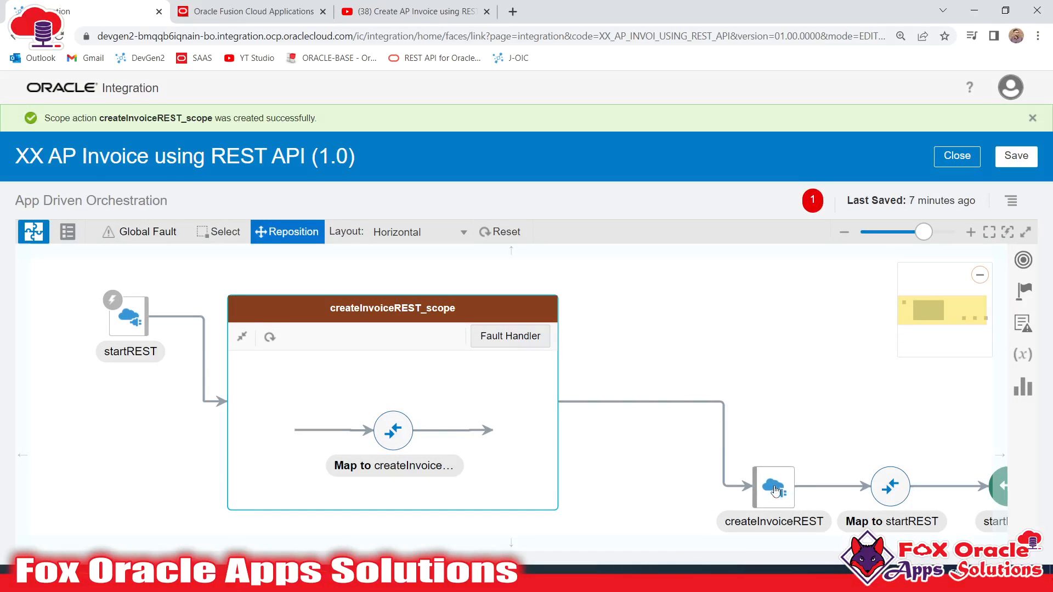
left_click_drag(773, 486, 454, 413)
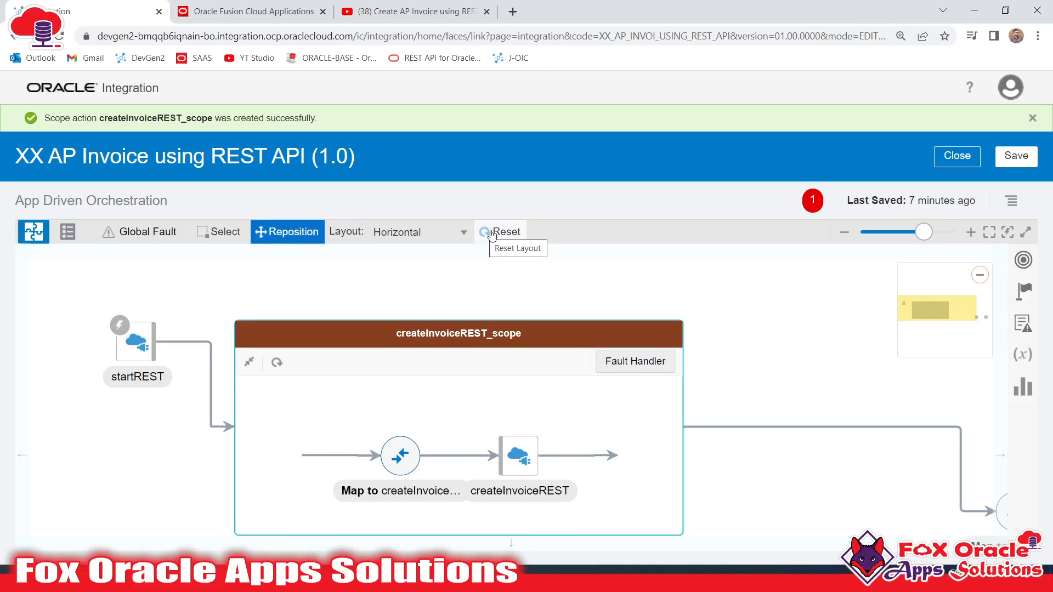
left_click(492, 234)
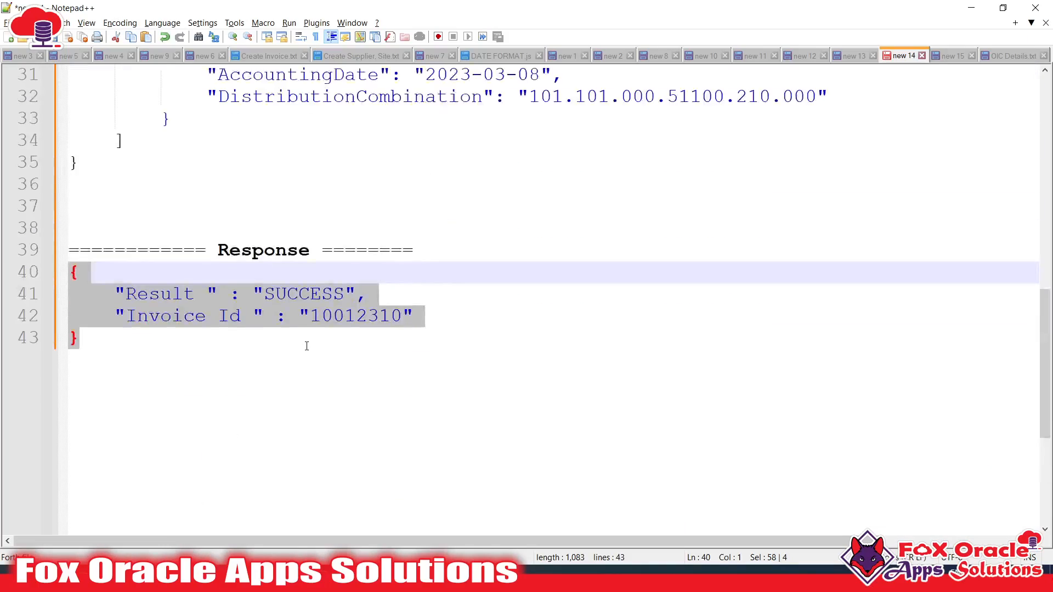
- Review the Result and Invoice Id fields of the sample response JSON in Notepad++, and return to the orchestration
scroll(305, 346, "up", 1)
left_click(281, 359)
double_click(322, 362)
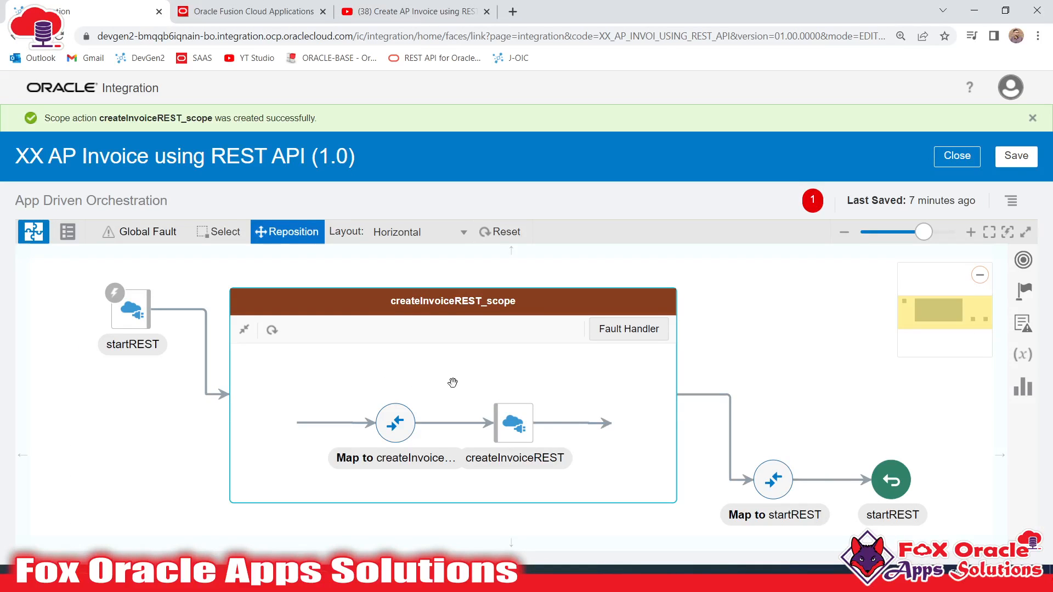
mouse_move(452, 383)
left_mouse_down()
mouse_move(415, 376)
mouse_move(433, 381)
left_mouse_up()
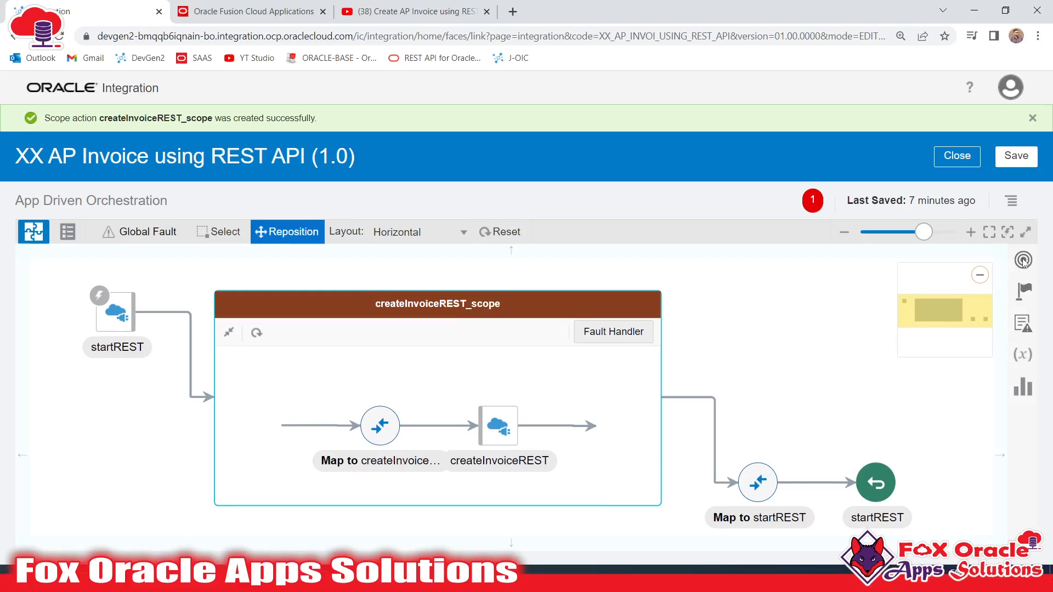
- Leave reposition mode and add an Assign action named defaultVar_Assign between the startREST trigger and the scope
left_click(233, 235)
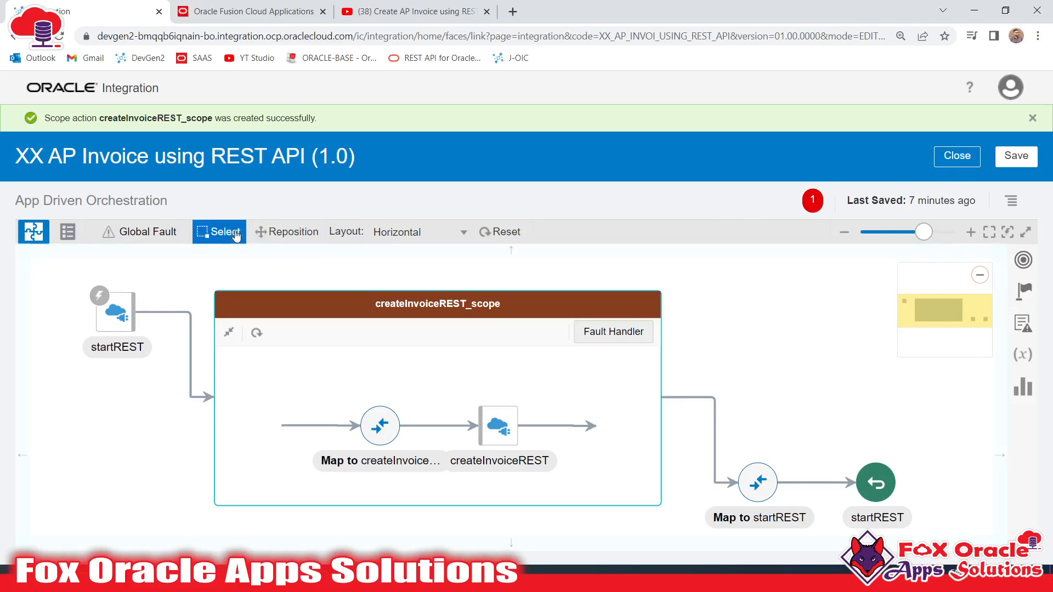
left_click(1024, 291)
left_click_drag(670, 357, 221, 327)
left_click(458, 324)
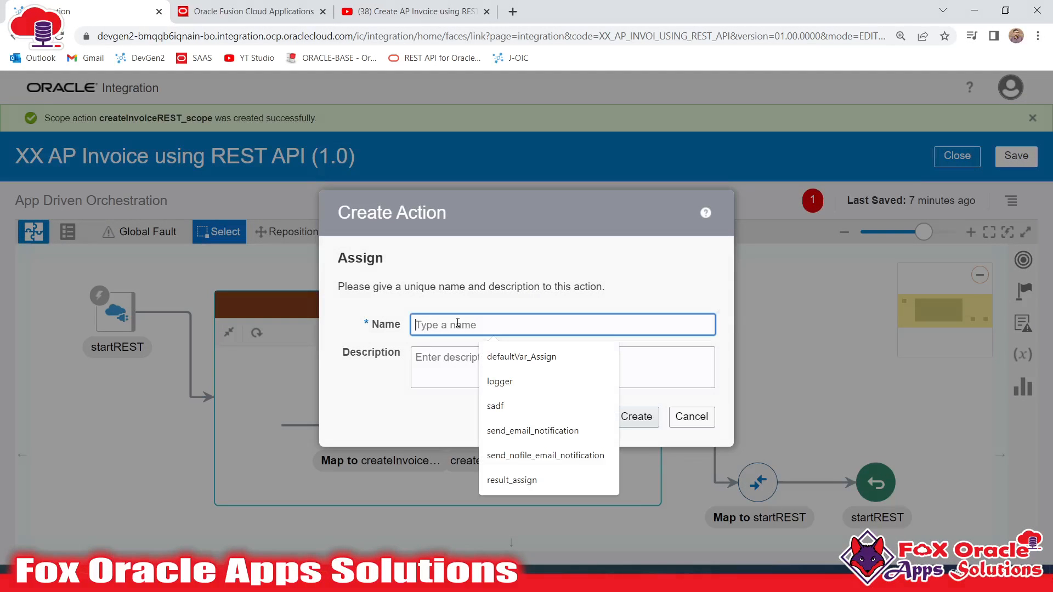
type("defau")
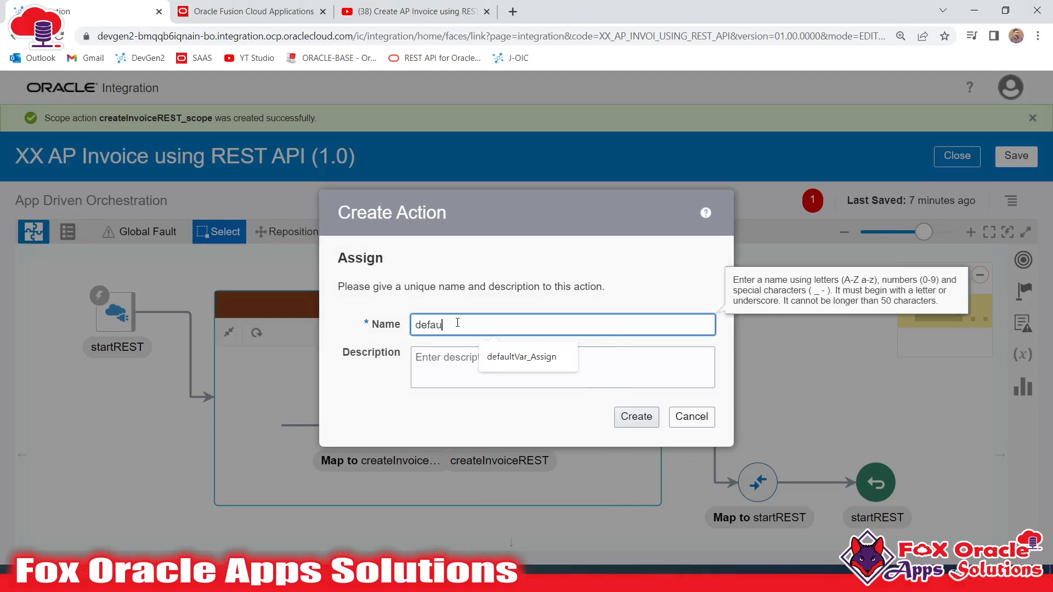
type("lt")
left_click(521, 356)
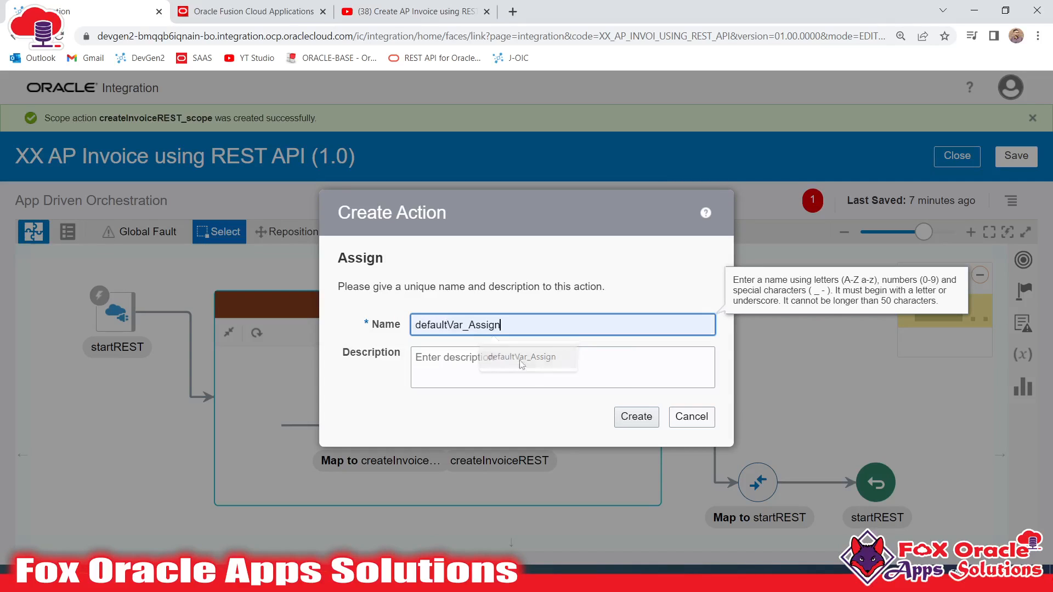
left_click(636, 416)
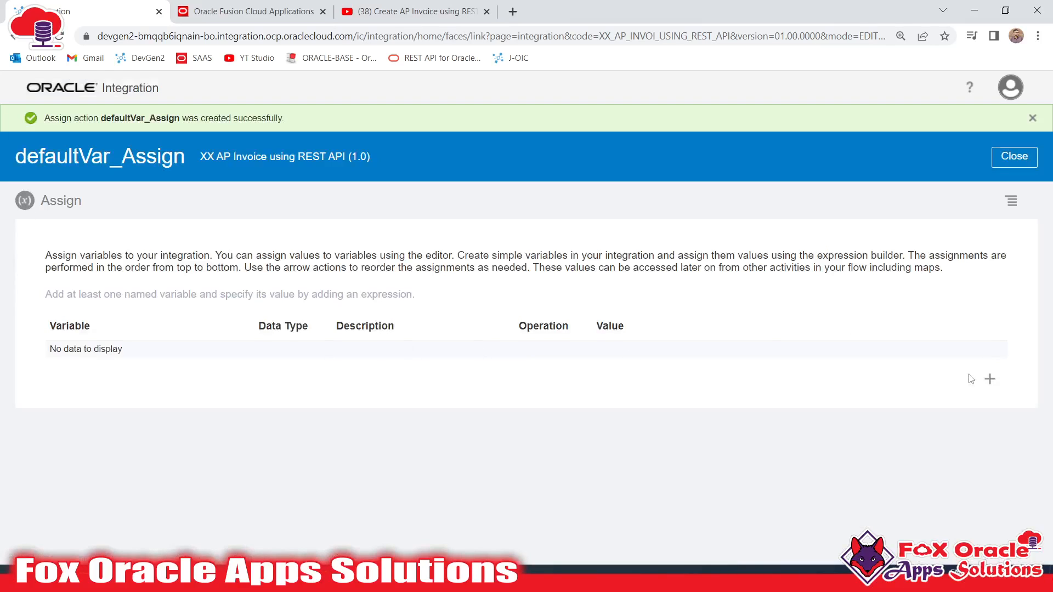
- Add a string variable named var_invoice_created_flag to the defaultVar_Assign action
left_click(988, 380)
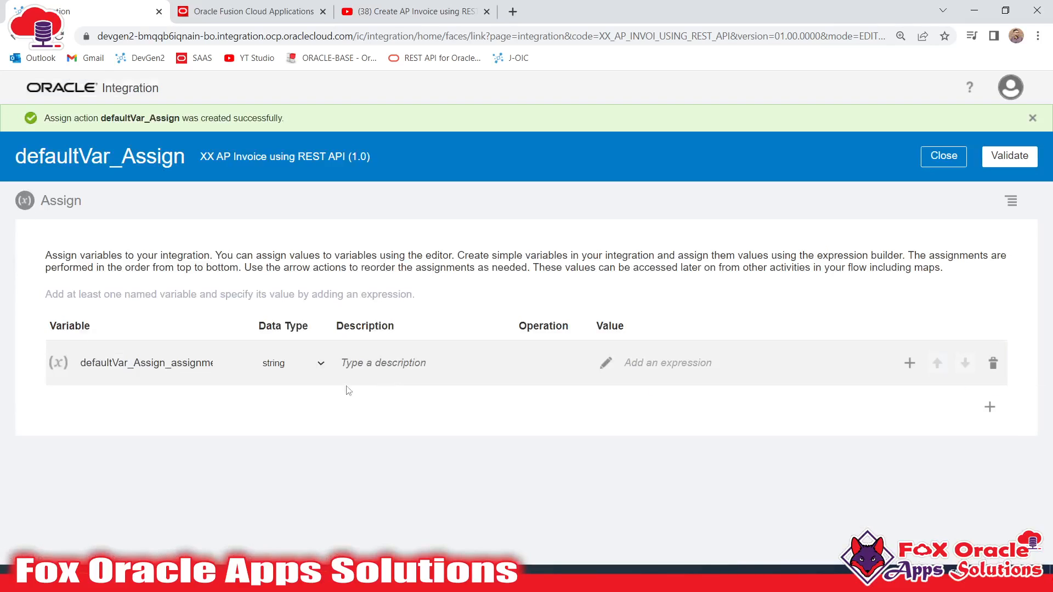
double_click(85, 364)
key("BackSpace")
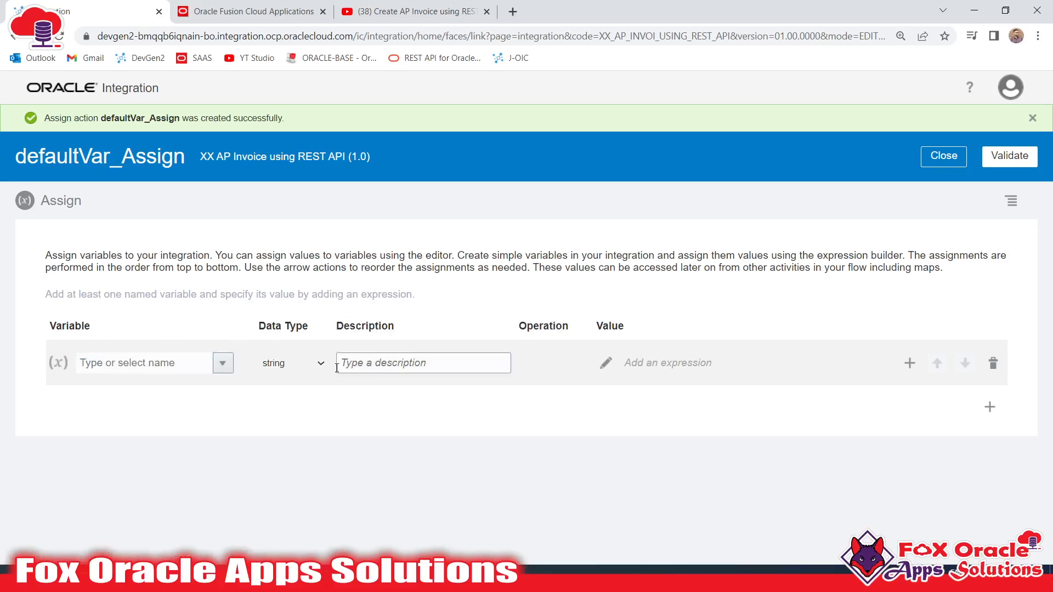
type("invoic")
key("BackSpace")
key("BackSpace")
type("var")
- Set the expression of var_invoice_created_flag to an empty string, and validate both the expression and the Assign action
left_click(605, 366)
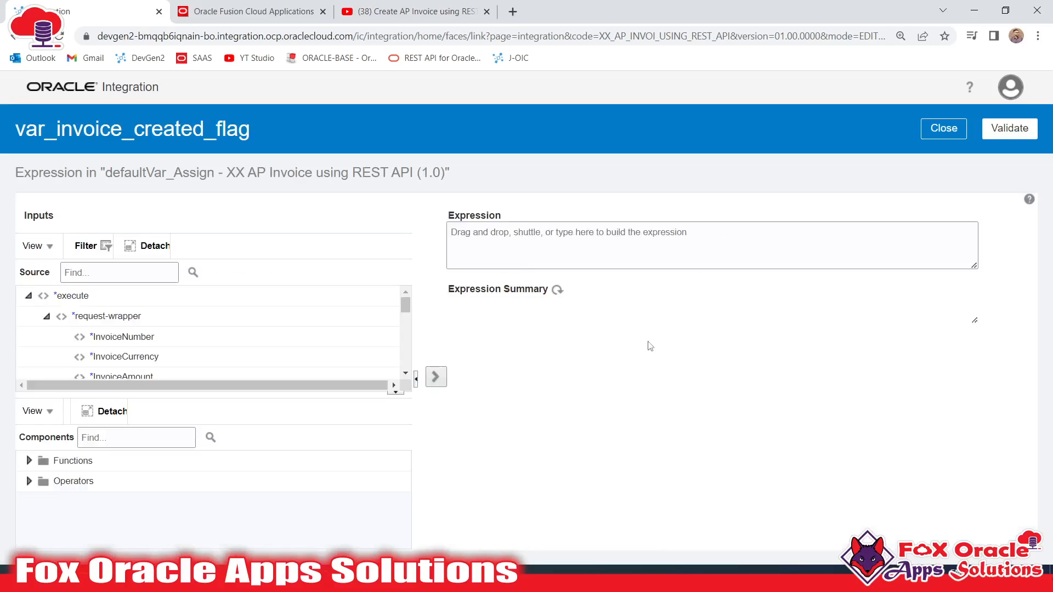
left_click(607, 257)
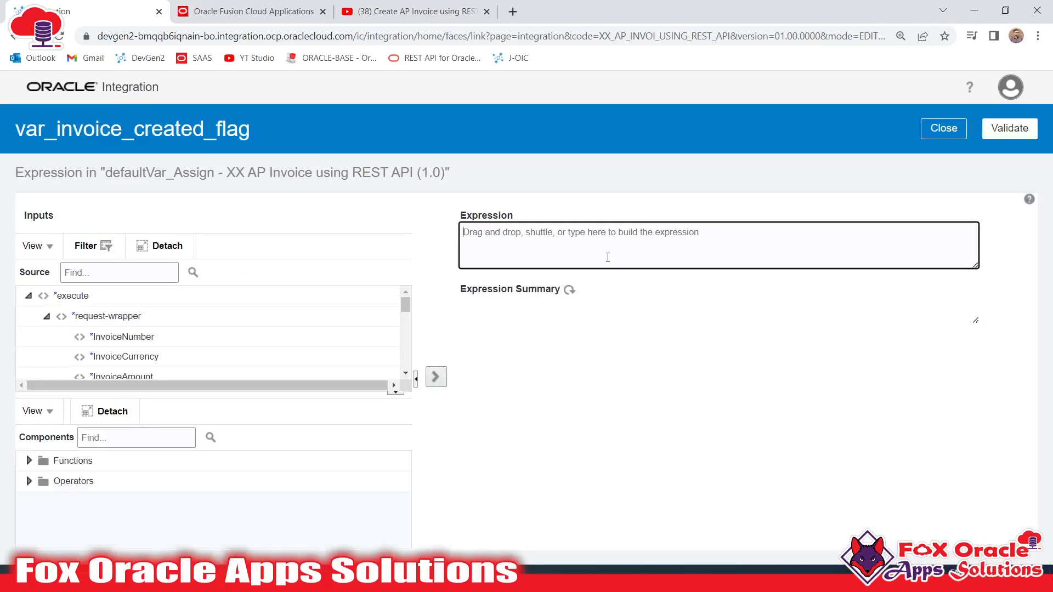
type("\"")
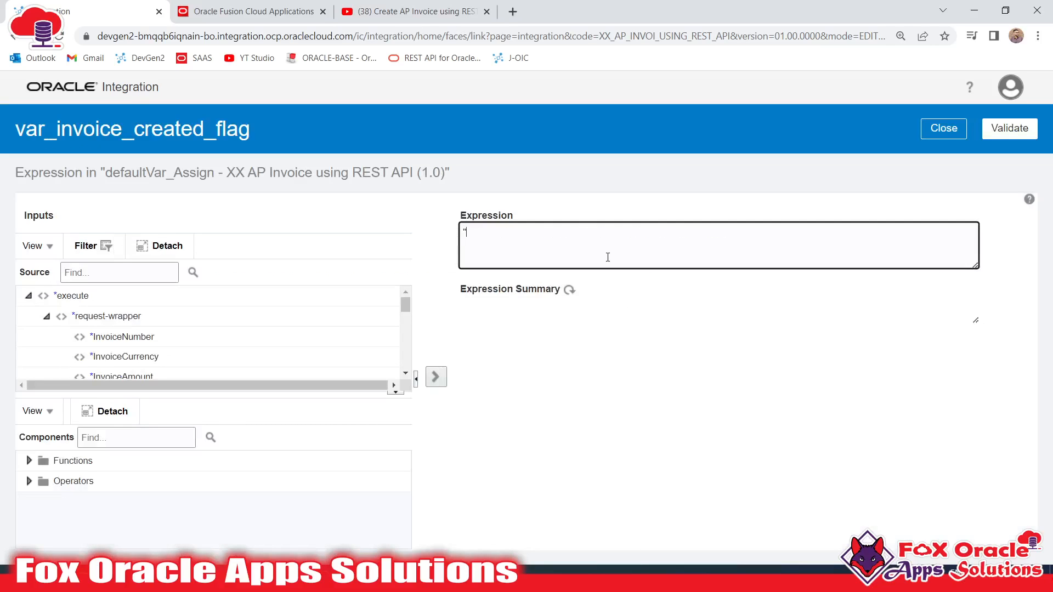
left_click(1017, 136)
left_click(943, 156)
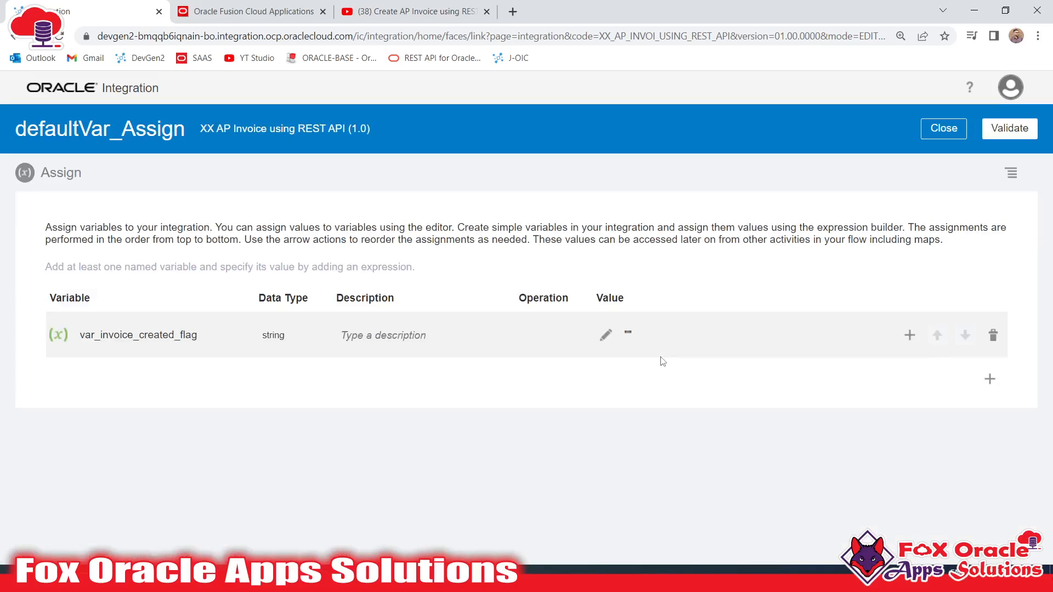
left_click_drag(80, 336, 204, 340)
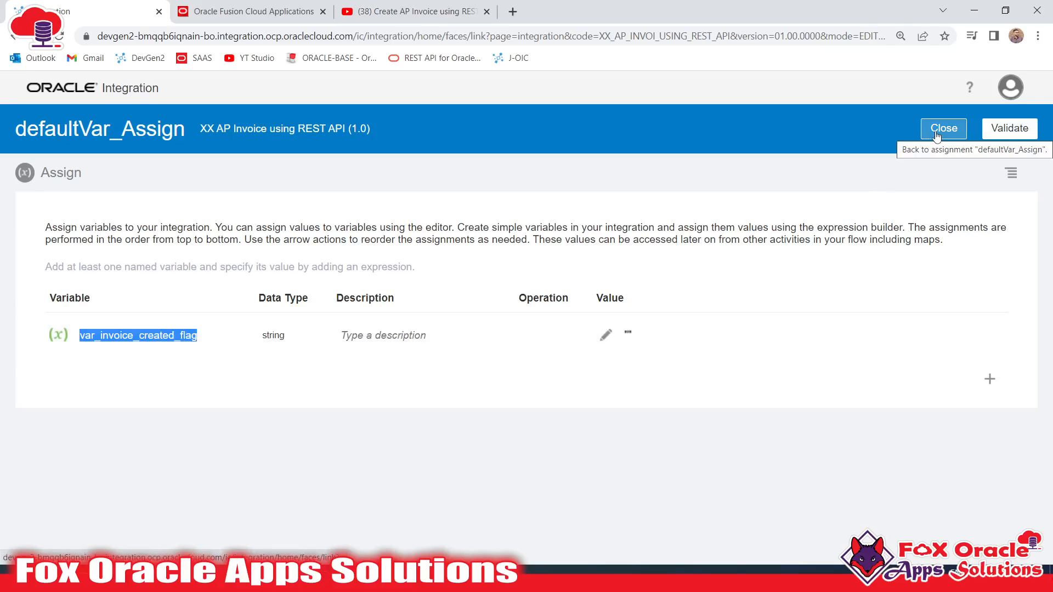
left_click(1009, 130)
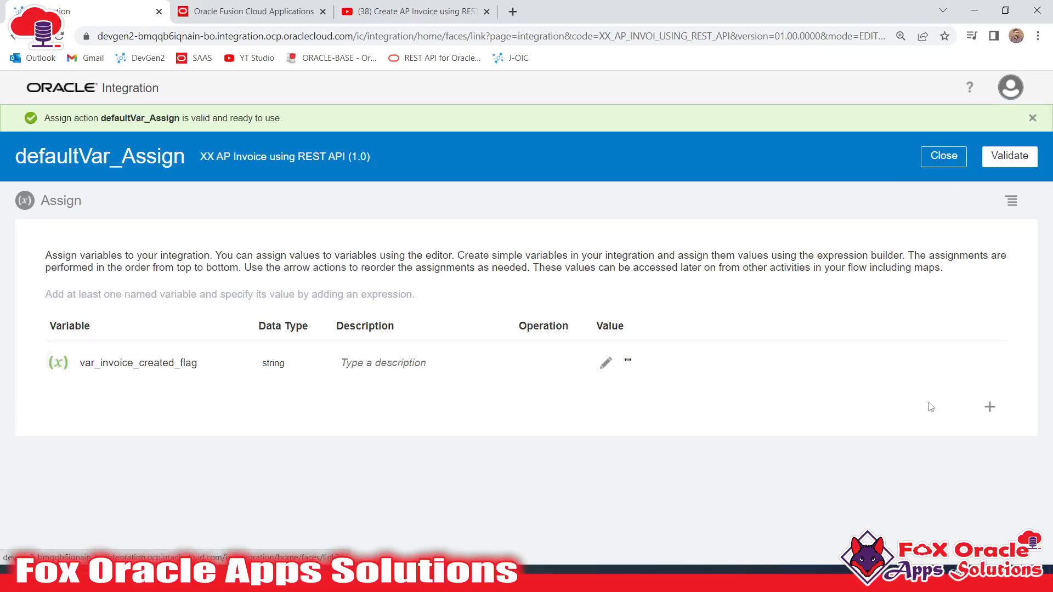
- Add a second string variable named var_invoice_id to the Assign action
left_click(994, 412)
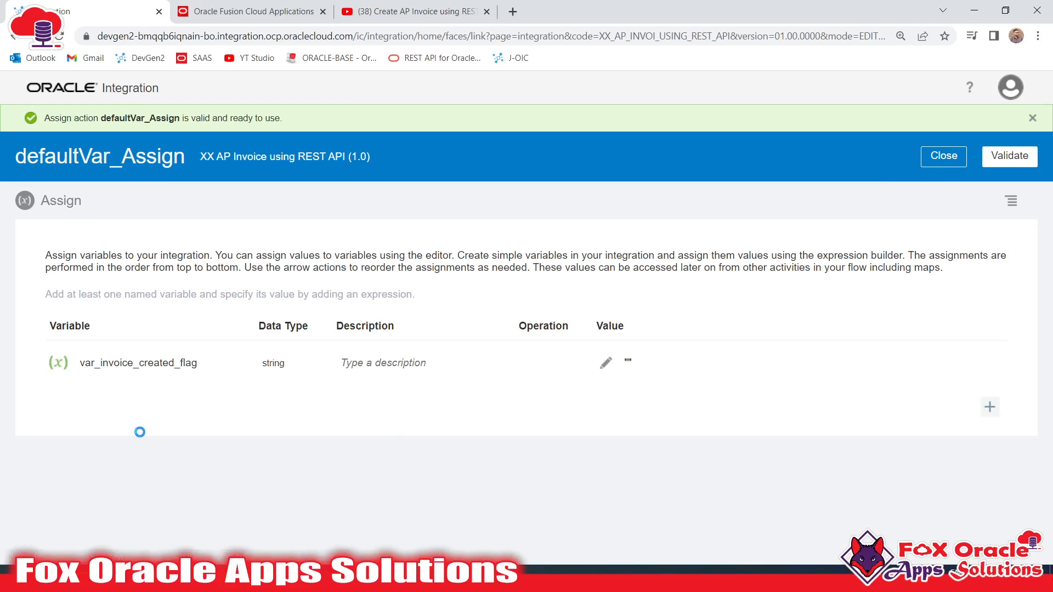
double_click(92, 408)
key("BackSpace")
type("var_invoice_id")
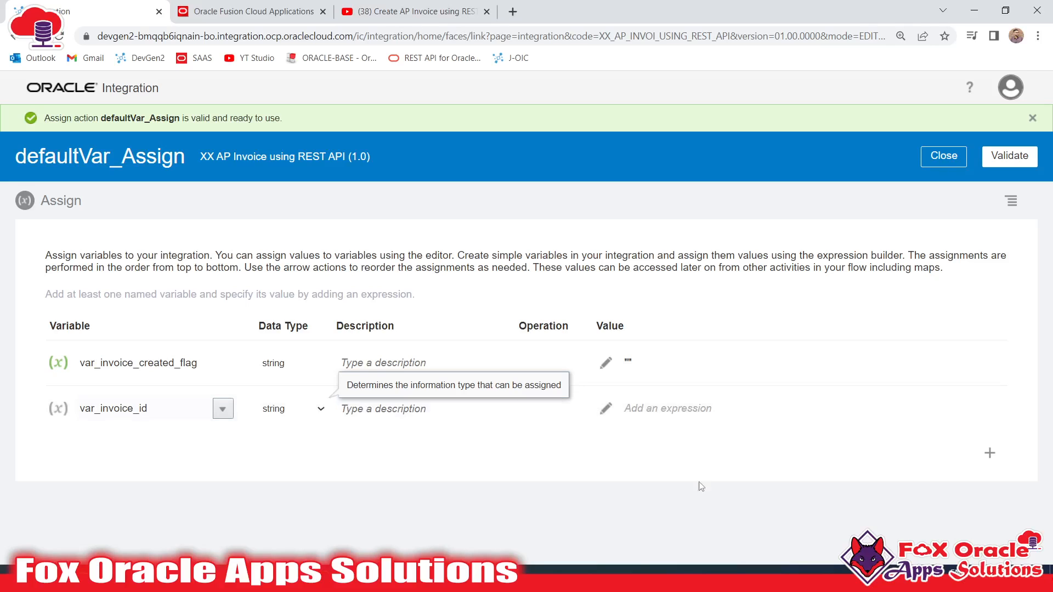
- Set the expression of var_invoice_id to '-1' and validate it
left_click(645, 415)
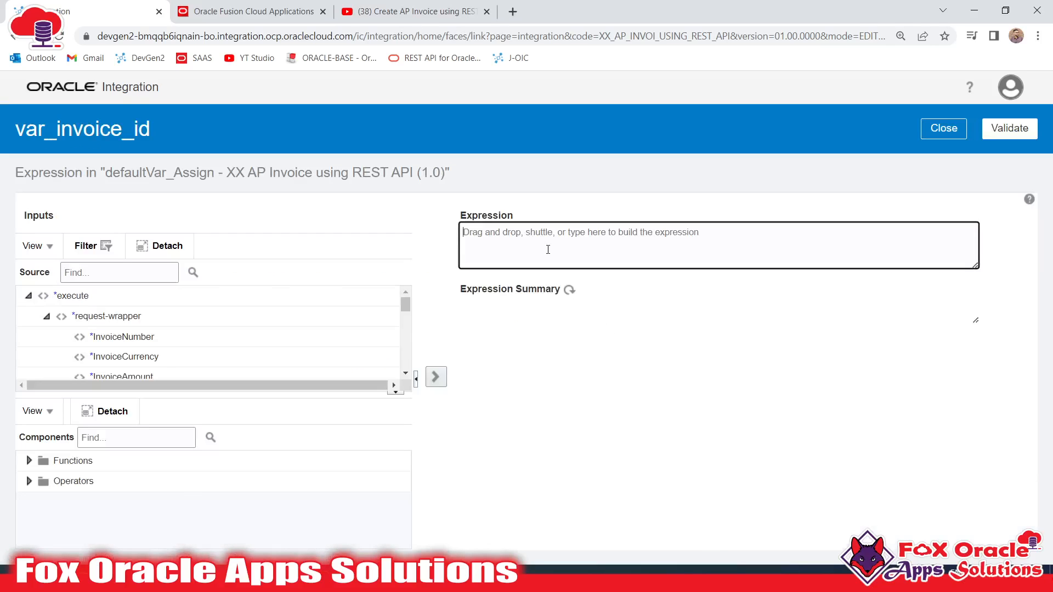
type("'")
left_click(987, 129)
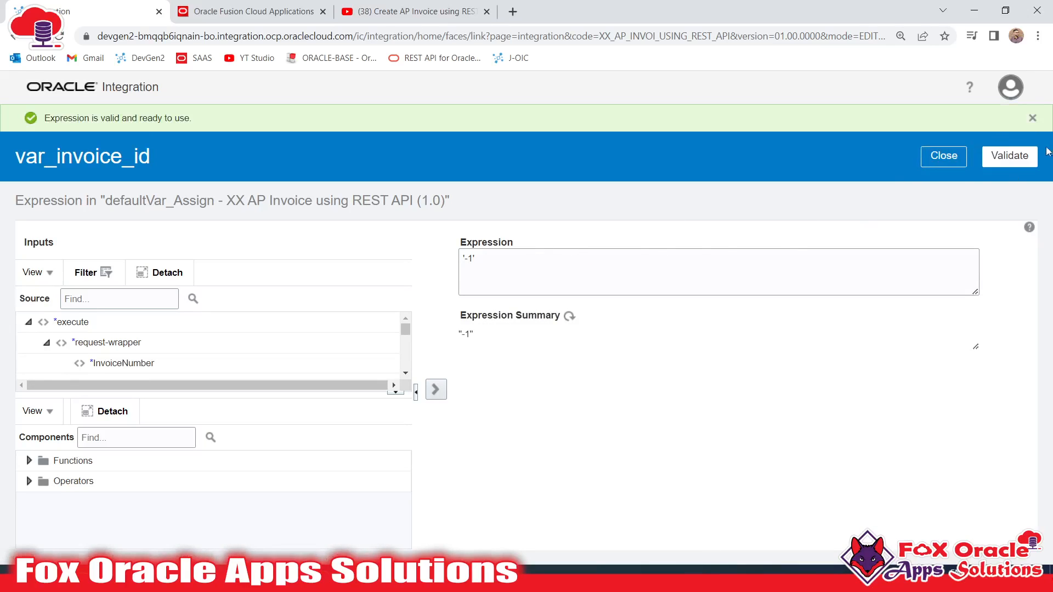
left_click(944, 155)
- Replace the var_invoice_id expression with an empty string, validate the Assign action, and return to the orchestration
left_click(604, 384)
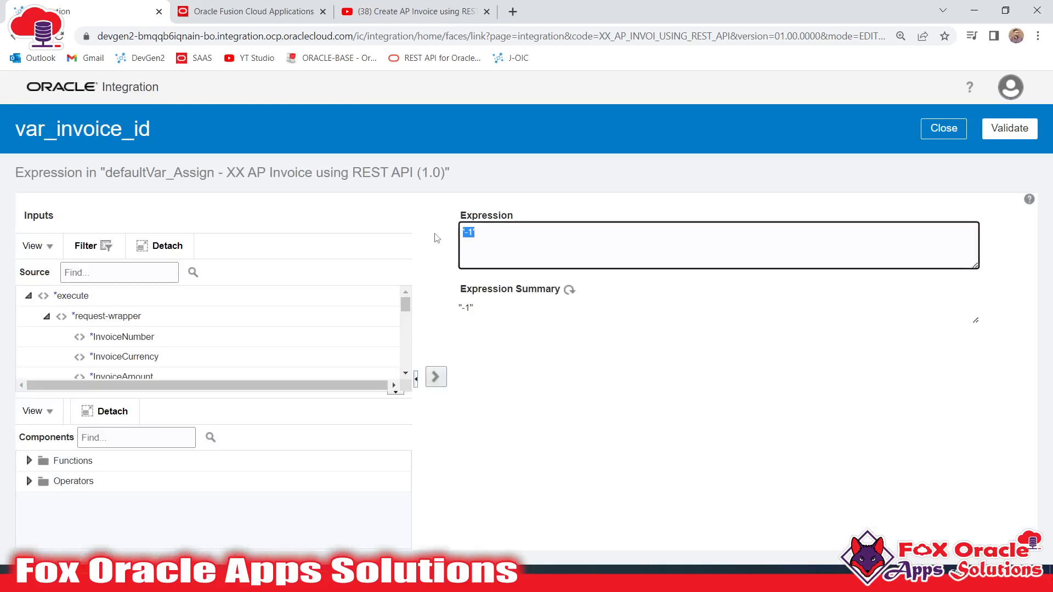
left_click(1009, 128)
left_click(943, 156)
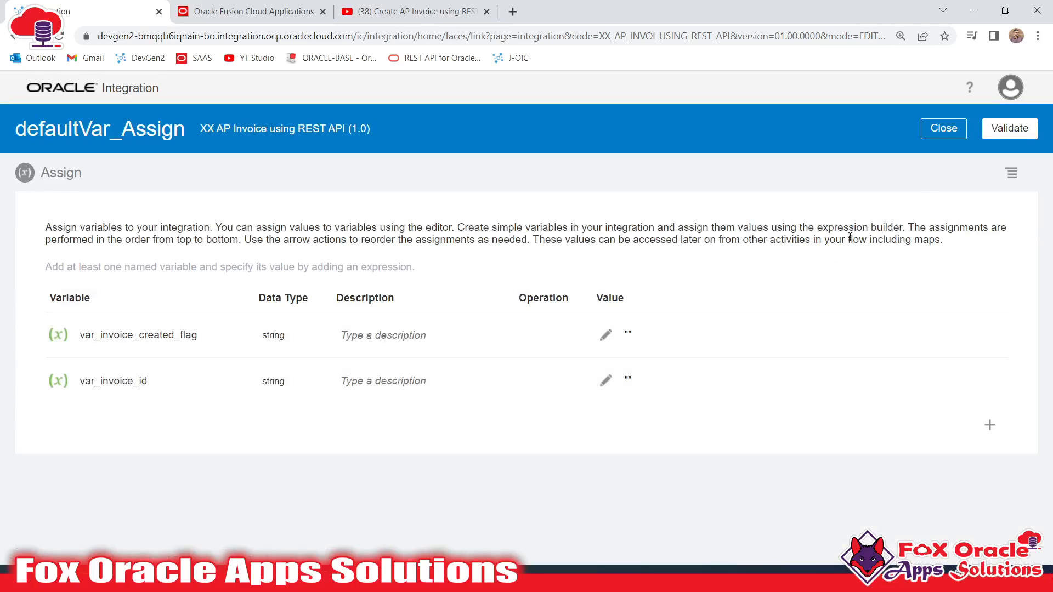
left_click(1009, 127)
left_click(944, 156)
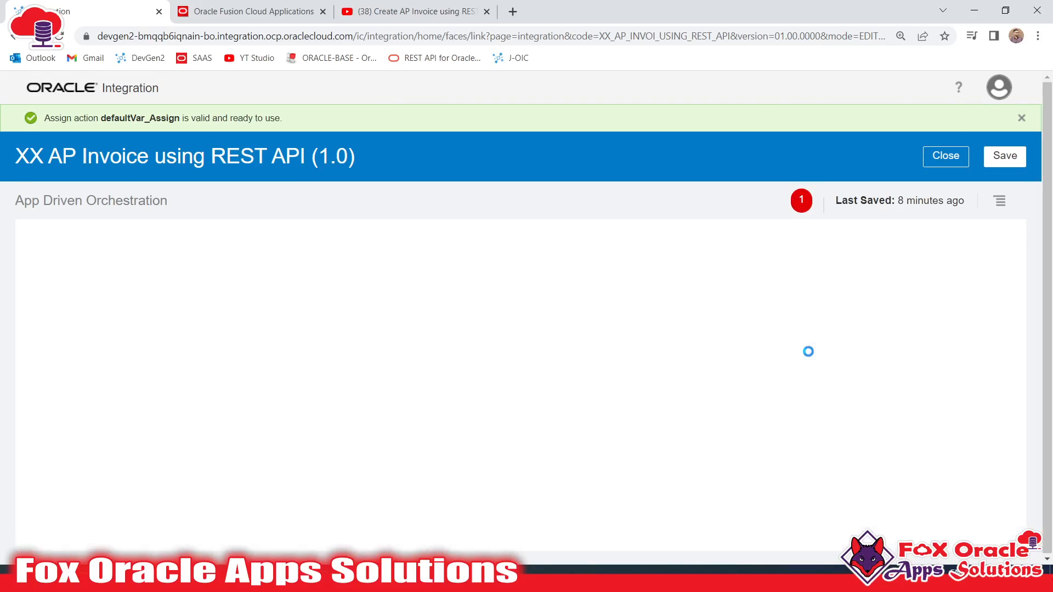
left_click(231, 336)
left_click_drag(235, 339, 226, 340)
left_click_drag(456, 382, 445, 382)
mouse_move(508, 390)
left_mouse_down()
mouse_move(465, 378)
mouse_move(489, 386)
left_mouse_up()
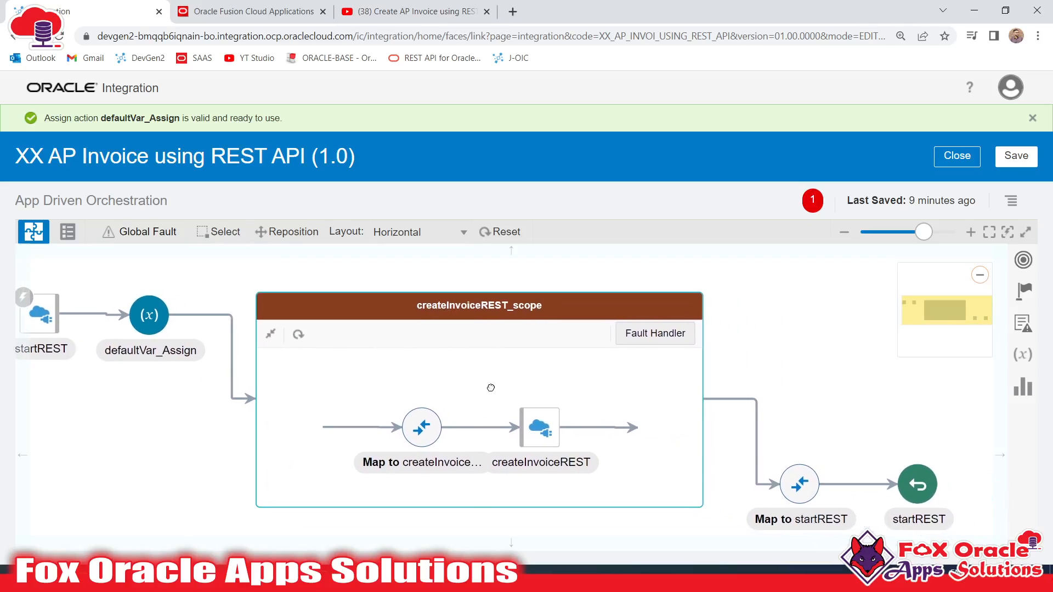
left_click(539, 428)
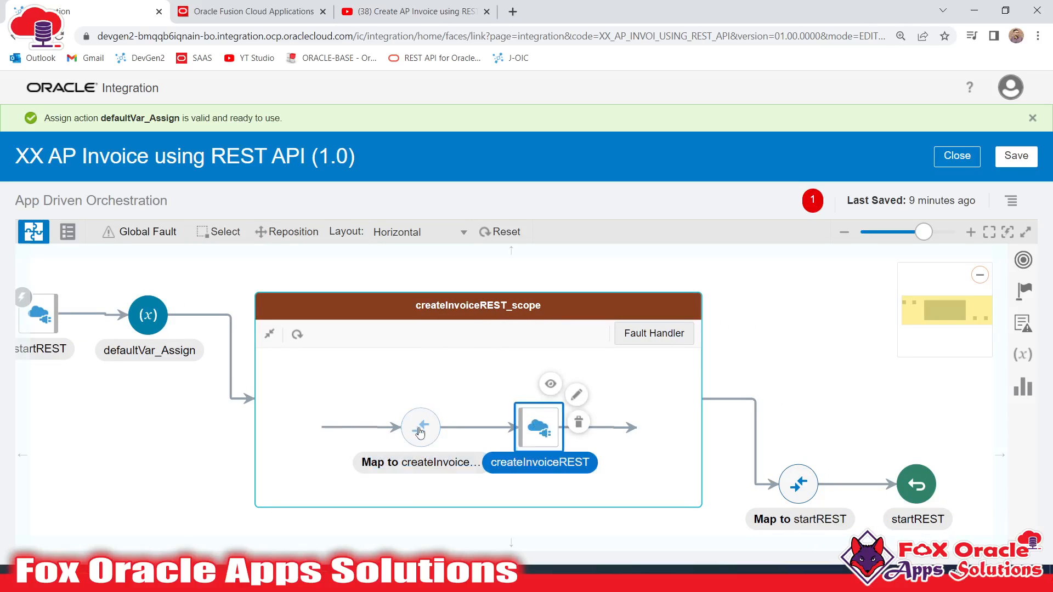
left_click(645, 336)
left_click(547, 427)
left_click(548, 427)
mouse_move(630, 436)
left_click_drag(629, 435, 636, 446)
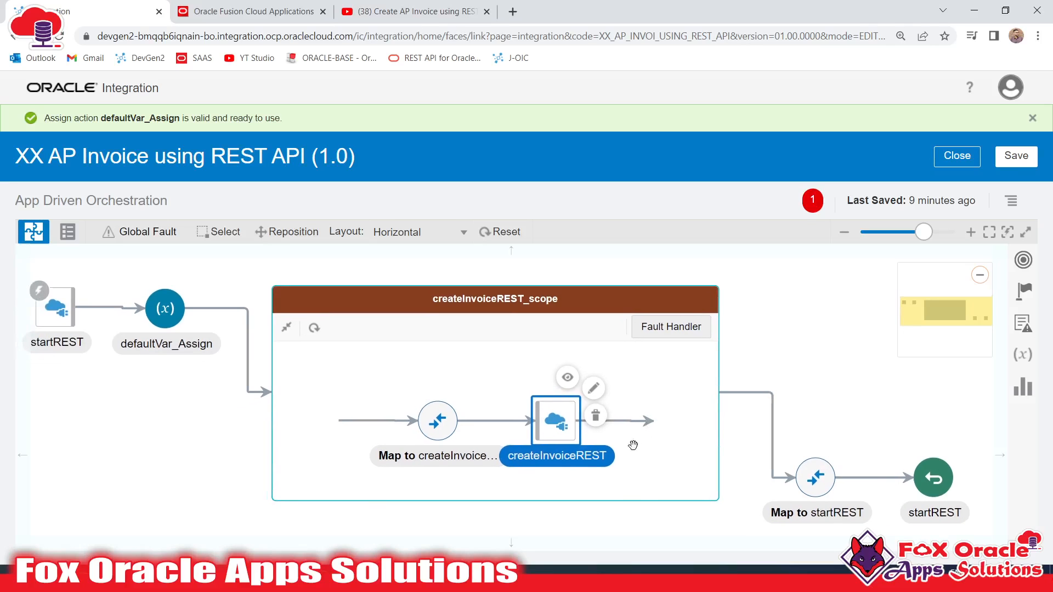
- Examine the target Request Wrapper fields in the createInvoiceREST mapping, and return to the orchestration
left_click(453, 422)
left_click(478, 402)
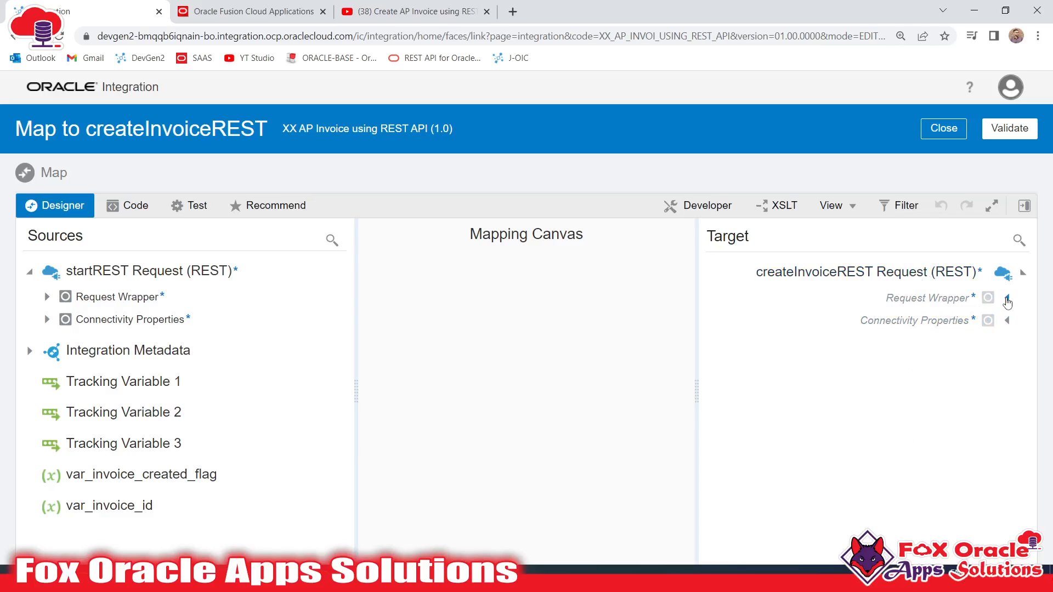
left_click(1007, 298)
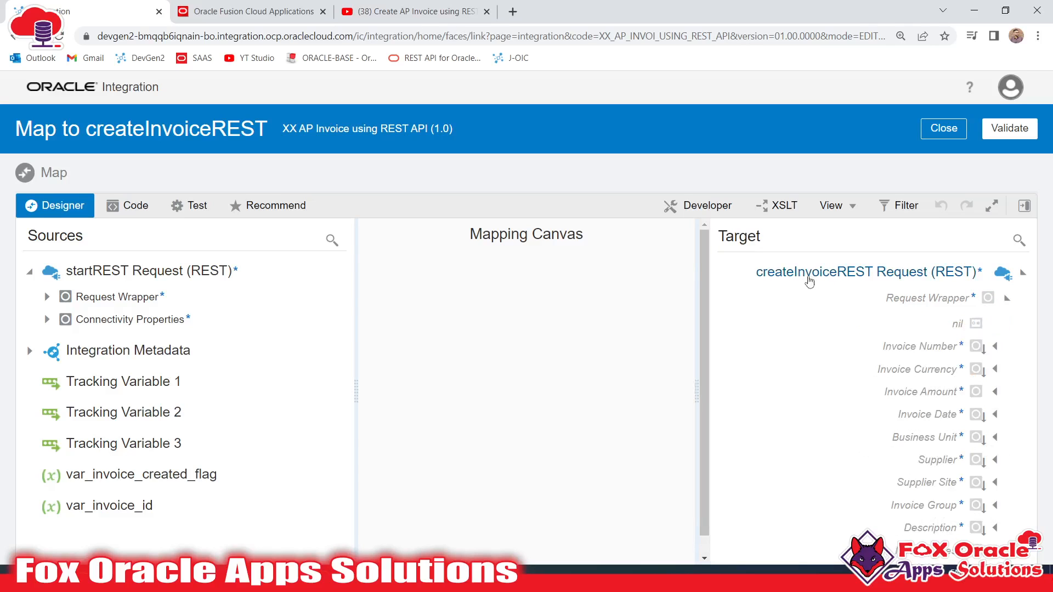
scroll(931, 354, "down", 1)
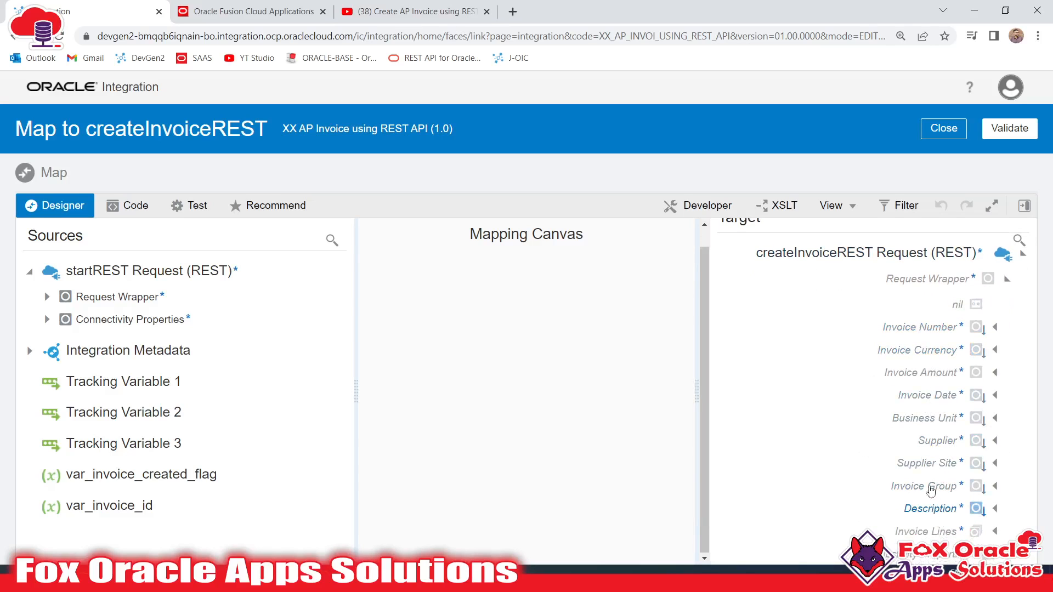
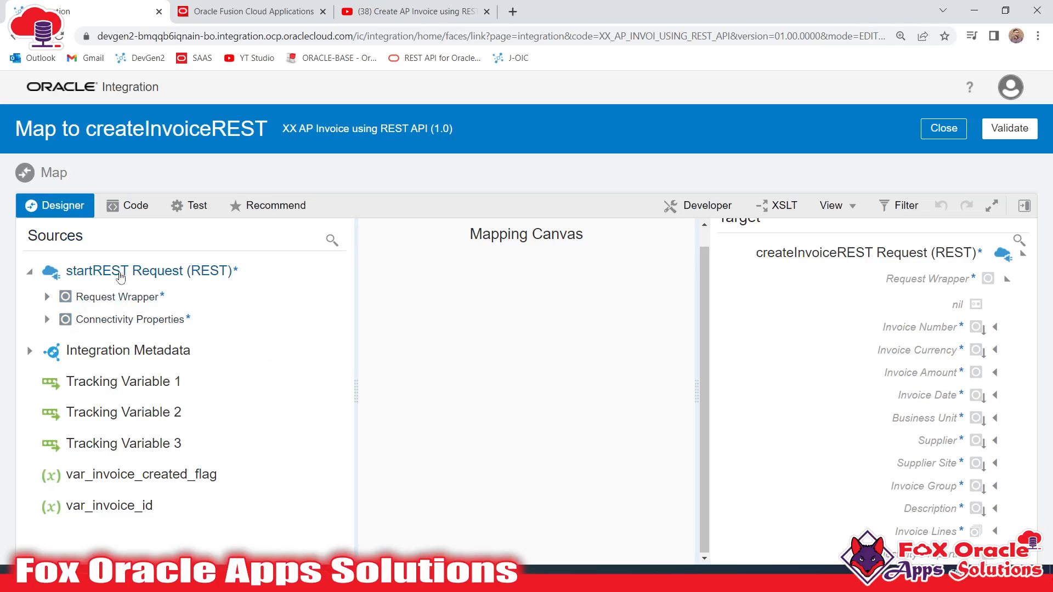
left_click(944, 128)
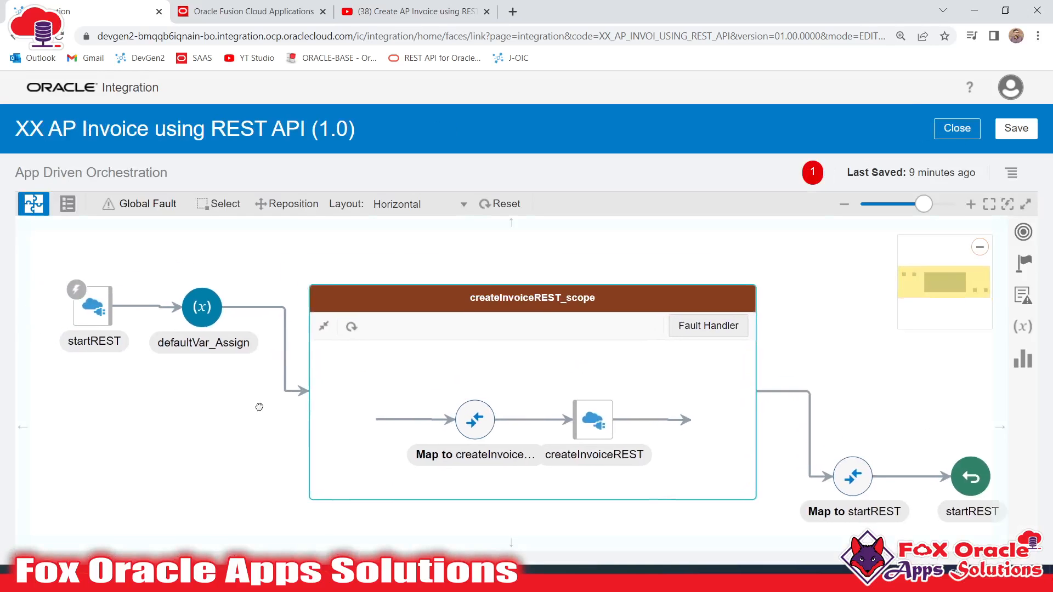
- Review the AP invoice request payload and the sample response JSON in Notepad++, and return to the orchestration
left_click(126, 316)
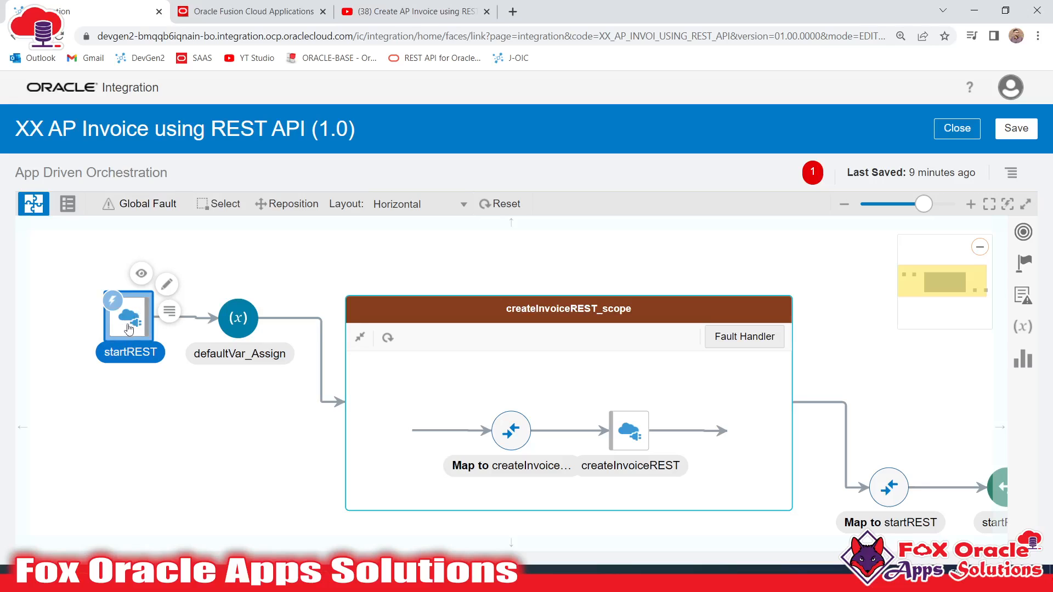
left_click(159, 579)
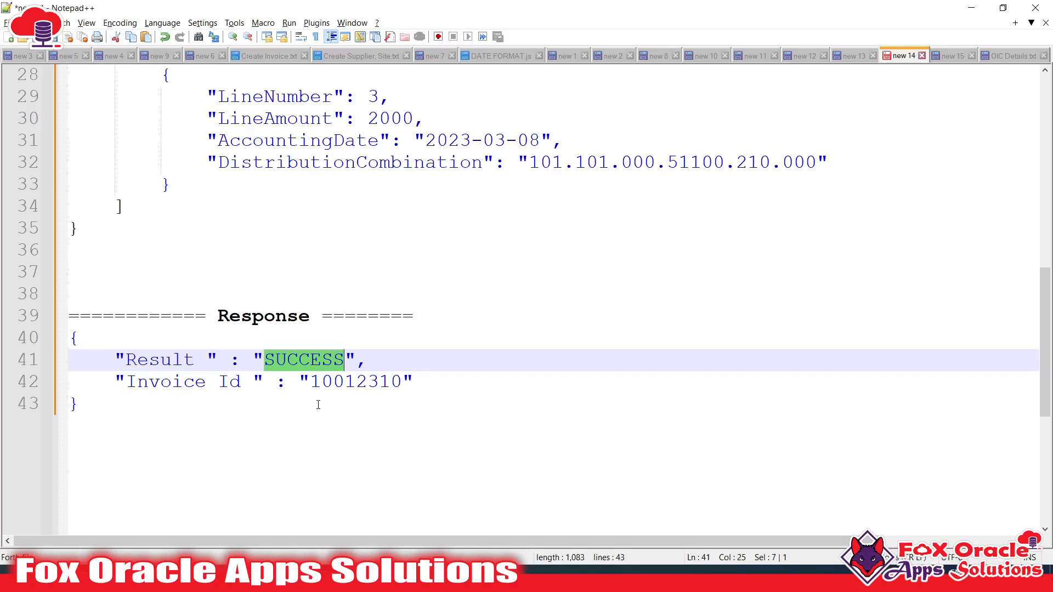
scroll(308, 425, "up", 9)
left_click_drag(191, 182, 407, 510)
scroll(310, 431, "down", 11)
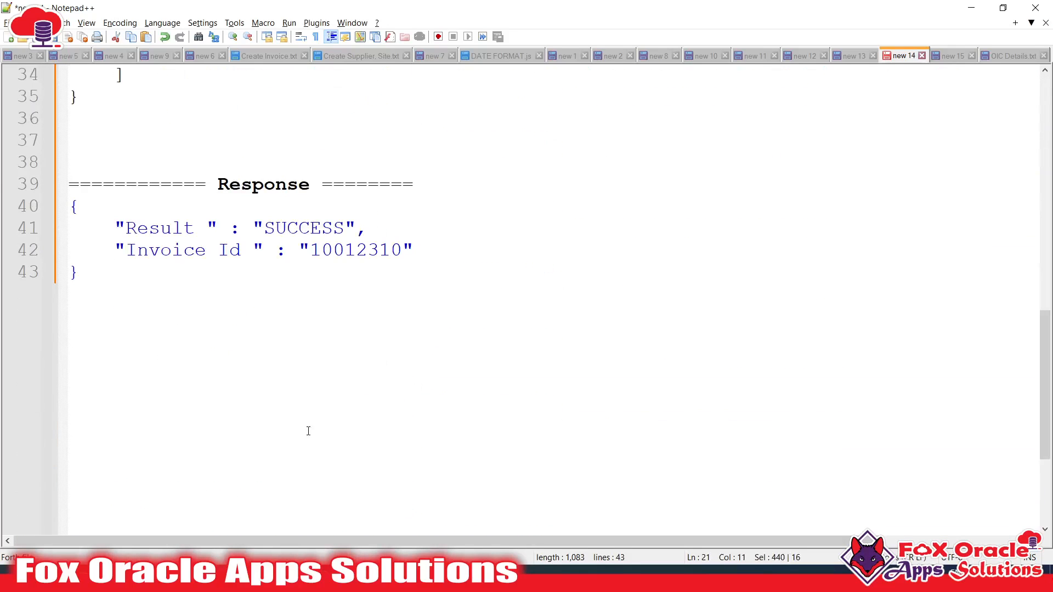
left_click_drag(119, 273, 42, 210)
scroll(302, 271, "up", 11)
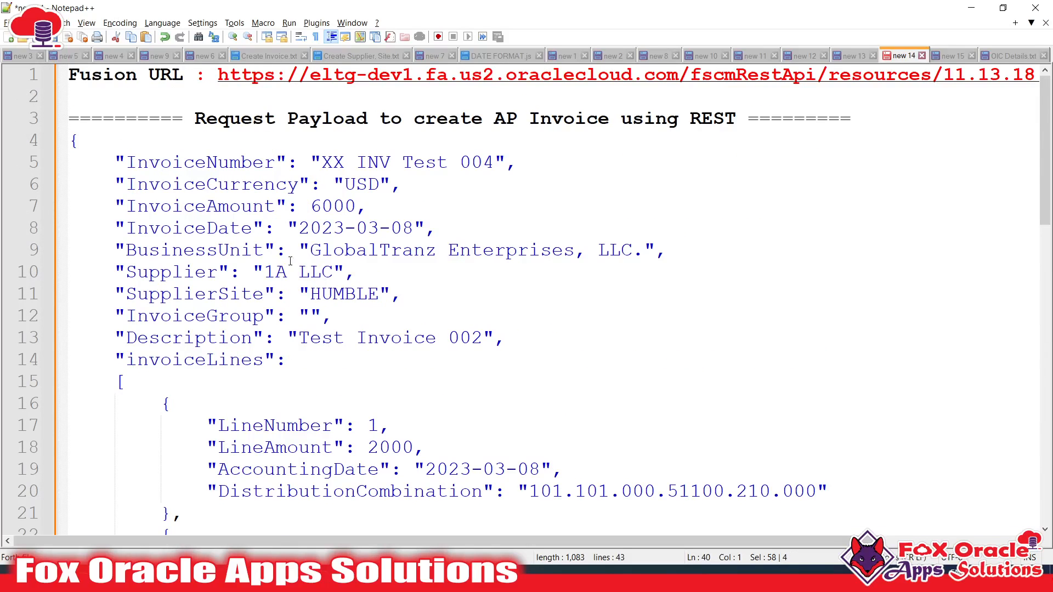
left_click_drag(145, 167, 412, 461)
left_click(268, 317)
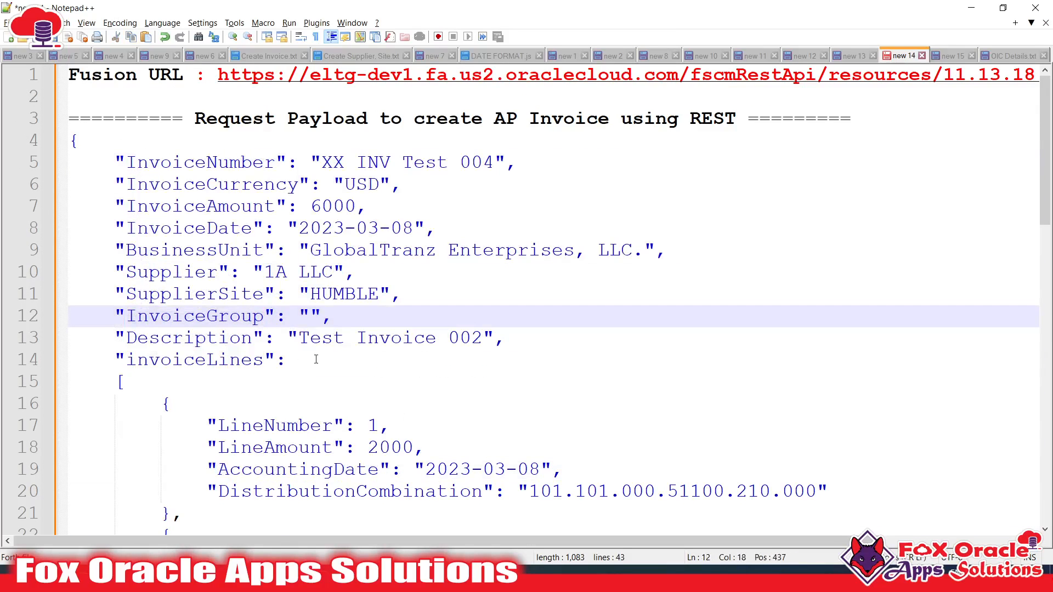
key("alt+Tab")
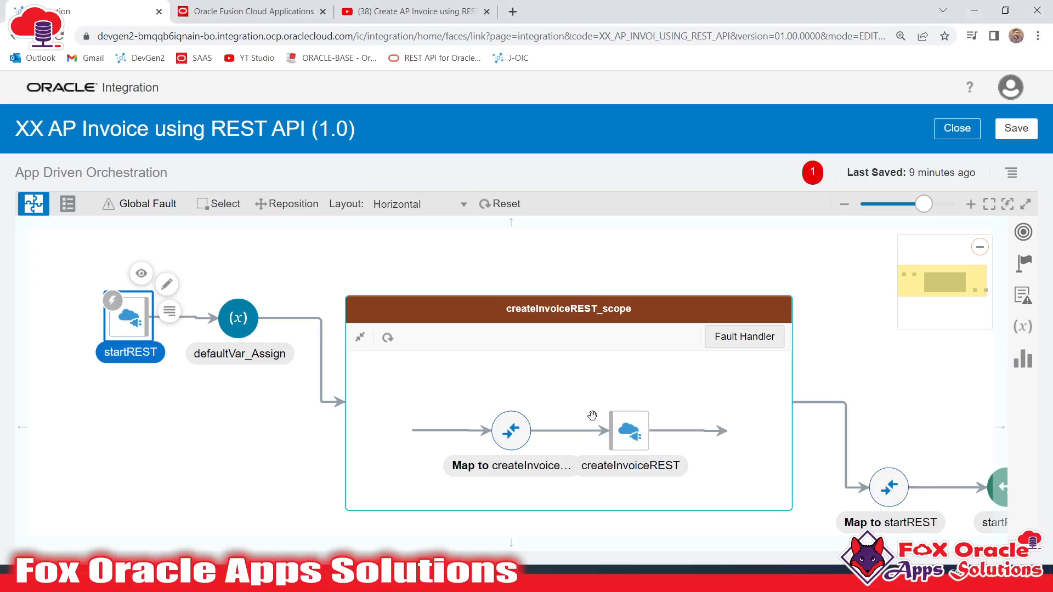
left_click(629, 447)
mouse_move(631, 434)
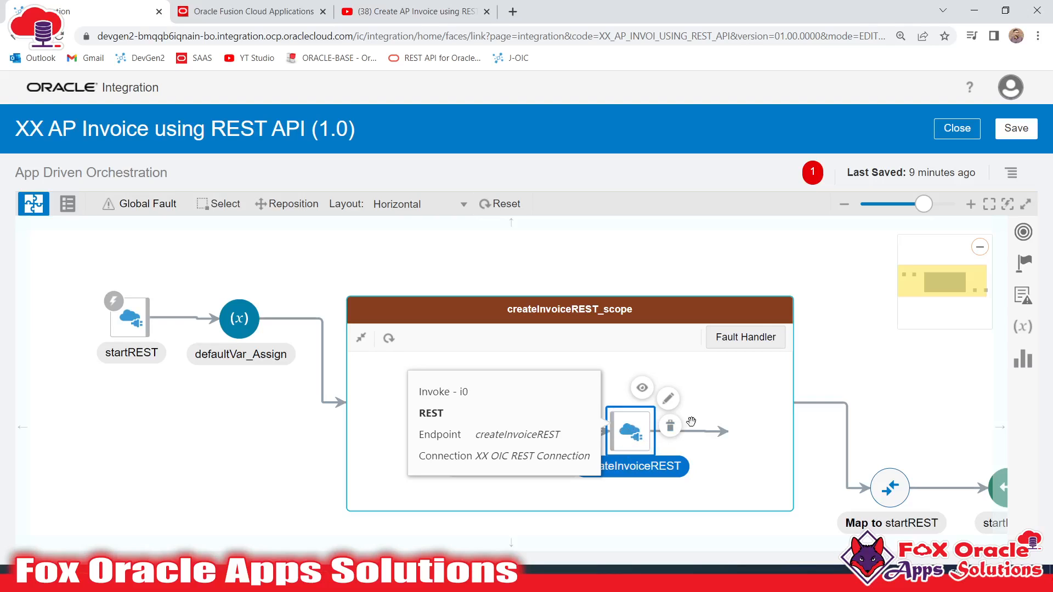
left_click(509, 445)
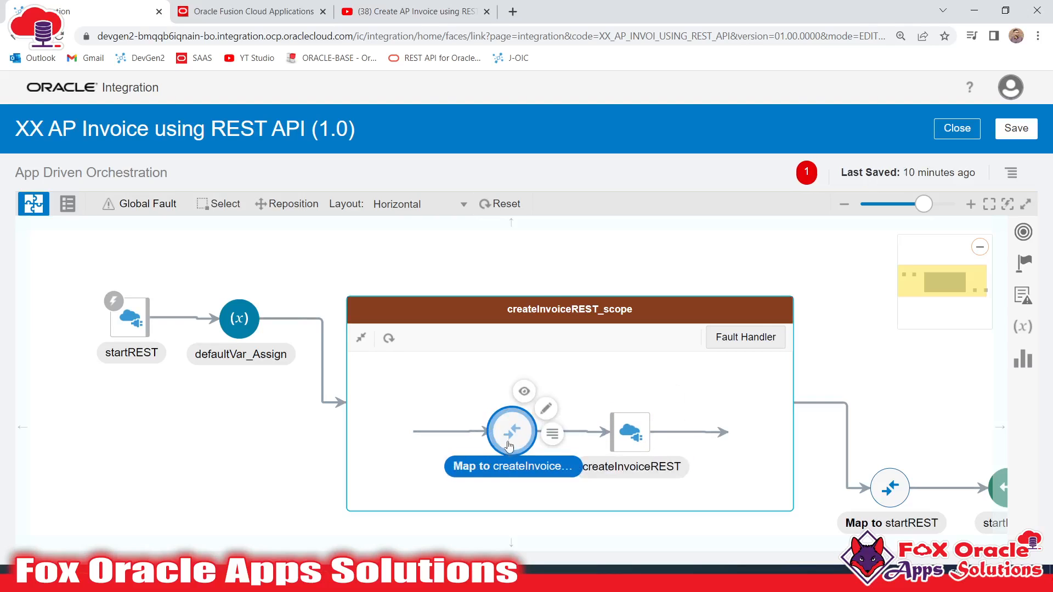
left_click(629, 438)
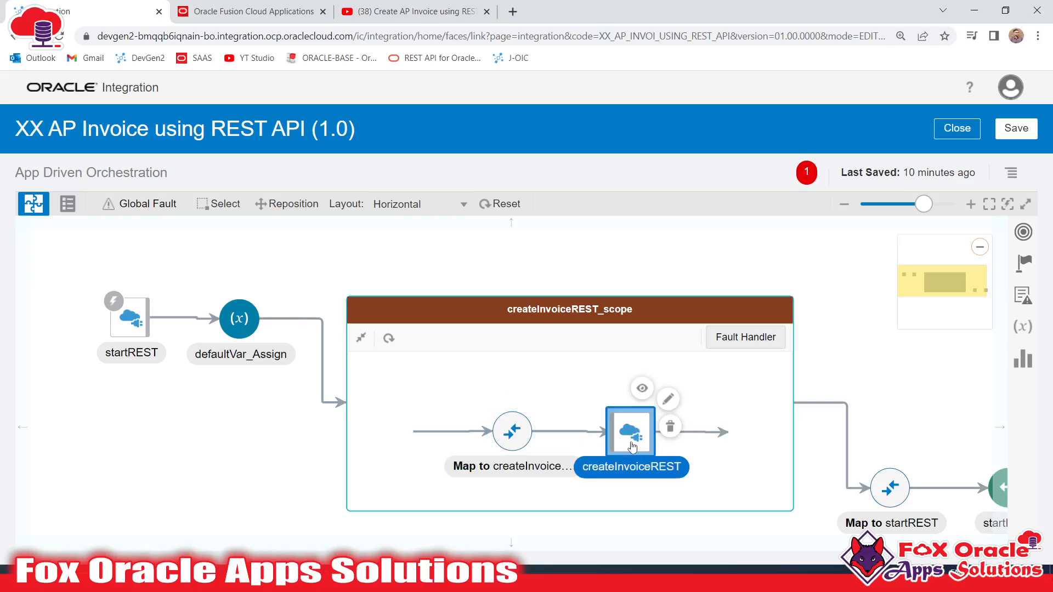
left_click(442, 402)
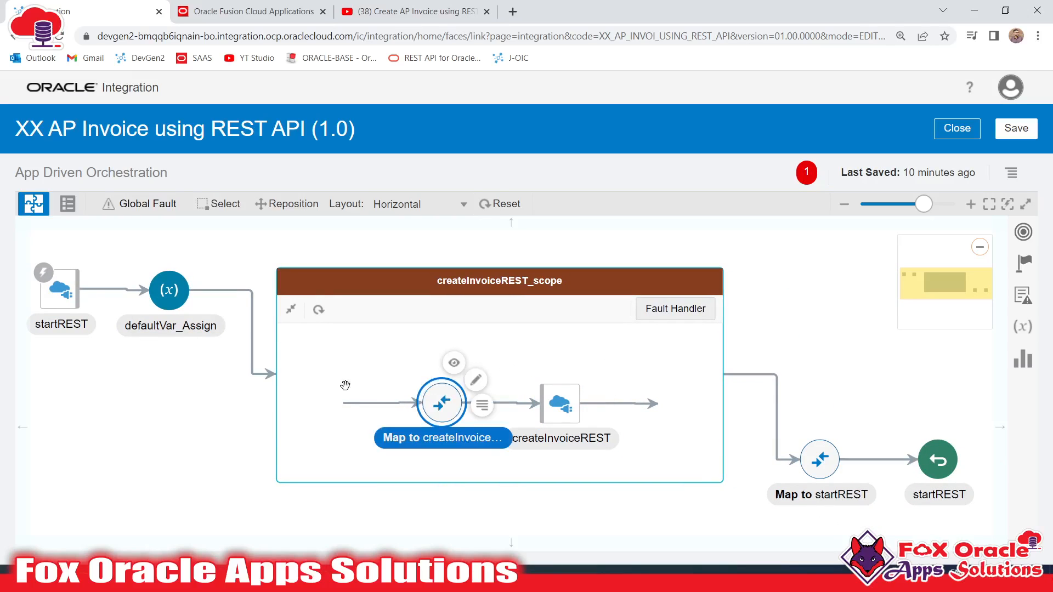
left_click(57, 291)
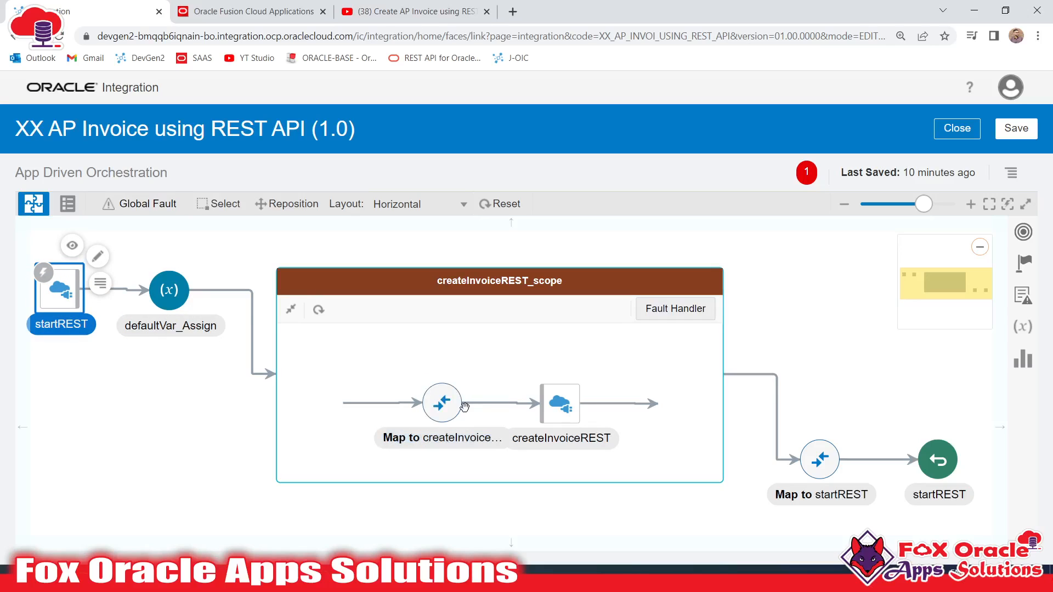
- Open the createInvoiceREST mapping for editing and expand the Request Wrapper in both the target and the startREST source
left_click(443, 404)
left_click(483, 384)
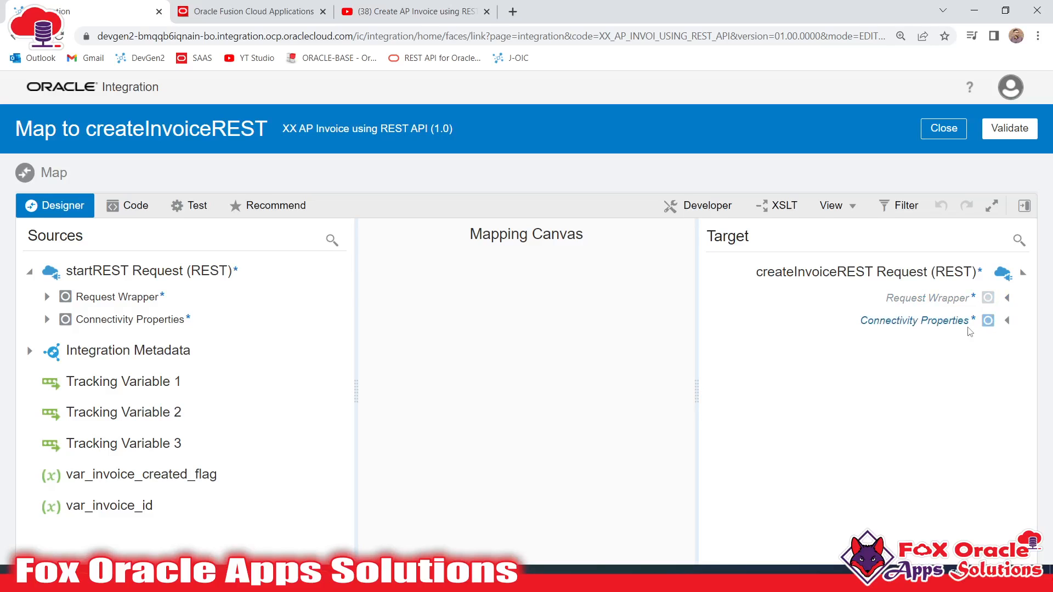
left_click(948, 323)
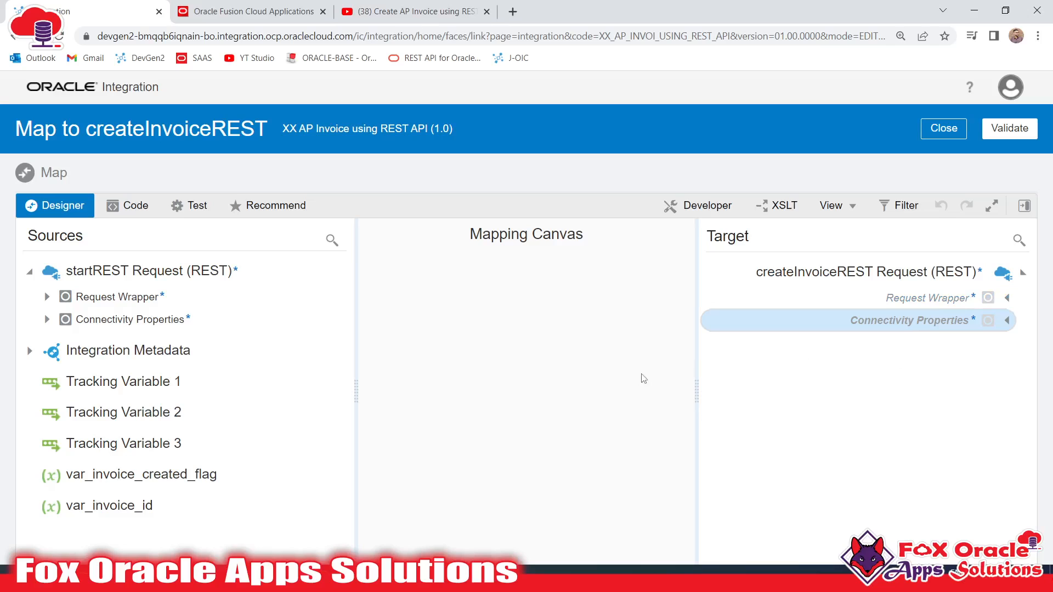
left_click(181, 319)
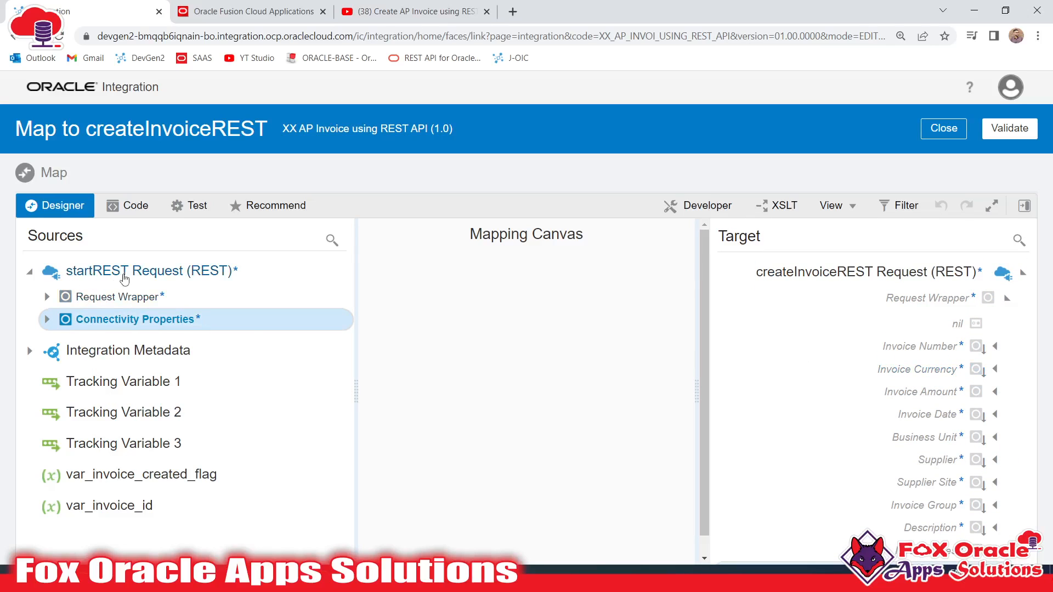
left_click(75, 300)
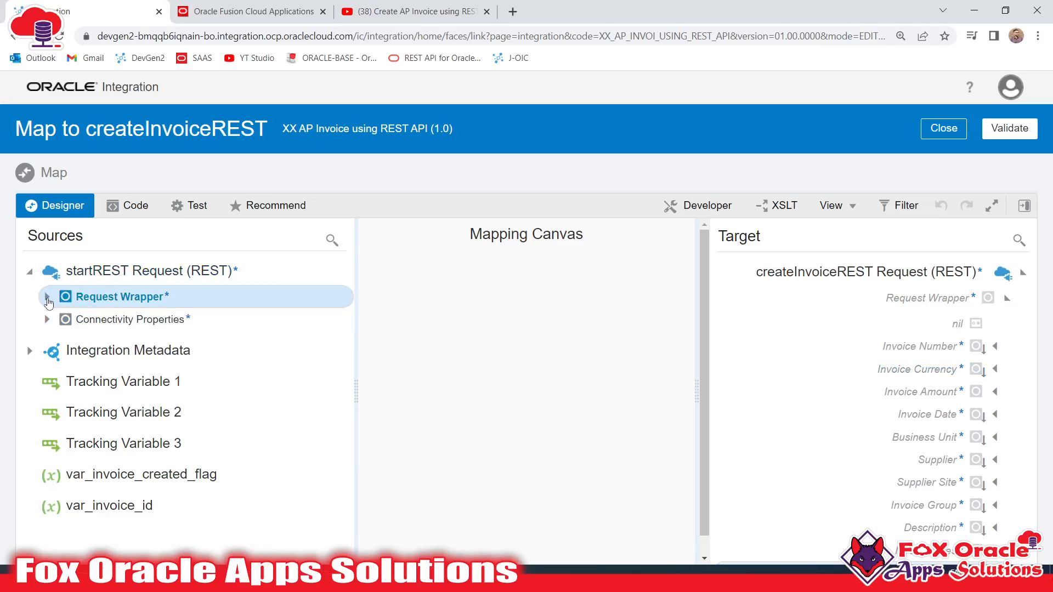
left_click(47, 297)
- Examine the invoice fields in the startREST source Request Wrapper, from Invoice Number down to Invoice Lines
scroll(104, 345, "down", 3)
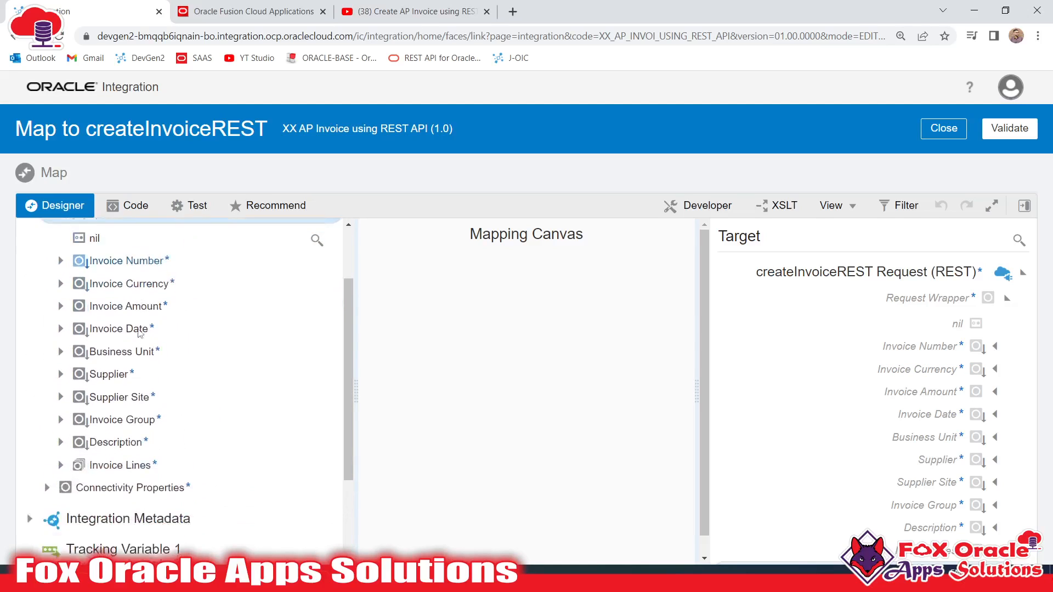
scroll(104, 349, "up", 3)
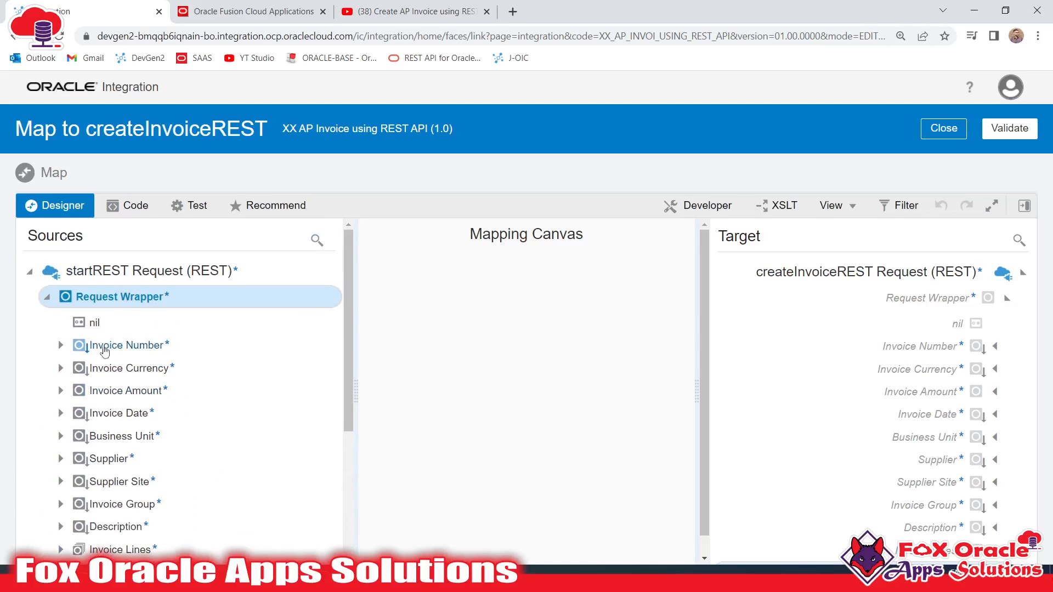
left_click(127, 276)
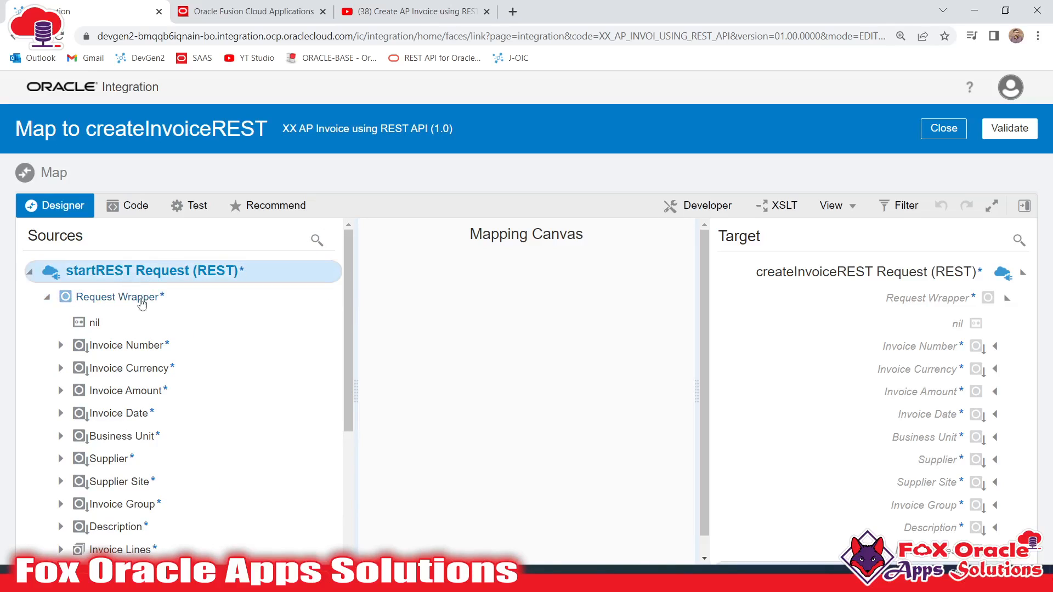
left_click(110, 346)
scroll(125, 391, "down", 4)
scroll(125, 390, "up", 3)
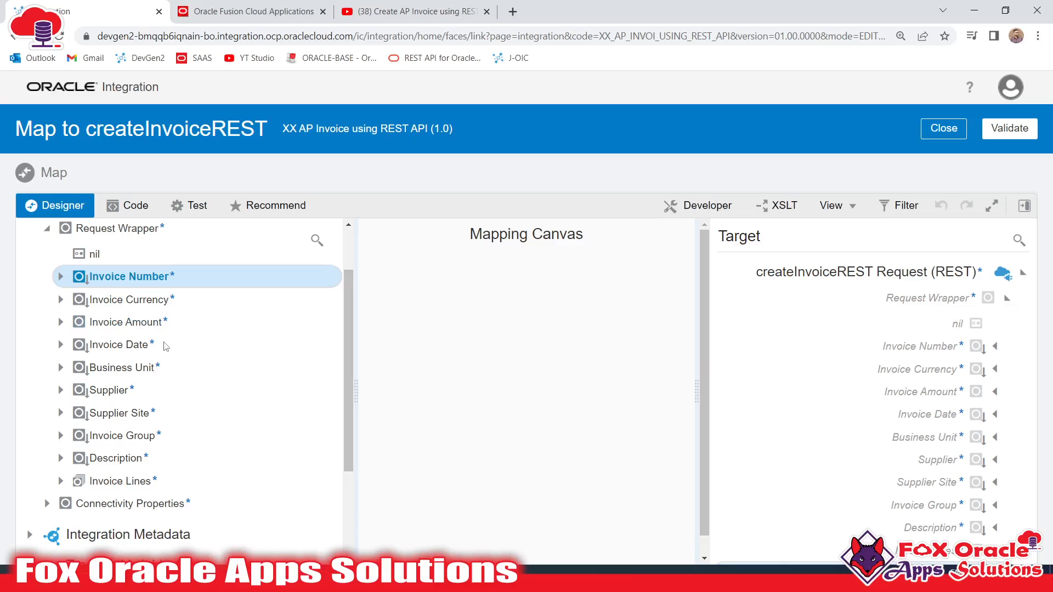
scroll(230, 379, "up", 2)
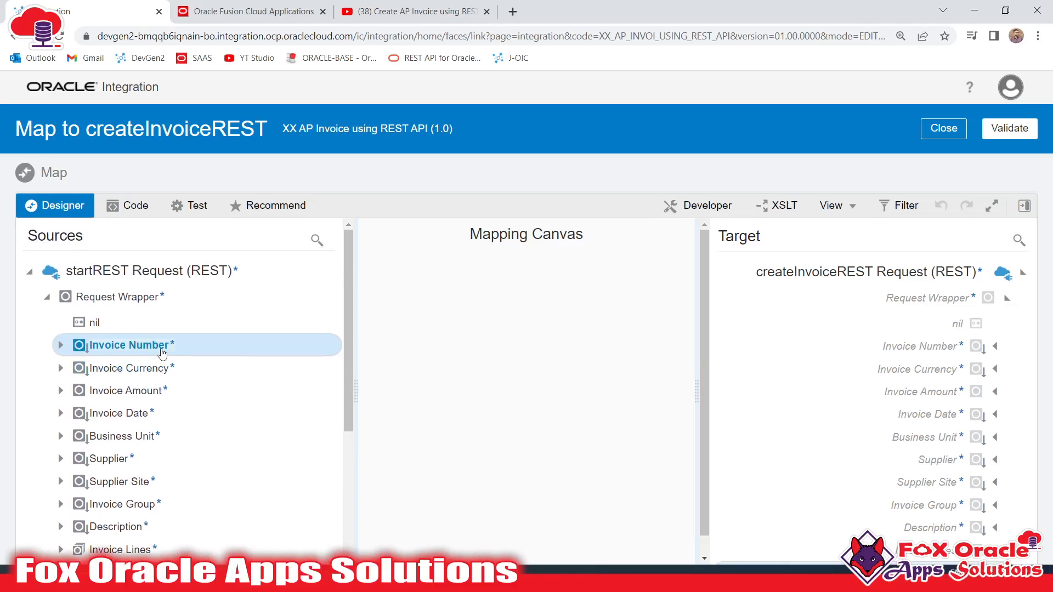
- Map the source Invoice Number, Invoice Currency, Invoice Amount and Invoice Date to the matching createInvoiceREST target fields
left_click_drag(265, 356, 851, 349)
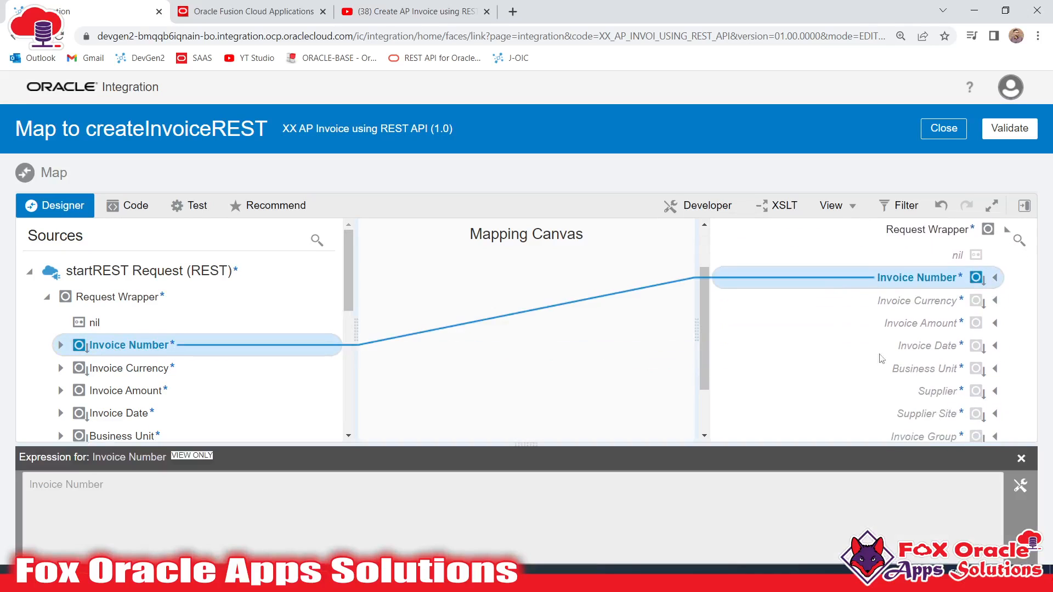
left_click(928, 305)
left_click_drag(146, 369, 873, 362)
left_click_drag(126, 390, 874, 372)
left_click_drag(140, 415, 866, 395)
- Switch to Notepad++ and review the header fields and invoiceLines array of the AP invoice request payload
left_click(300, 581)
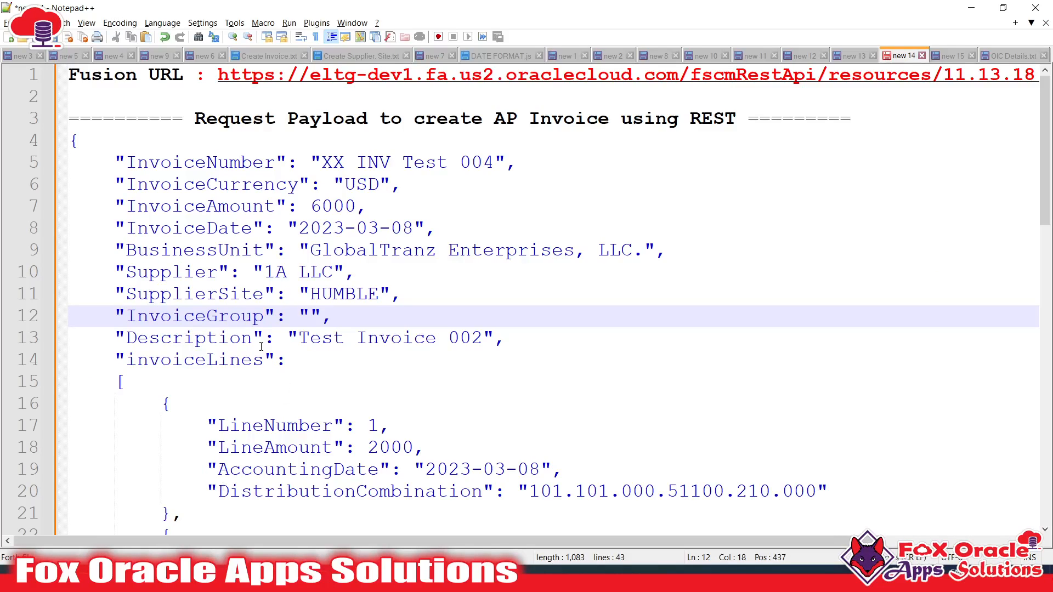
left_click_drag(114, 162, 287, 359)
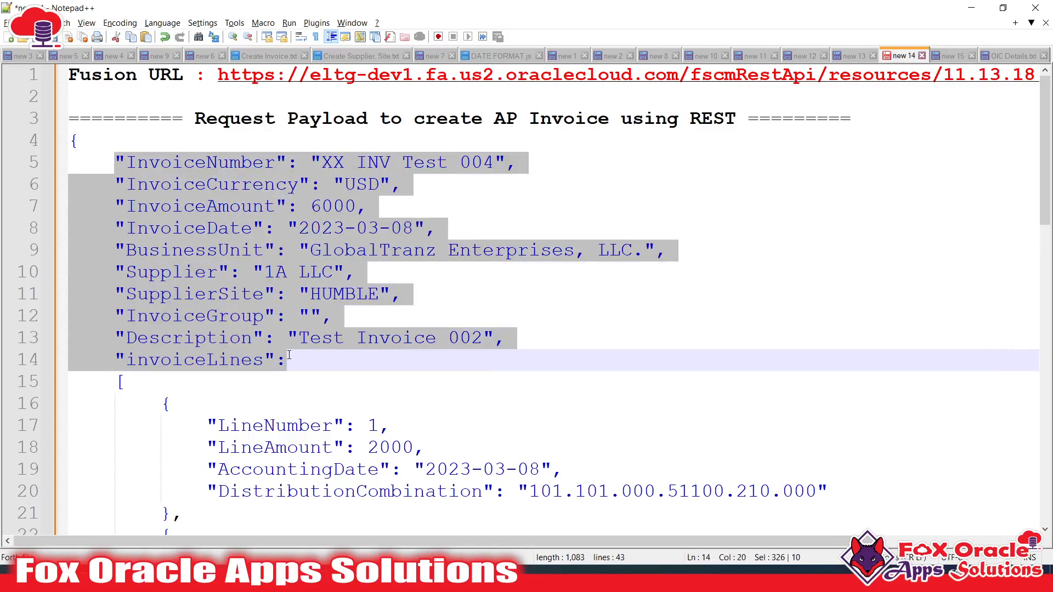
scroll(295, 412, "down", 1)
scroll(295, 412, "down", 5)
left_click(176, 406)
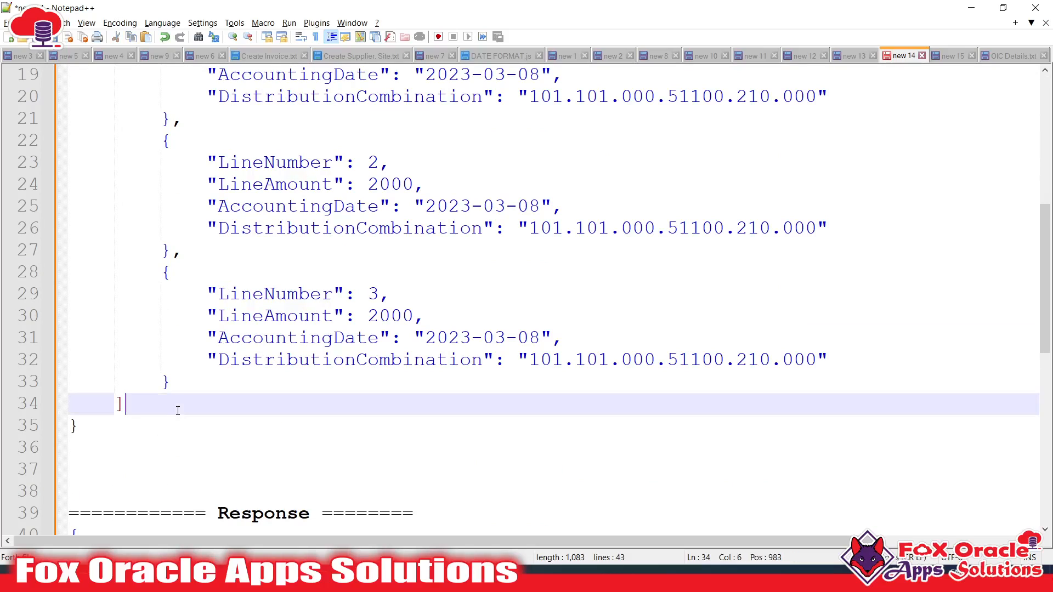
scroll(212, 414, "up", 1)
scroll(212, 414, "up", 5)
left_click(276, 321)
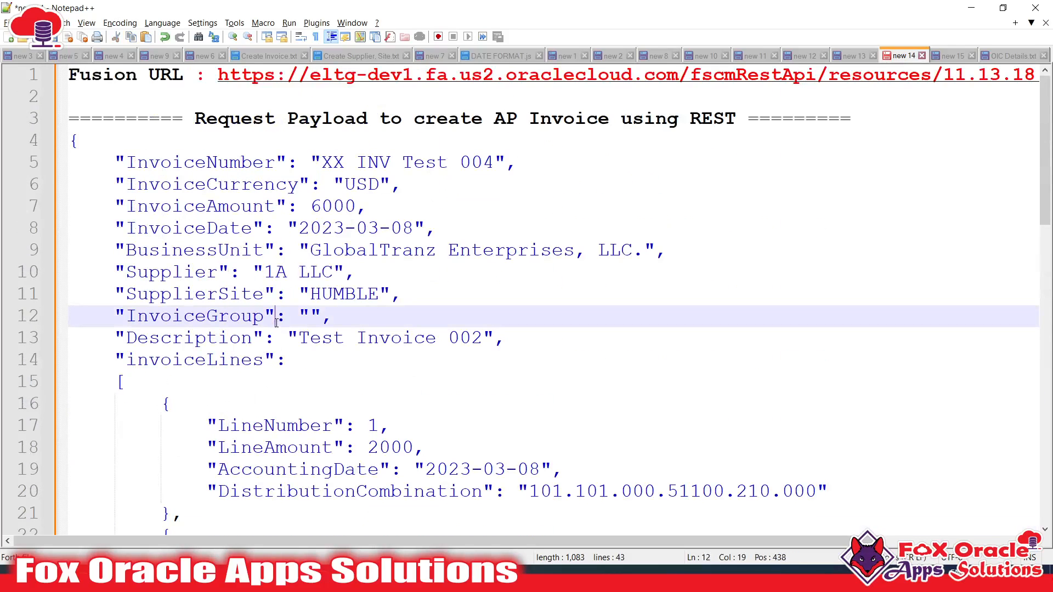
left_click(308, 254)
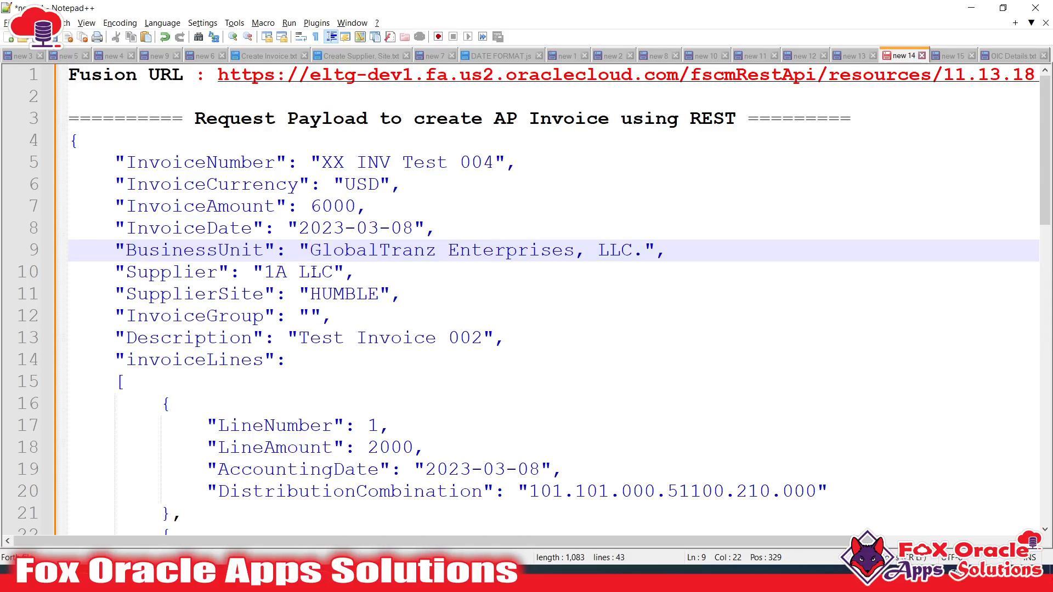
left_click(342, 241)
left_click(448, 250)
scroll(488, 292, "down", 3)
scroll(484, 294, "up", 3)
- Insert a new line after the SupplierSite entry in the request payload
left_click(453, 304)
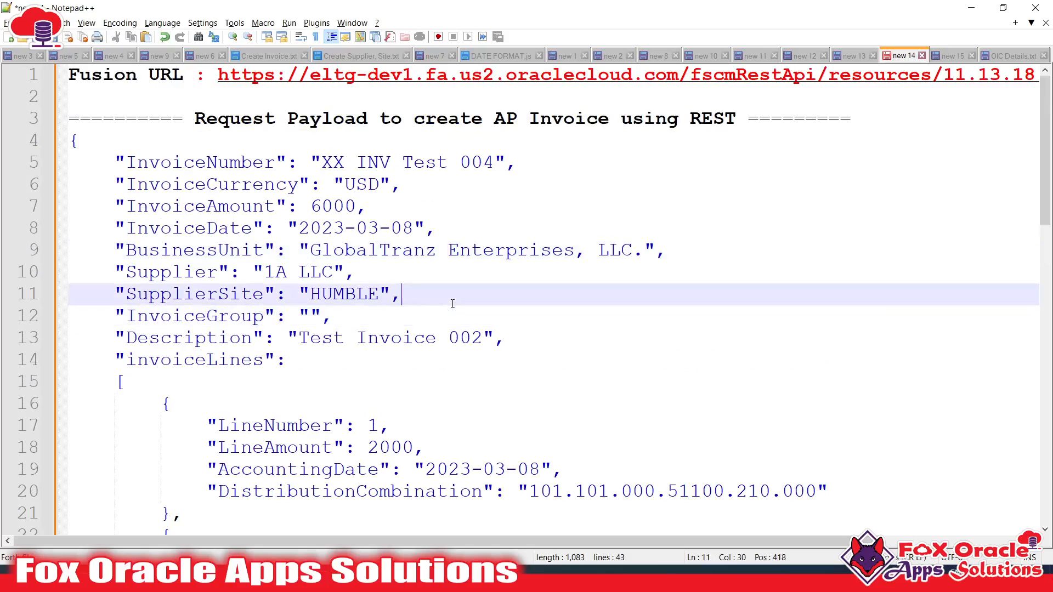
key("Return")
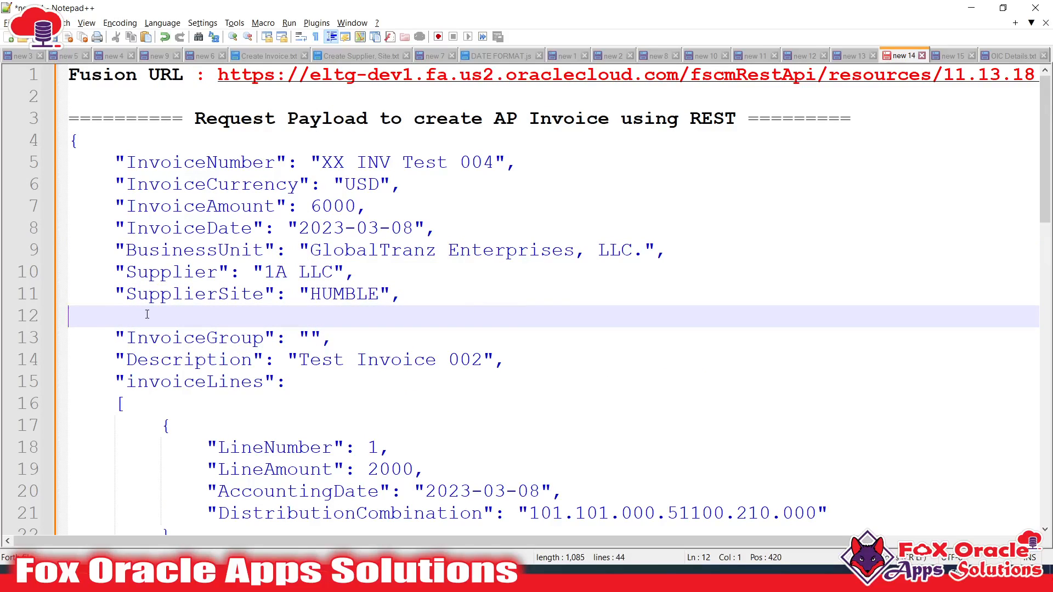
- Delete the empty line between SupplierSite and InvoiceGroup in the AP invoice request payload
key("BackSpace")
scroll(399, 336, "down", 4)
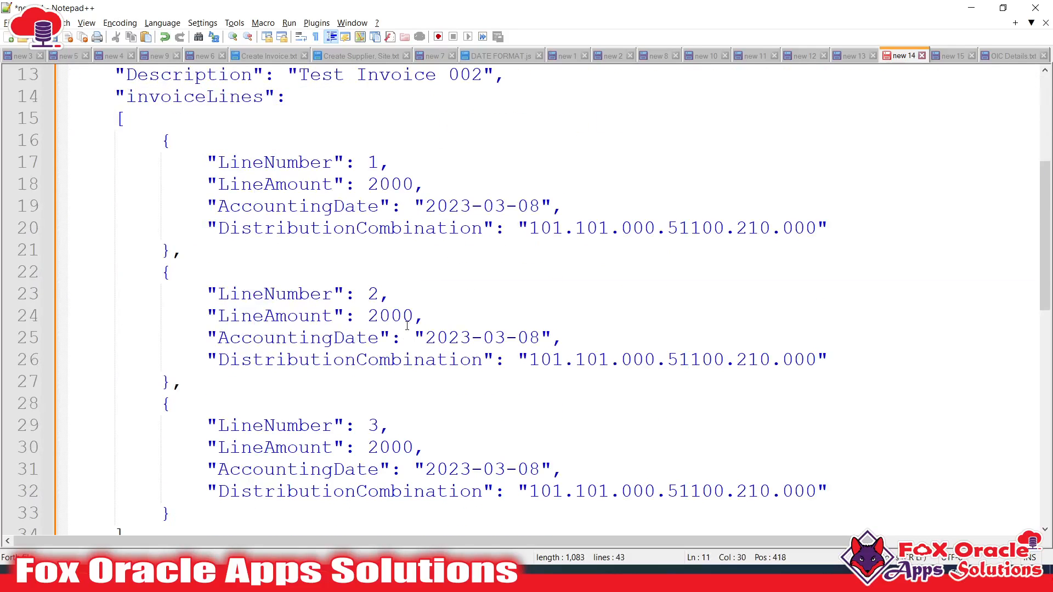
scroll(399, 336, "up", 4)
- Switch to the Oracle Integration mapper and map source Business Unit, Supplier and Supplier Site to the matching createInvoiceREST target elements
key("alt+Tab")
scroll(833, 326, "down", 2)
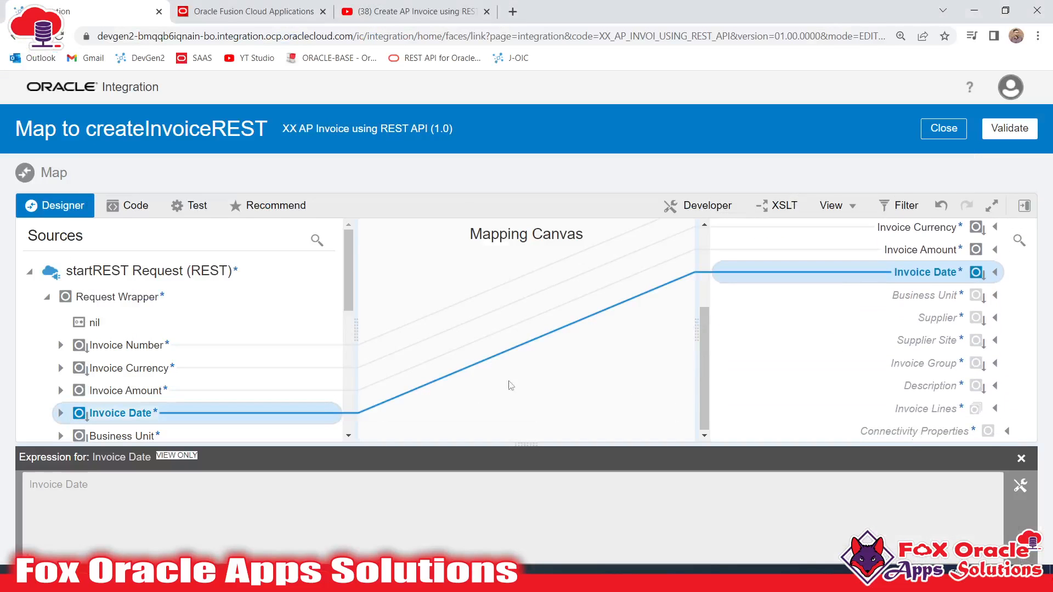
scroll(189, 386, "down", 1)
left_click_drag(129, 372, 884, 297)
left_click_drag(109, 390, 935, 318)
scroll(735, 364, "down", 2)
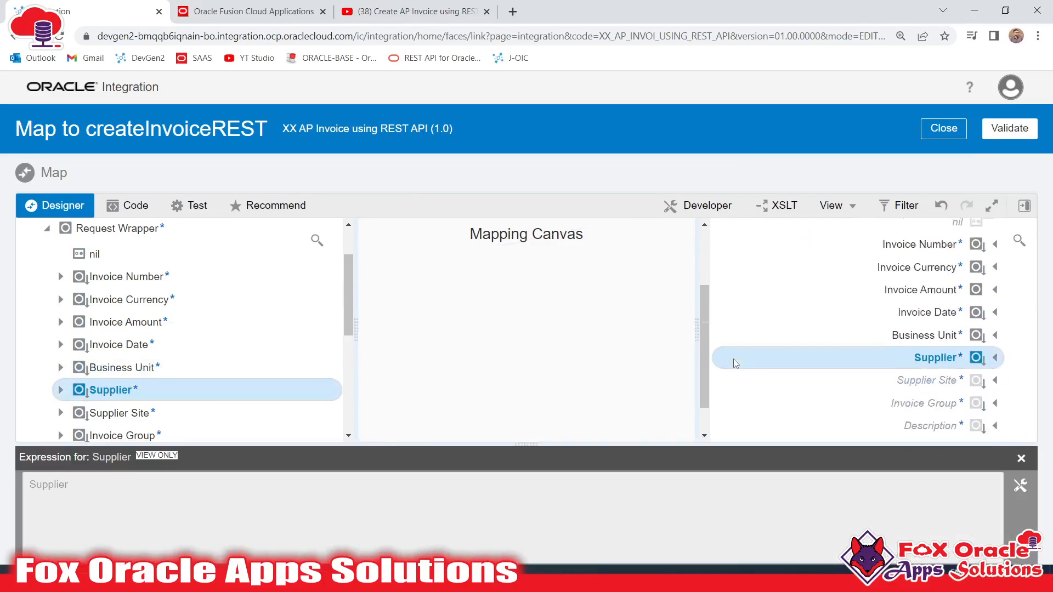
left_click_drag(118, 413, 894, 396)
scroll(182, 399, "down", 1)
left_click_drag(181, 369, 910, 397)
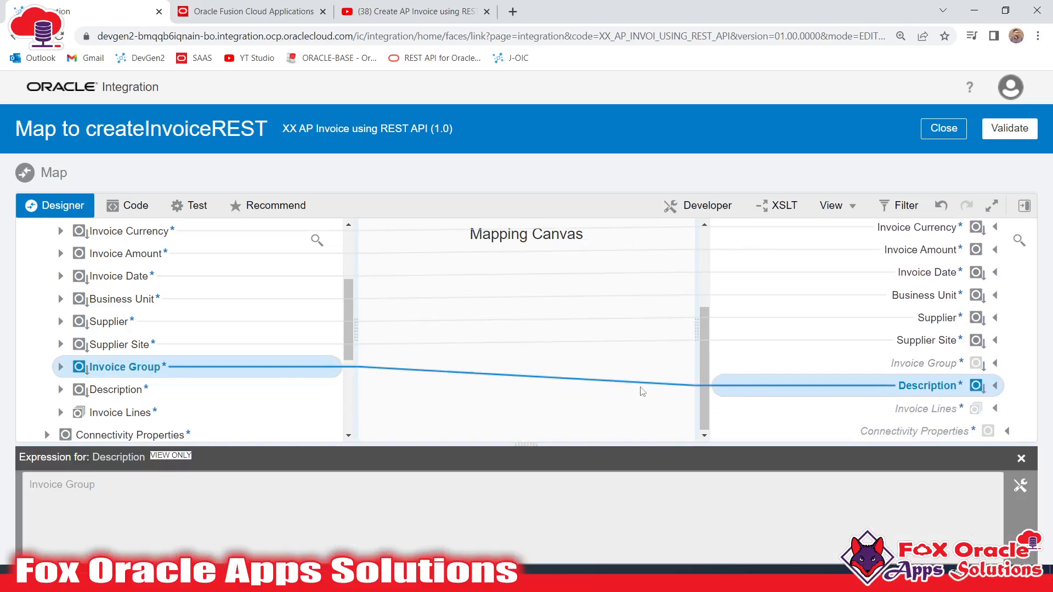
right_click(945, 387)
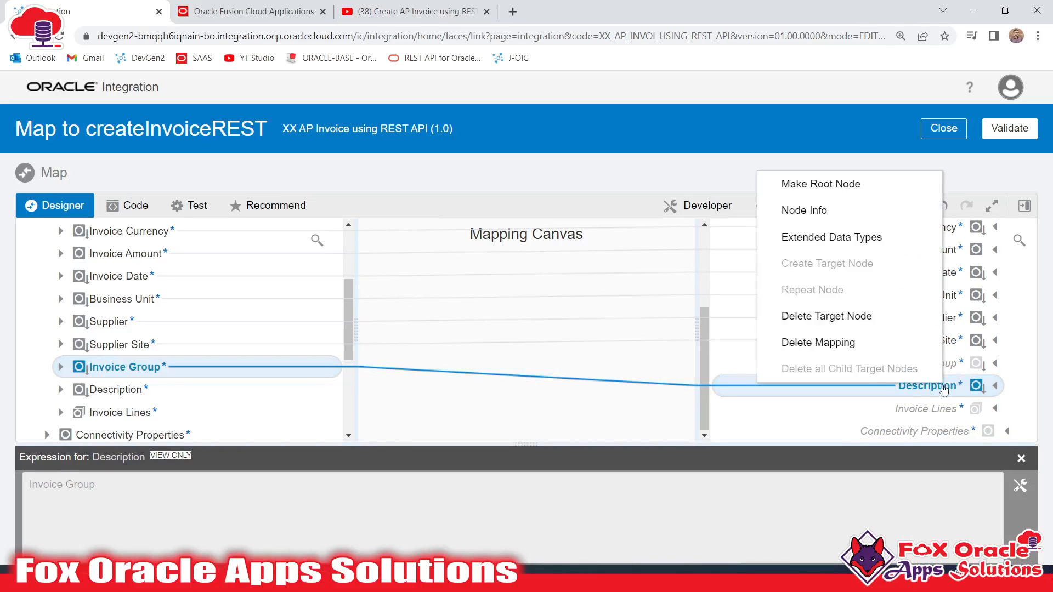
left_click(814, 317)
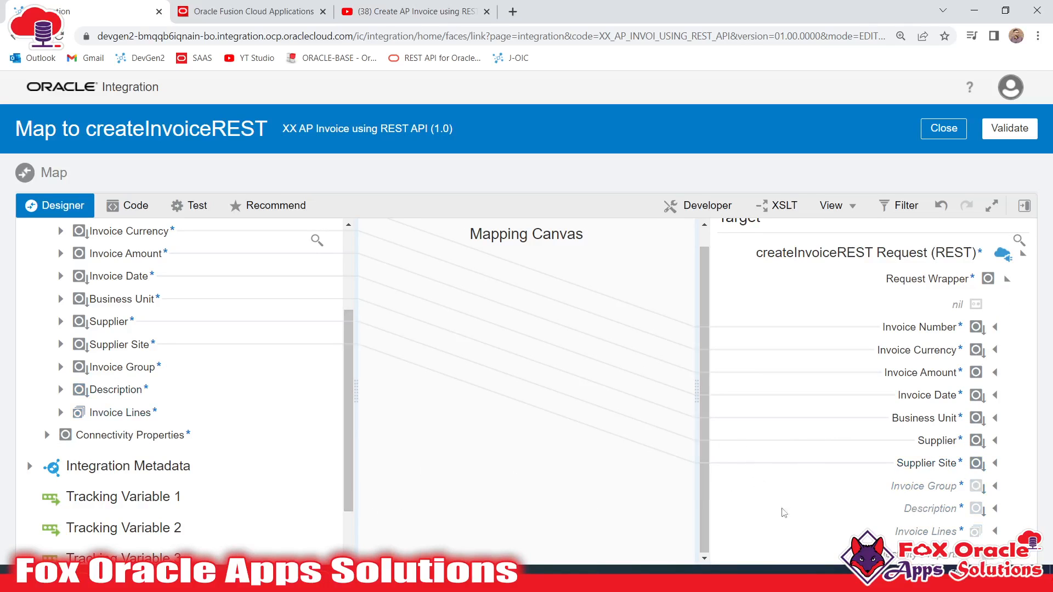
- Map the source Invoice Group and Description to the same-named target elements of the createInvoiceREST request
left_click_drag(80, 367, 816, 487)
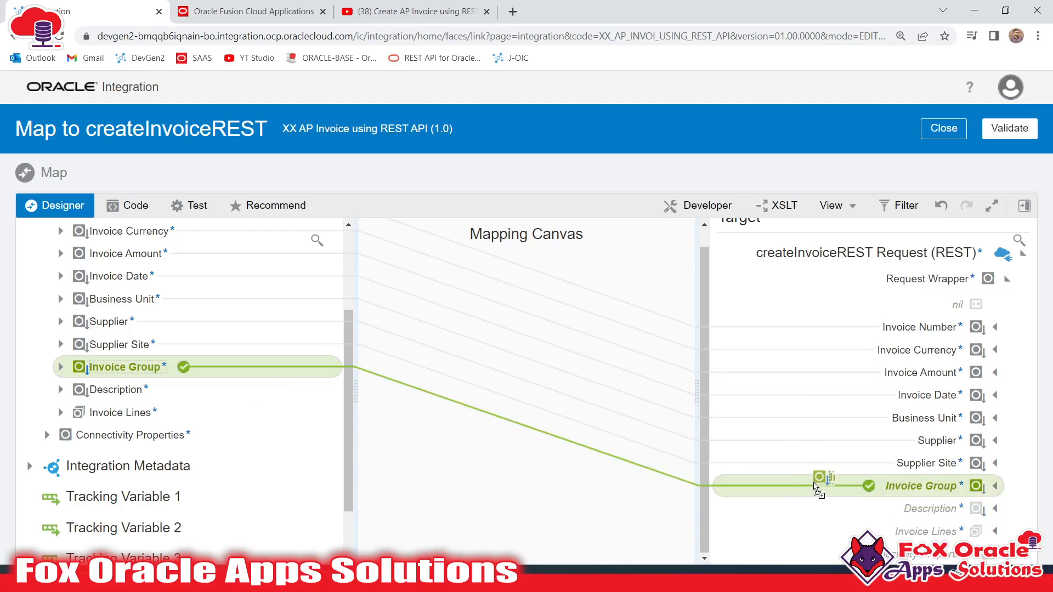
left_click_drag(114, 391, 819, 429)
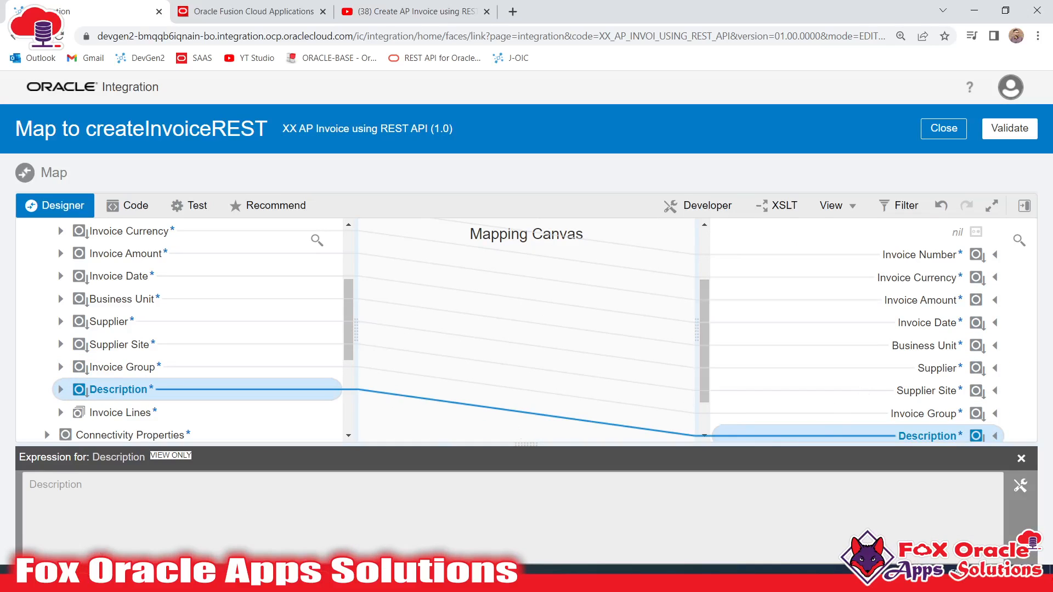
- Switch to Notepad++ and examine the payload's header fields and the structure of the line objects inside the invoiceLines array
key("alt+Tab")
scroll(183, 381, "down", 4)
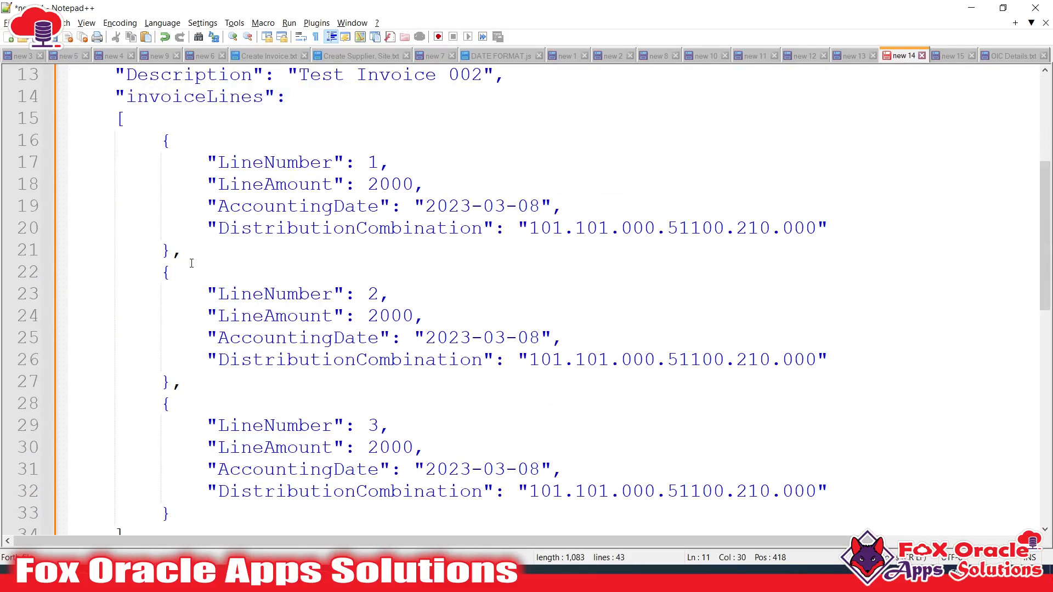
left_click_drag(148, 152, 173, 250)
scroll(233, 259, "up", 4)
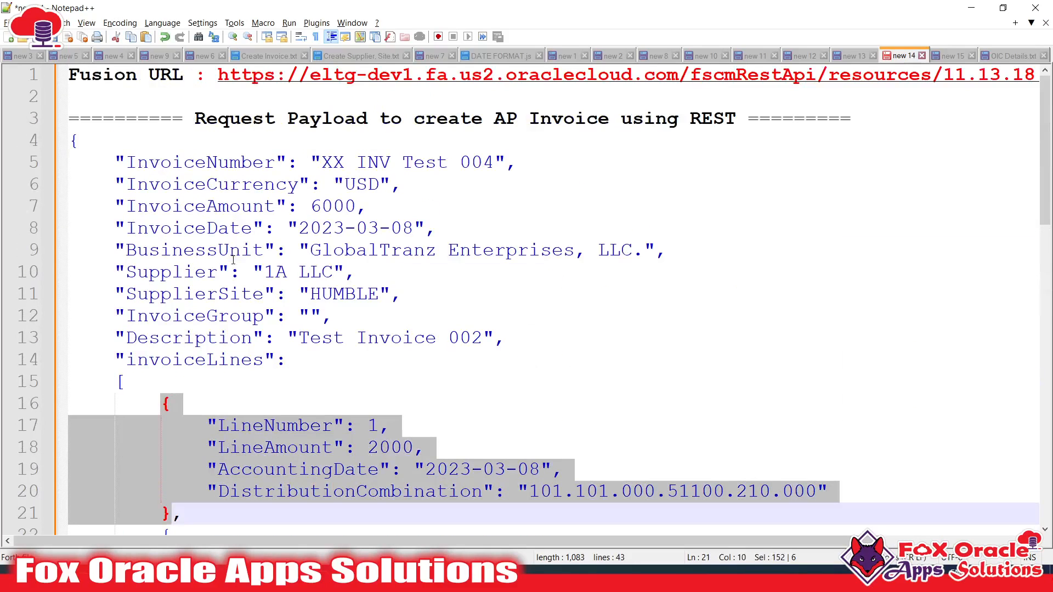
left_click_drag(211, 162, 83, 228)
scroll(148, 247, "down", 3)
left_click_drag(161, 205, 183, 294)
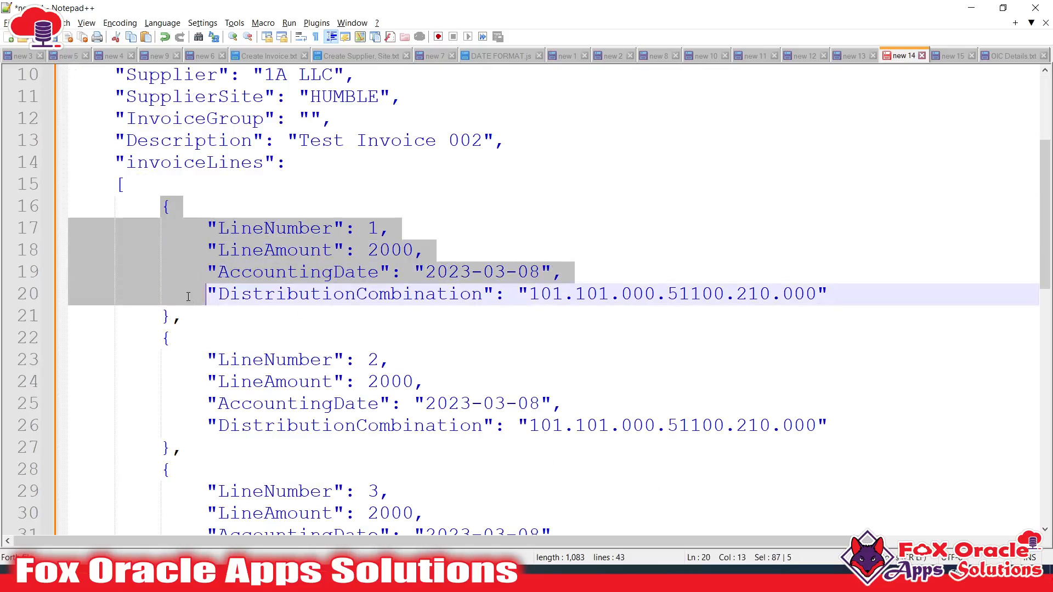
scroll(200, 344, "down", 3)
scroll(201, 344, "down", 2)
scroll(207, 401, "up", 3)
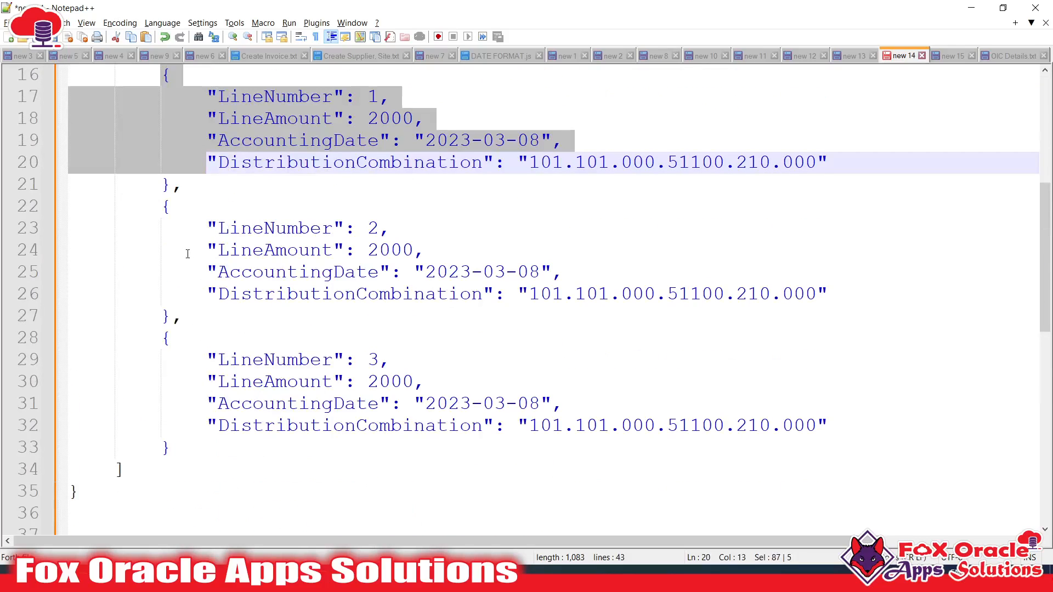
scroll(188, 254, "up", 1)
left_click_drag(161, 141, 173, 250)
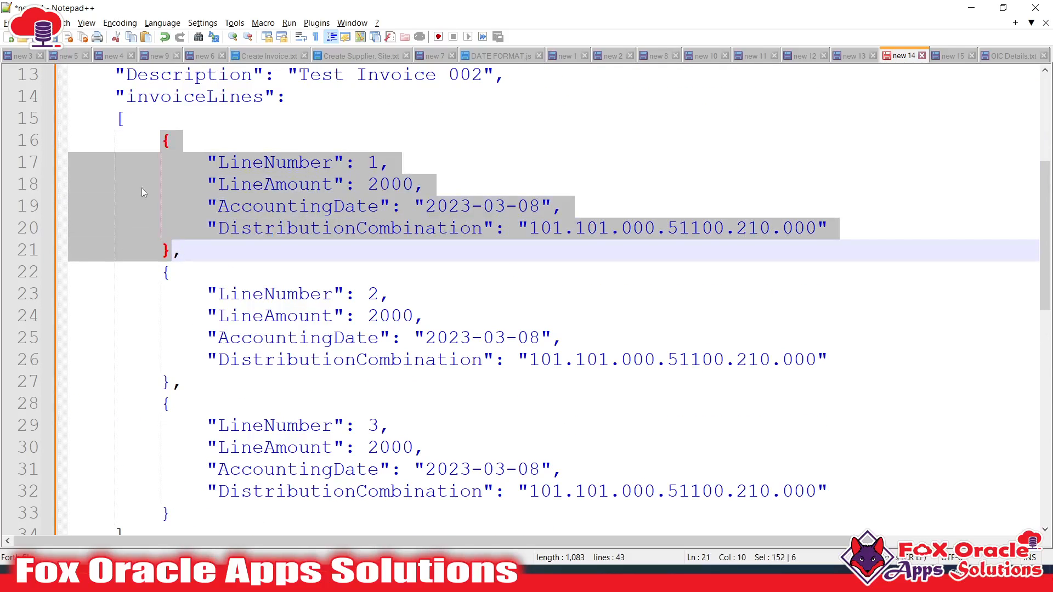
left_click(125, 120)
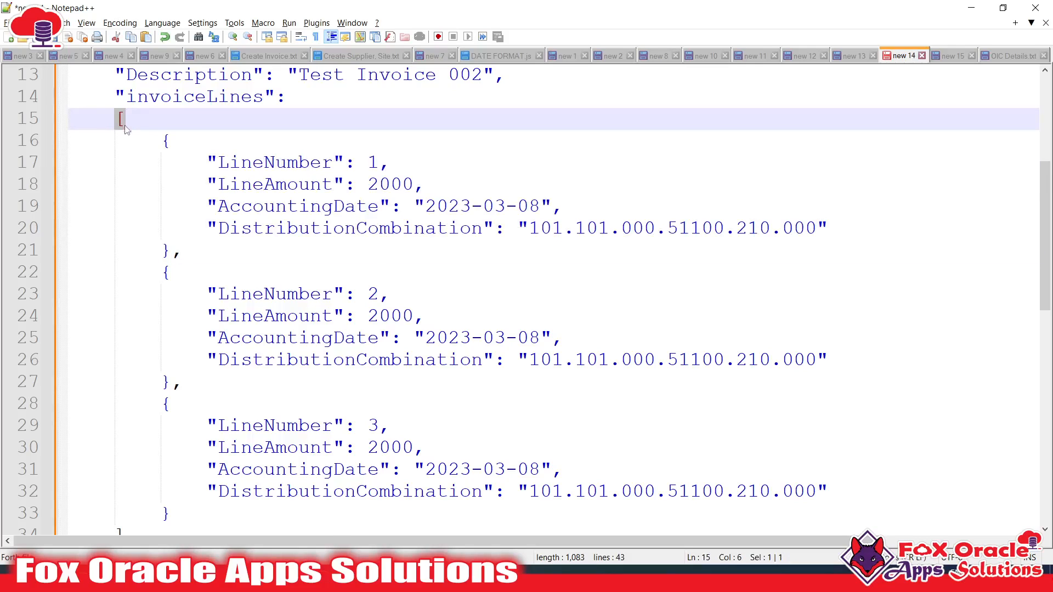
scroll(149, 340, "down", 3)
left_click(149, 339, "shift")
scroll(149, 340, "up", 4)
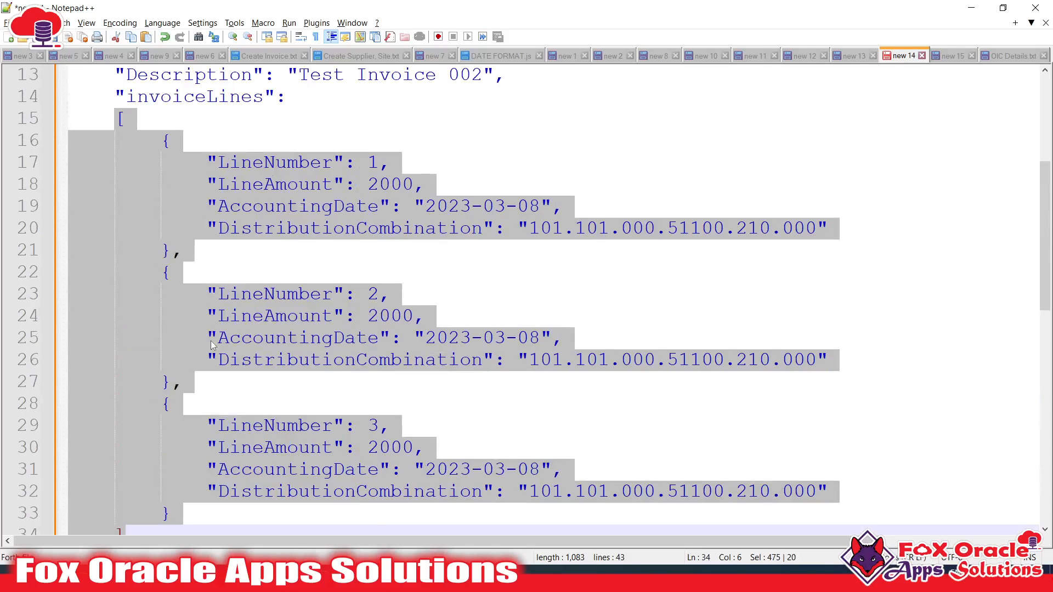
left_click(157, 228)
left_click_drag(161, 206, 176, 316)
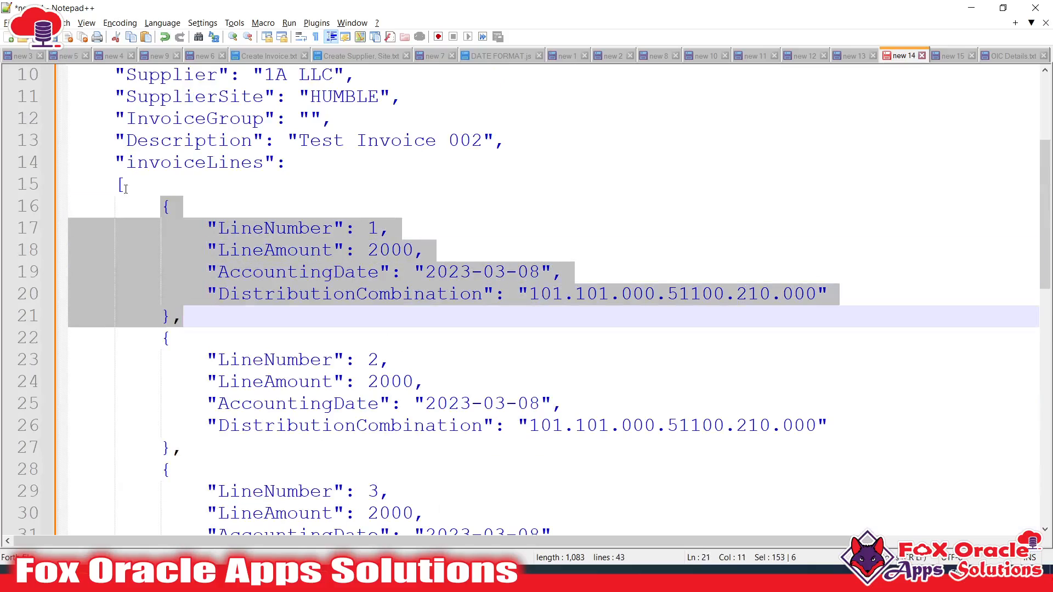
left_click(120, 185)
left_click(162, 207)
left_click(182, 317, "shift")
scroll(165, 269, "down", 2)
left_click_drag(163, 211, 167, 448)
scroll(189, 423, "up", 3)
left_click(122, 251)
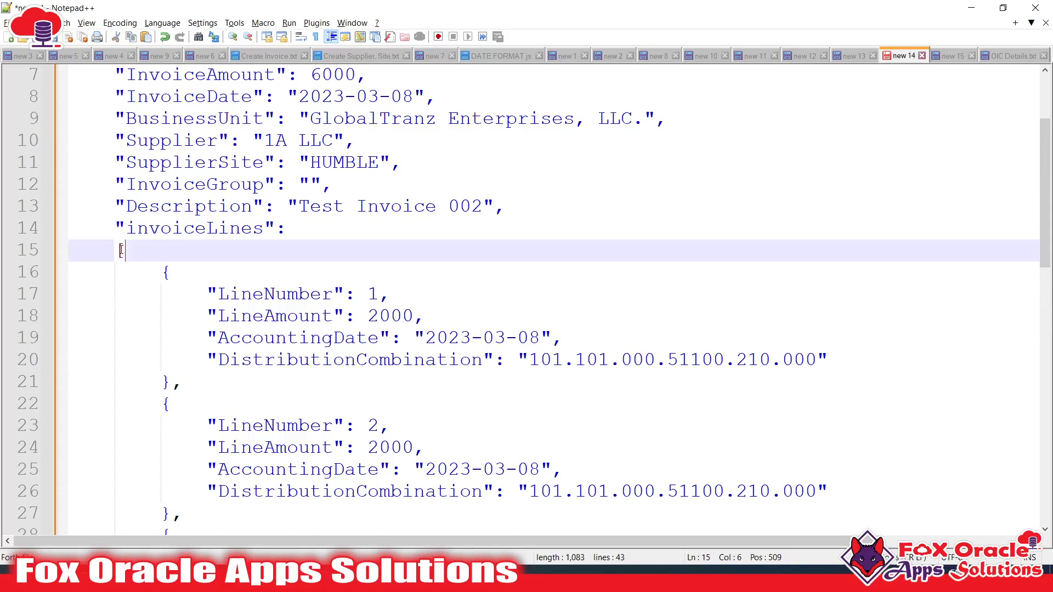
scroll(144, 264, "up", 3)
- Compare the mapper's source Invoice Lines element with the invoiceLines array name in the Notepad++ payload
key("alt+Tab")
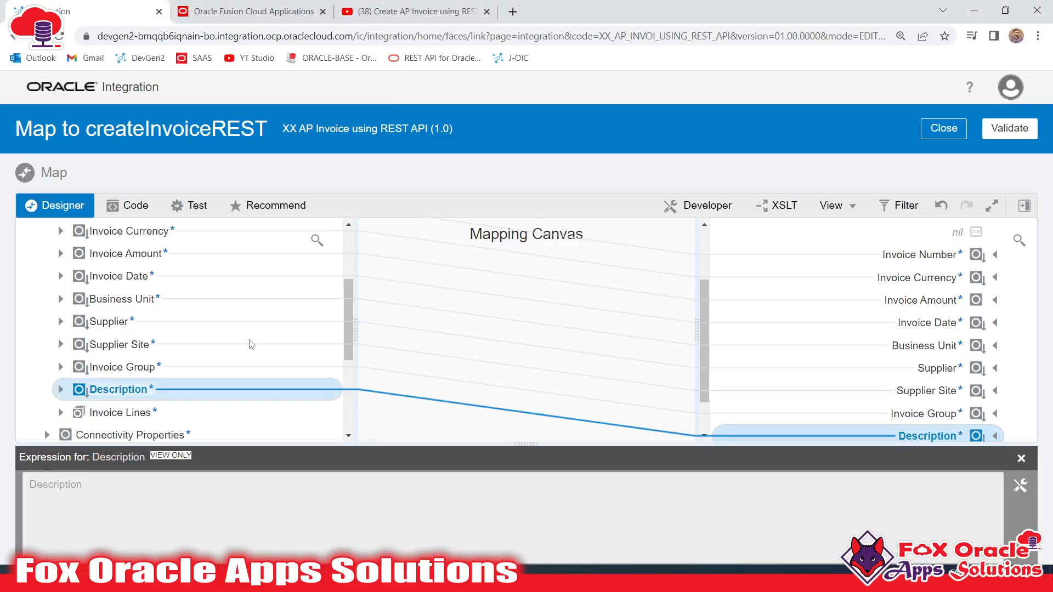
scroll(109, 307, "down", 2)
scroll(77, 301, "up", 1)
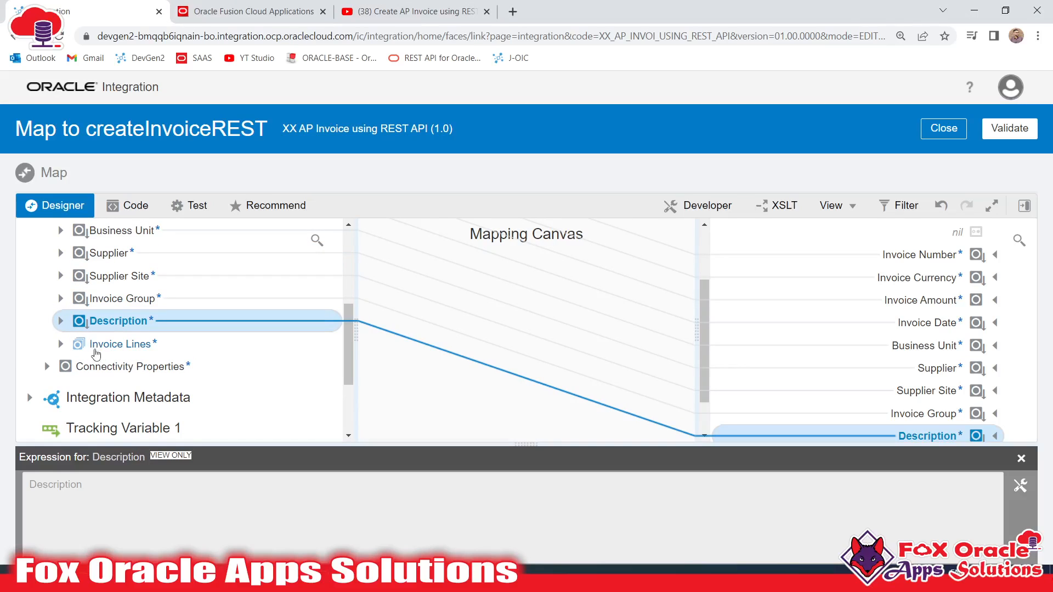
key("alt+Tab")
scroll(181, 286, "down", 1)
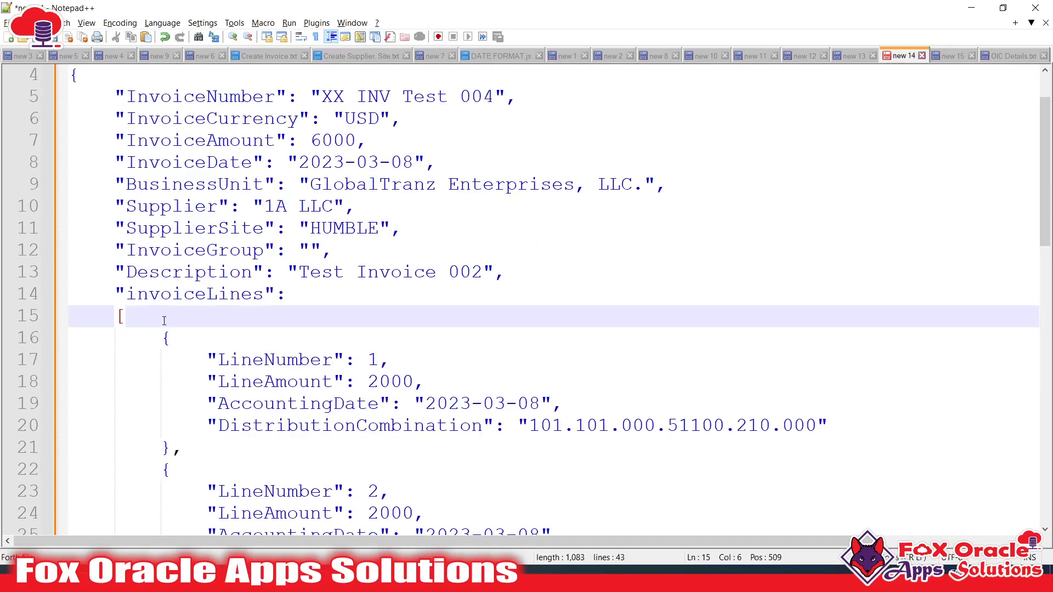
left_click(176, 296)
double_click(175, 299)
- Return to the Oracle Integration mapper, expand Invoice Lines in source and target, and map the repeating Invoice Lines element
key("alt+Tab")
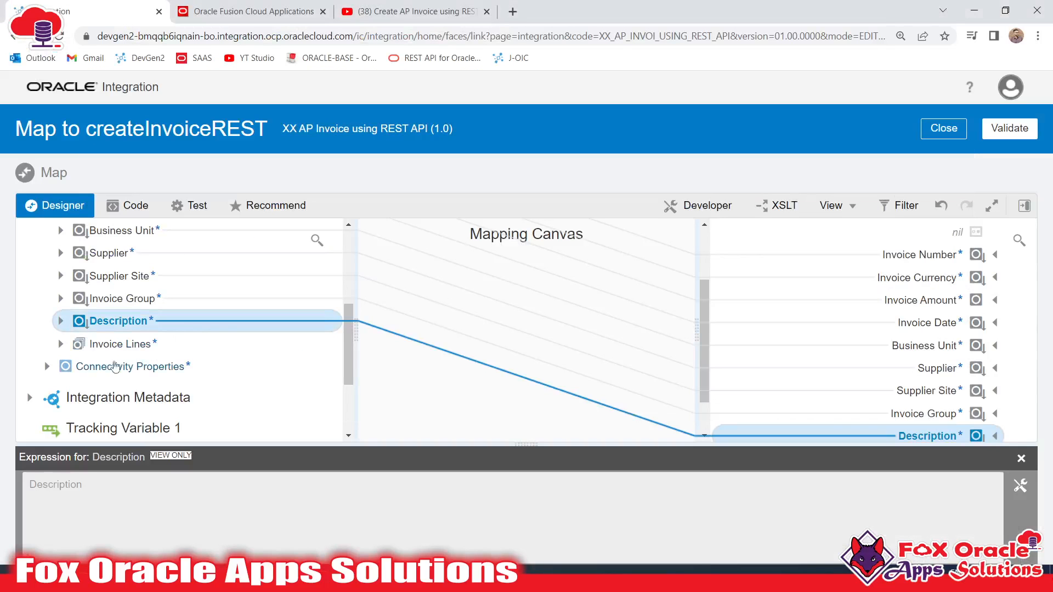
left_click(61, 344)
scroll(65, 352, "down", 2)
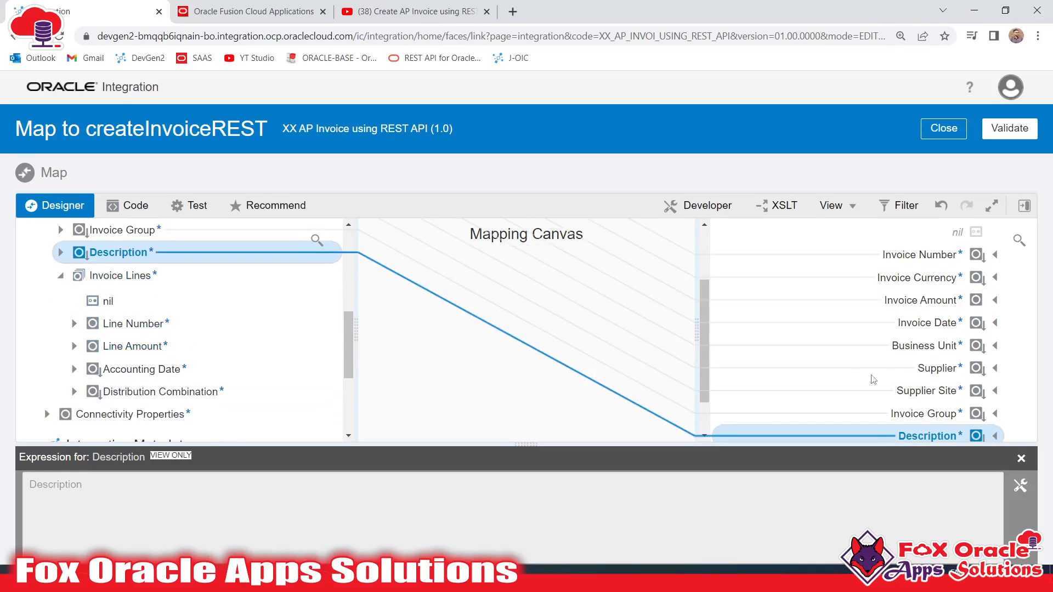
scroll(1003, 425, "down", 2)
left_click(994, 409)
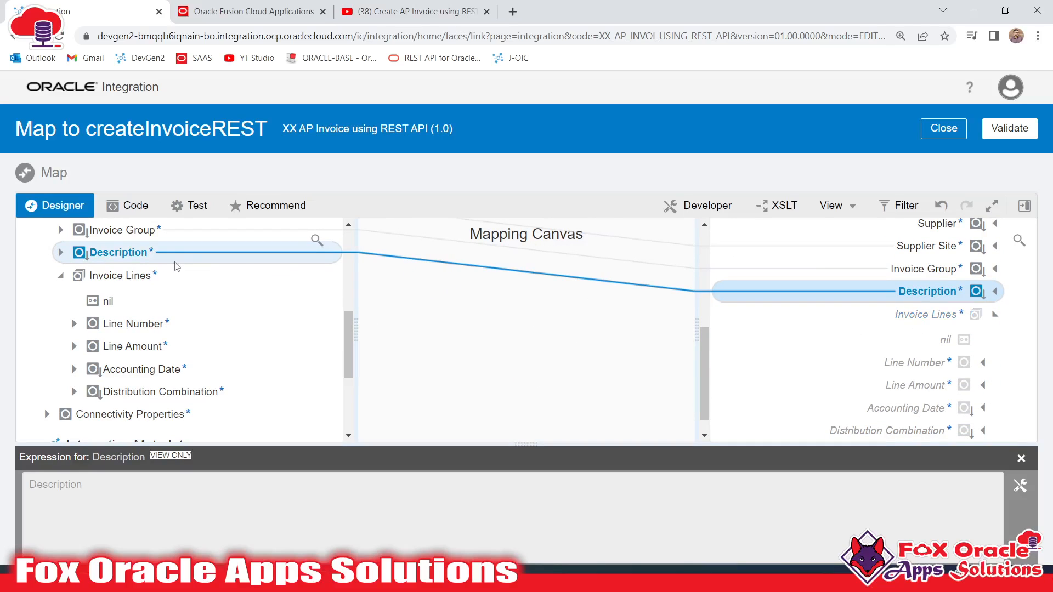
left_click_drag(117, 276, 878, 313)
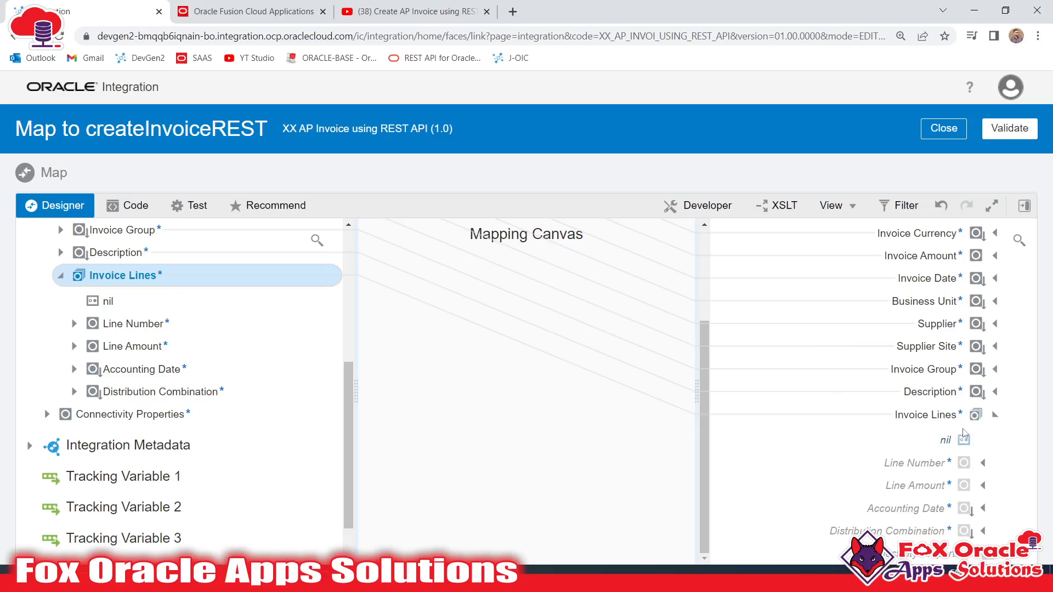
- Map Line Number, Line Amount, Accounting Date and Distribution Combination under Invoice Lines to their matching targets, and close the expression editor
left_click_drag(153, 328, 851, 464)
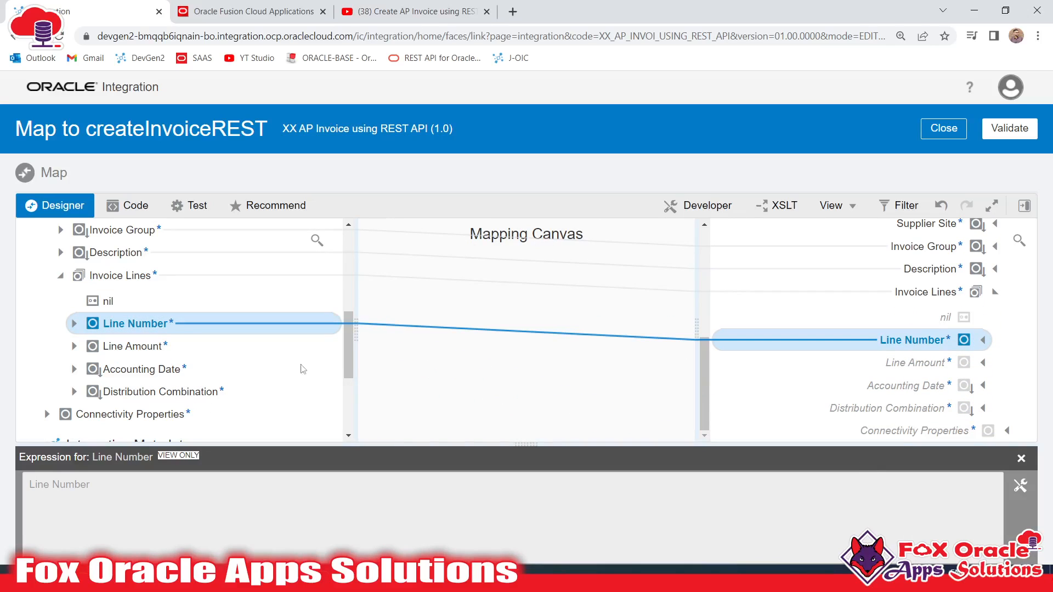
left_click_drag(92, 347, 849, 378)
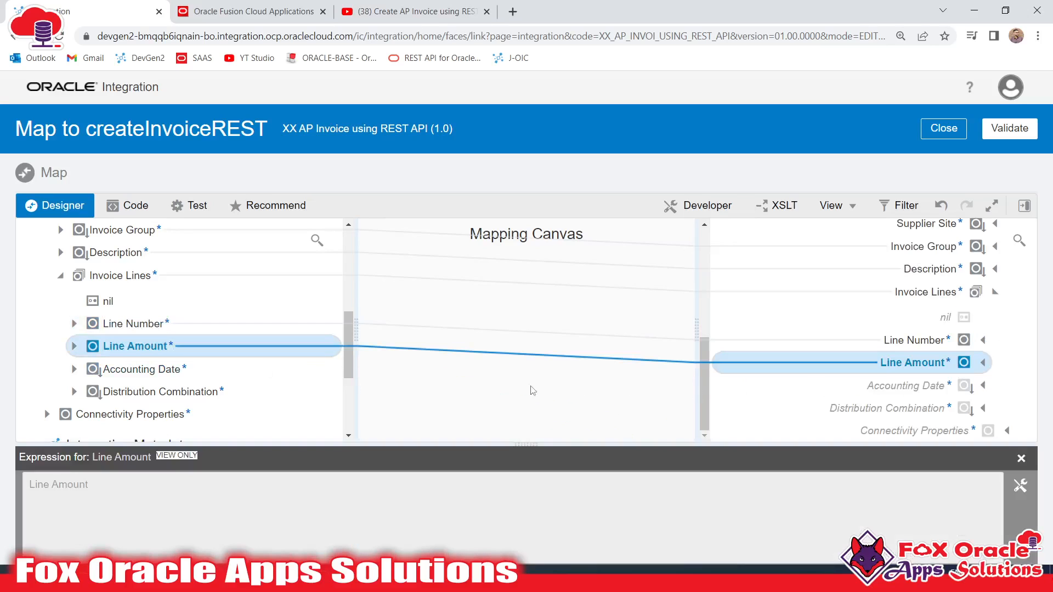
left_click_drag(170, 376, 867, 388)
left_click_drag(123, 392, 857, 420)
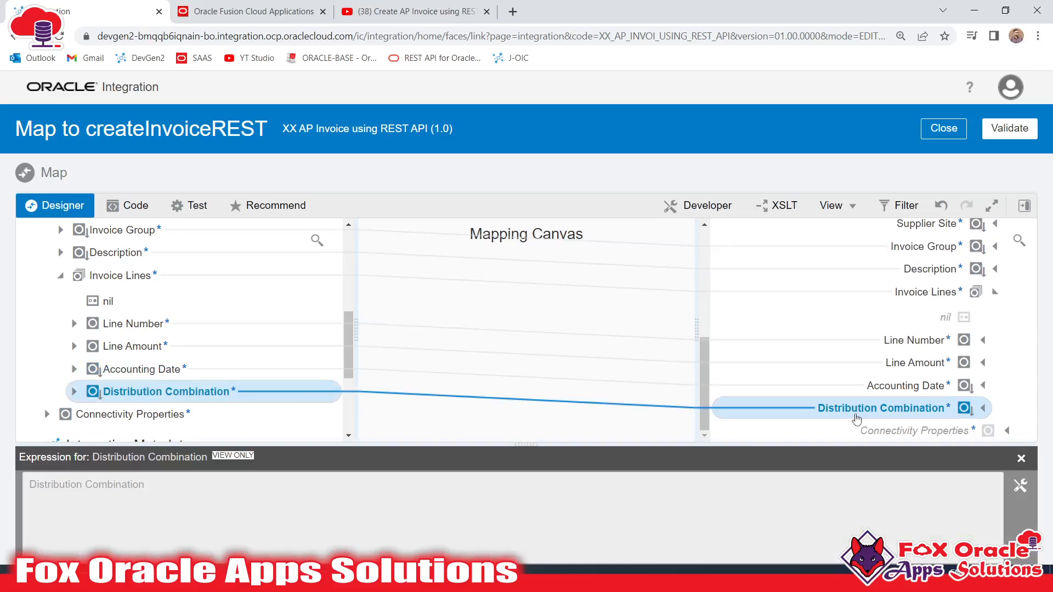
left_click(1020, 458)
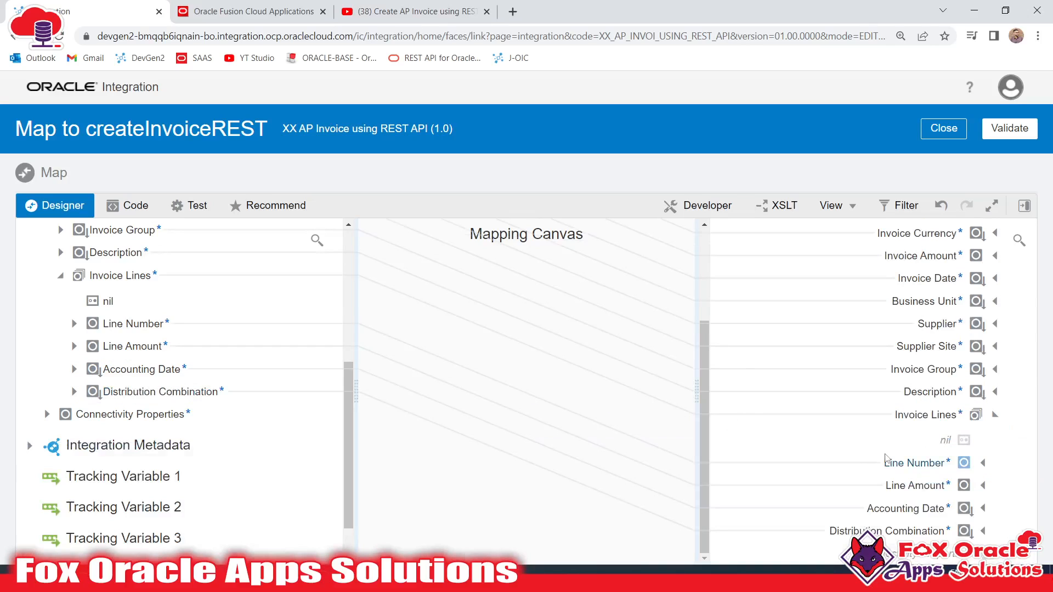
- Validate the completed createInvoiceREST mapping and return to the integration canvas
scroll(246, 353, "up", 2)
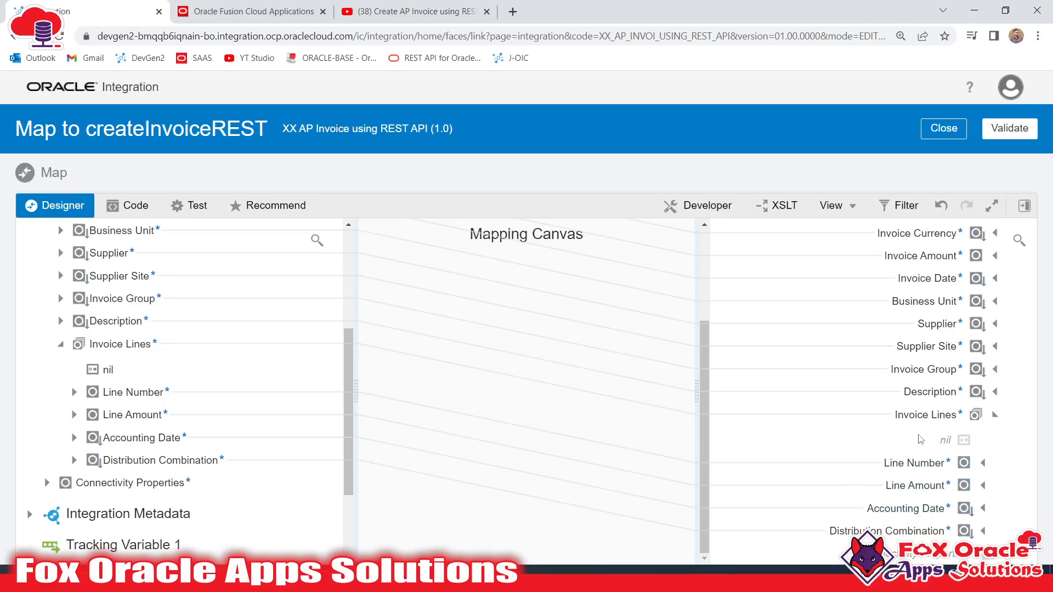
scroll(954, 395, "up", 5)
scroll(242, 345, "up", 5)
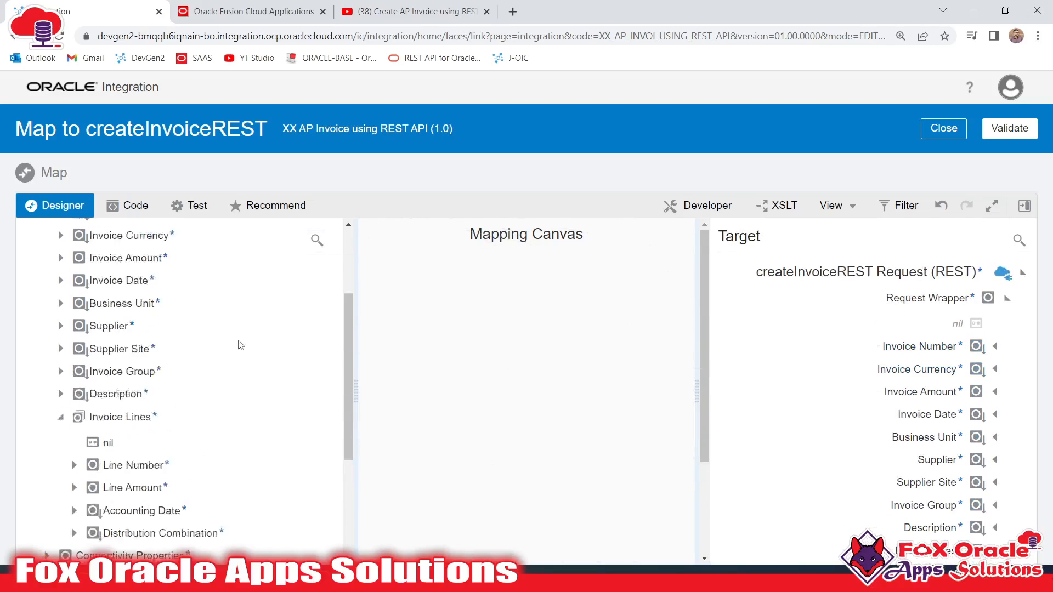
left_click(1024, 135)
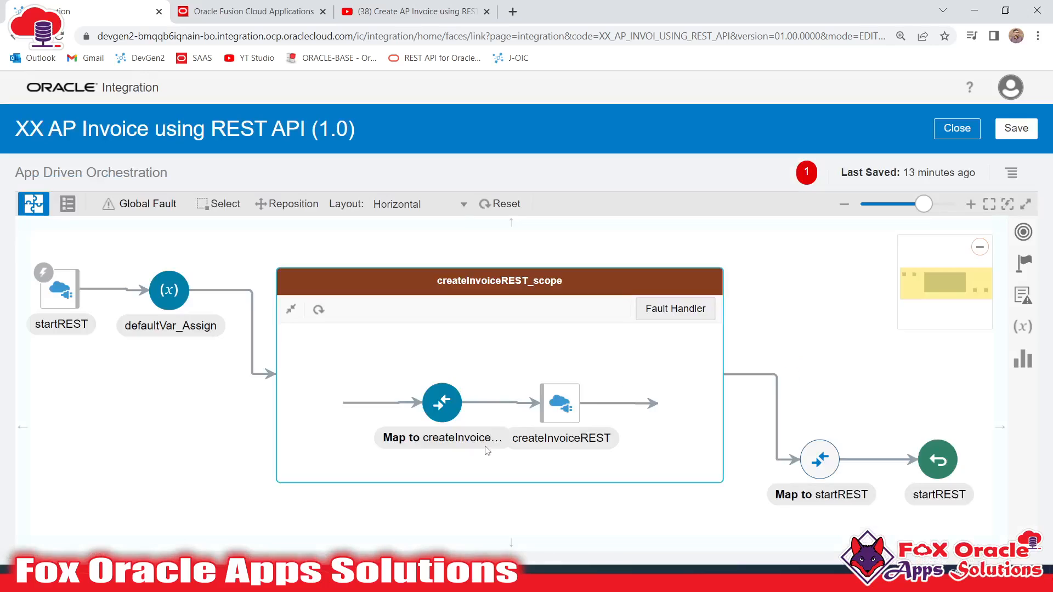
left_click(568, 443)
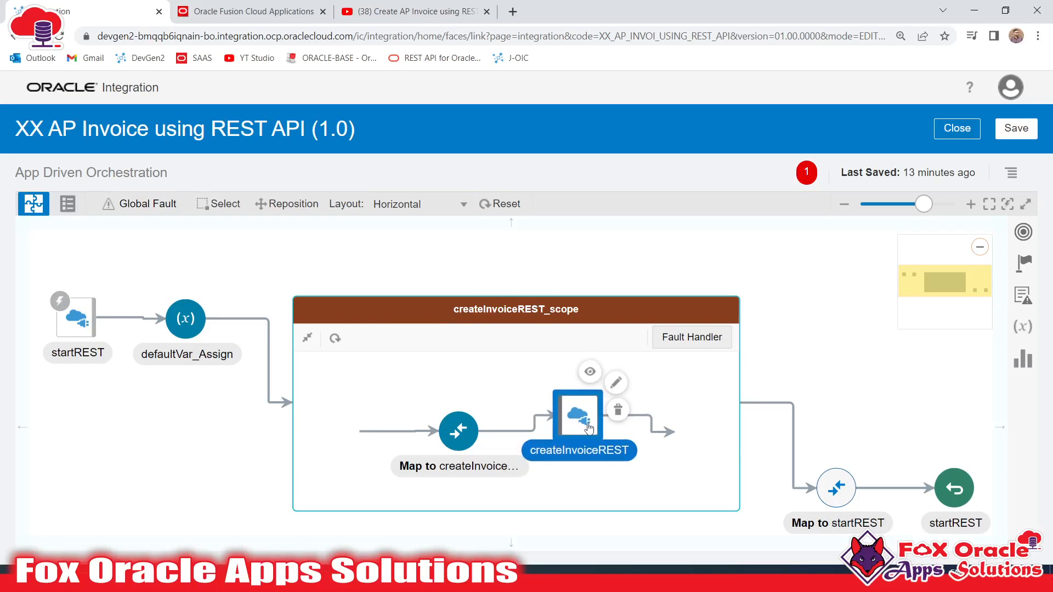
left_click(458, 441)
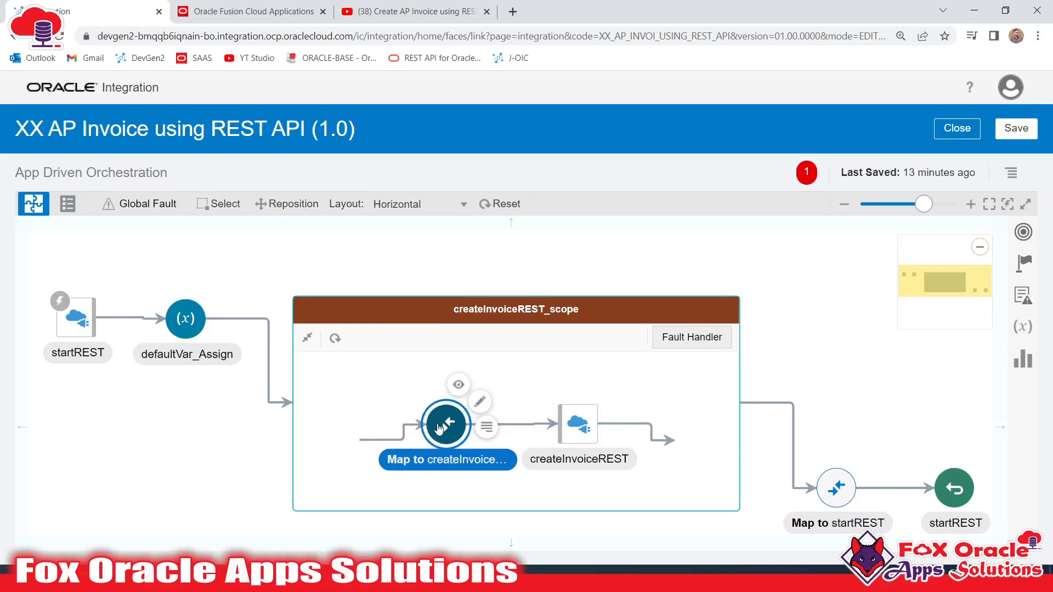
left_click(643, 475)
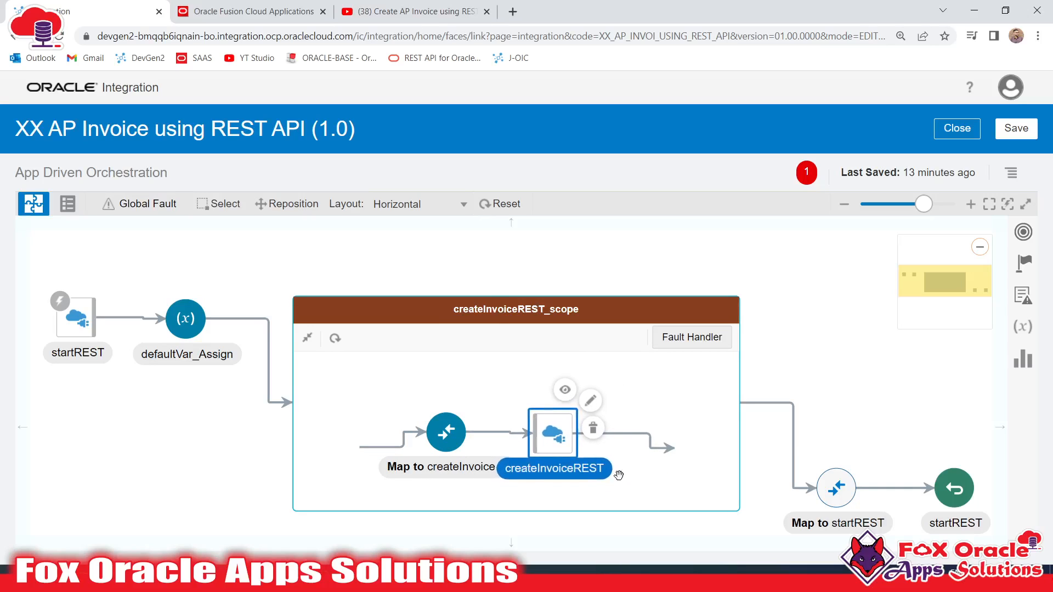
left_click(676, 492)
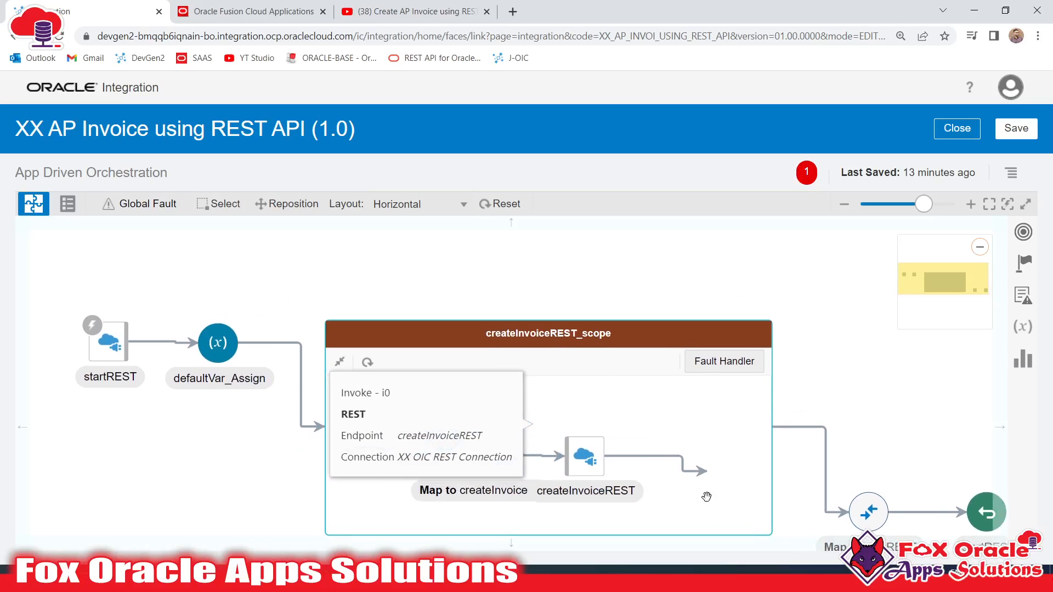
- Add a Default Handler fault handler to createInvoiceREST_scope
left_click_drag(684, 416, 699, 403)
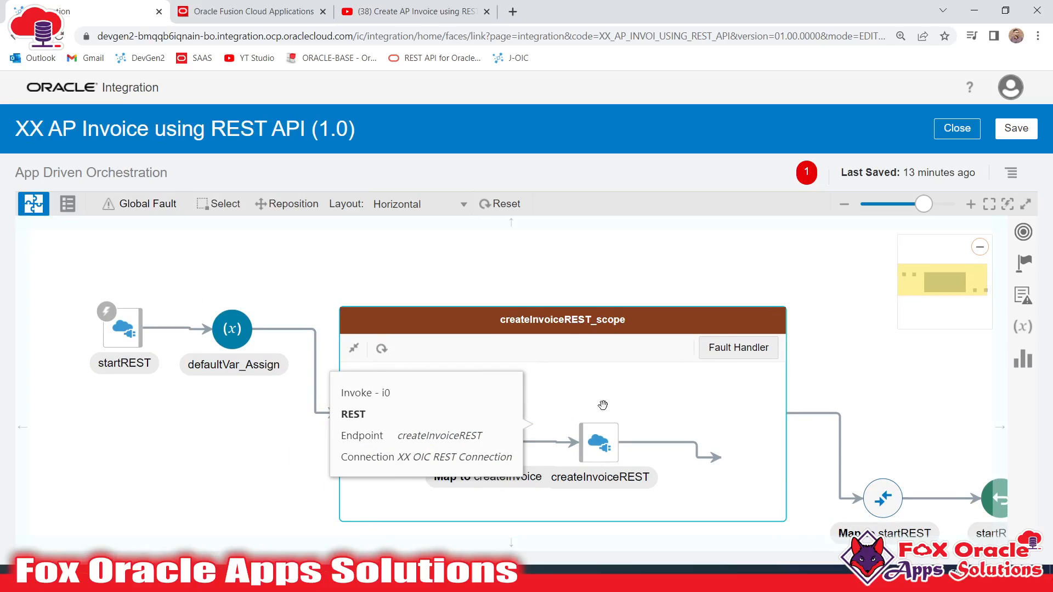
left_click(610, 451)
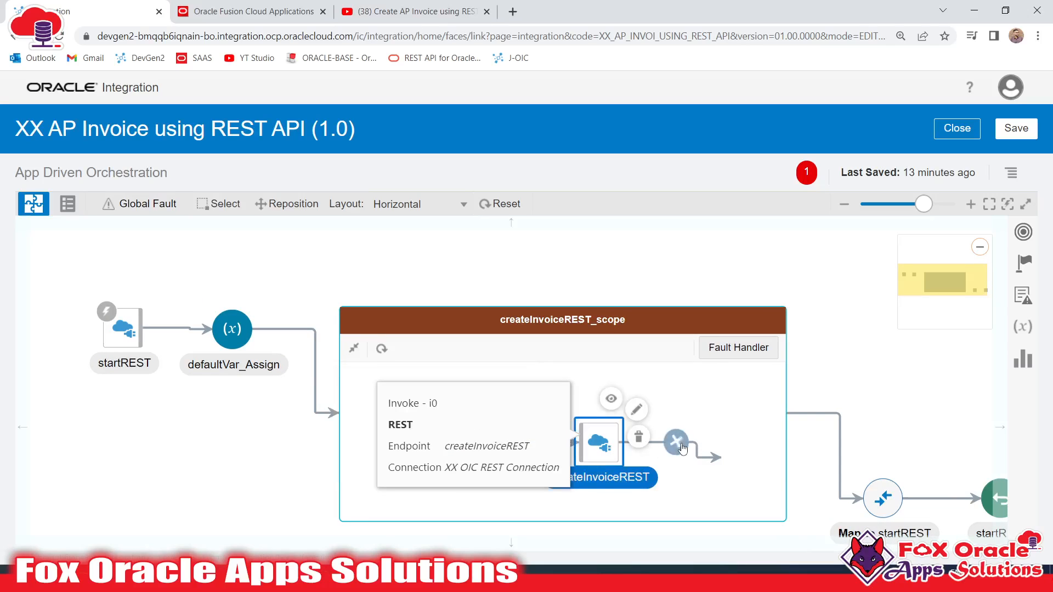
left_click_drag(696, 479, 653, 477)
left_click(575, 450)
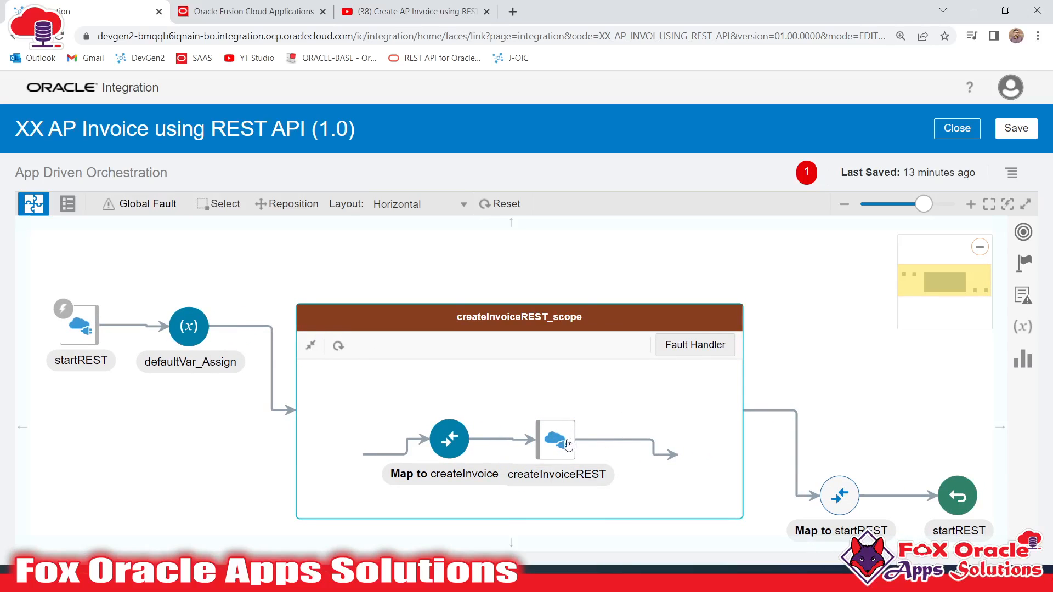
left_click(569, 444)
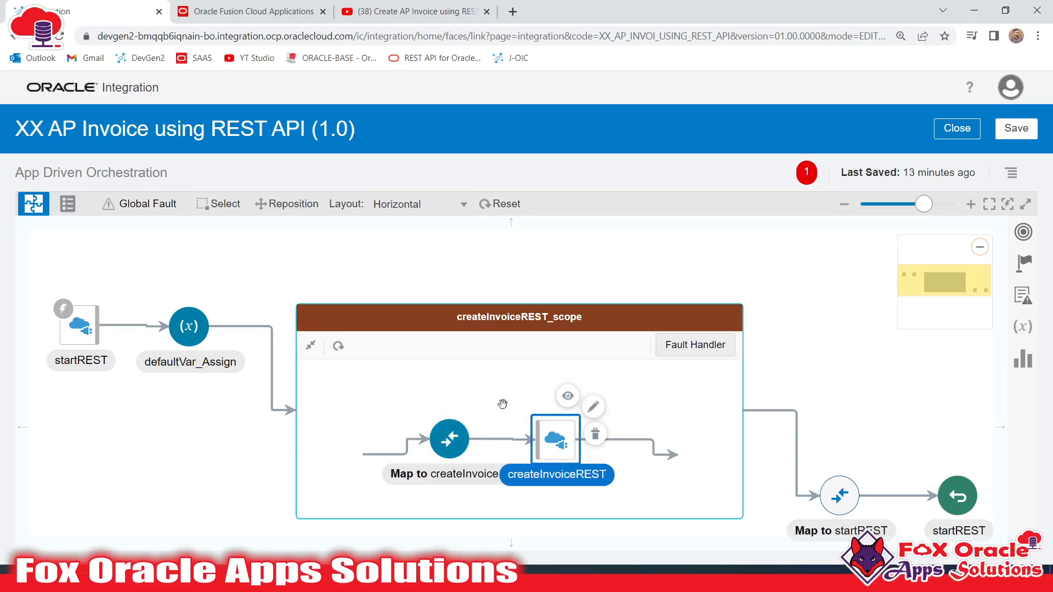
left_click(653, 383)
left_click(708, 351)
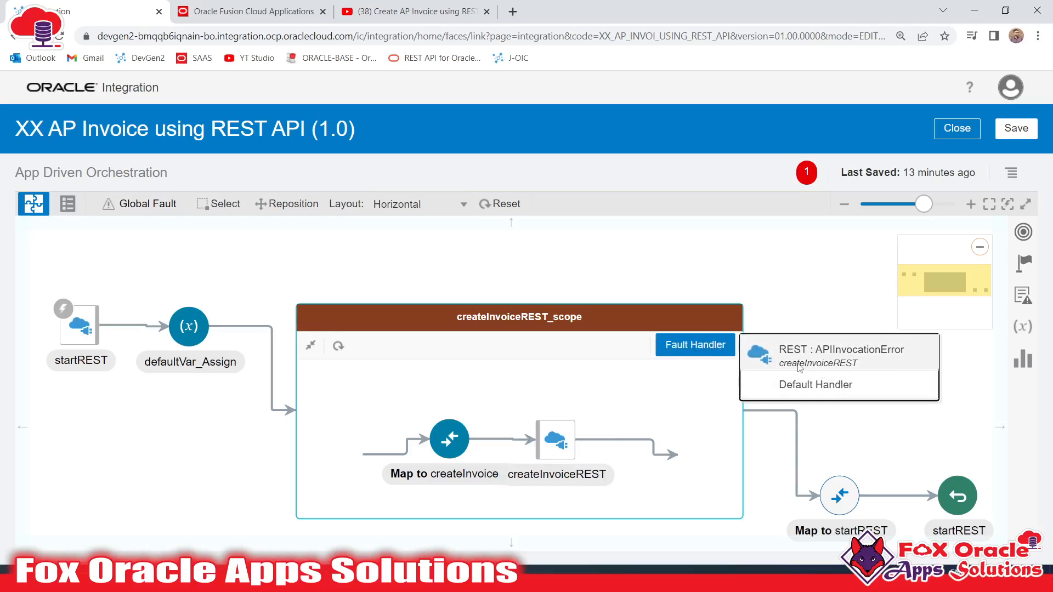
left_click(825, 385)
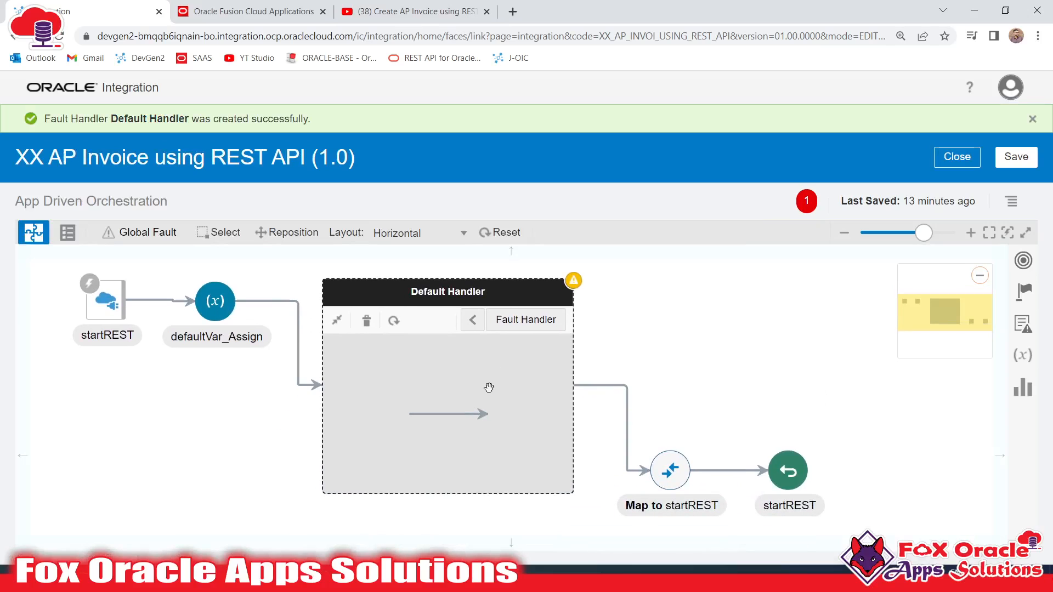
- Place an Assign action in the Default Handler flow and create it with the name updateErrorDetails_assign
left_click(215, 303)
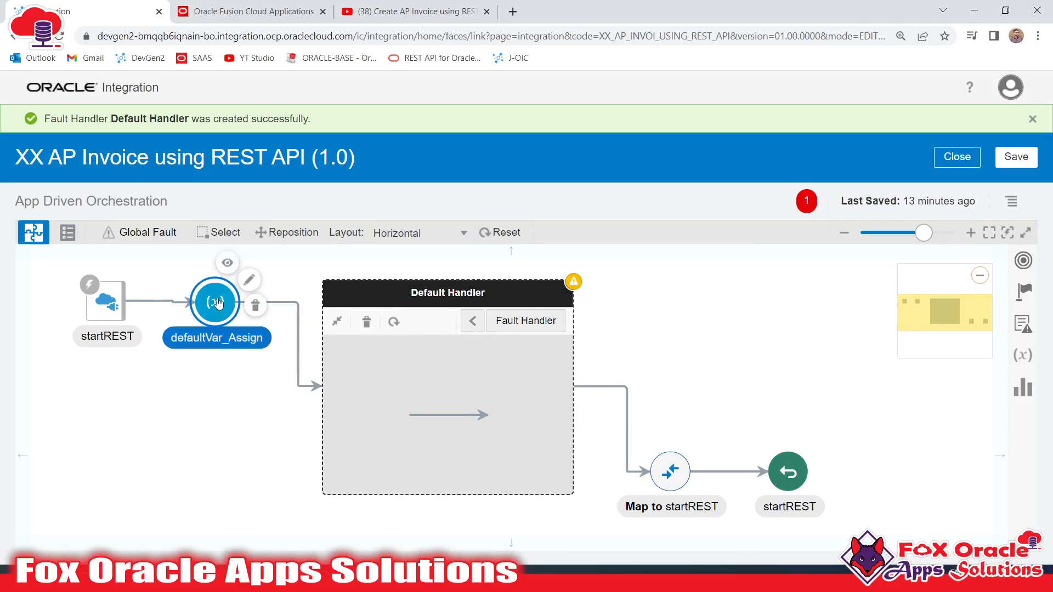
left_click(1023, 261)
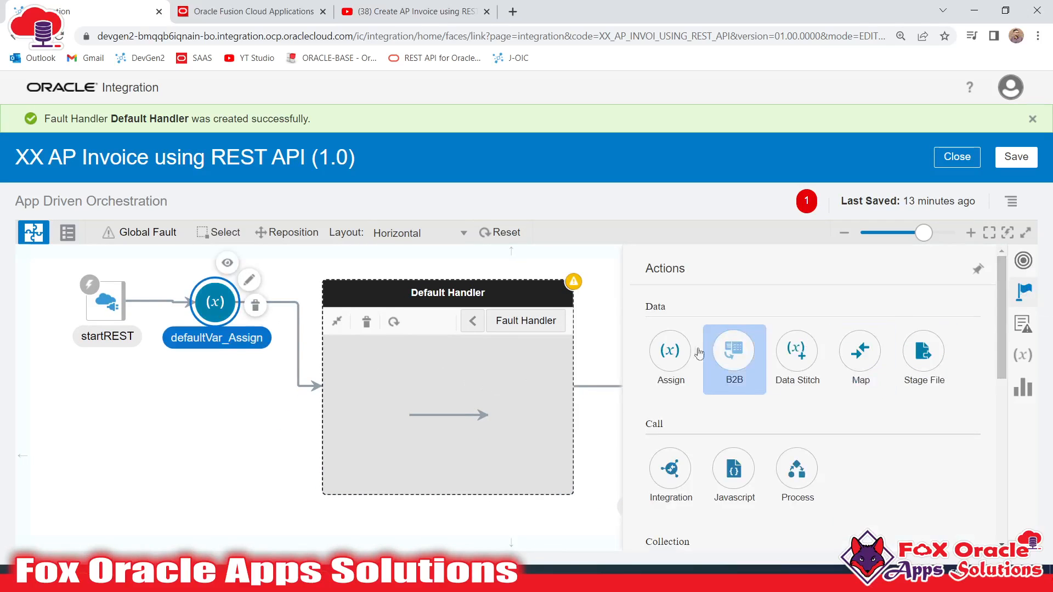
left_click_drag(673, 352, 409, 396)
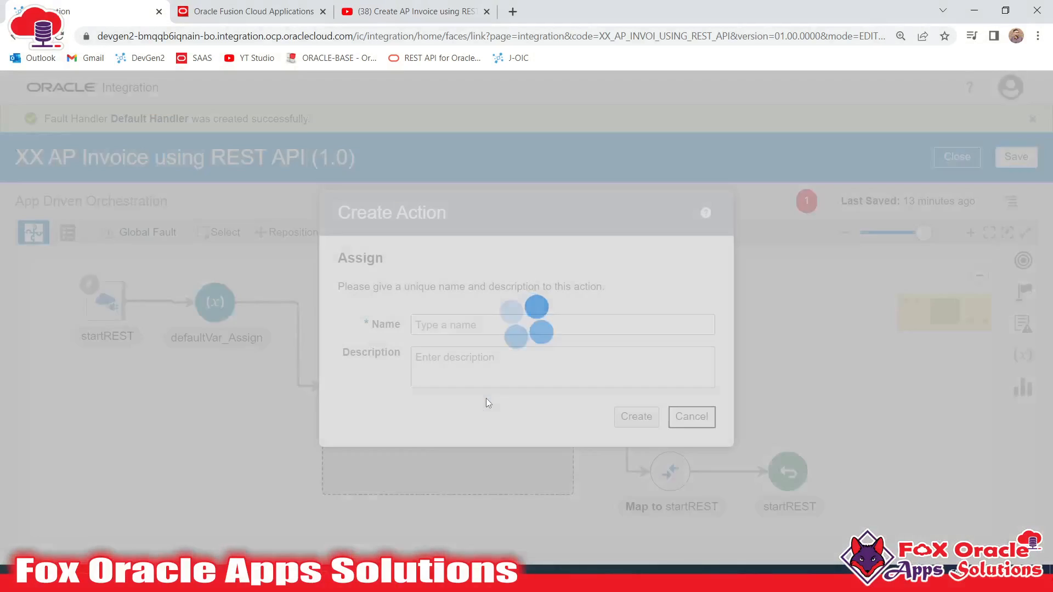
left_click(492, 325)
type("updateErrorDetails_assign")
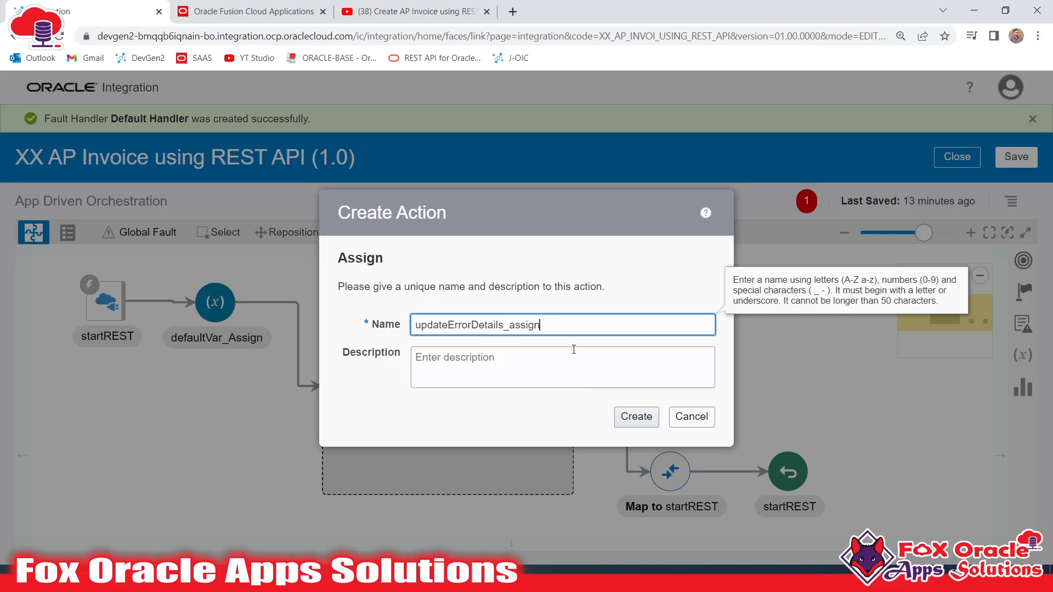
left_click_drag(505, 326, 561, 327)
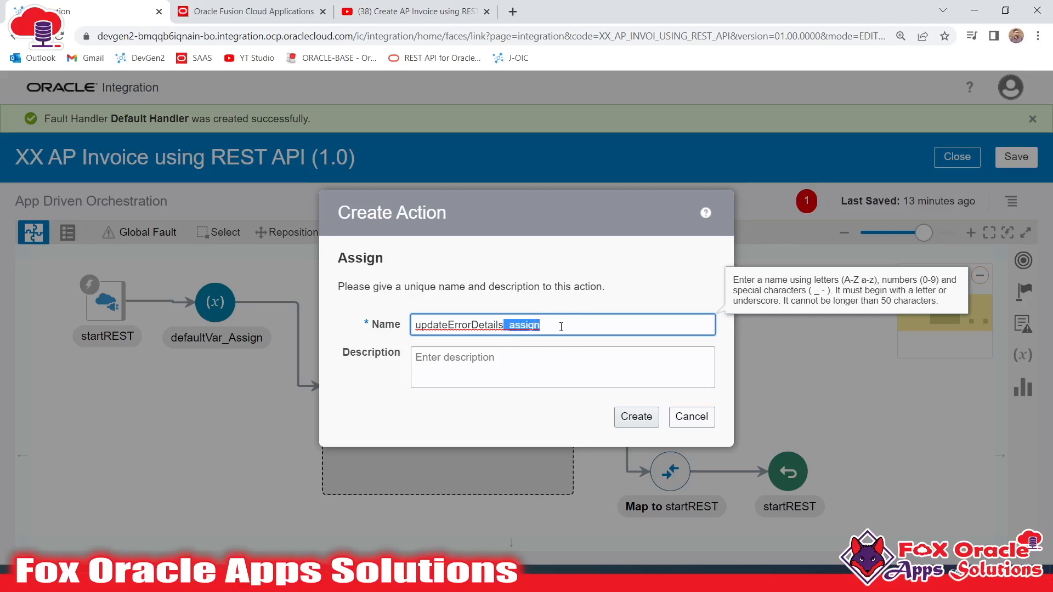
left_click(503, 326)
left_click_drag(492, 325, 403, 321)
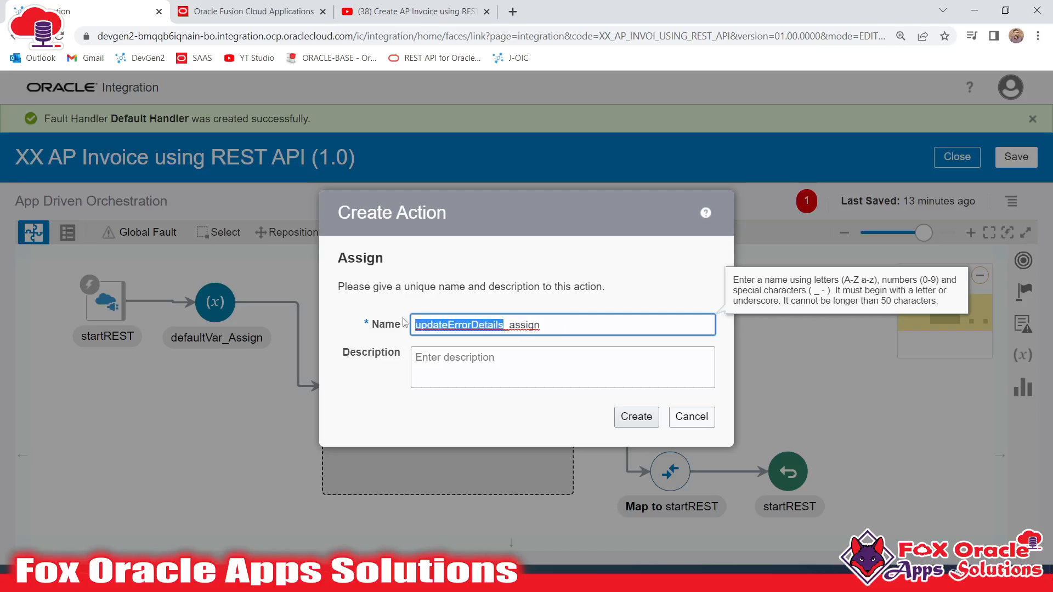
left_click(636, 417)
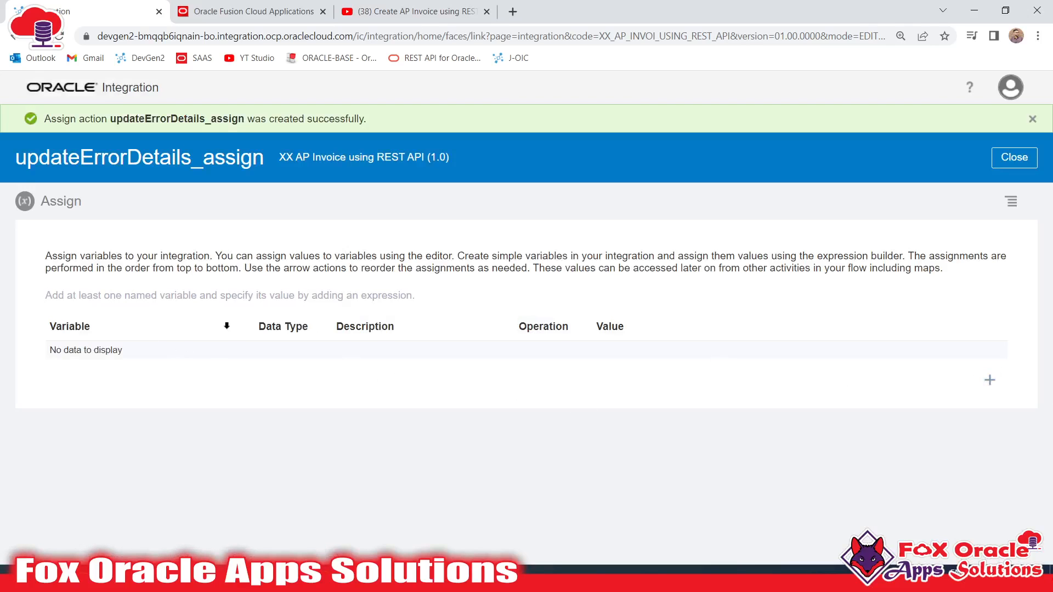
- Add an assignment for the existing variable var_invoice_created_flag, set its expression to 'N' and validate it
left_click(989, 380)
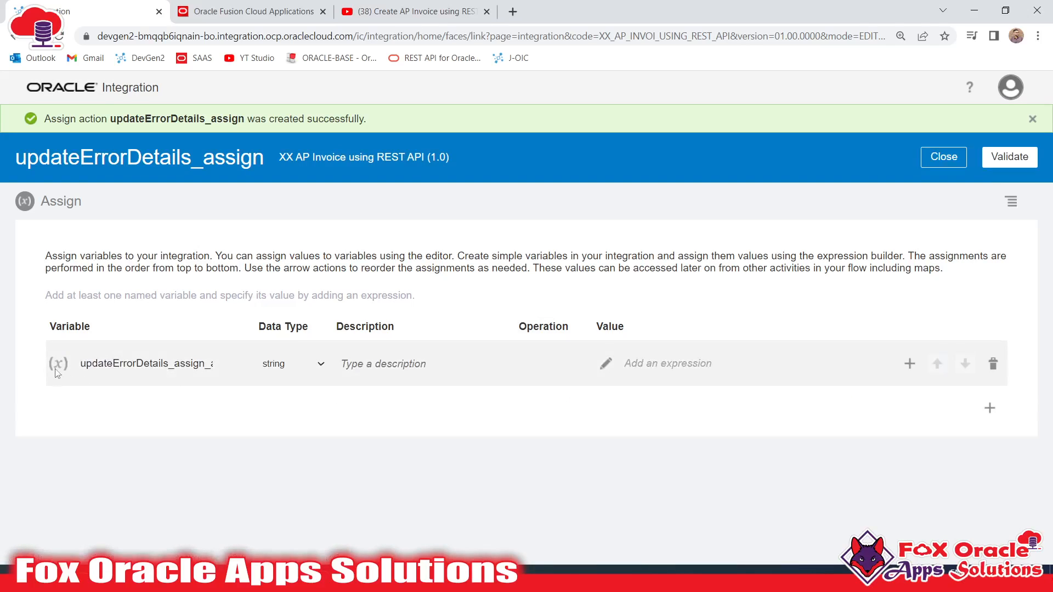
left_click(220, 368)
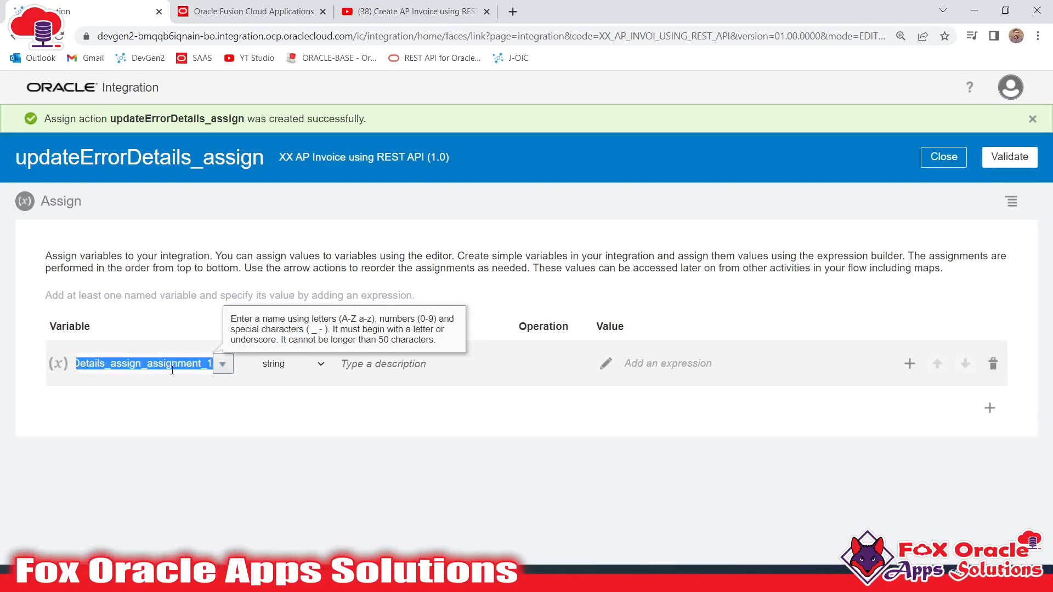
left_click(222, 367)
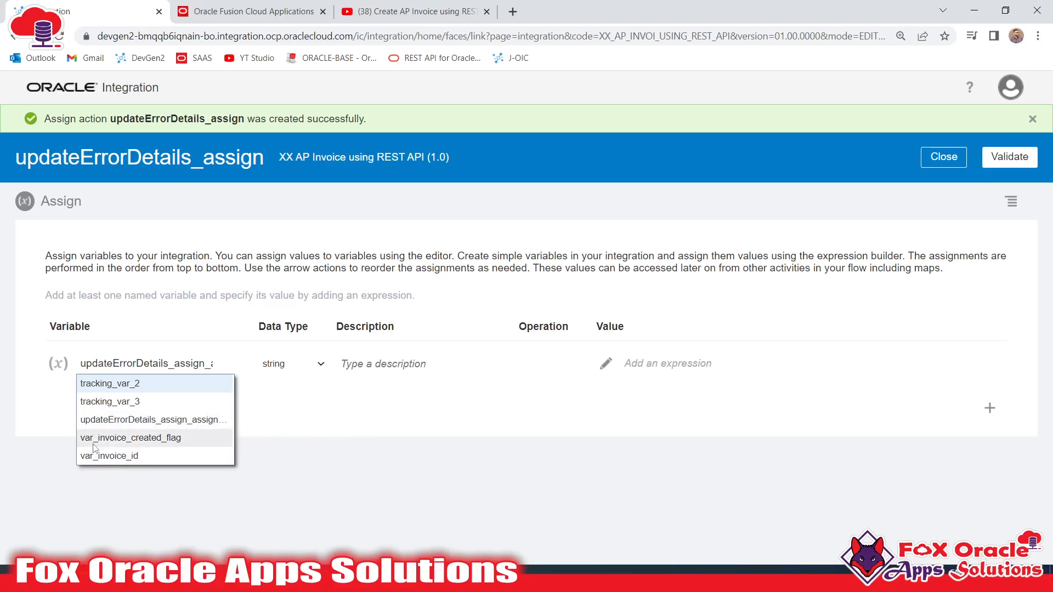
left_click(112, 438)
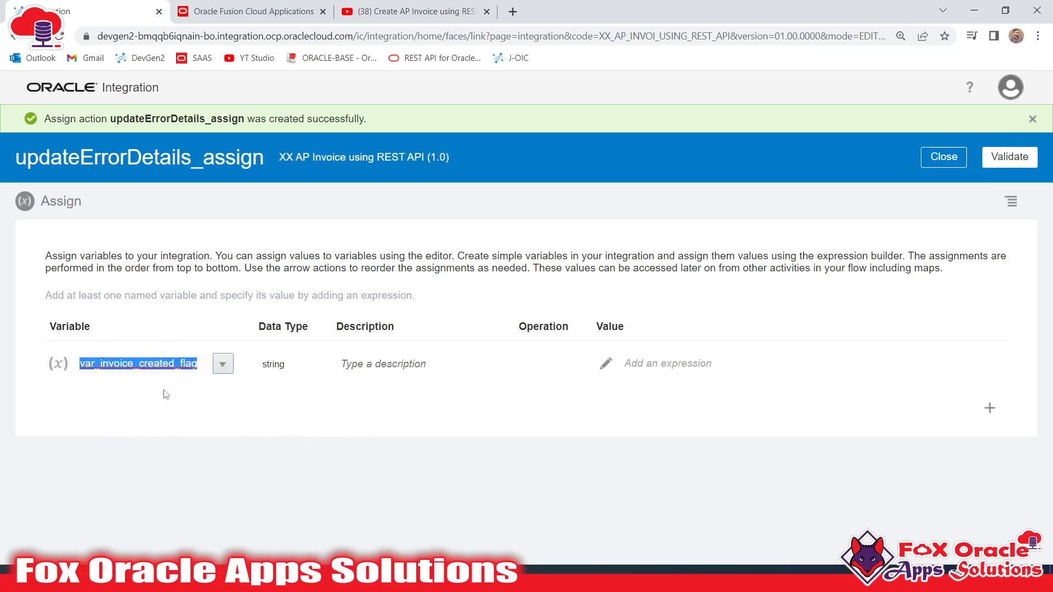
left_click(606, 367)
left_click(595, 251)
type("'N")
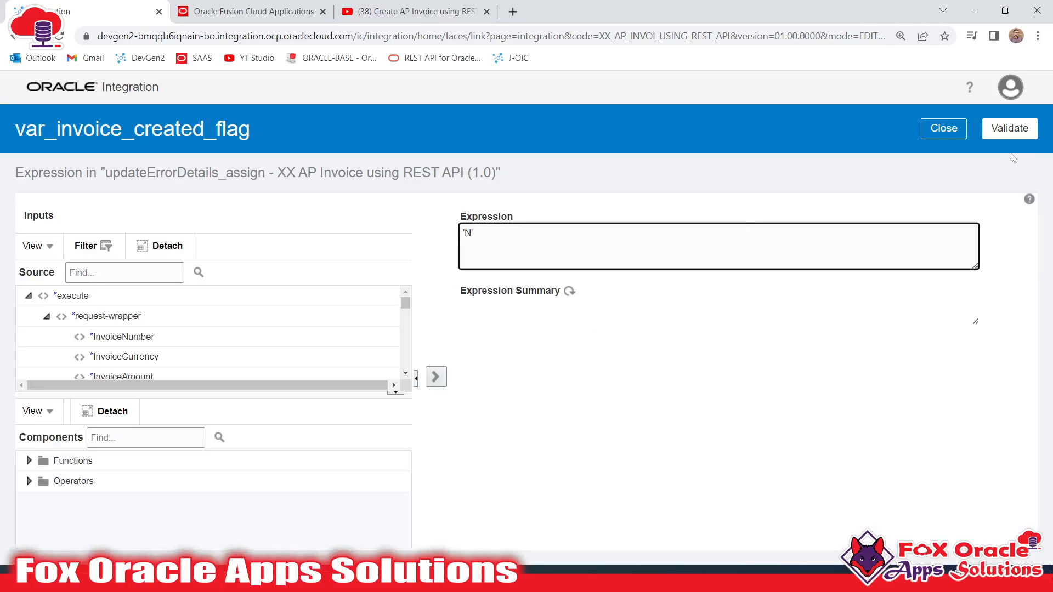
left_click(1009, 130)
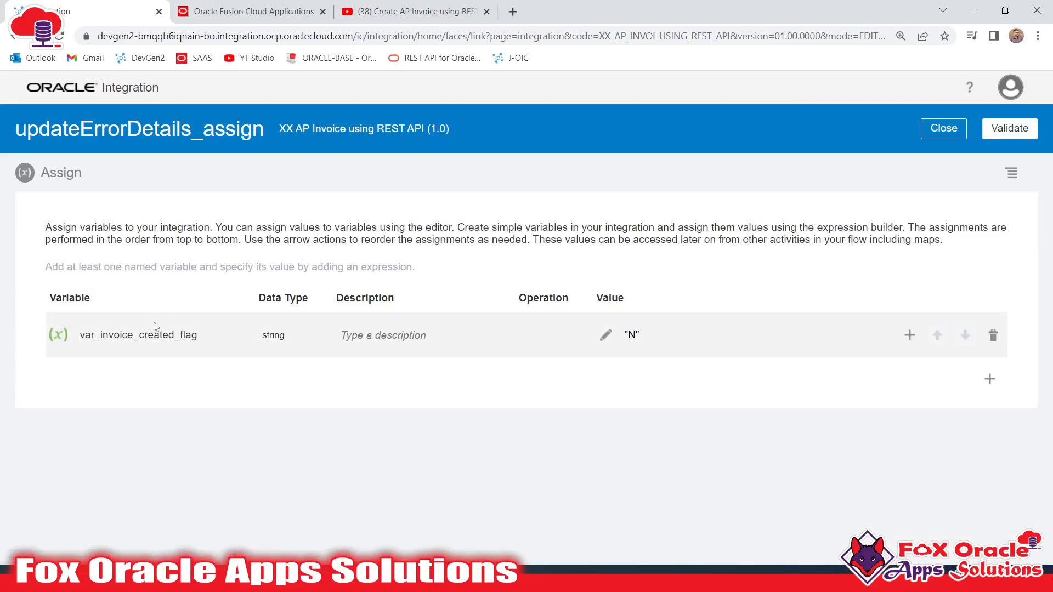
- Add a second assignment for the existing variable var_invoice_id, set its expression to '-1' and validate it
left_click(990, 379)
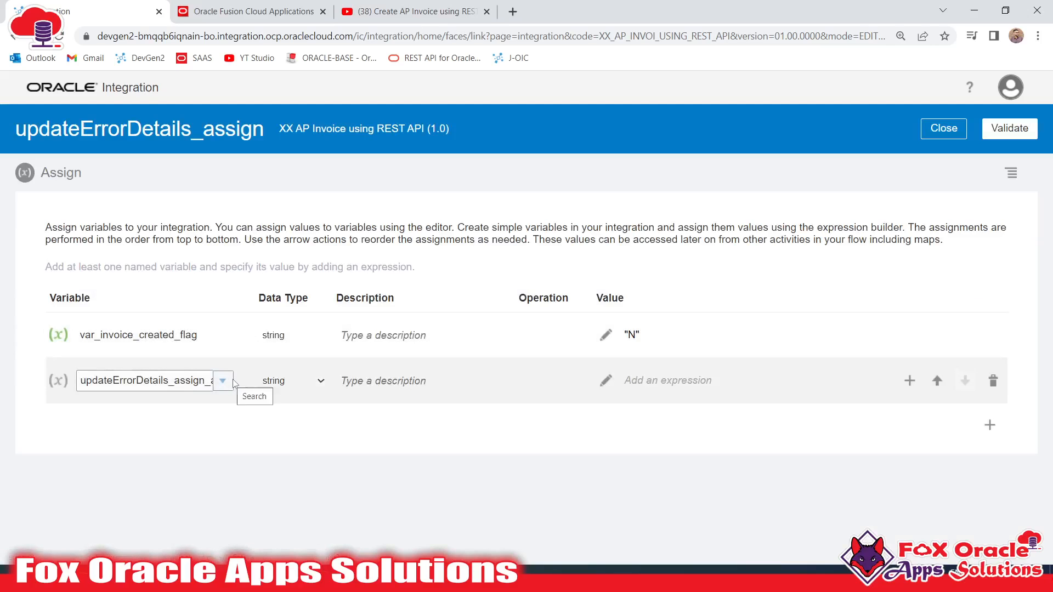
left_click(223, 381)
left_click(126, 474)
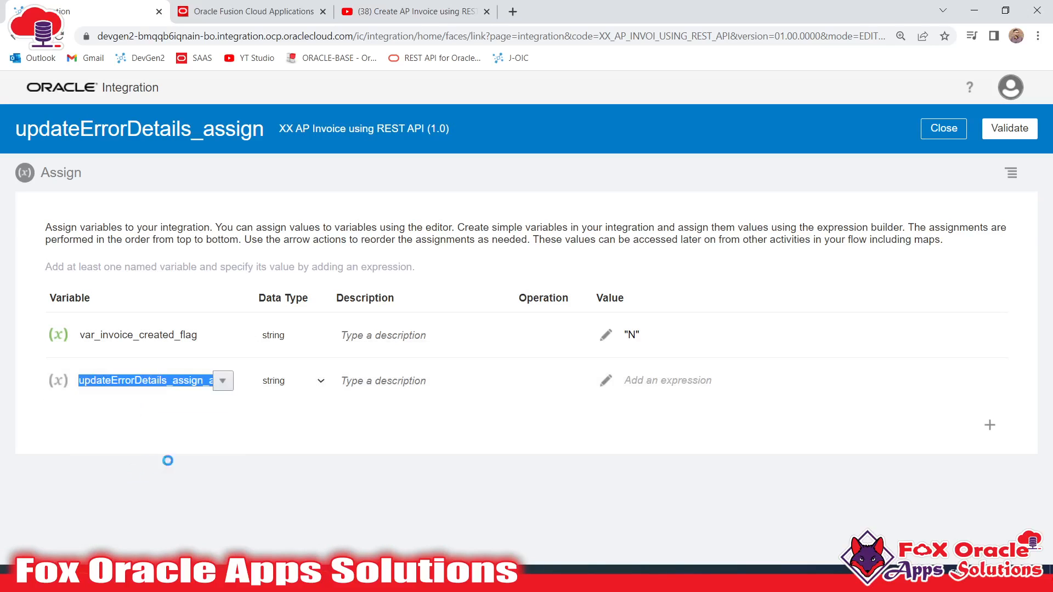
left_click(605, 380)
left_click(615, 256)
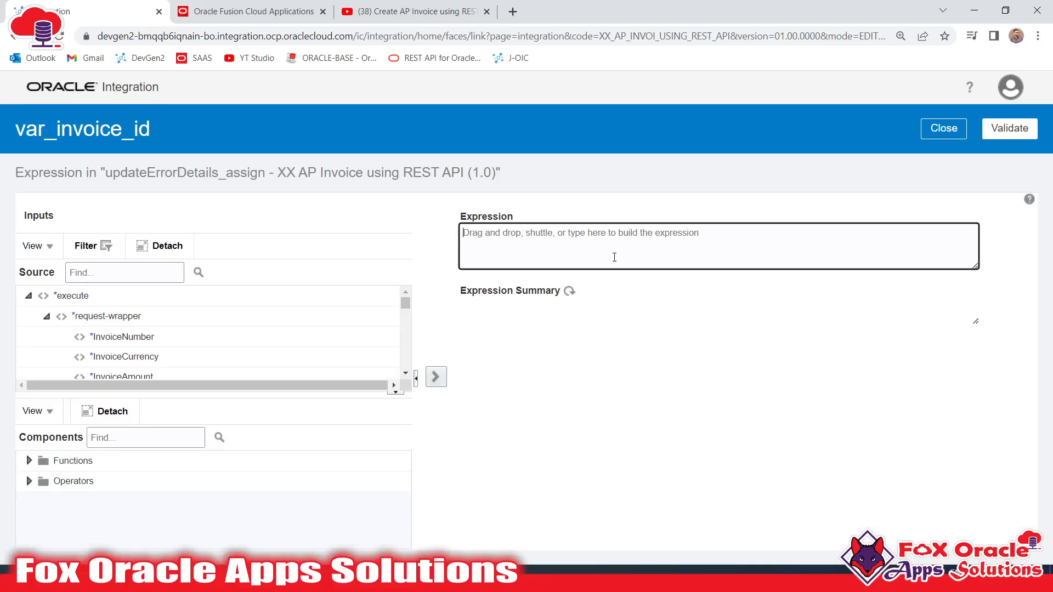
type("'-1'")
left_click(1008, 129)
left_click(941, 156)
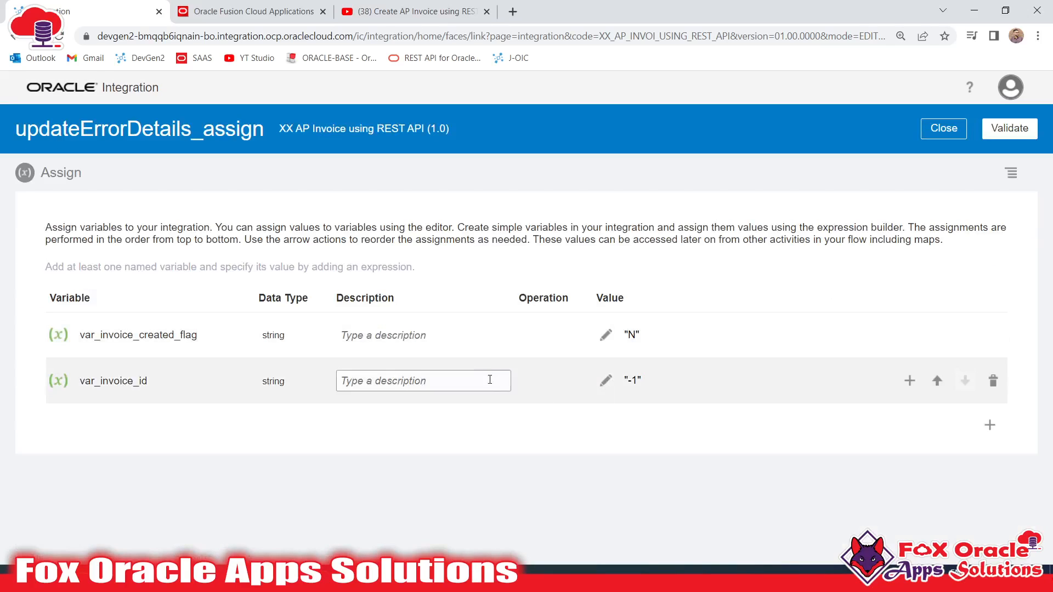
- Validate and close updateErrorDetails_assign, and go back from the Default Handler to the main createInvoiceREST_scope flow
left_click(1008, 129)
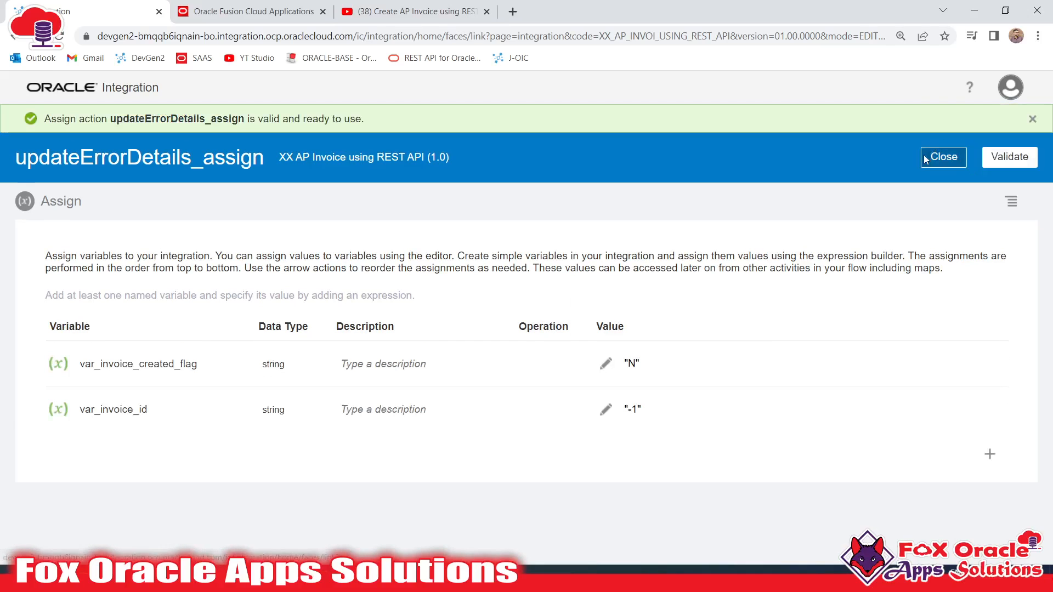
left_click(942, 156)
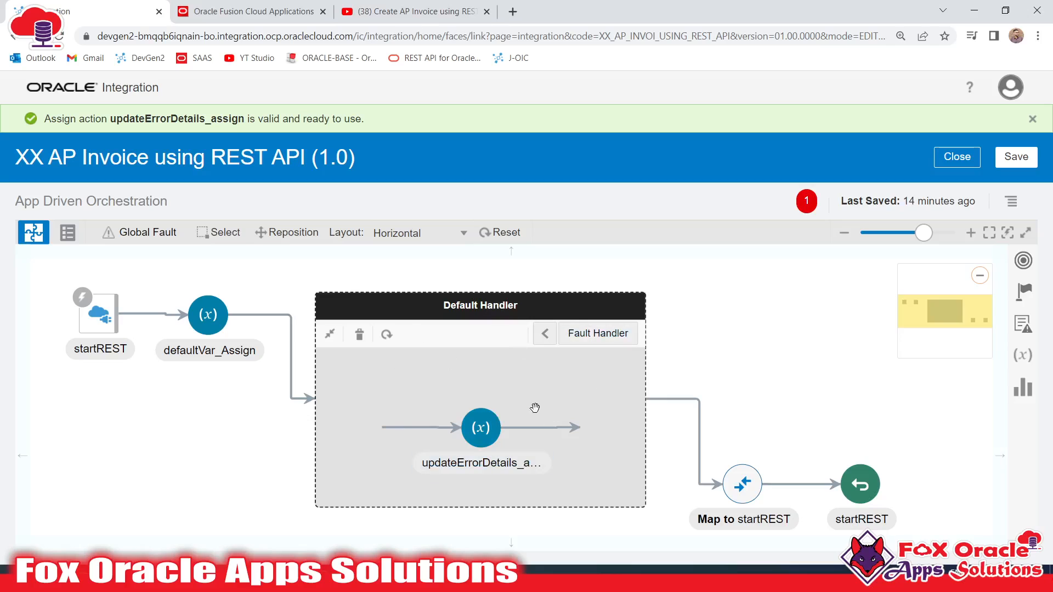
left_click(545, 334)
- Place an Assign action after createInvoiceREST inside the scope and create it with the name updateSuccessInvoice_assign
left_click_drag(623, 390, 557, 386)
left_click(525, 417)
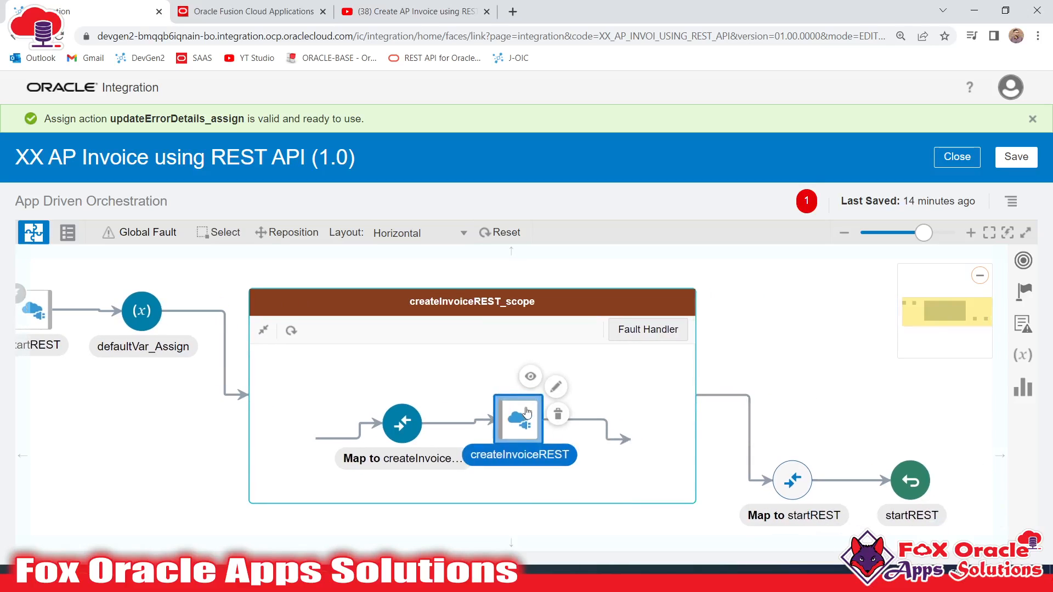
left_click(406, 421)
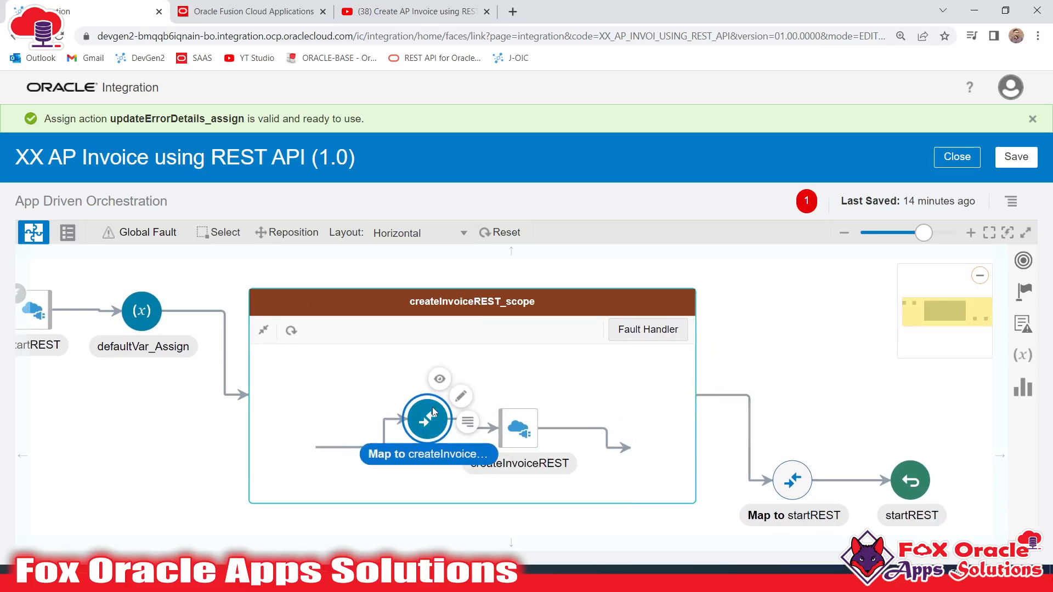
left_click(525, 421)
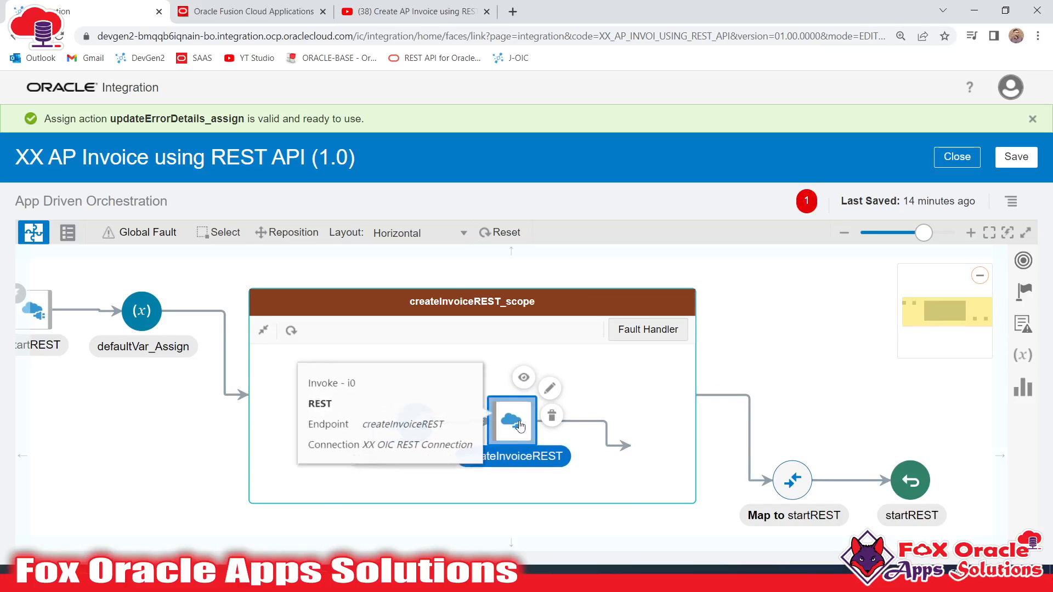
mouse_move(590, 425)
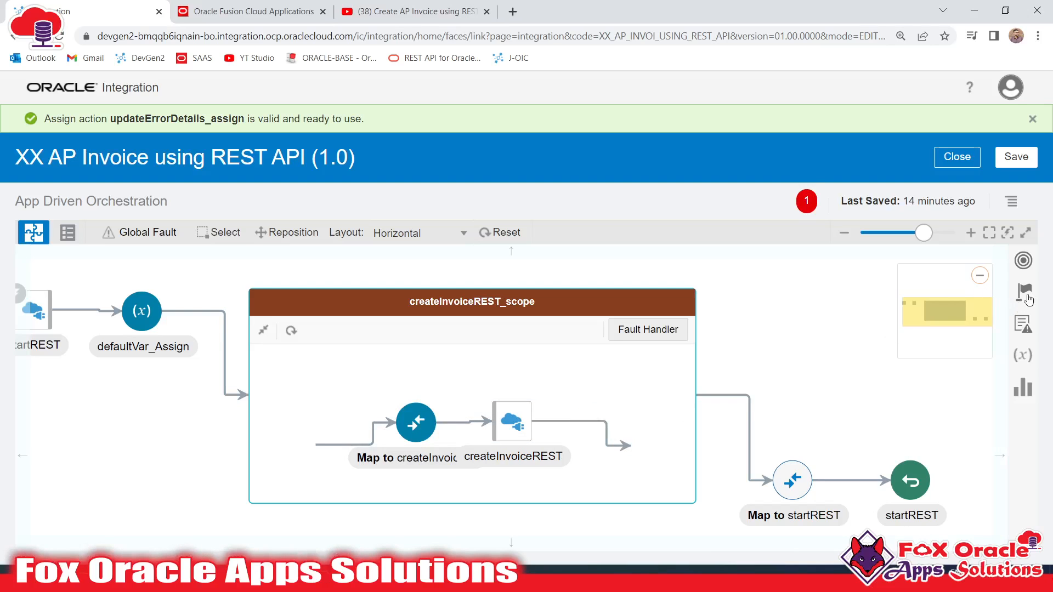
left_click(1029, 299)
left_click_drag(666, 352, 605, 418)
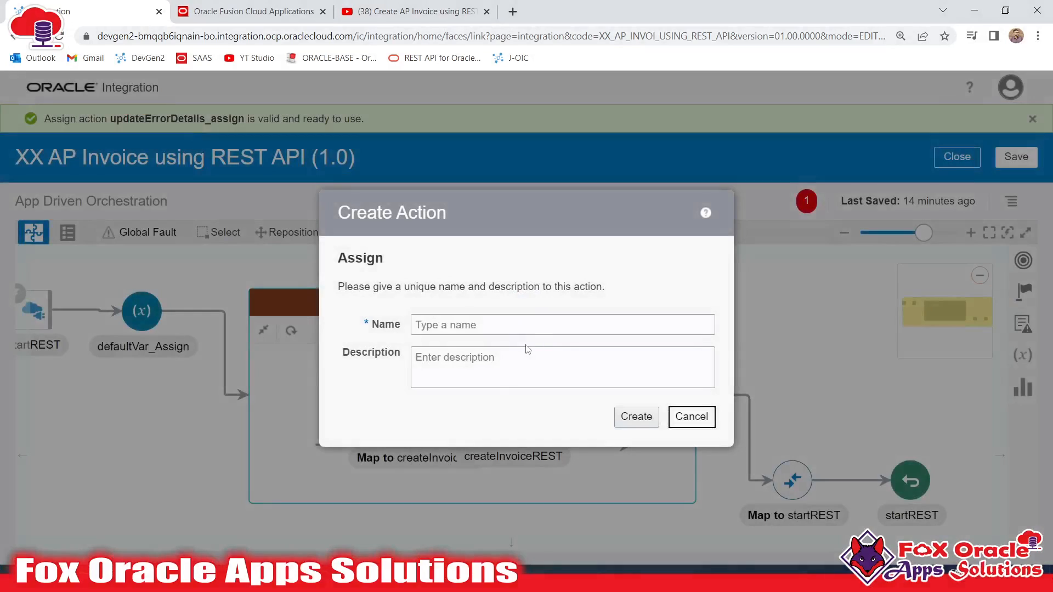
left_click(525, 327)
type("updateSuccessInvoice_assign")
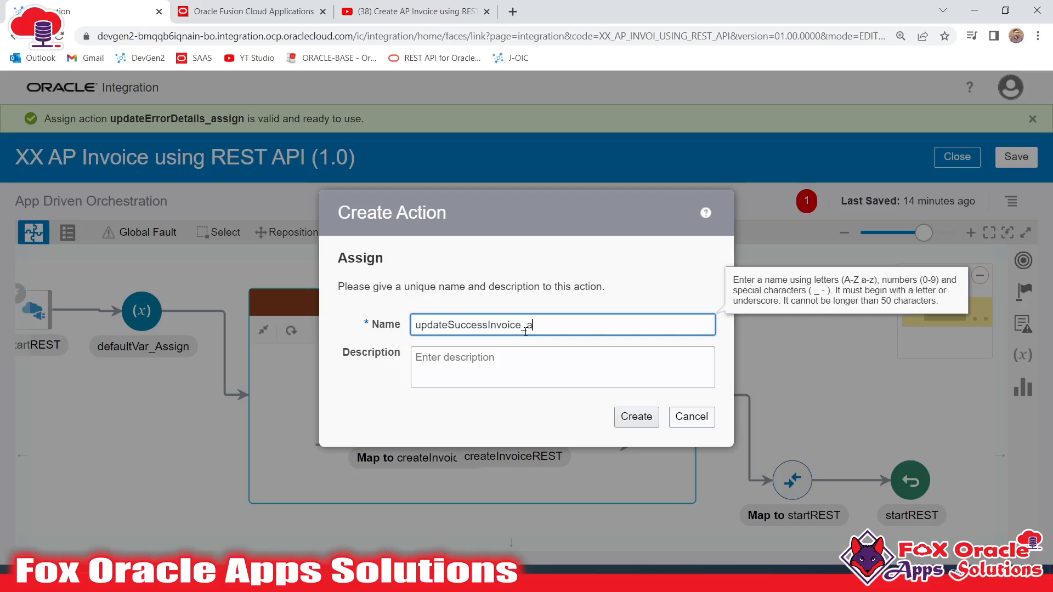
left_click(636, 417)
- Add an assignment for the existing variable var_invoice_created_flag, set its expression to "Y", validate it and close the expression
left_click(991, 379)
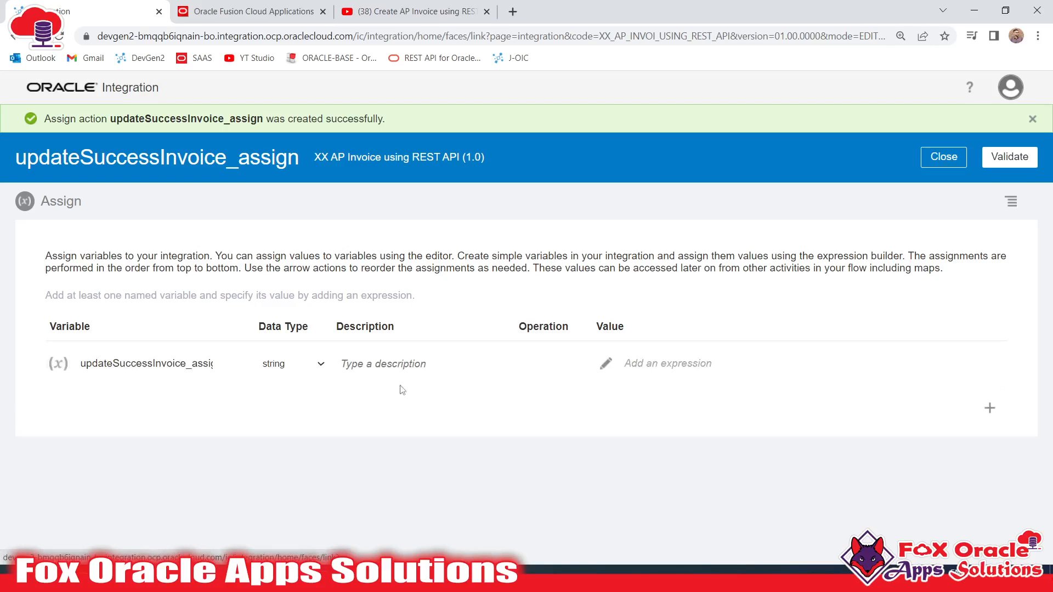
left_click(224, 364)
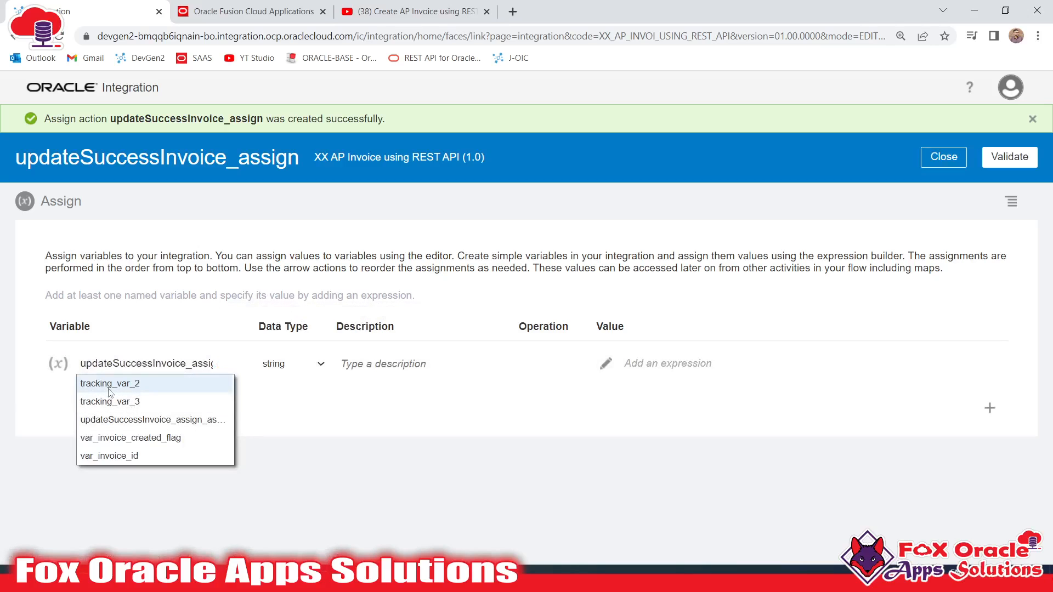
left_click(127, 437)
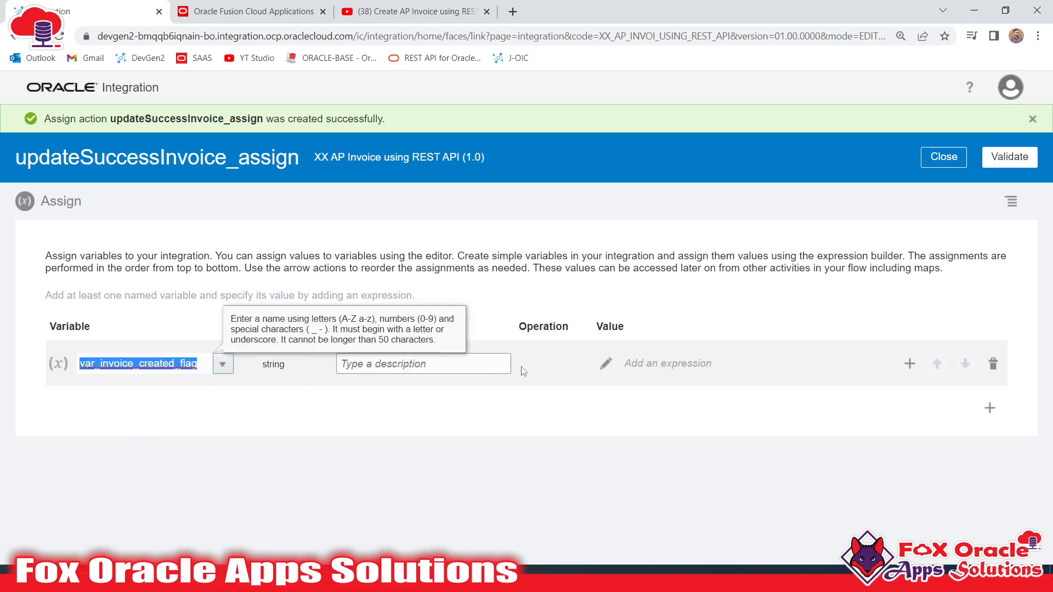
left_click(605, 364)
left_click(546, 232)
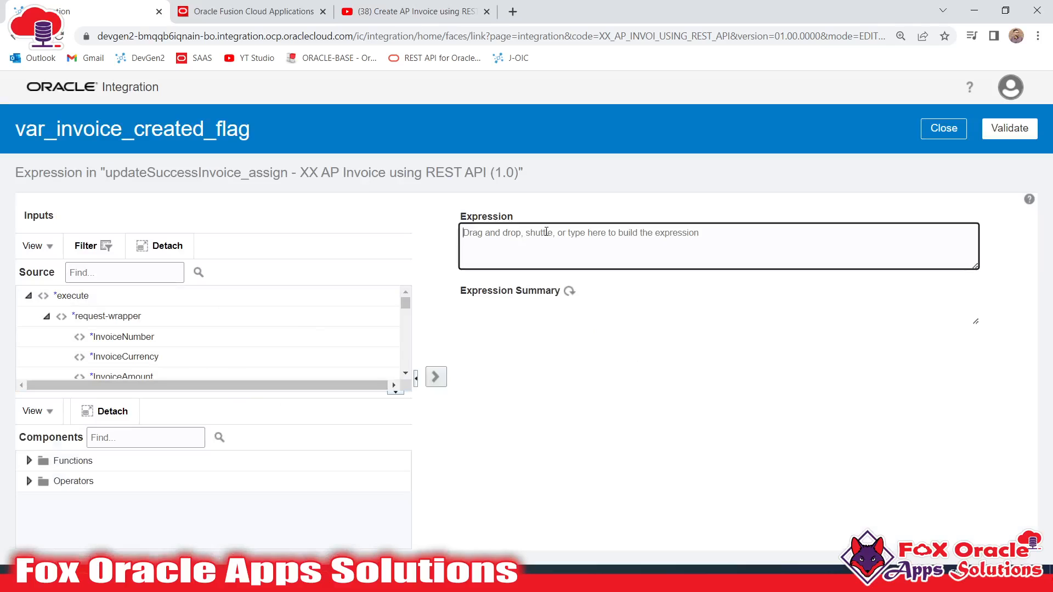
type("'Y")
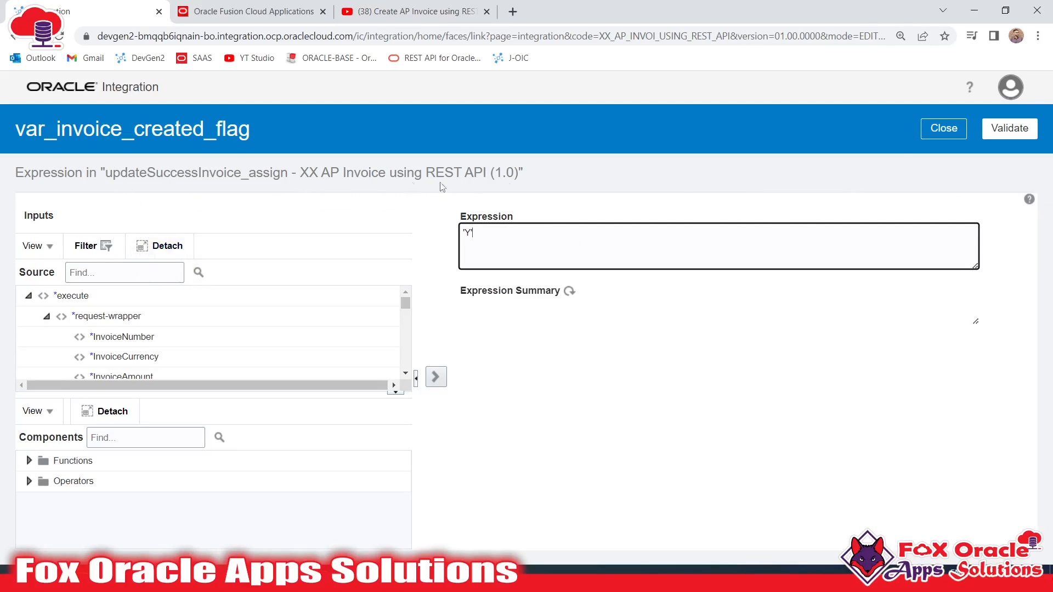
left_click(1012, 129)
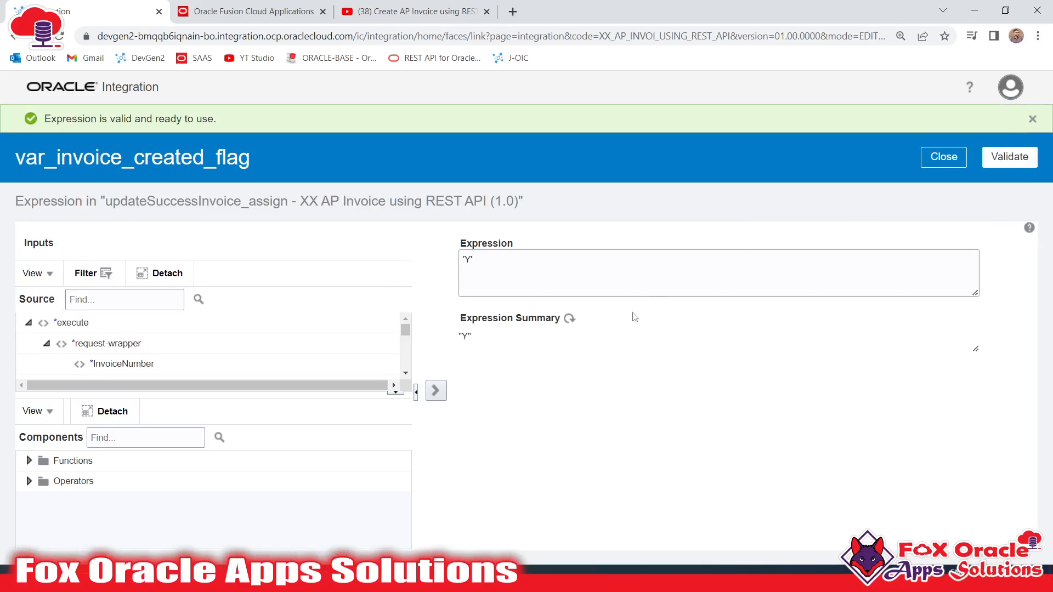
left_click(927, 165)
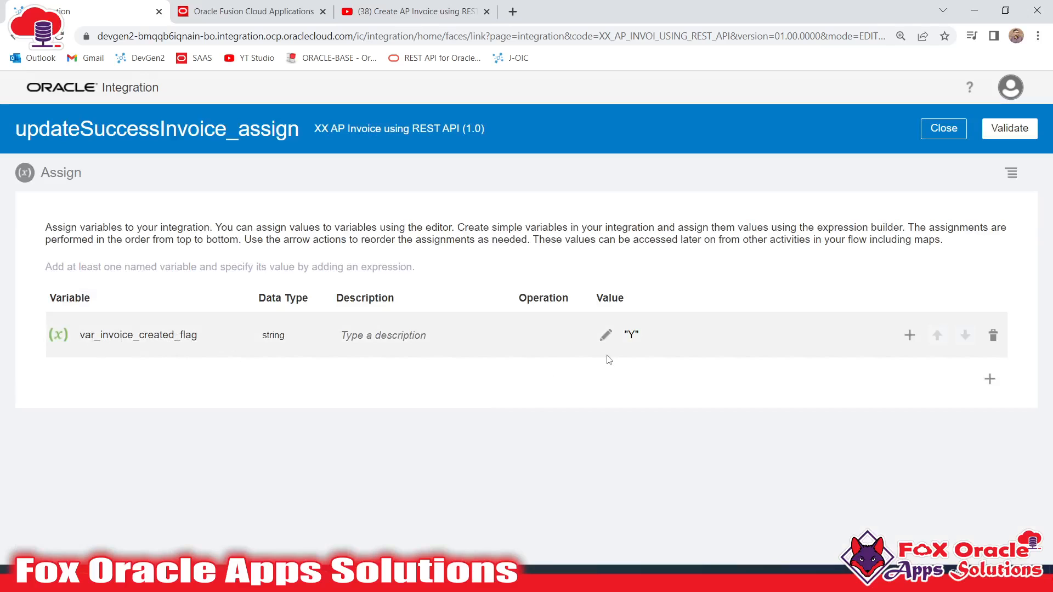
- Add a second assignment row to updateSuccessInvoice_assign for the existing variable var_invoice_id
left_click(991, 379)
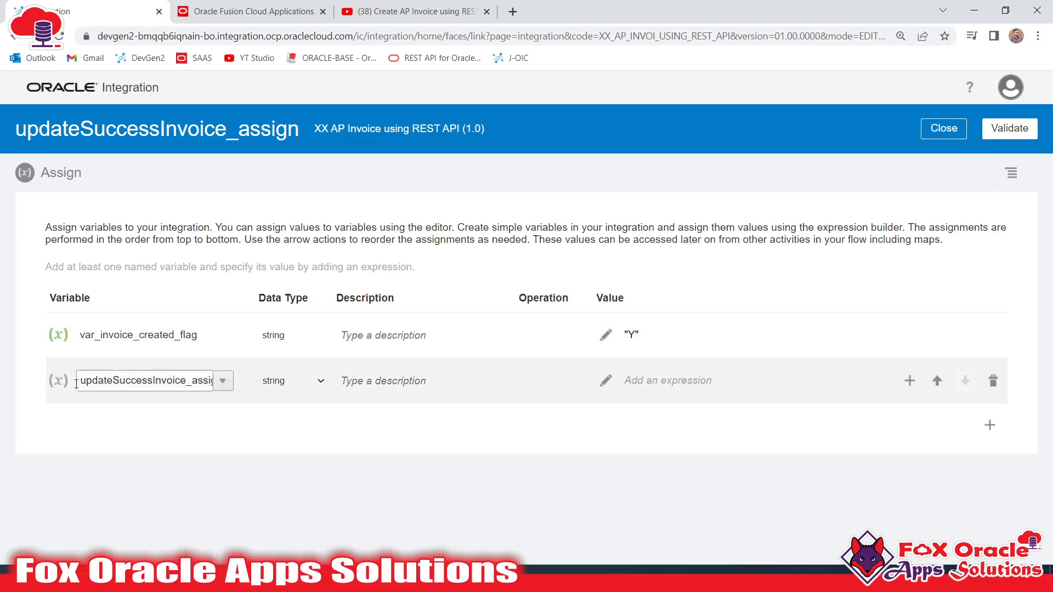
left_click(222, 381)
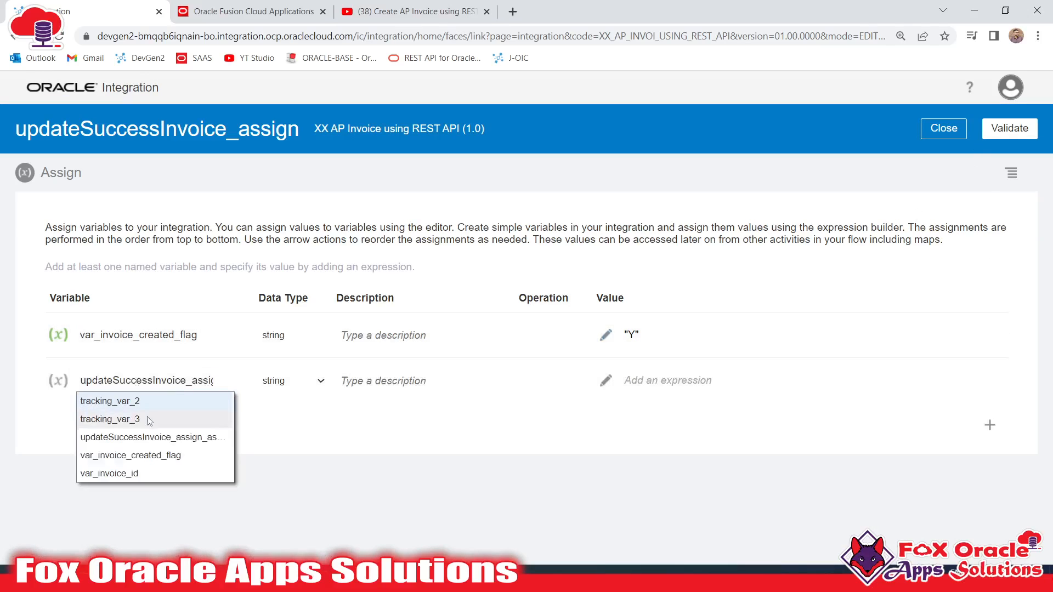
left_click(109, 472)
left_click(178, 373)
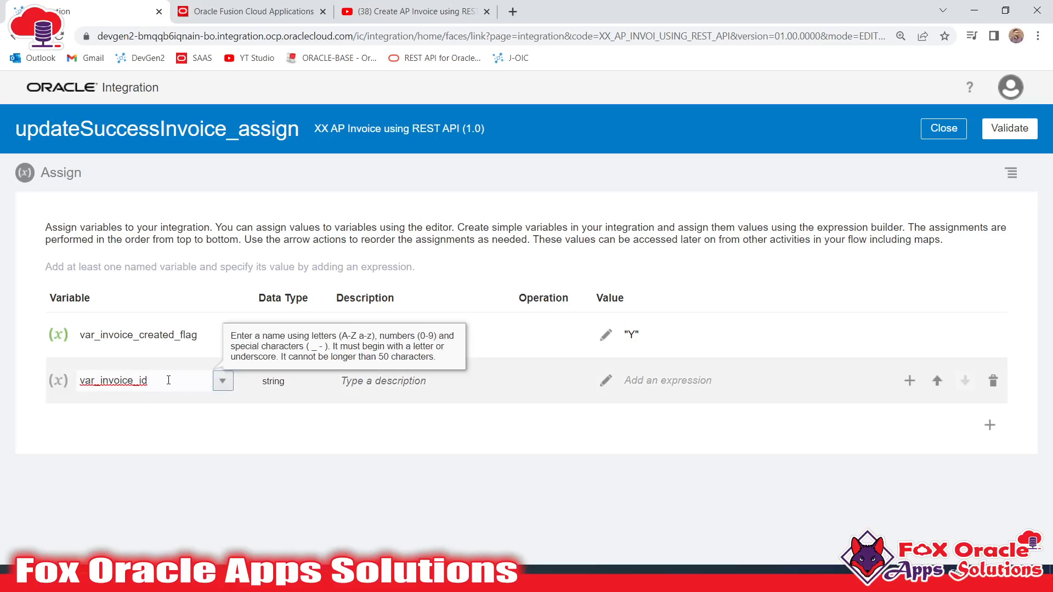
left_click_drag(169, 380, 65, 385)
left_click(165, 436)
left_click(155, 385)
left_click(607, 387)
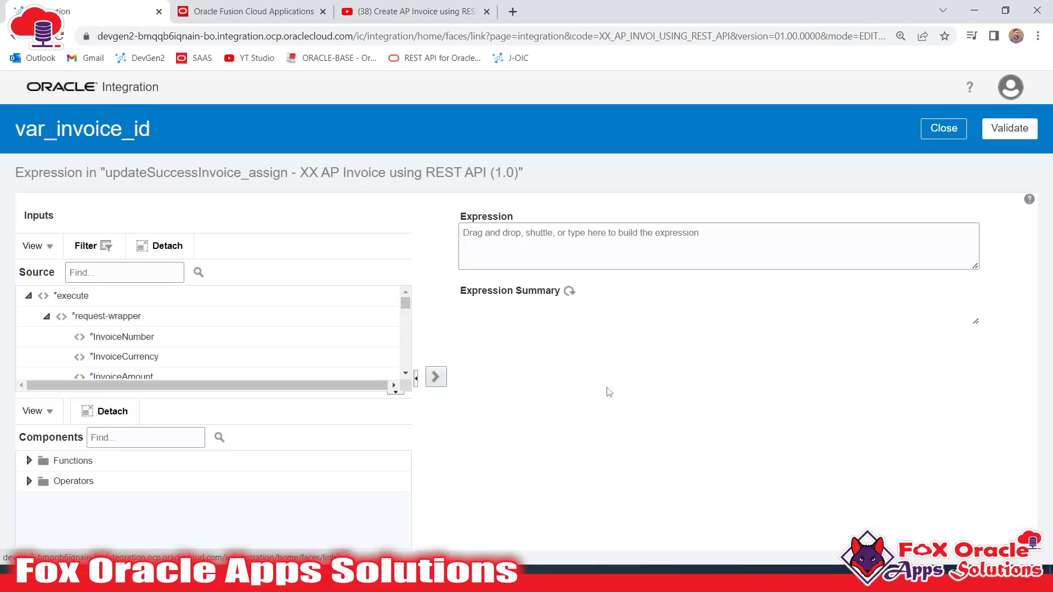
left_click_drag(253, 390, 253, 443)
left_click(47, 316)
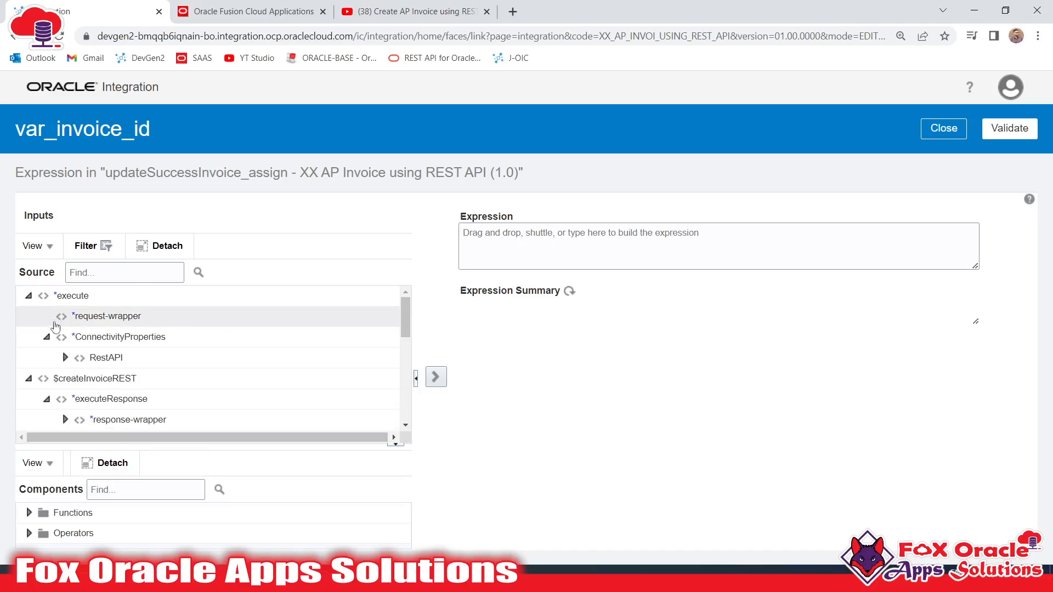
scroll(68, 367, "down", 3)
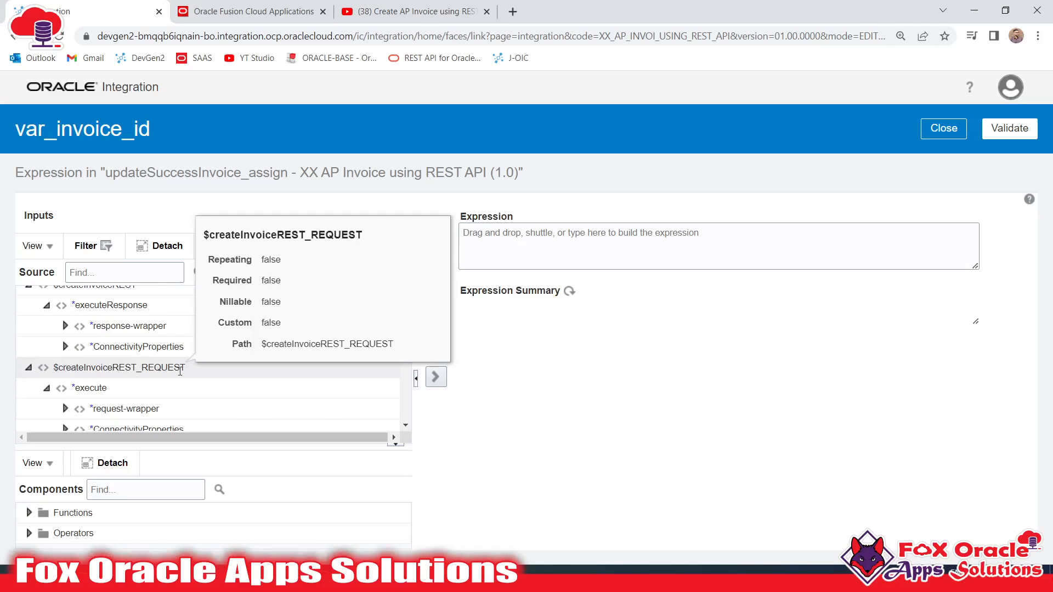
scroll(68, 368, "down", 2)
mouse_move(99, 379)
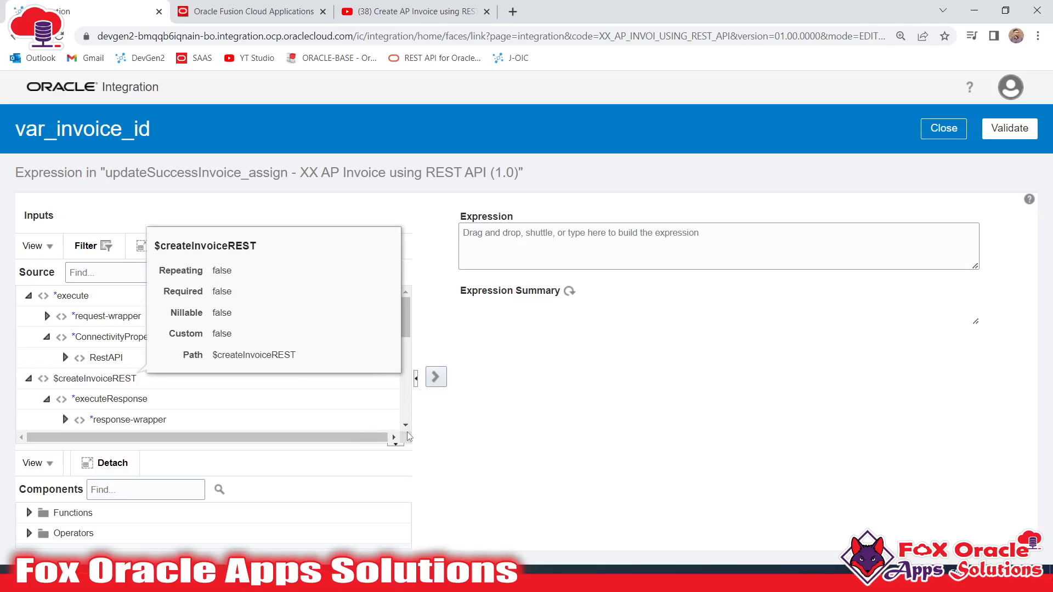
scroll(168, 368, "down", 2)
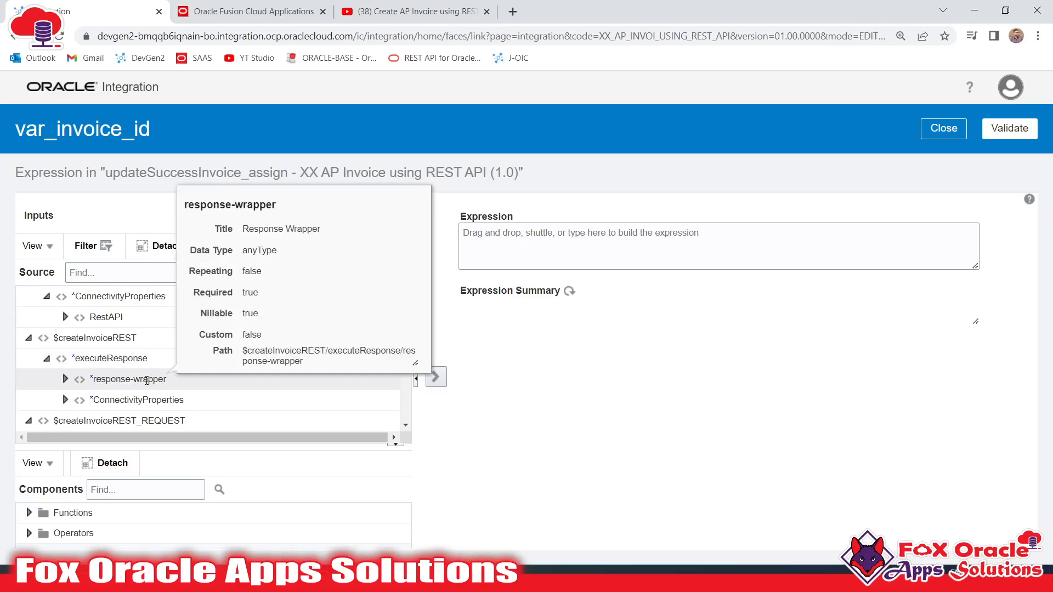
left_click_drag(96, 378, 70, 383)
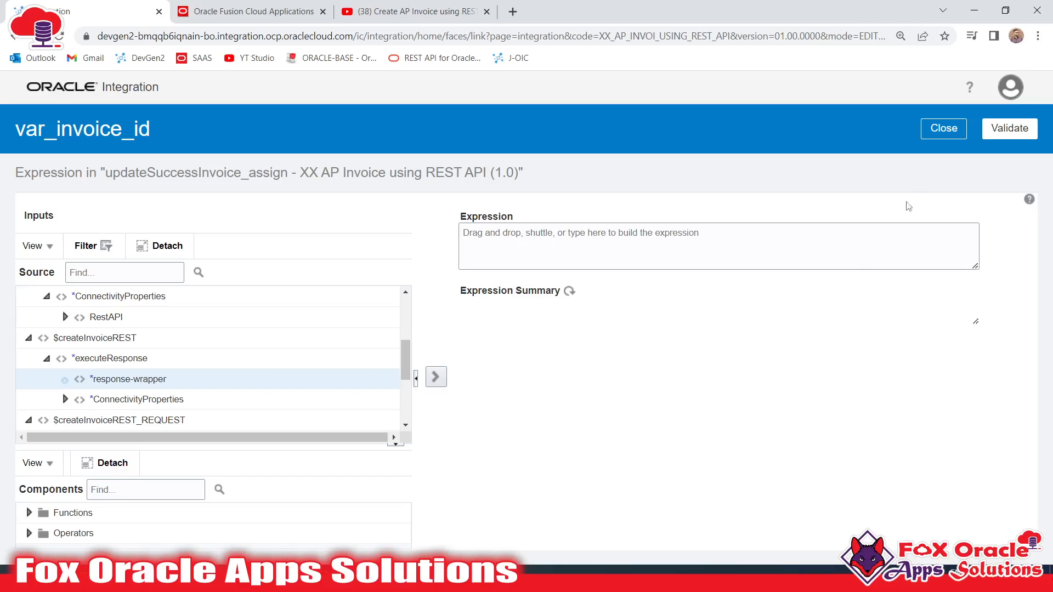
left_click(948, 130)
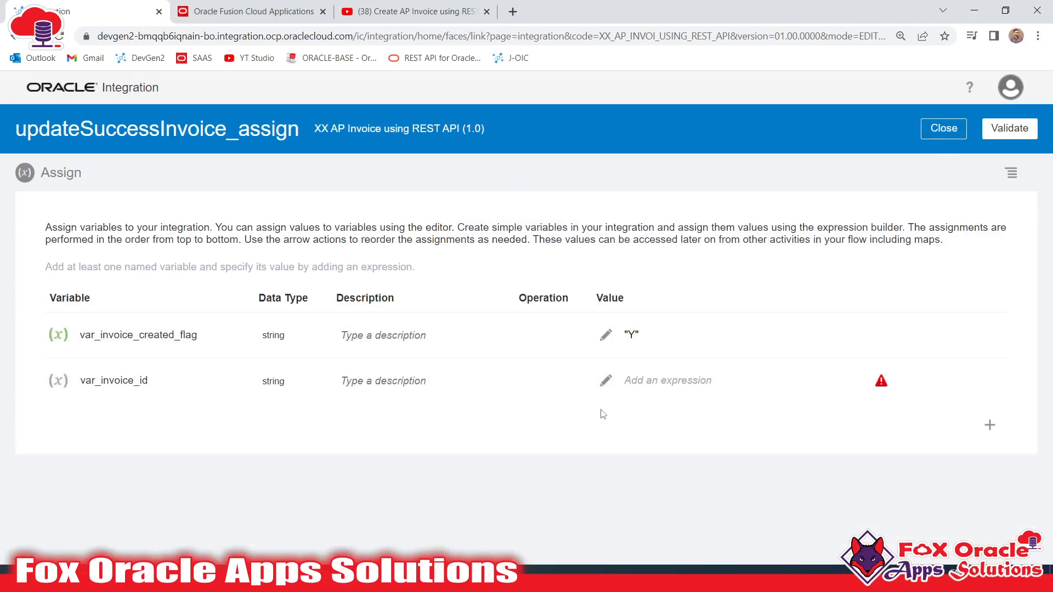
- Open the expression of var_invoice_id, enlarge the source tree and expand response-wrapper under $createInvoiceREST to browse its elements
left_click(605, 380)
left_click(46, 316)
scroll(115, 346, "down", 1)
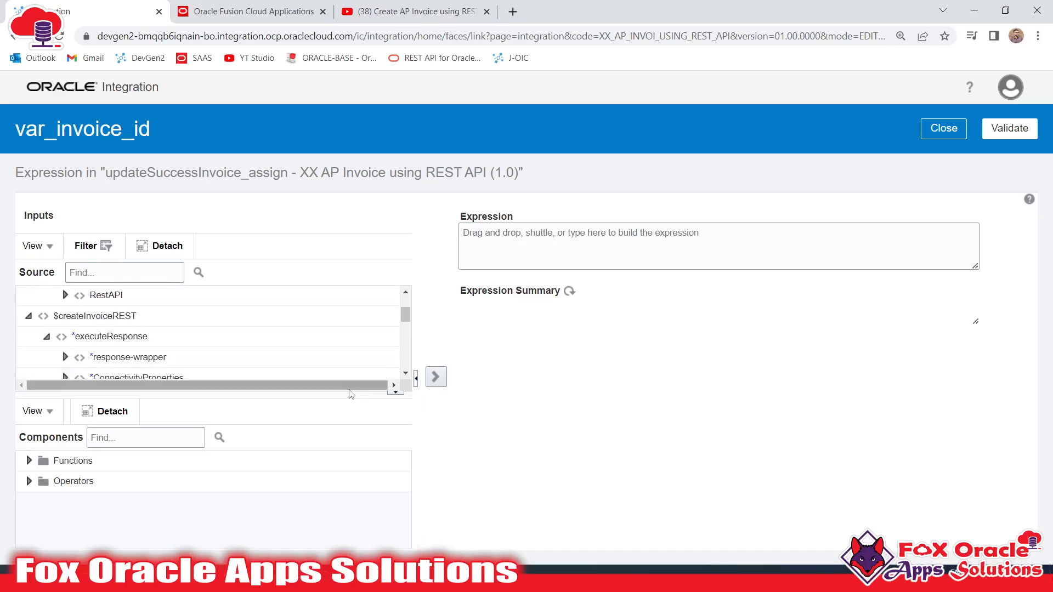
left_click_drag(338, 393, 340, 467)
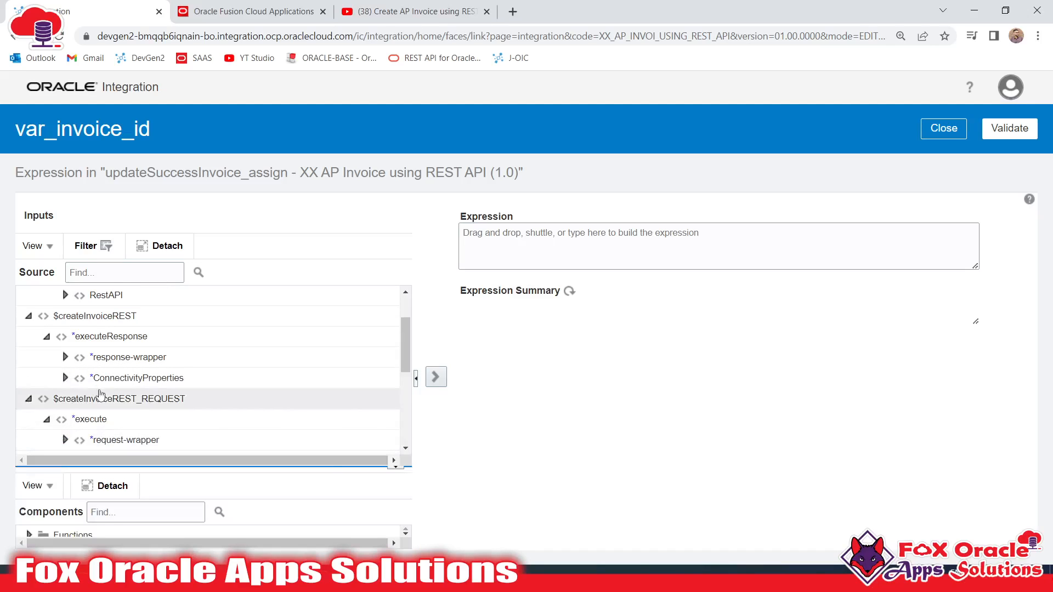
left_click(65, 357)
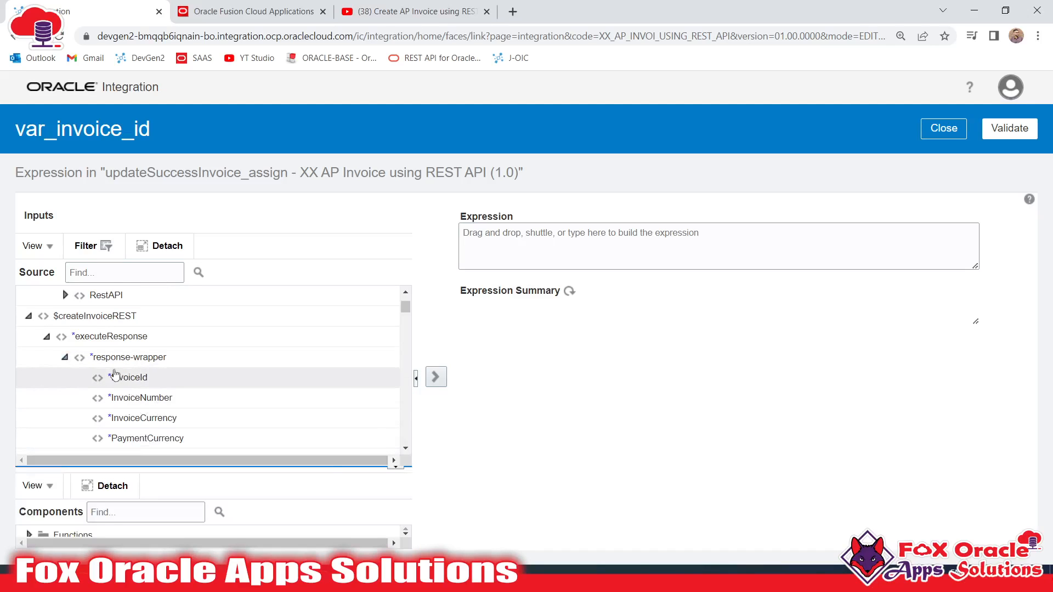
scroll(146, 401, "down", 5)
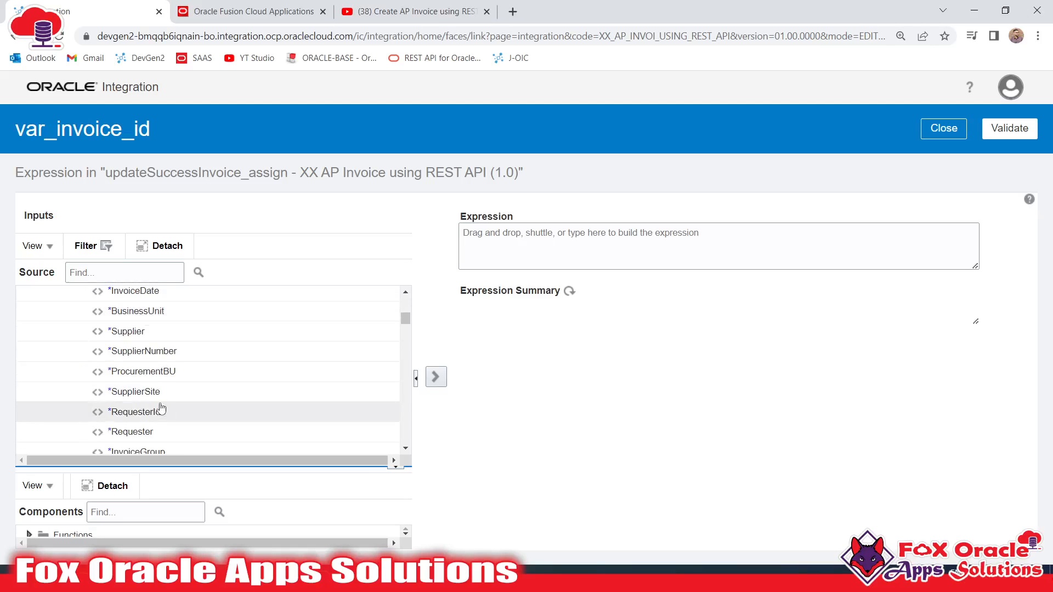
scroll(157, 385, "down", 2)
- Switch to Postman, send the Create AP Invoice request with InvoiceNumber "XX INV Test 006" and examine InvoiceId in the response
left_click(307, 579)
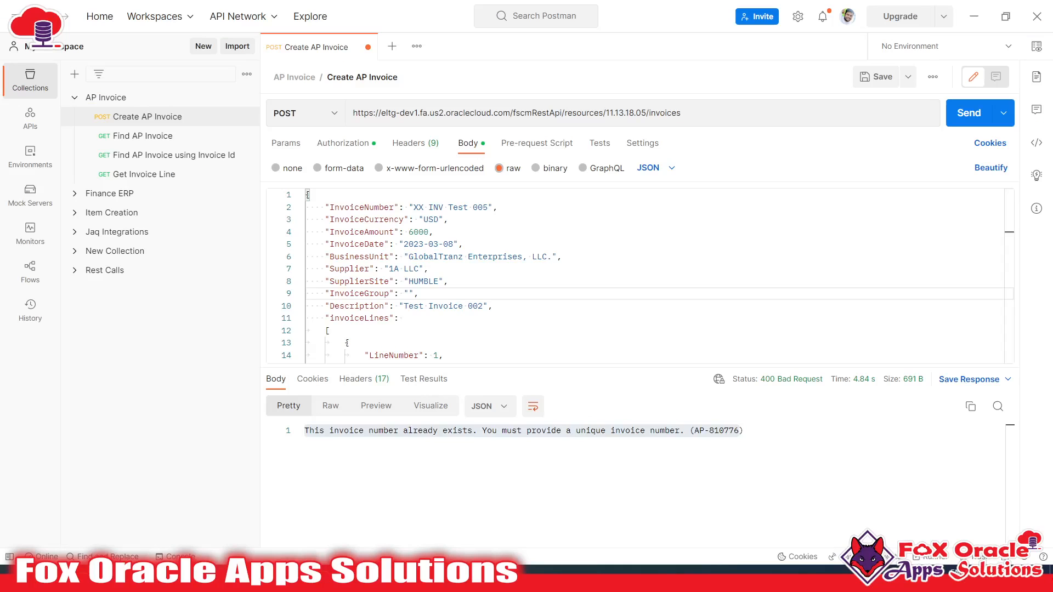
left_click(497, 454)
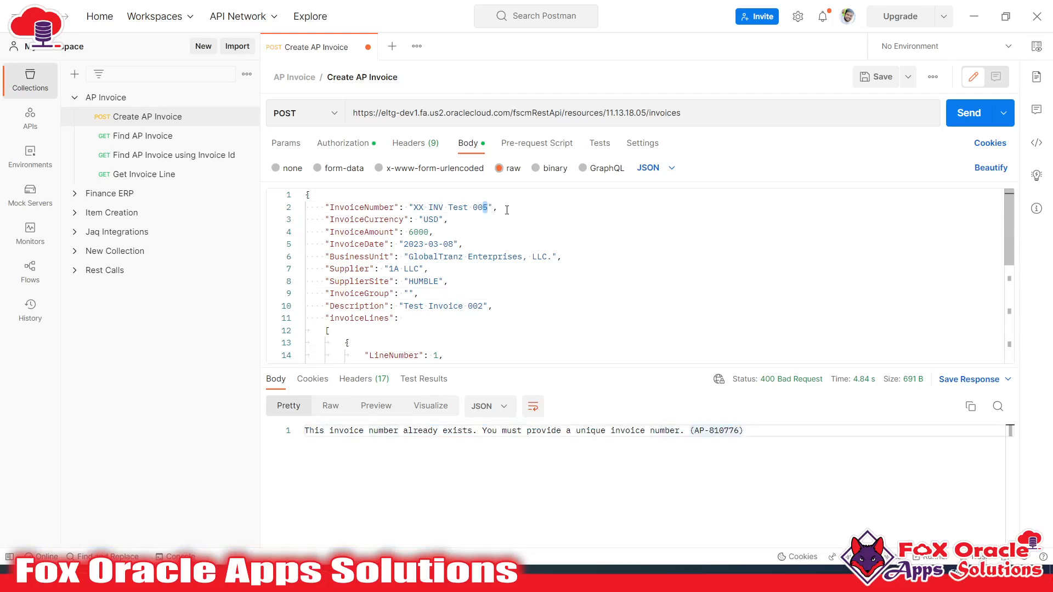
type("6")
key("ctrl+Return")
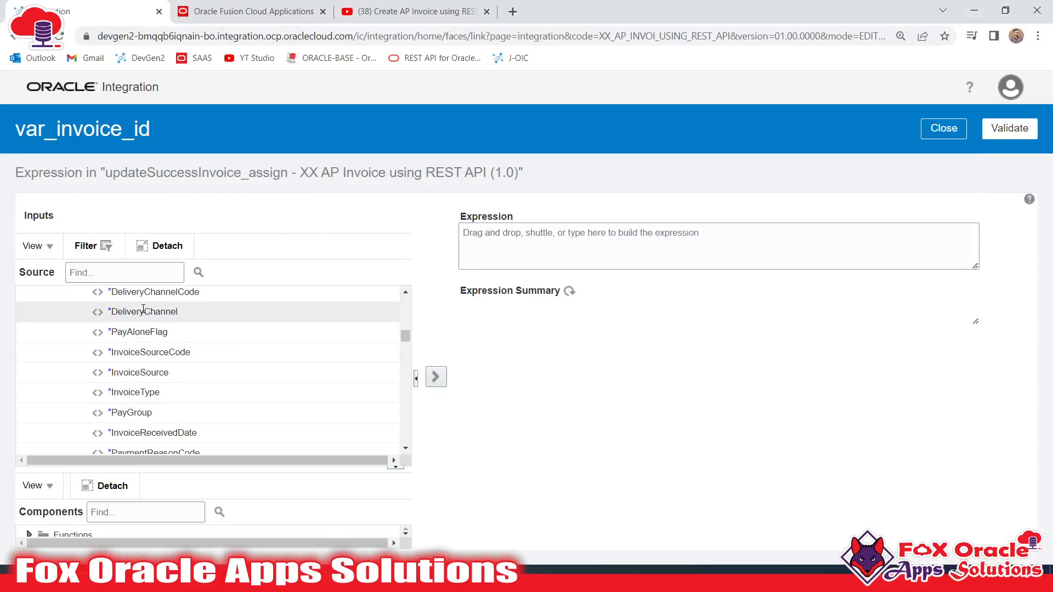
scroll(193, 365, "up", 3)
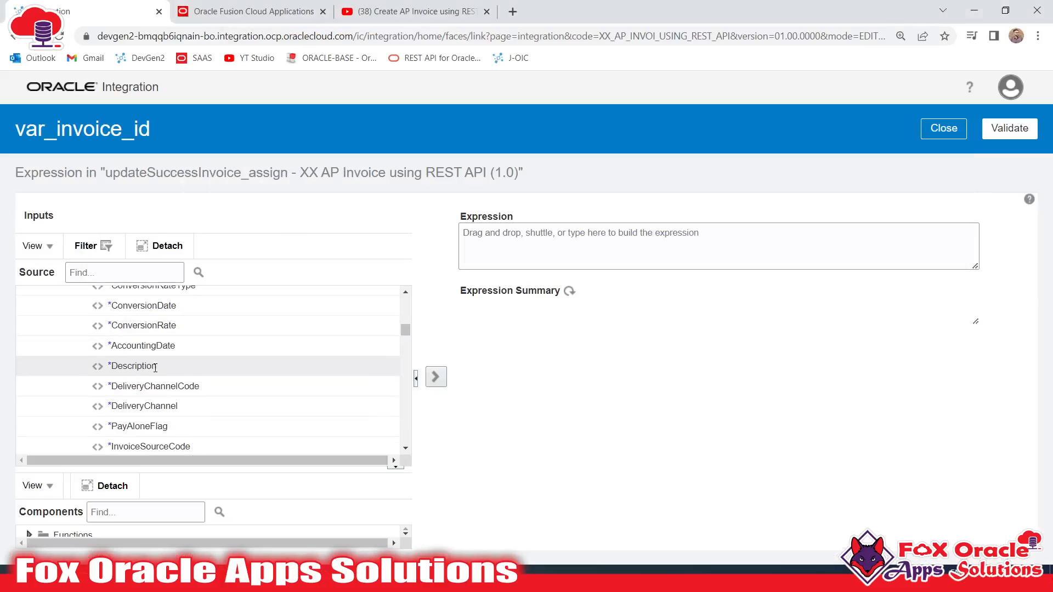
scroll(193, 365, "up", 5)
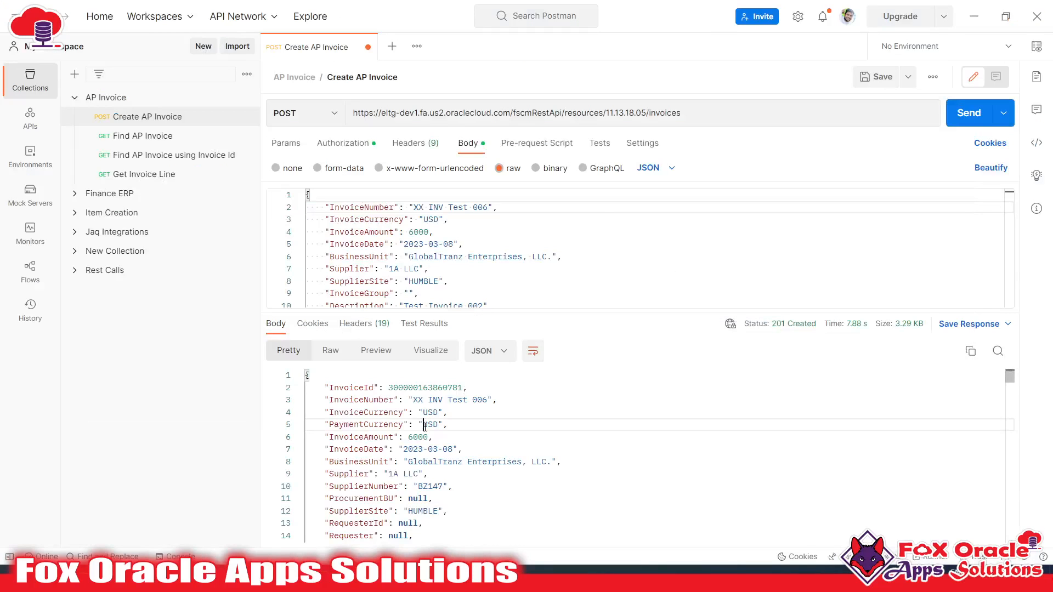
double_click(334, 388)
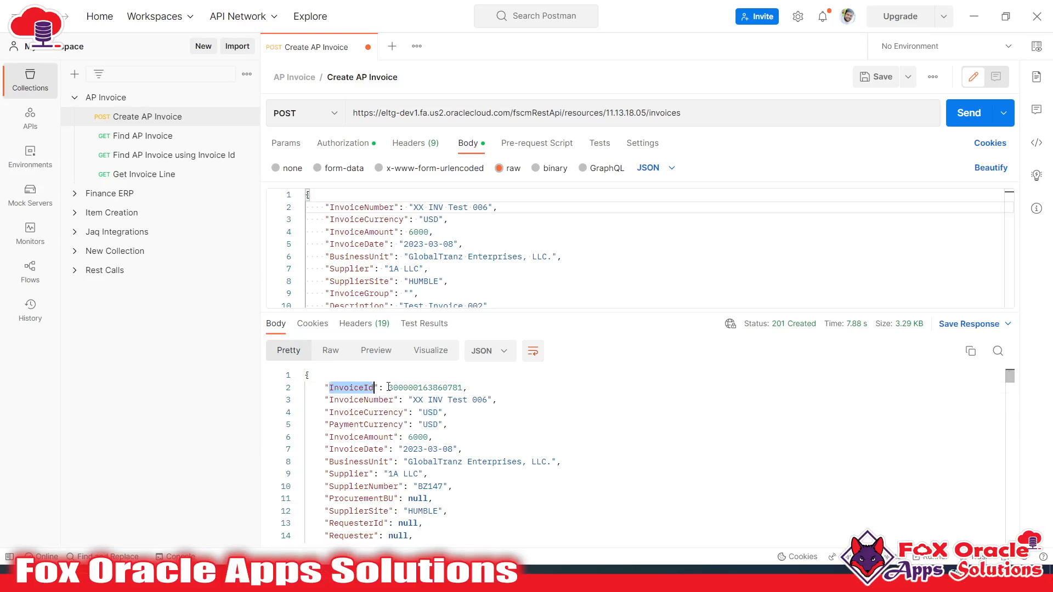
left_click_drag(389, 387, 476, 385)
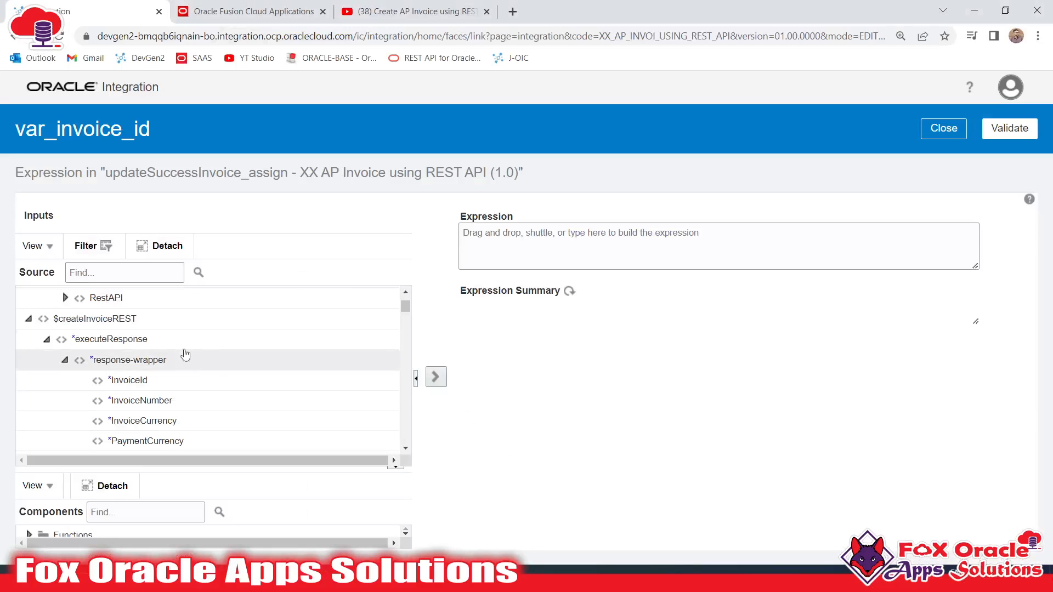
- Set the var_invoice_id expression to InvoiceId from the createInvoiceREST response-wrapper, validate it, then validate and close updateSuccessInvoice_assign
left_click_drag(126, 380, 565, 248)
left_click(1014, 130)
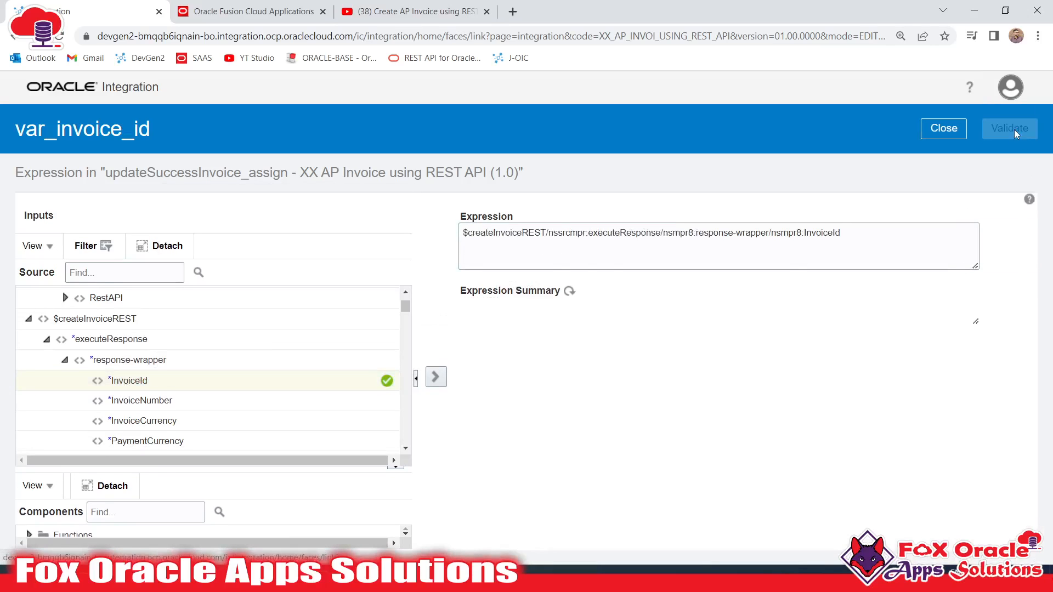
left_click(957, 160)
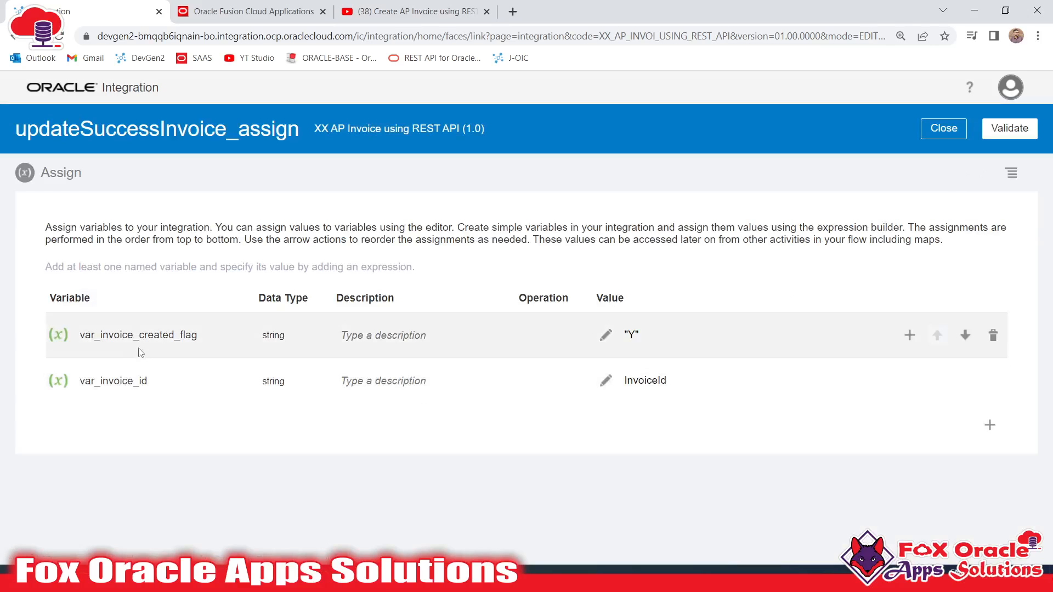
left_click(1009, 128)
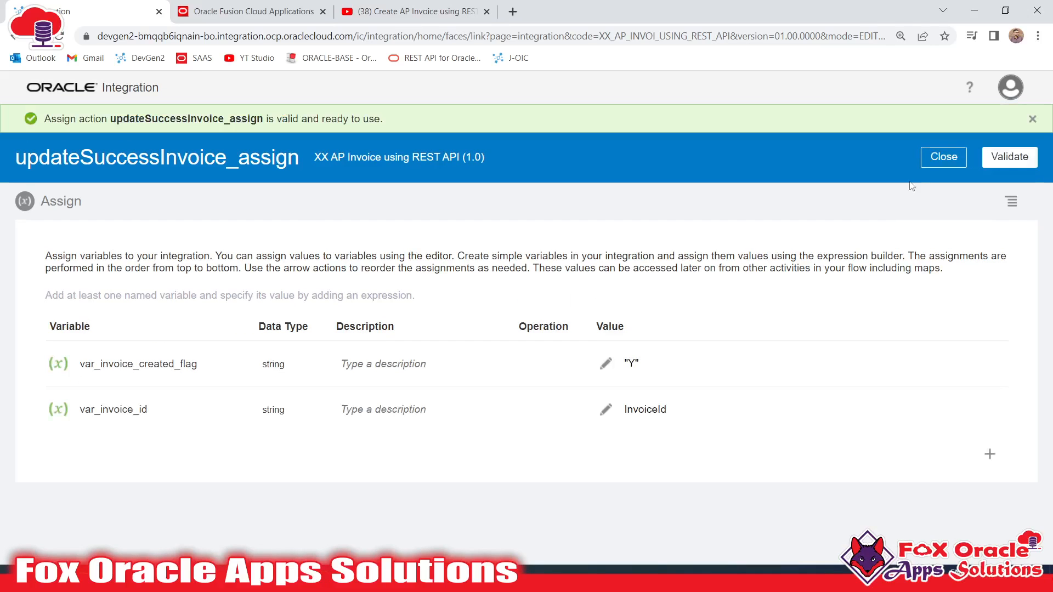
left_click(944, 159)
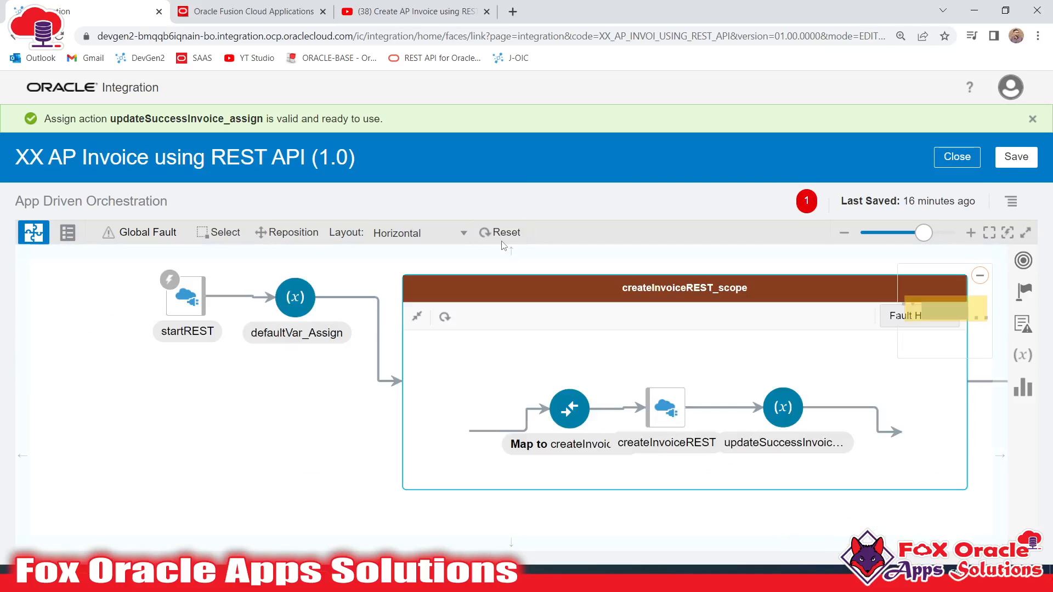
- Review the createInvoiceREST_scope flow and display the assignment summary of defaultVar_Assign
left_click_drag(650, 381, 583, 344)
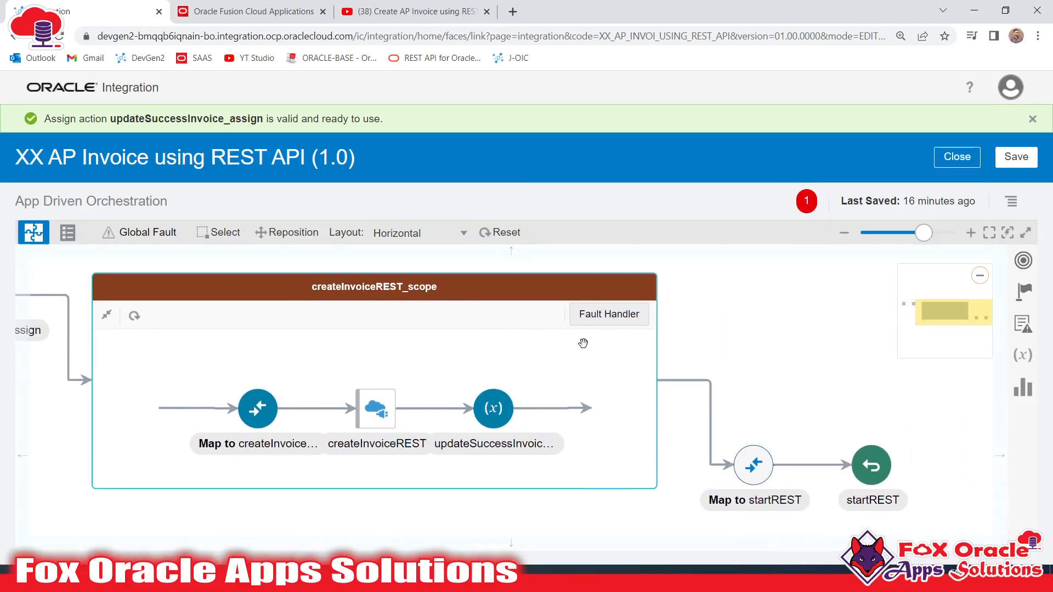
left_click(648, 455)
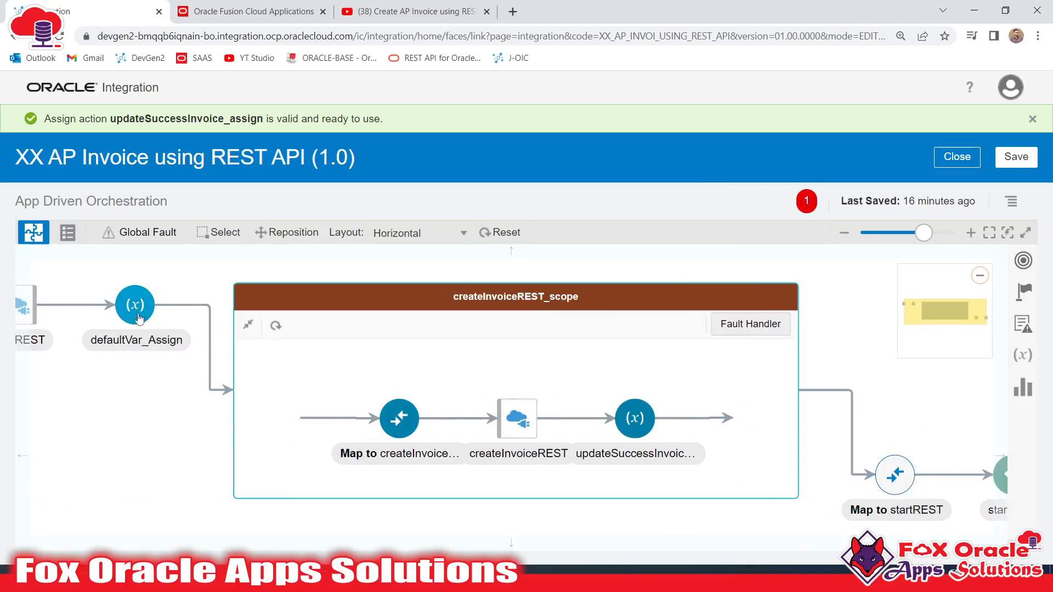
left_click(136, 309)
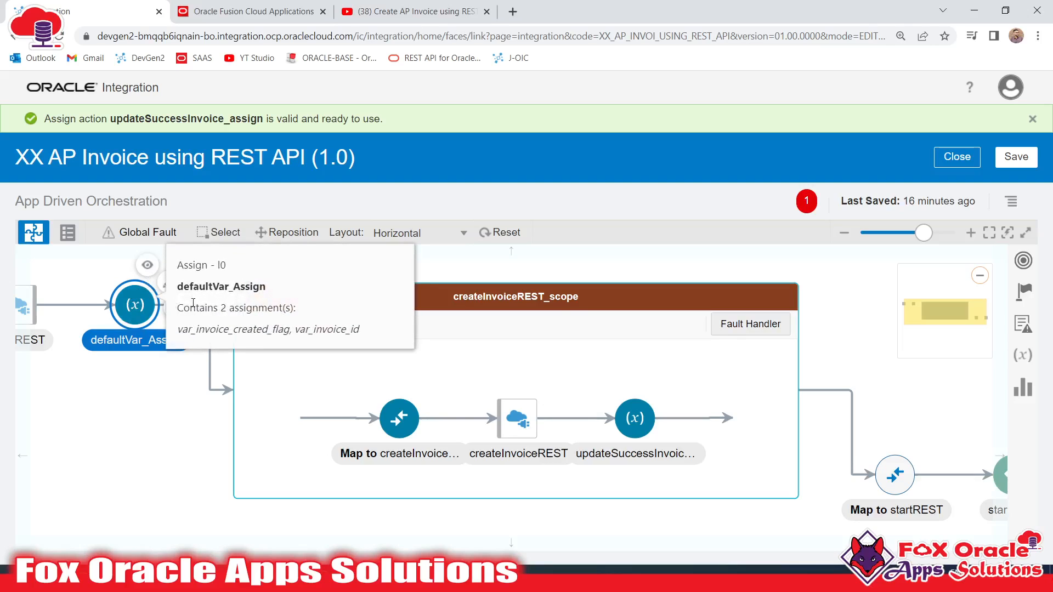
- Review the success assignment in createInvoiceREST_scope and its default fault handler, then return to the scope's main flow
left_click_drag(159, 400, 73, 397)
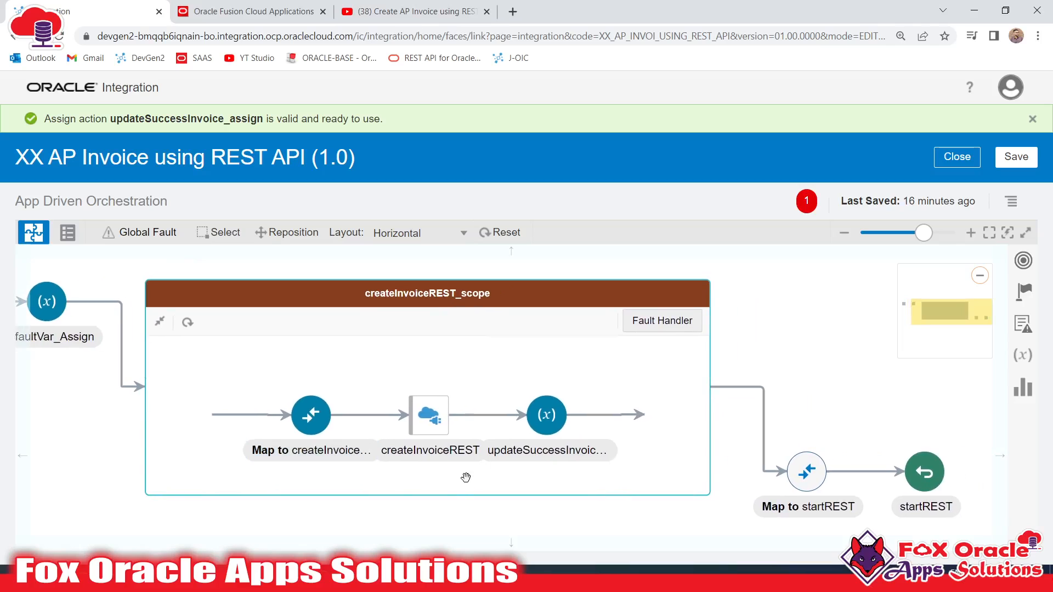
left_click(545, 419)
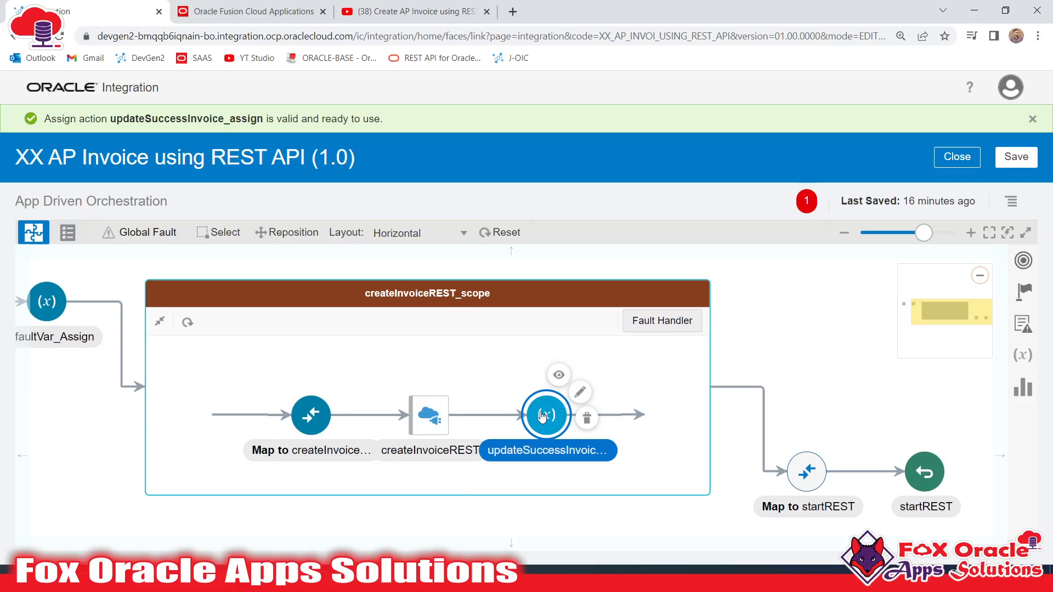
left_click(653, 328)
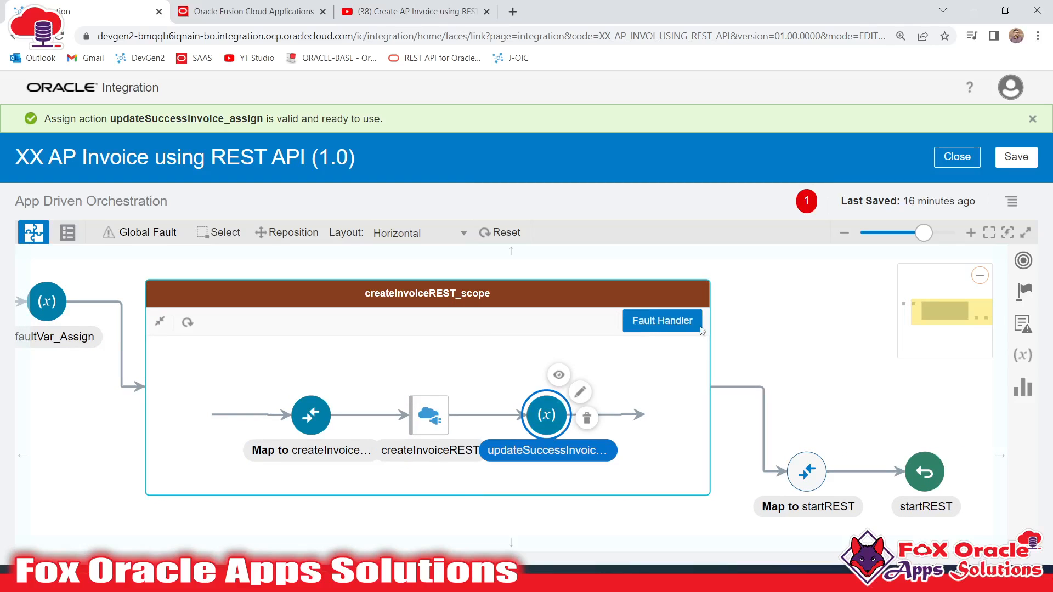
left_click(747, 364)
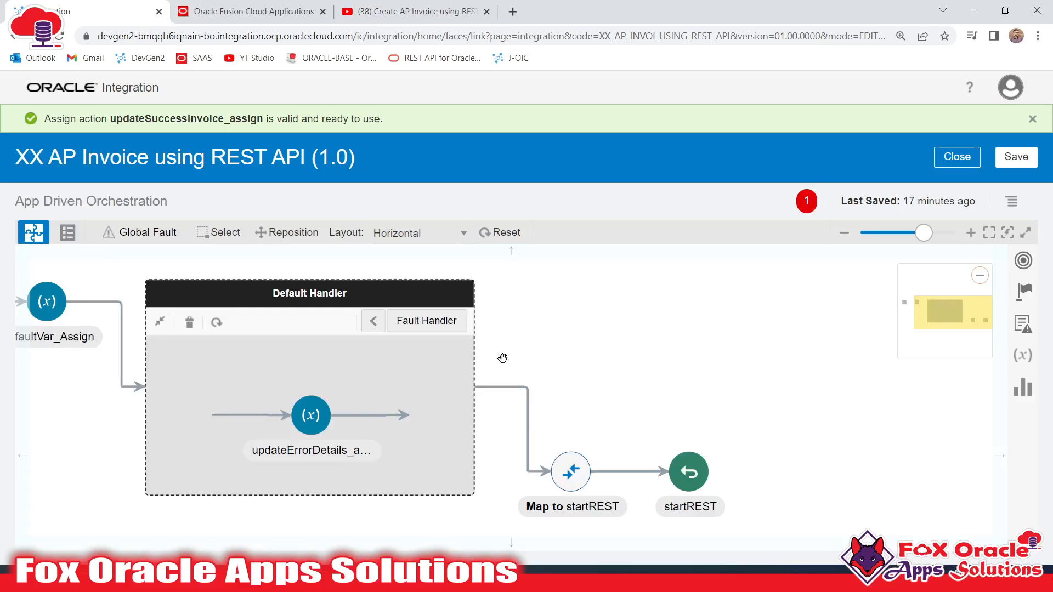
left_click(374, 324)
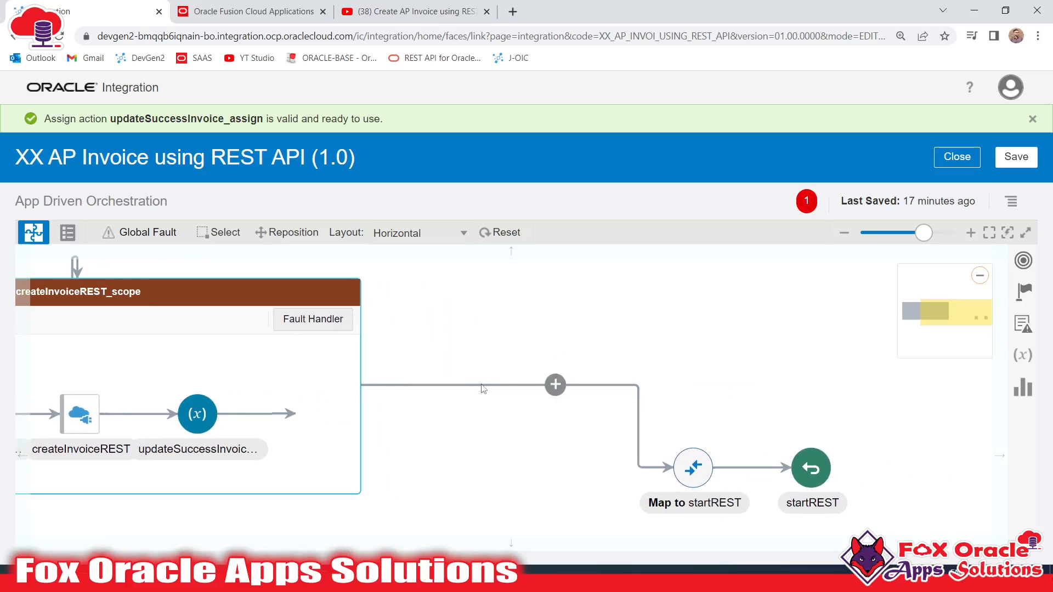
- Add a Switch action to the flow directly after createInvoiceREST_scope
left_click(1026, 298)
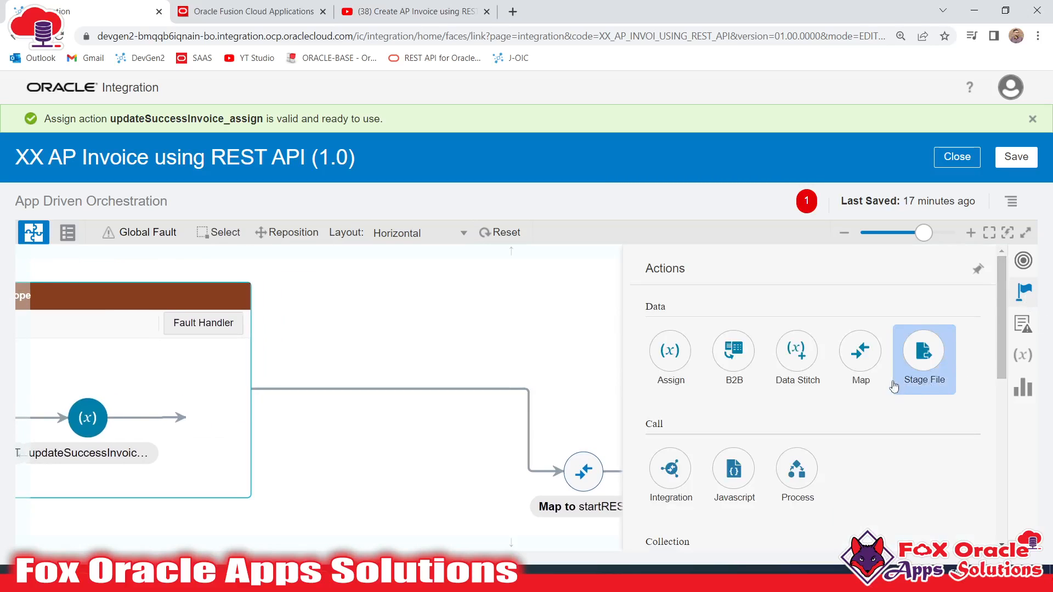
scroll(855, 412, "down", 3)
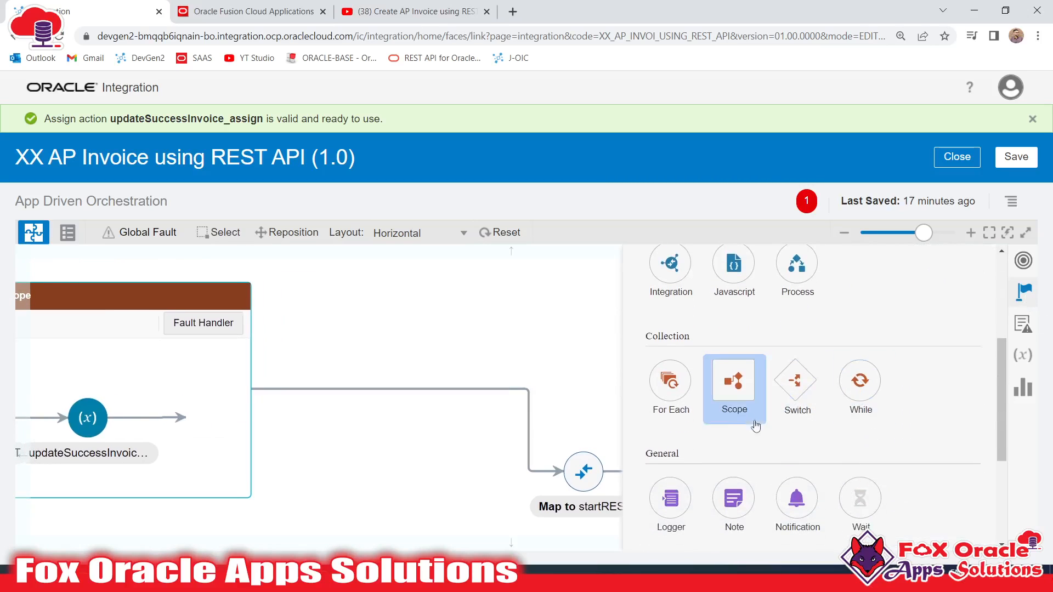
left_click_drag(781, 378, 455, 377)
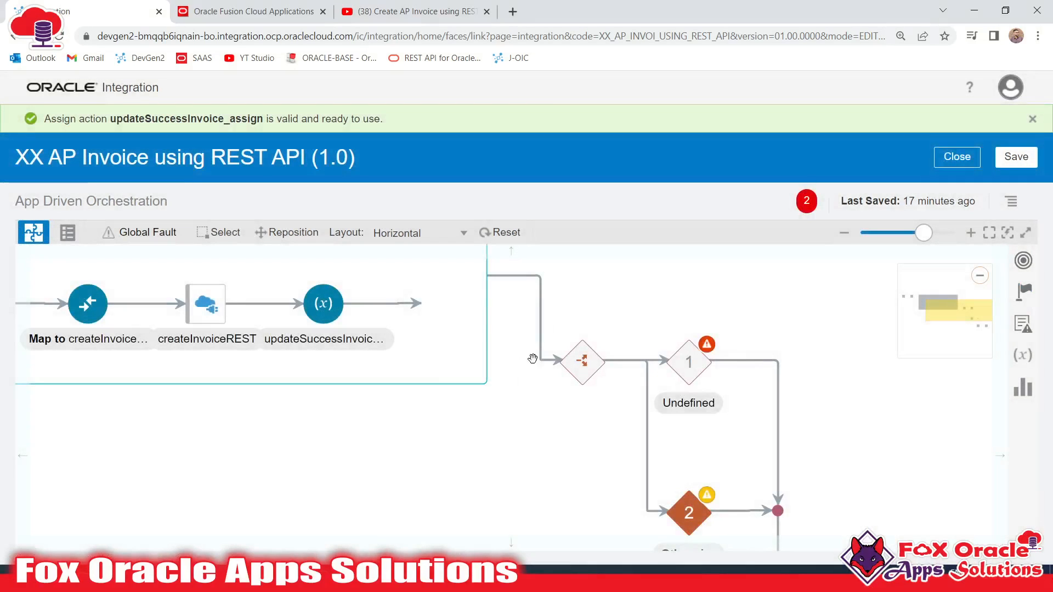
- Open the switch's first undefined branch for editing and name its expression "invoice created"
mouse_move(628, 404)
left_mouse_down()
mouse_move(470, 428)
mouse_move(478, 425)
left_mouse_up()
left_click(531, 390)
left_click(566, 361)
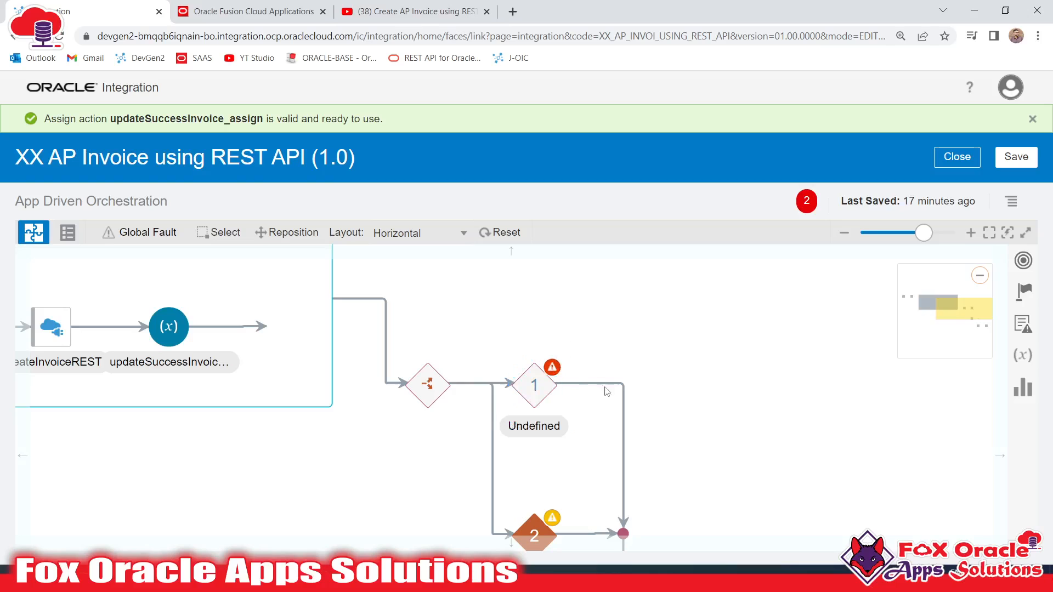
left_click(558, 236)
type("i")
key("BackSpace")
type("is")
key("BackSpace")
type("in")
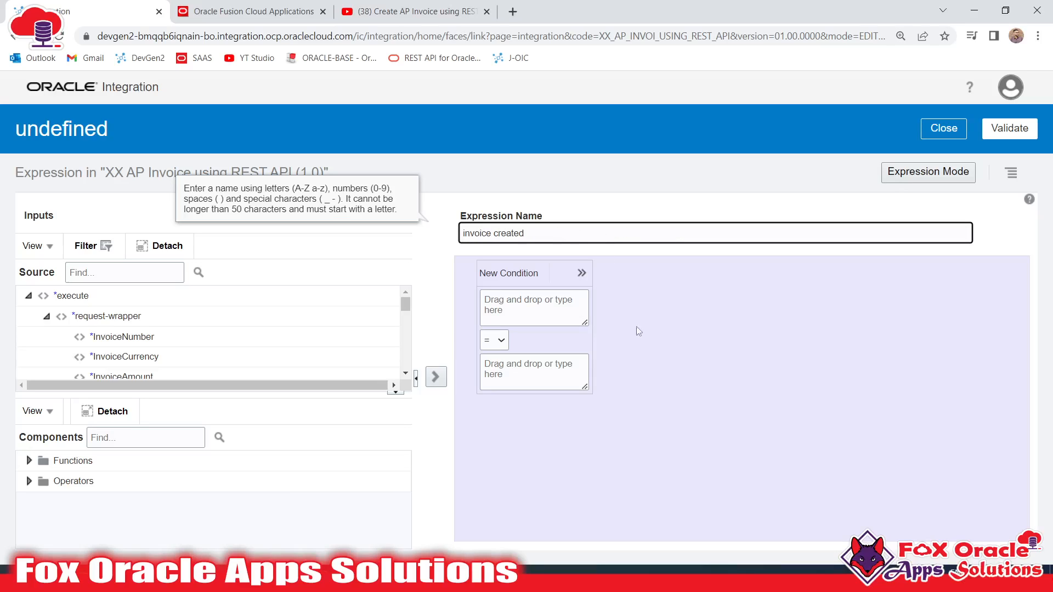
- Set the branch condition to $var_invoice_created_flag = 'Y', then validate and close the expression
left_click(538, 321)
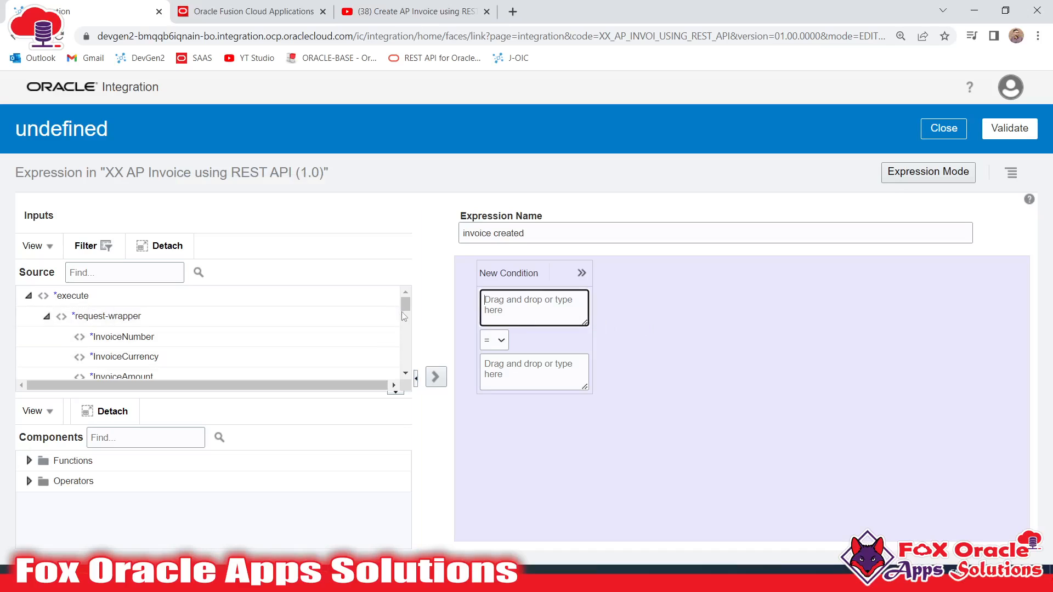
scroll(220, 351, "down", 10)
left_click_drag(99, 350, 549, 313)
left_click(499, 311)
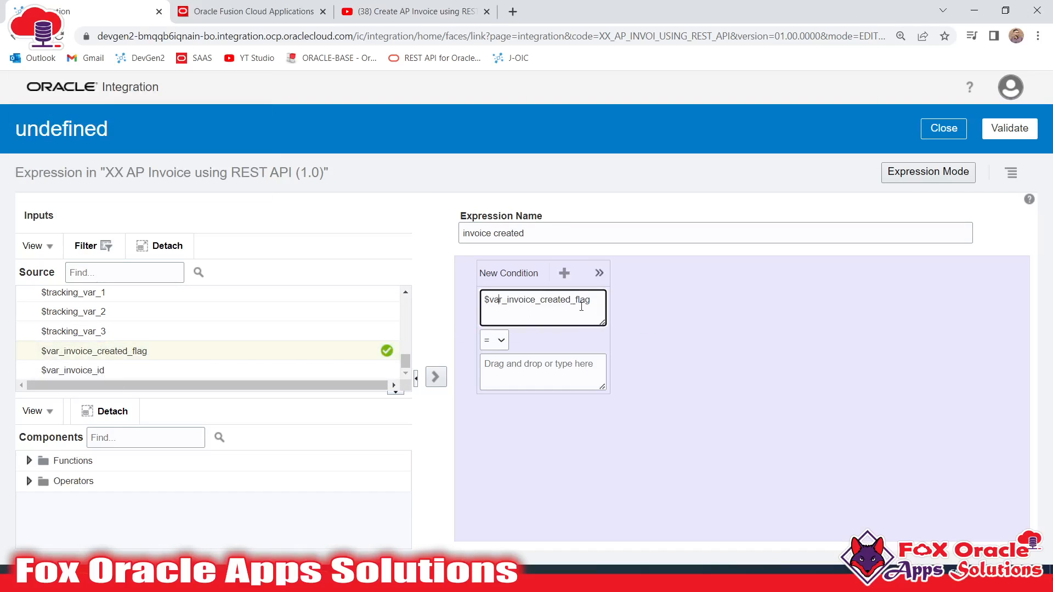
left_click(526, 379)
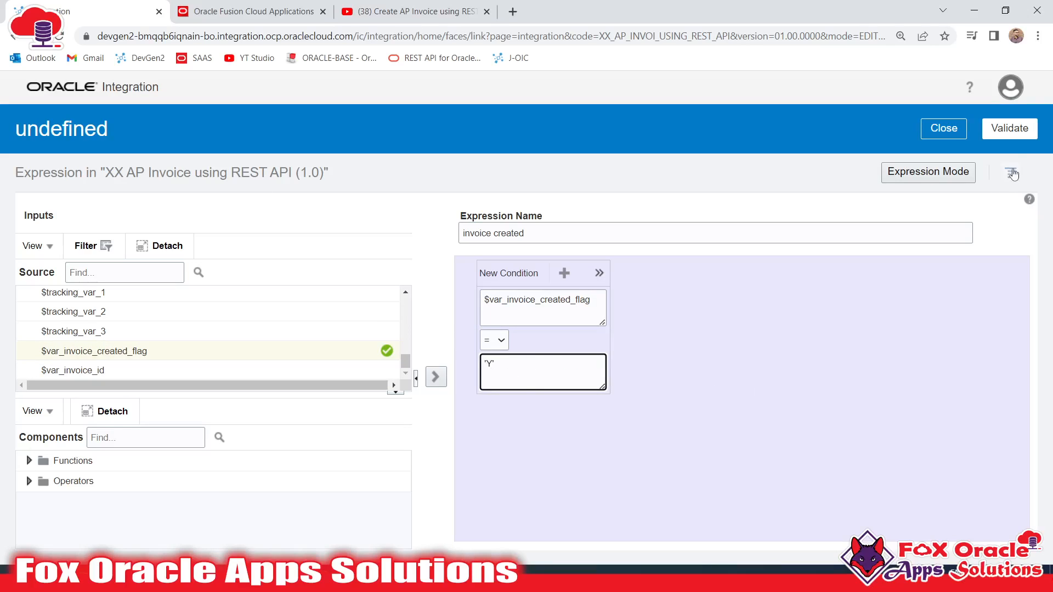
left_click(1009, 127)
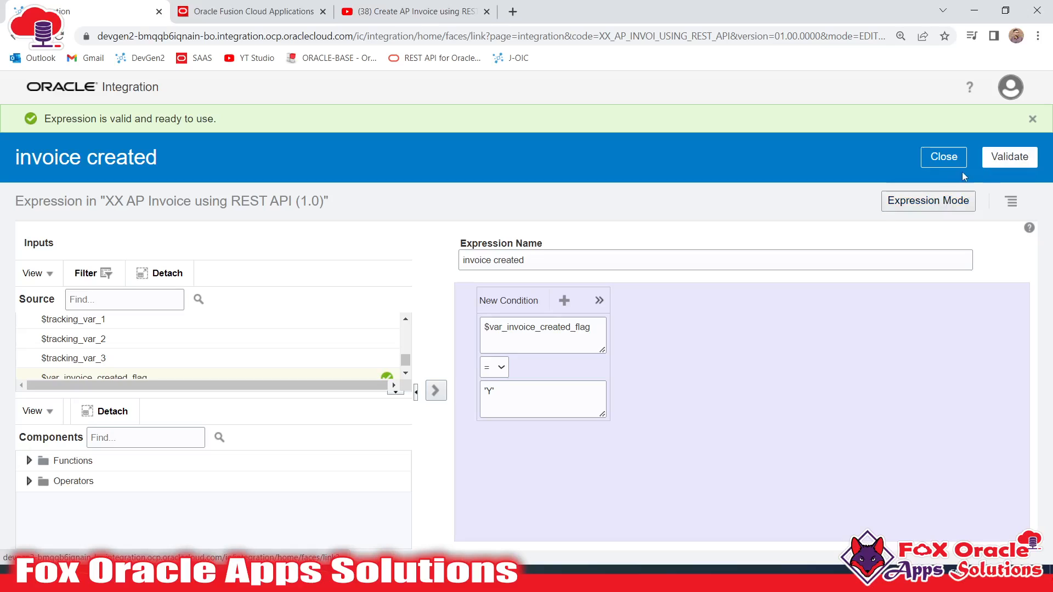
left_click(956, 162)
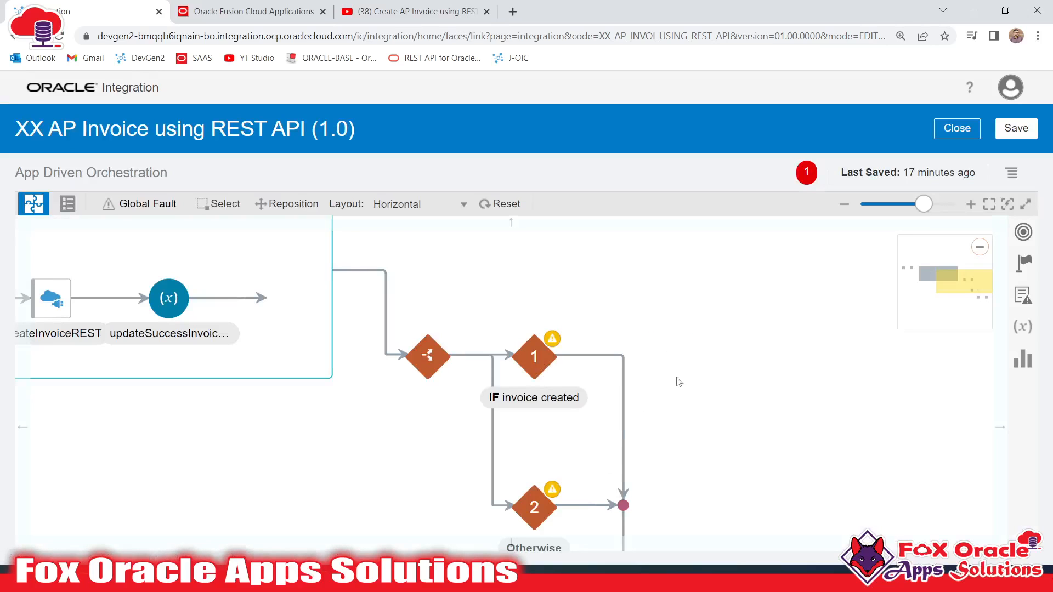
- Review the switch's IF and Otherwise branches together with the createInvoiceREST_scope flow that precedes them
left_click(535, 357)
left_click_drag(717, 400, 696, 400)
left_click_drag(349, 400, 602, 471)
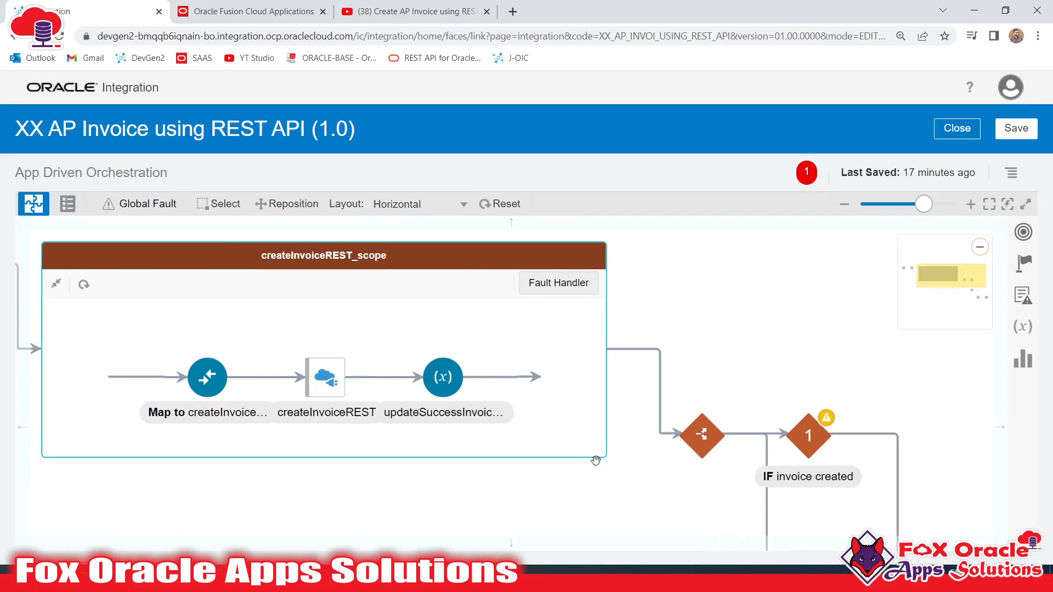
left_click_drag(749, 362, 468, 266)
left_click(546, 347)
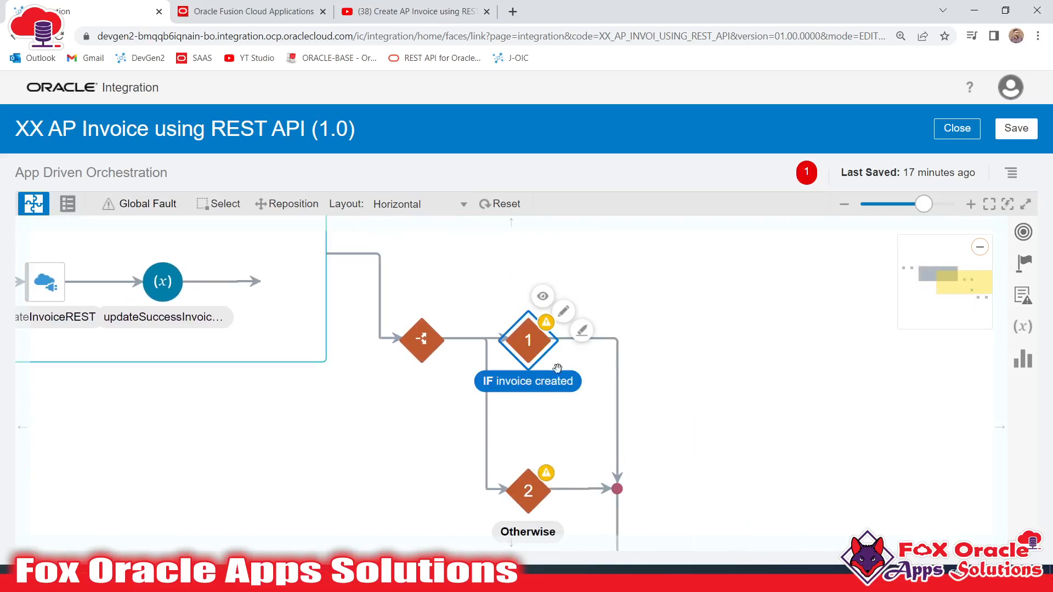
left_click_drag(746, 373, 635, 294)
left_click_drag(598, 447, 526, 437)
- Reposition the Map to startREST action into the IF invoice created branch and return to selection mode
left_click(511, 476)
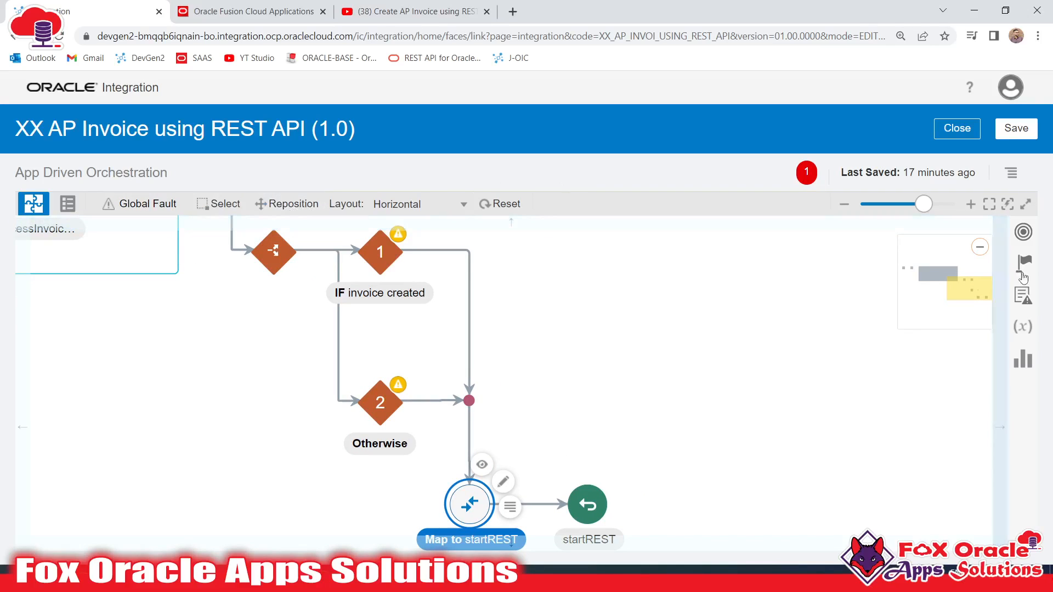
left_click(283, 211)
left_click_drag(468, 499, 471, 257)
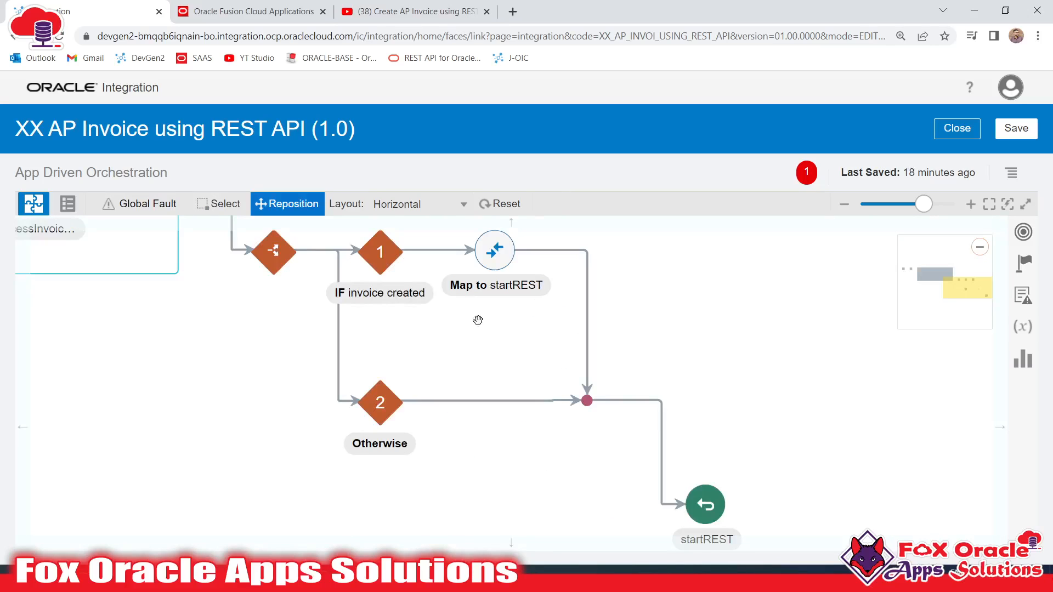
left_click(222, 204)
- Open the Map to startREST mapping in the IF invoice created branch and set the response's Result to 'Success'
left_click_drag(427, 385, 403, 428)
left_click(489, 318)
left_click(506, 304)
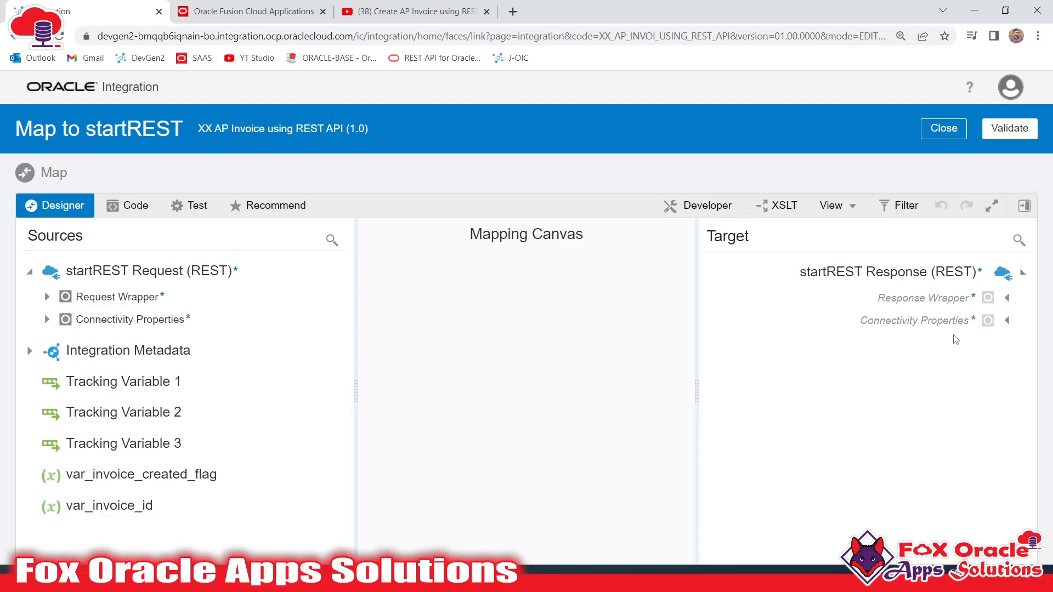
left_click(1007, 300)
left_click(947, 353)
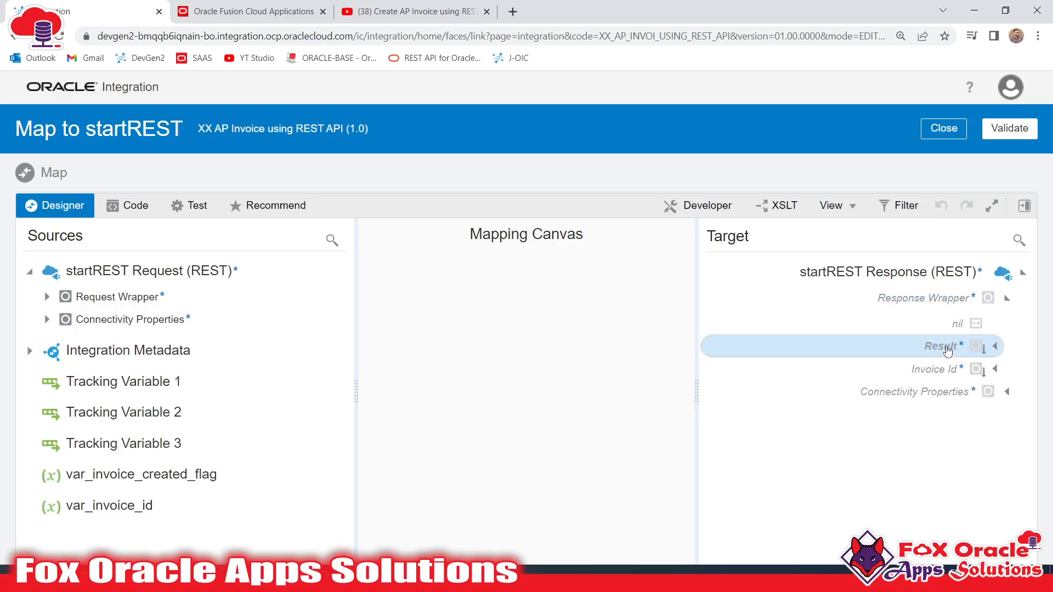
right_click(948, 353)
left_click(842, 437)
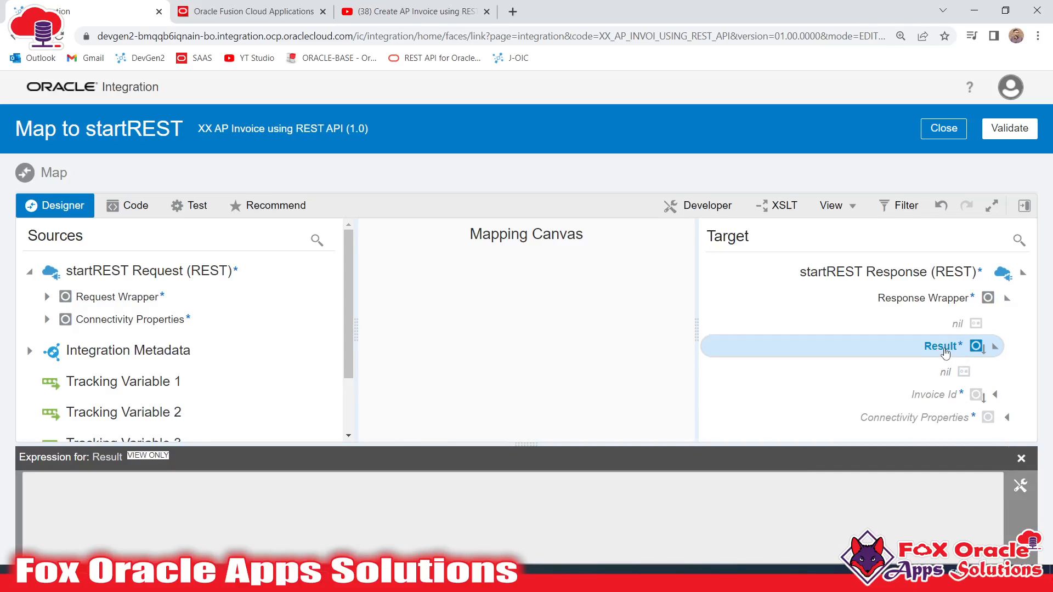
left_click(1020, 485)
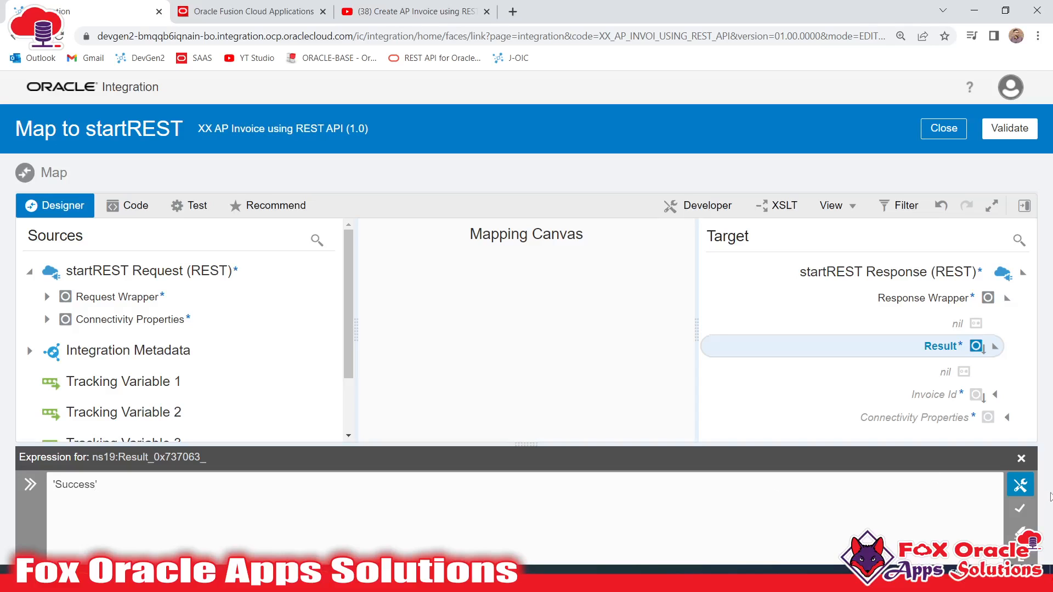
left_click(1020, 509)
left_click(1021, 458)
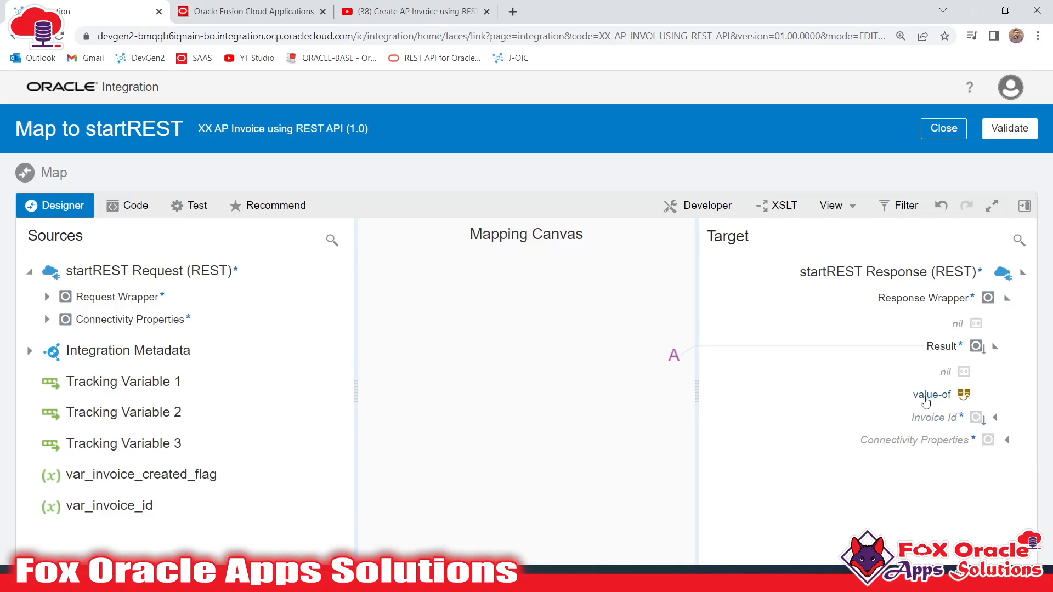
- Map var_invoice_id to Invoice Id in the startREST response, then validate and close the mapping
left_click(941, 421)
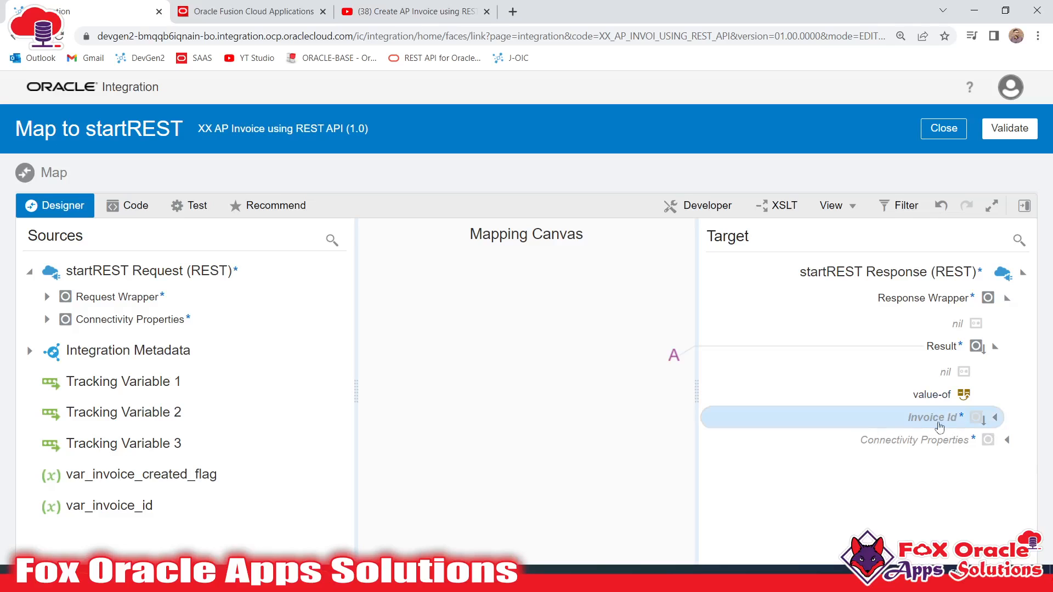
left_click_drag(136, 515, 910, 427)
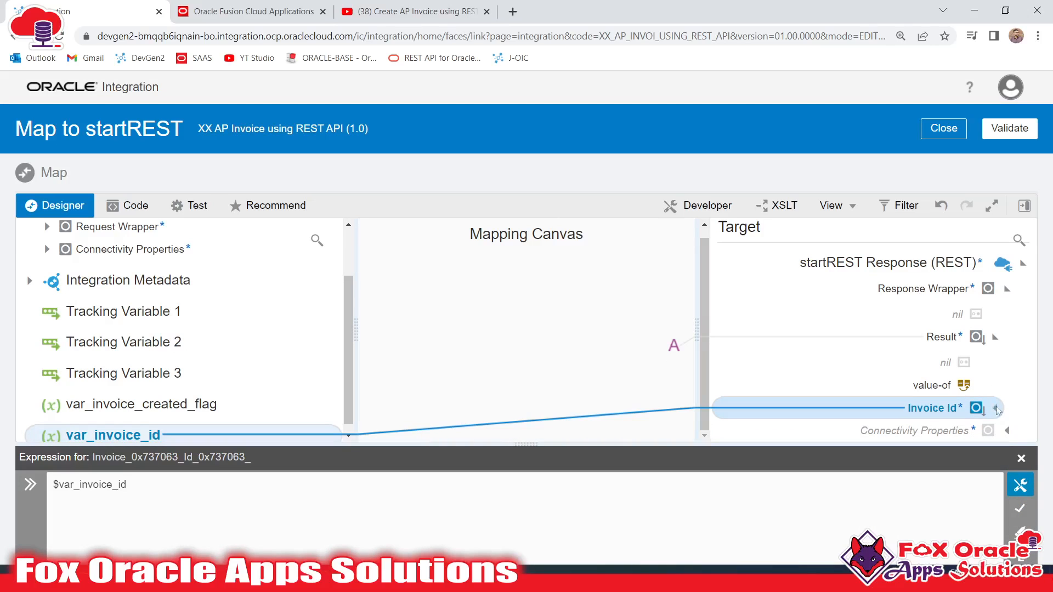
left_click(1019, 461)
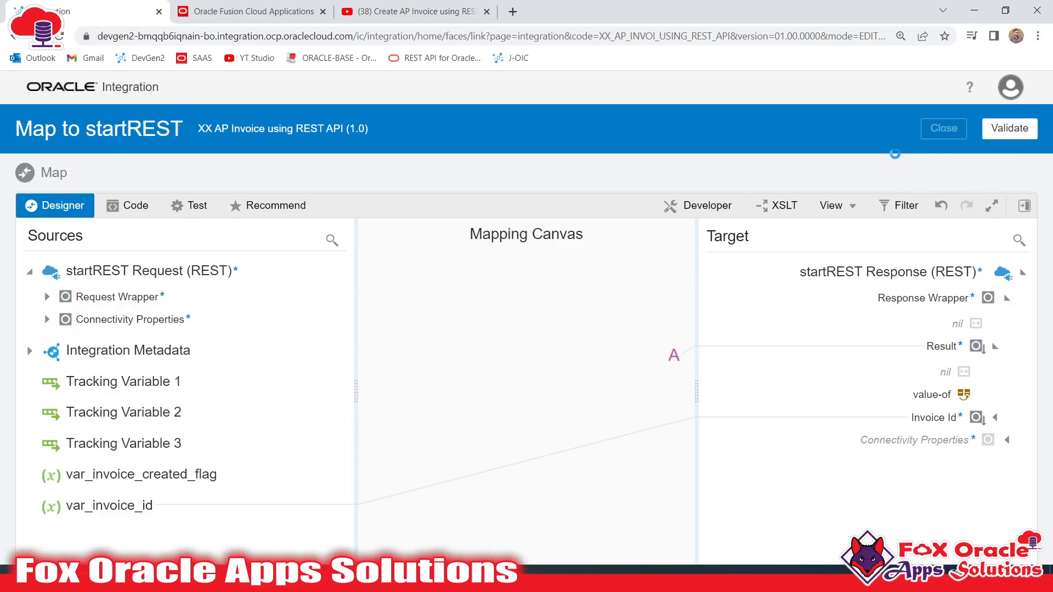
left_click(932, 158)
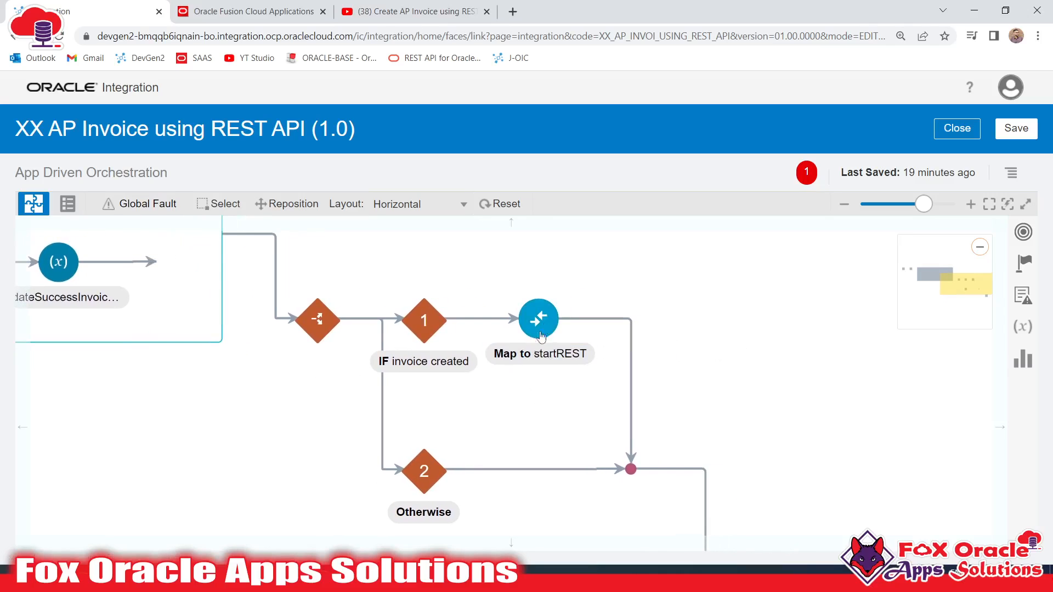
- Compare the IF invoice created branch and its response map with the empty Otherwise branch
left_click(423, 320)
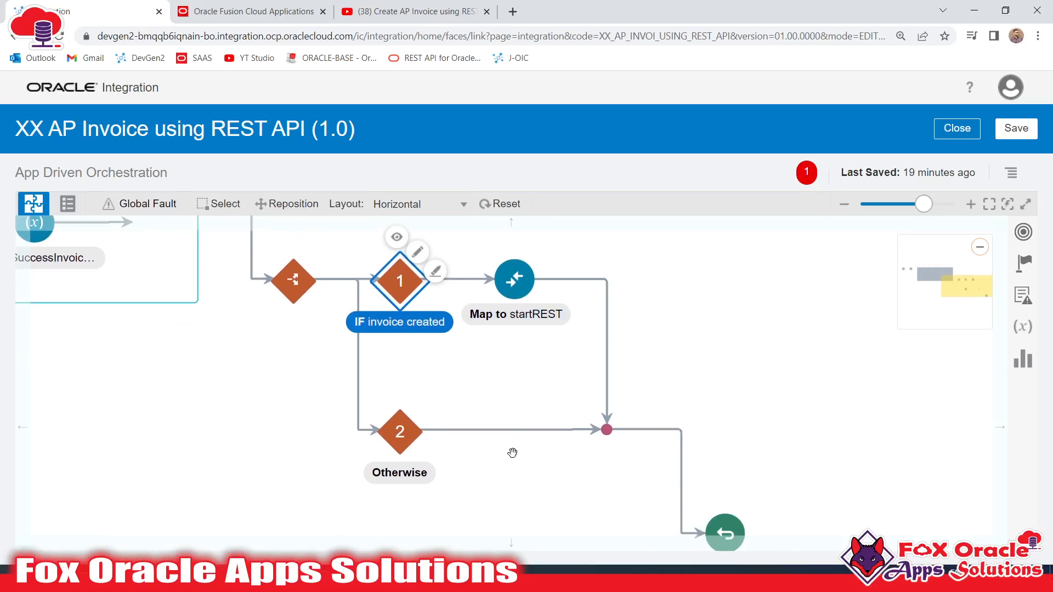
left_click(404, 434)
left_click(517, 286)
left_click(496, 390)
left_click(515, 280)
left_click_drag(521, 367, 497, 375)
left_click(519, 317)
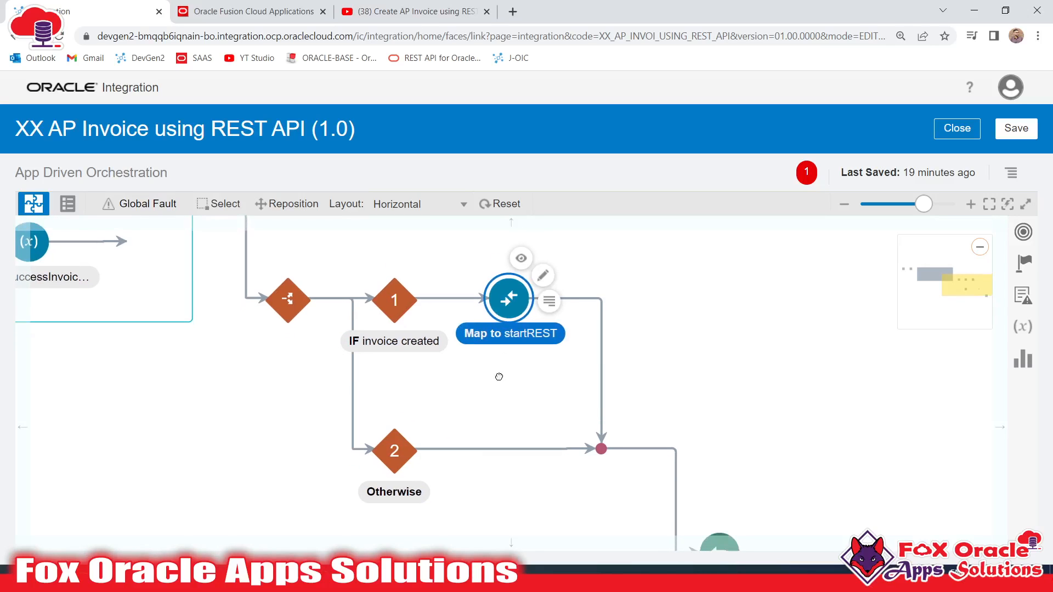
- Add a Map action for the startREST response to the Otherwise branch
left_click(1030, 269)
left_click_drag(866, 334, 469, 422)
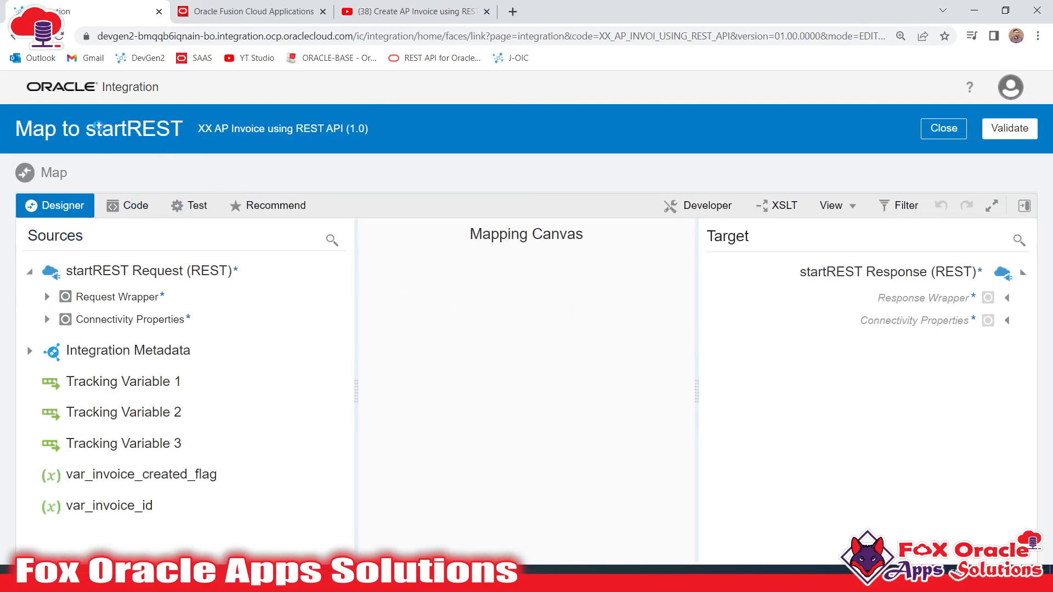
left_click_drag(85, 132, 135, 133)
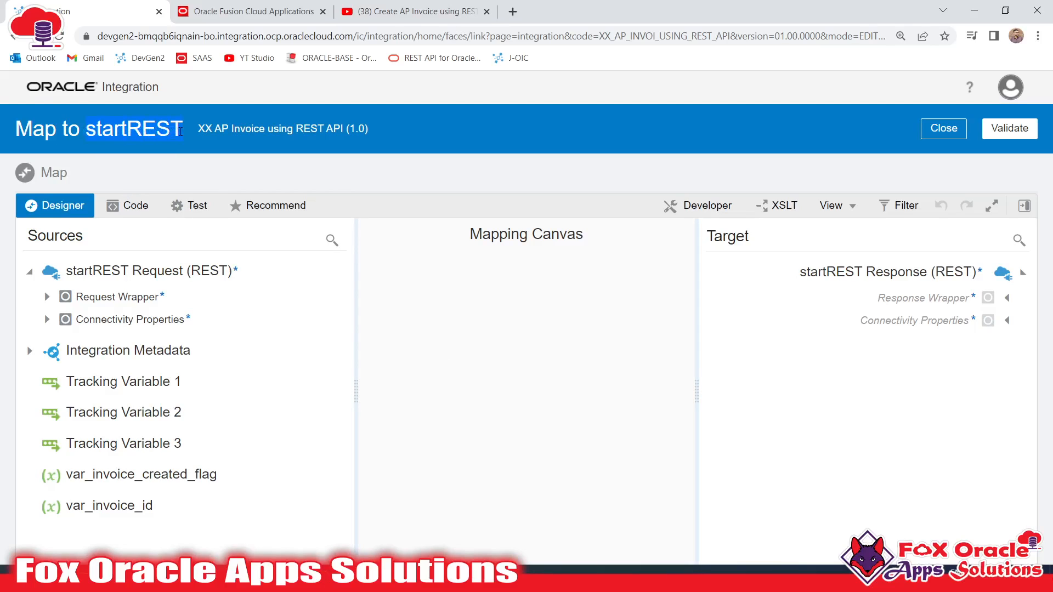
- Set Result in the Otherwise branch's startREST response mapping to 'Error' and save the expression
left_click(1007, 299)
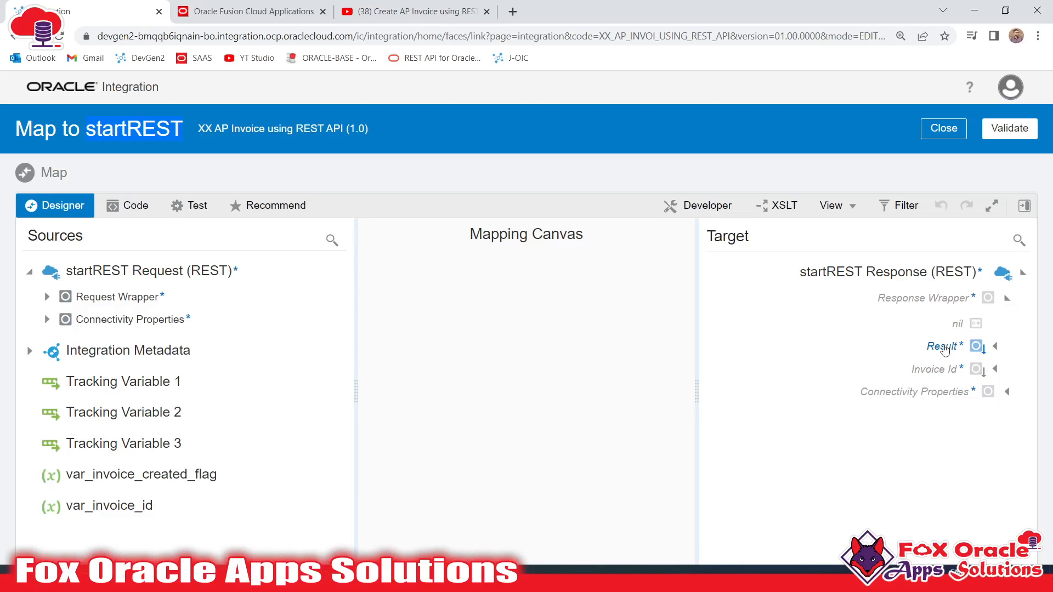
right_click(944, 350)
left_click(812, 445)
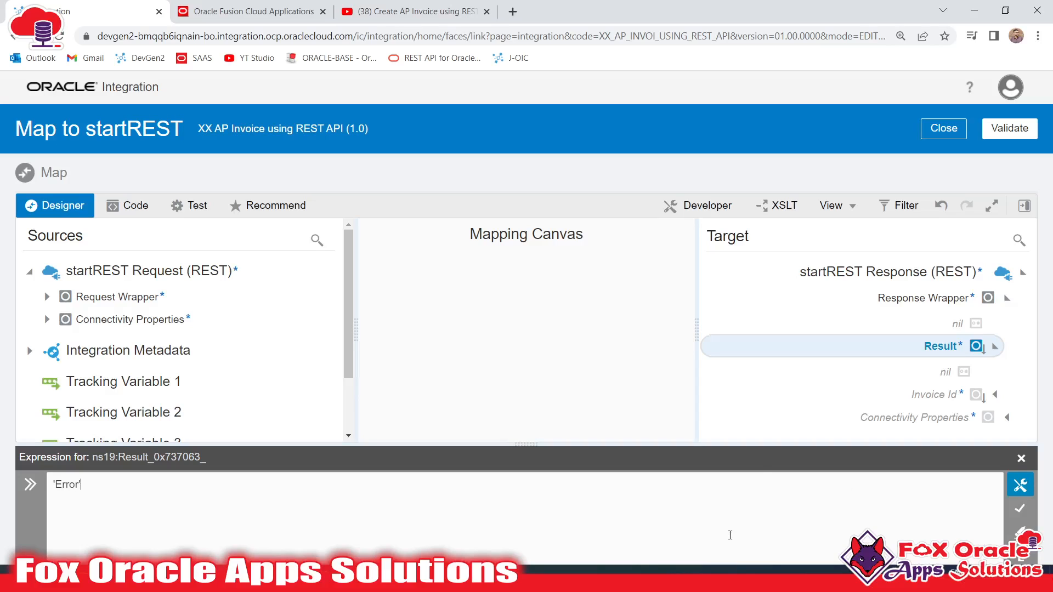
left_click(1020, 508)
left_click(1021, 458)
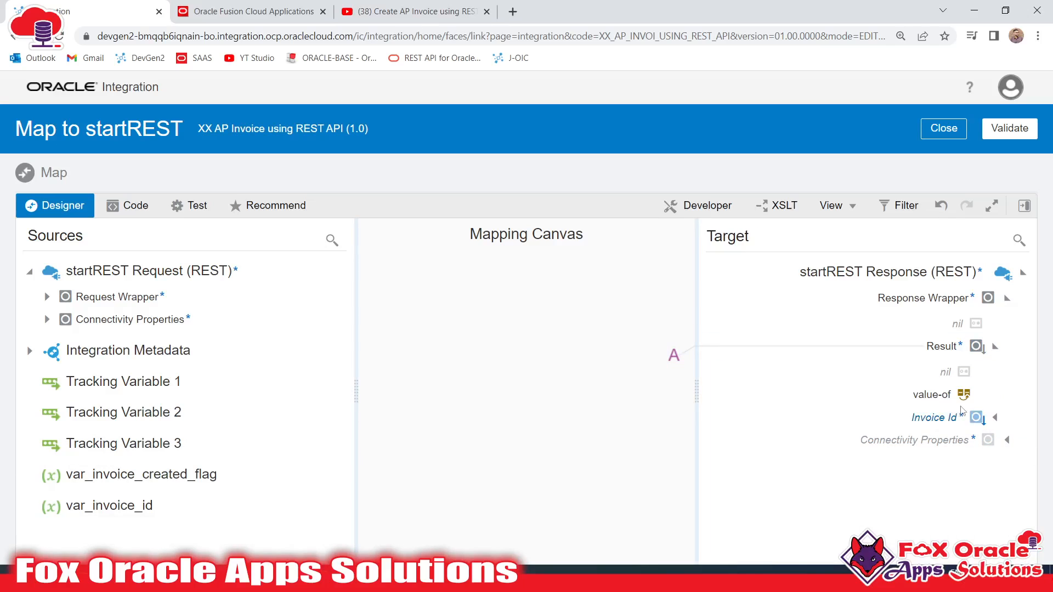
- Map var_invoice_id to Invoice Id in the Otherwise branch's startREST response mapping and close the mapper
left_click(936, 421)
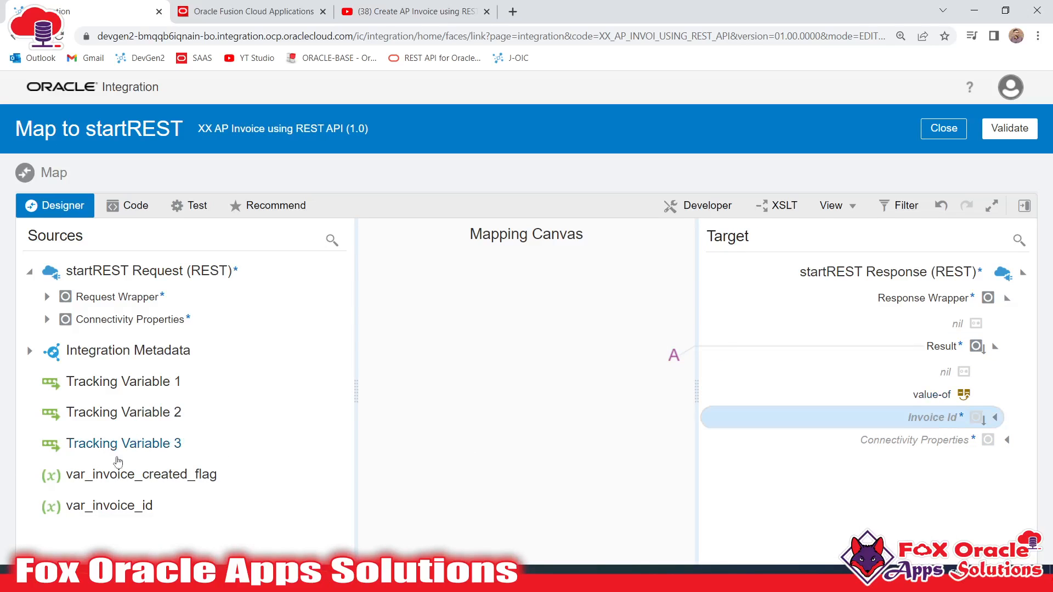
left_click_drag(97, 506, 917, 420)
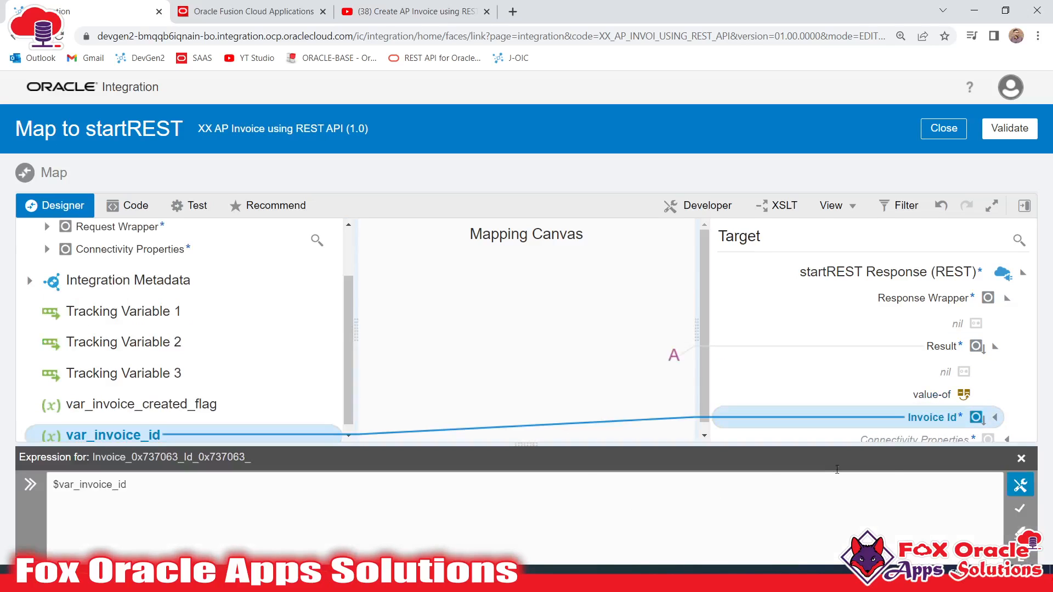
left_click(1022, 460)
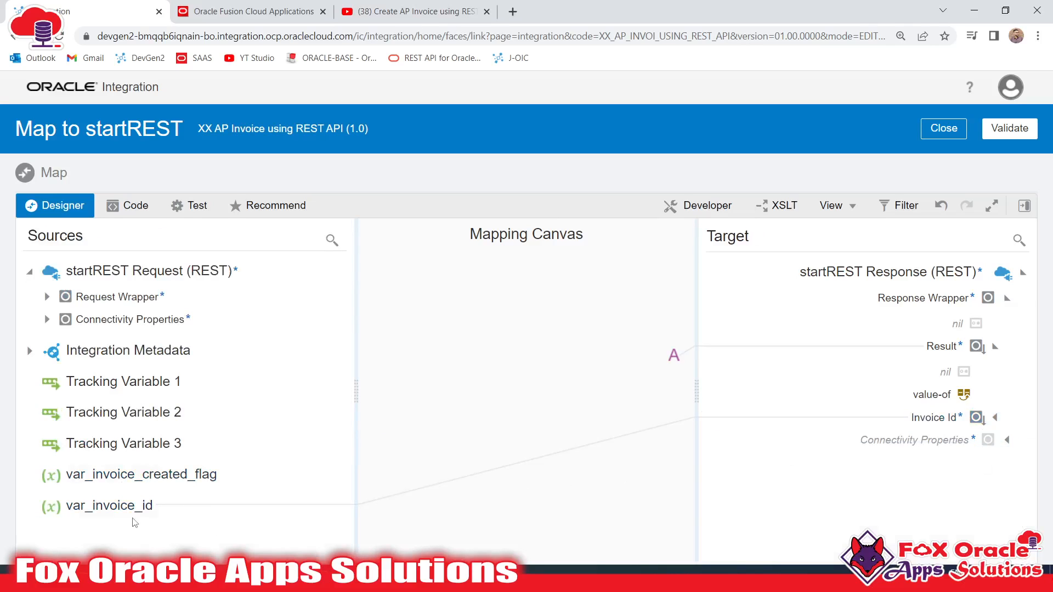
left_click(954, 135)
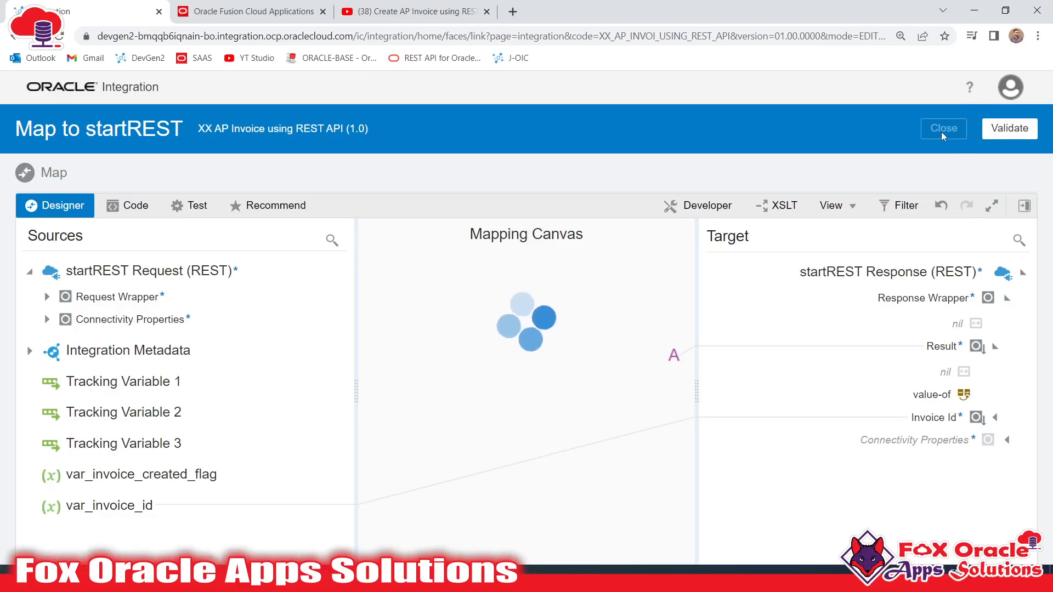
left_click(944, 151)
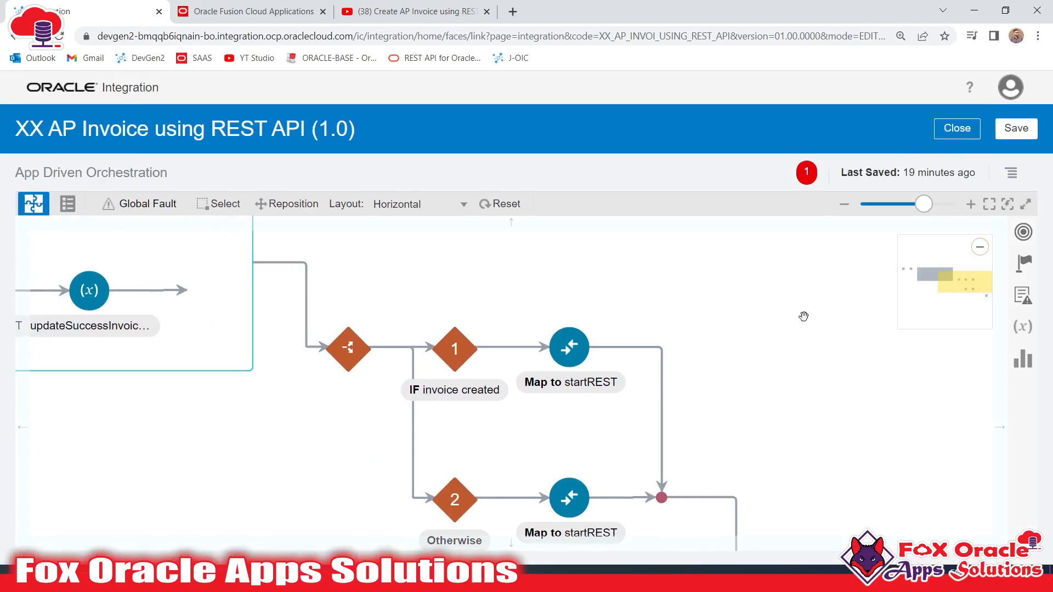
- Review the flow from the startREST trigger through the createInvoiceREST_scope actions and the scope's fault handlers
left_click(500, 205)
scroll(597, 360, "down", 3)
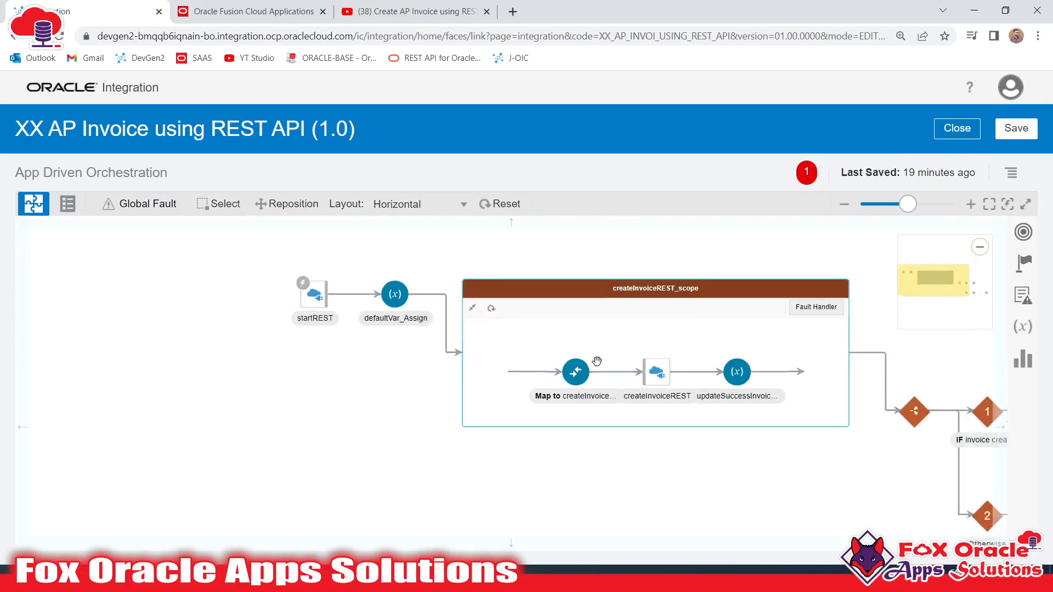
left_click_drag(696, 346, 458, 345)
left_click_drag(717, 338, 731, 329)
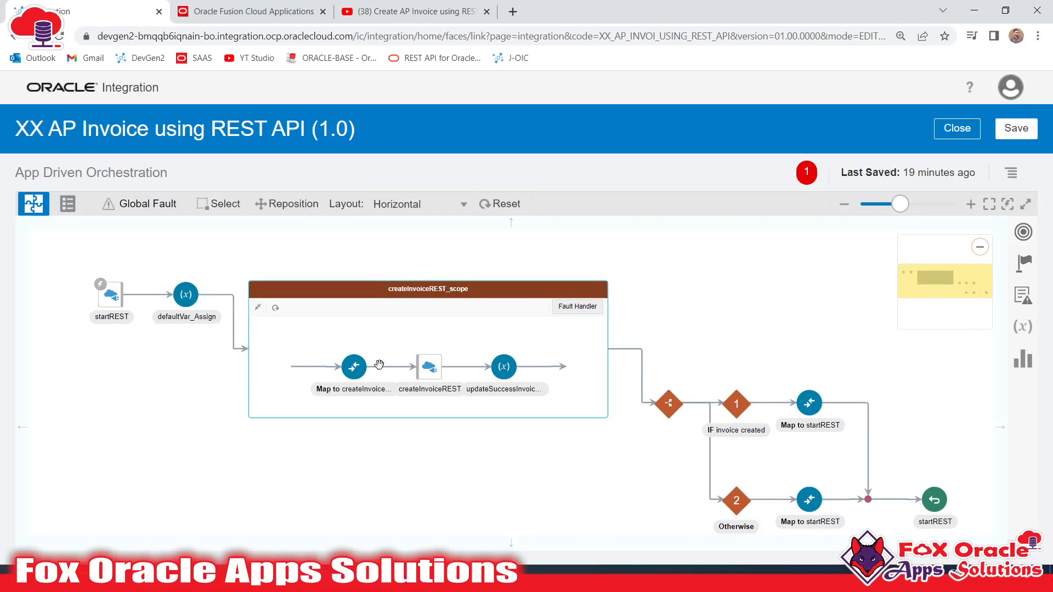
left_click_drag(428, 336, 468, 335)
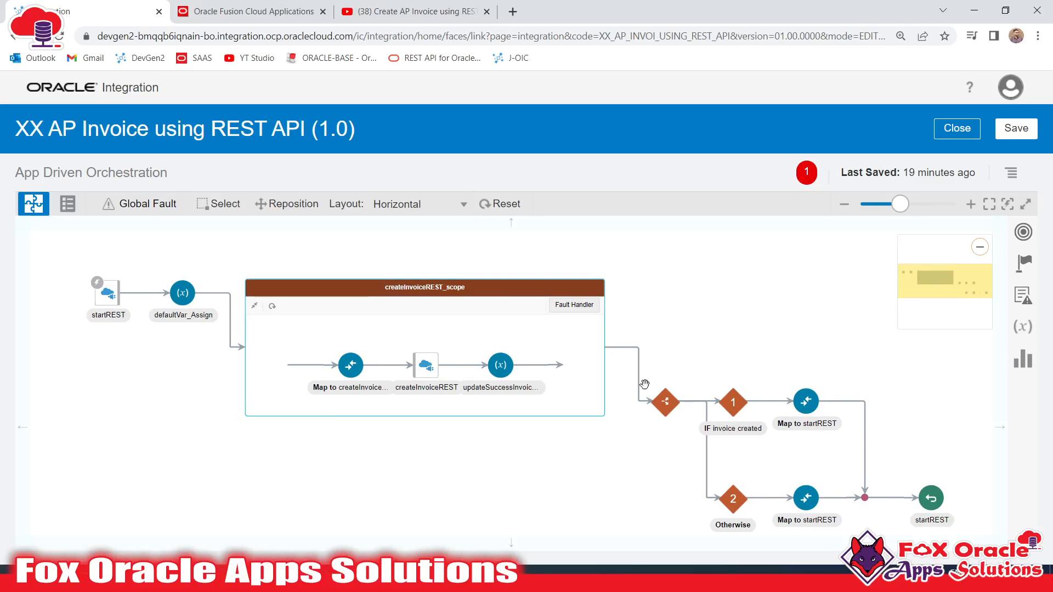
left_click_drag(691, 340, 680, 339)
left_click(99, 298)
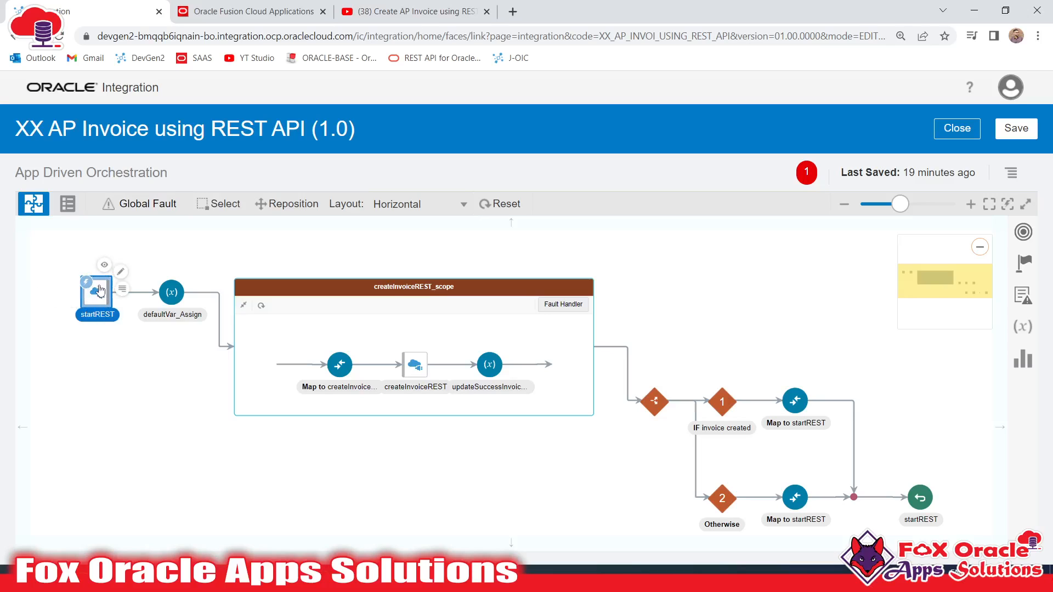
left_click(413, 366)
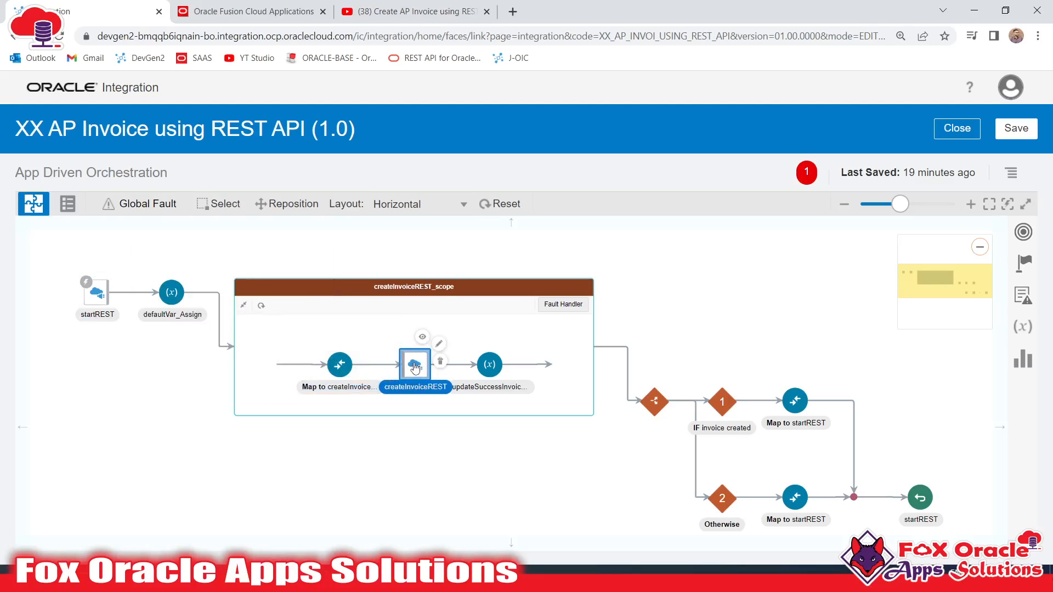
mouse_move(416, 369)
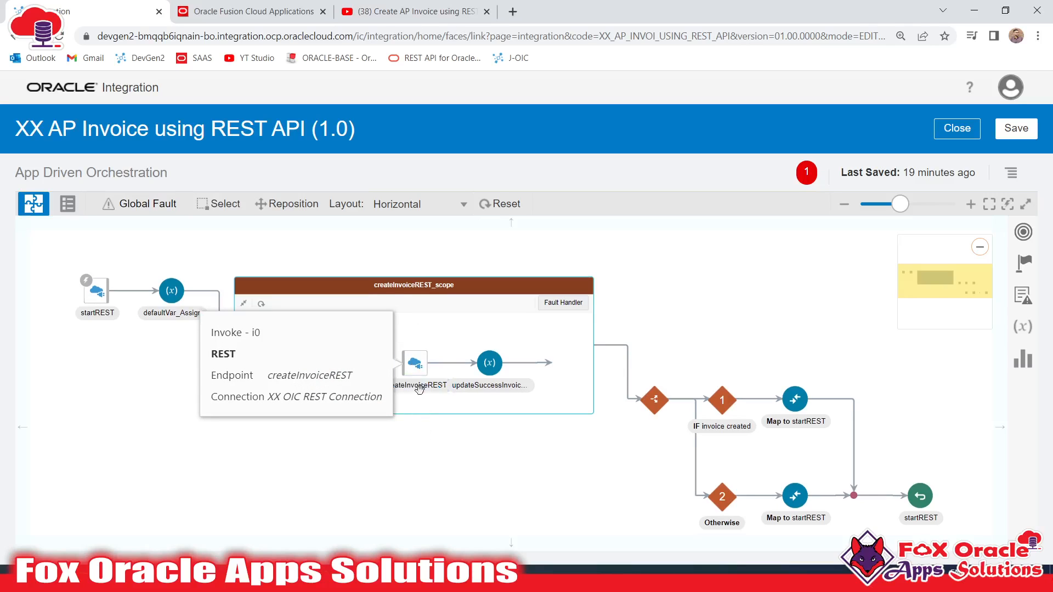
left_click(486, 368)
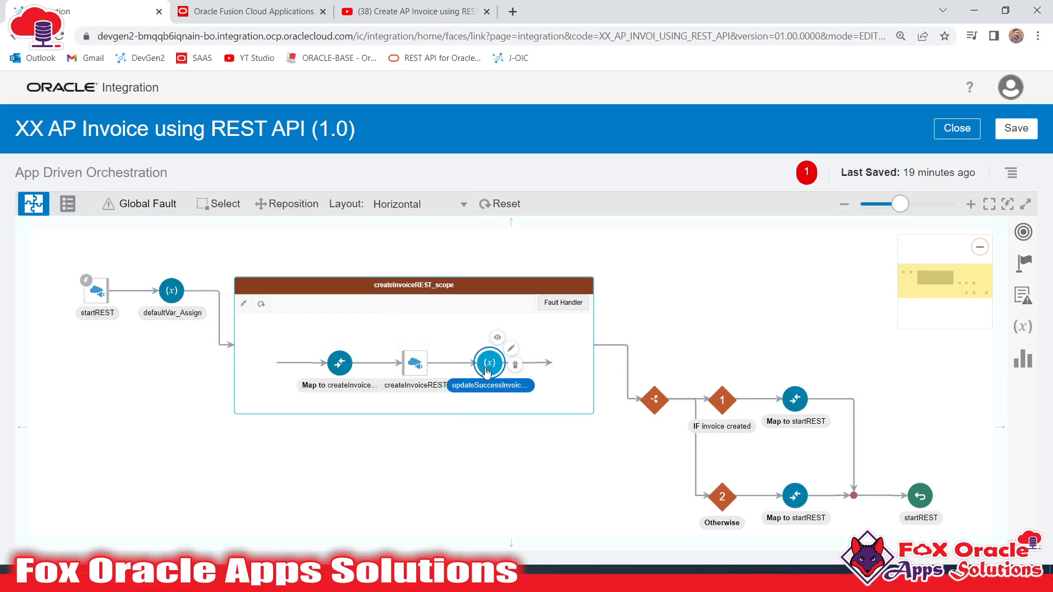
left_click(415, 363)
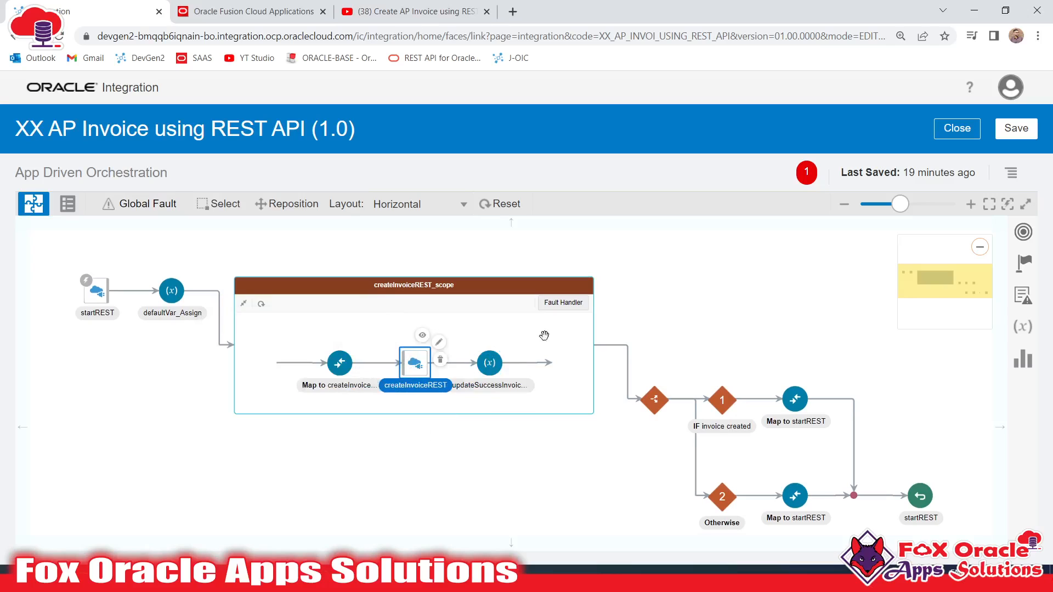
left_click(566, 303)
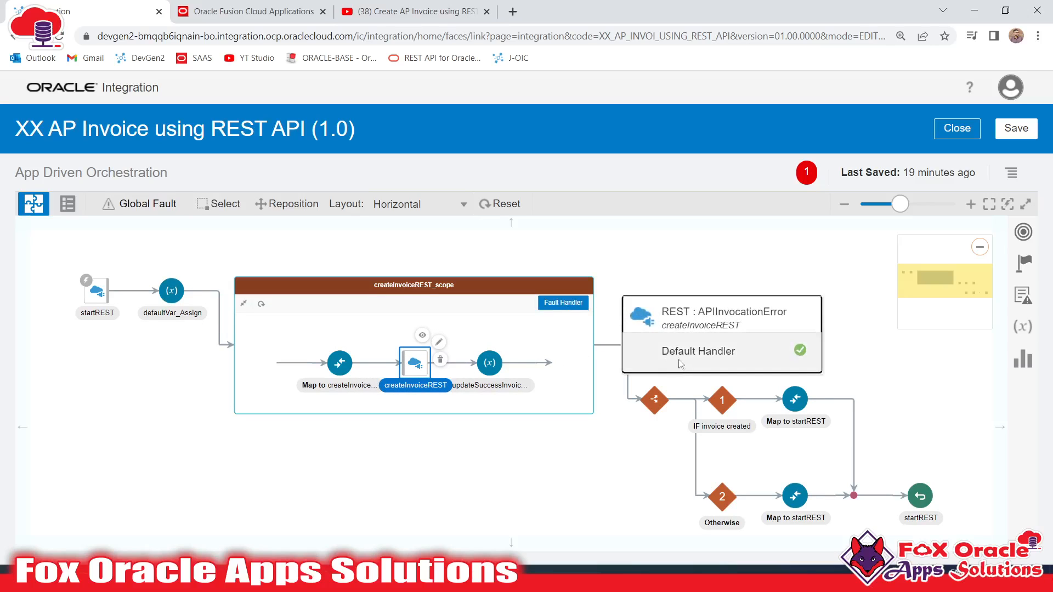
left_click(556, 336)
- Review the switch's IF invoice created and Otherwise branches together with their startREST response maps
left_click_drag(701, 307, 626, 307)
left_click(100, 260)
left_click_drag(666, 372, 633, 364)
left_click(620, 366)
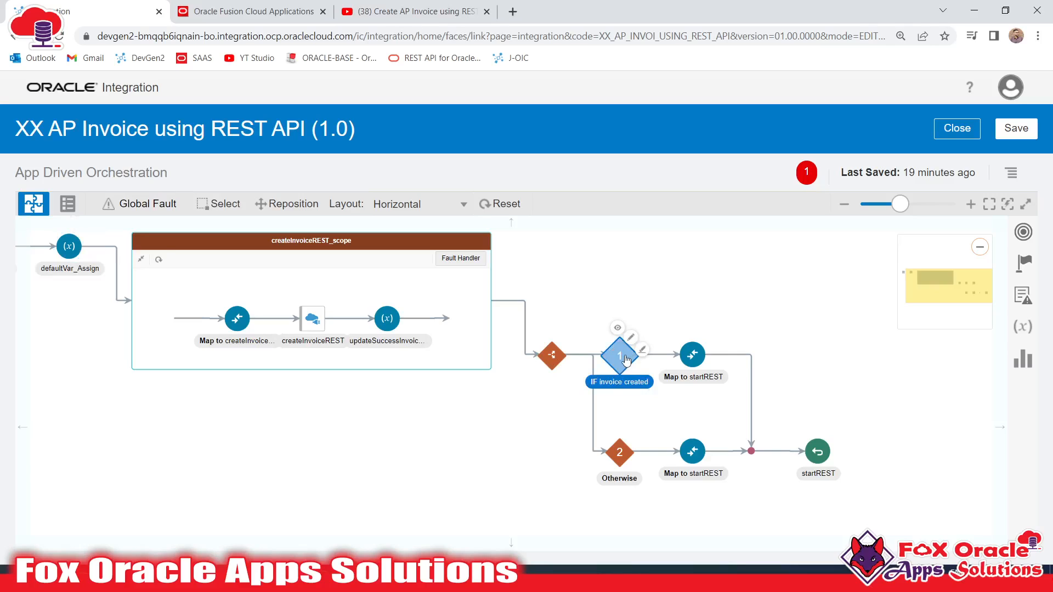
left_click(693, 357)
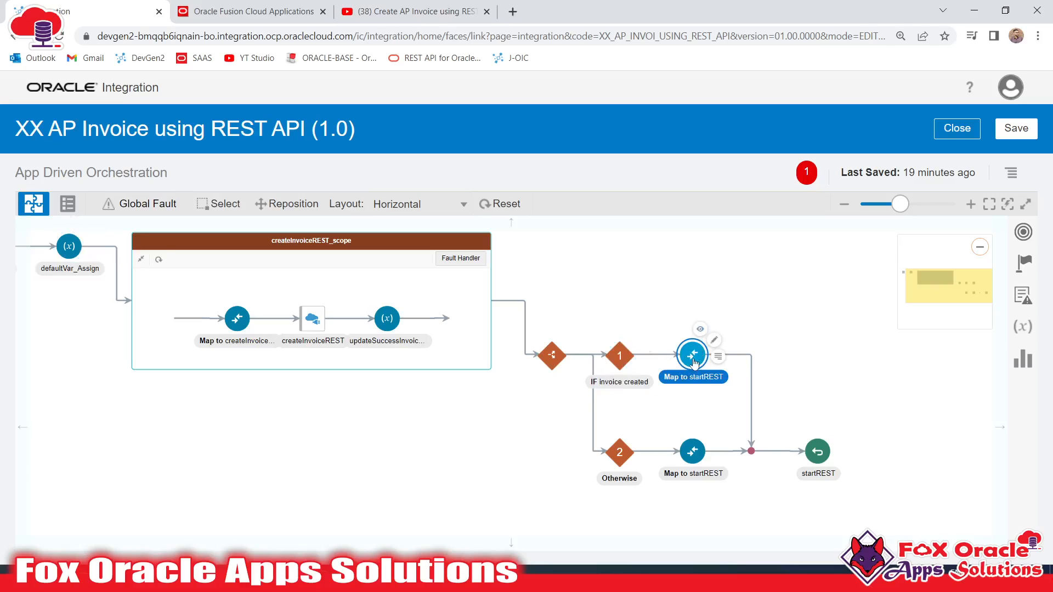
left_click(619, 451)
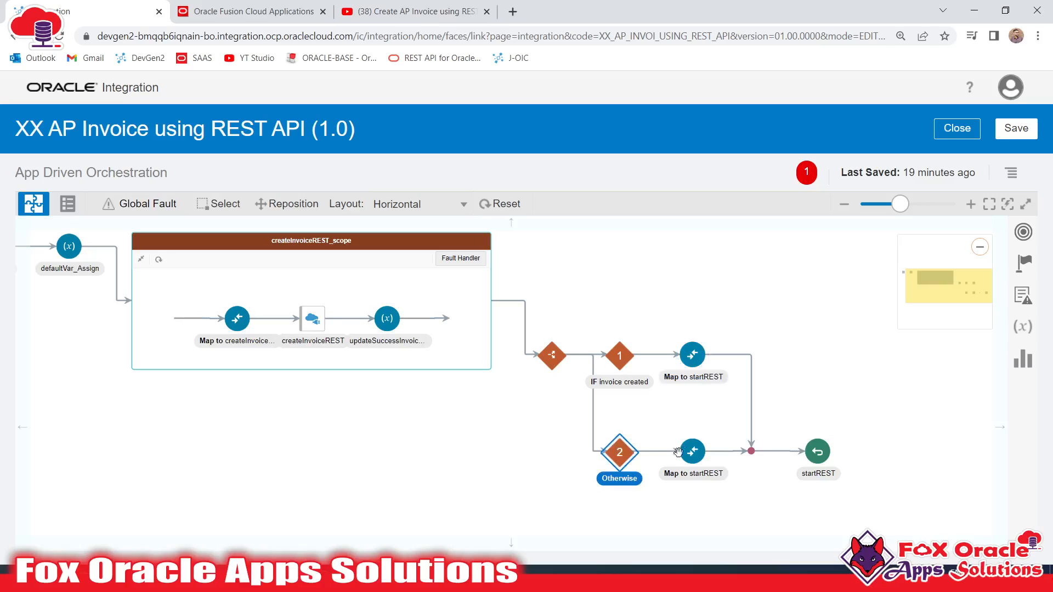
left_click(693, 451)
left_click_drag(823, 349, 897, 410)
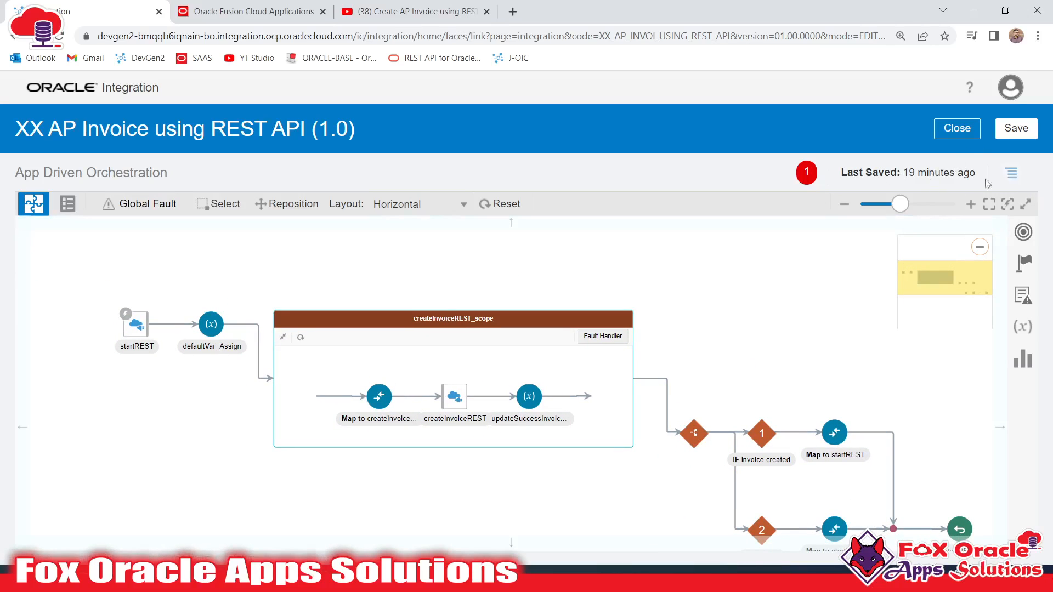
left_click_drag(758, 297, 698, 266)
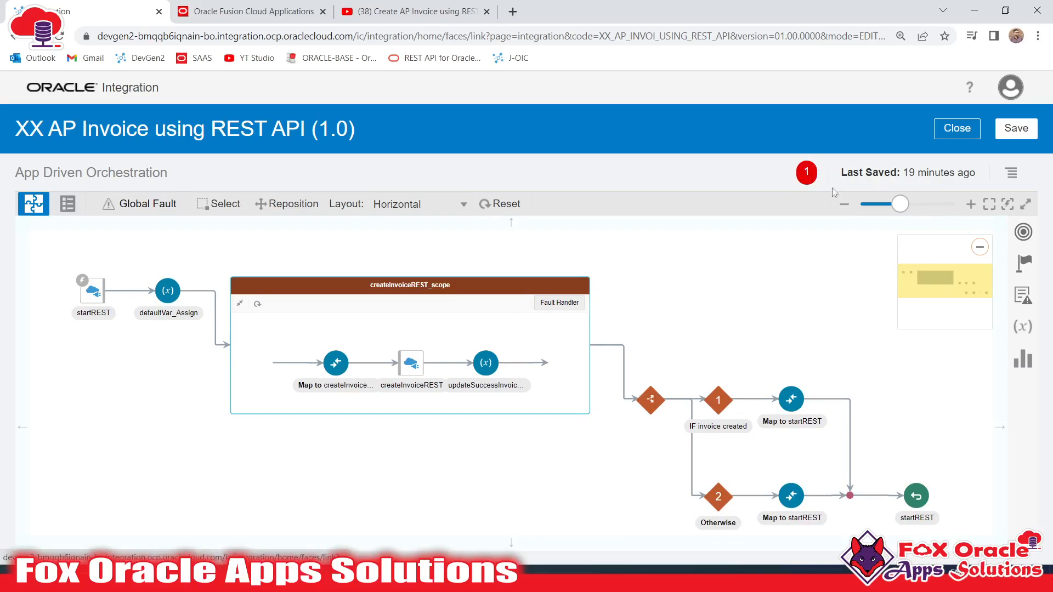
- Assign InvoiceNumber as the primary tracking field in the integration's business identifiers and save the tracking setup
left_click(1014, 178)
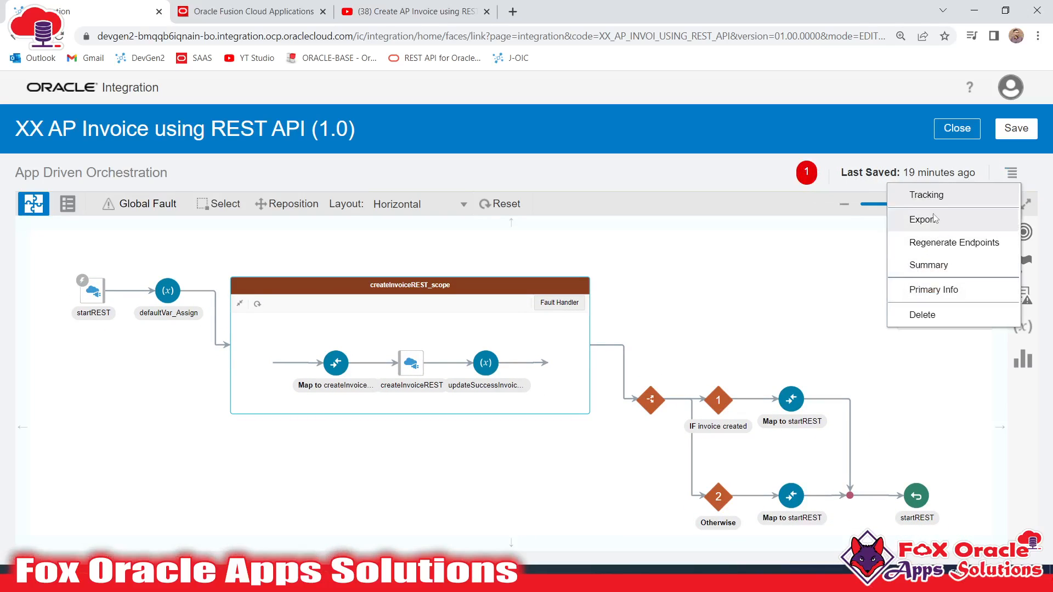
left_click(935, 199)
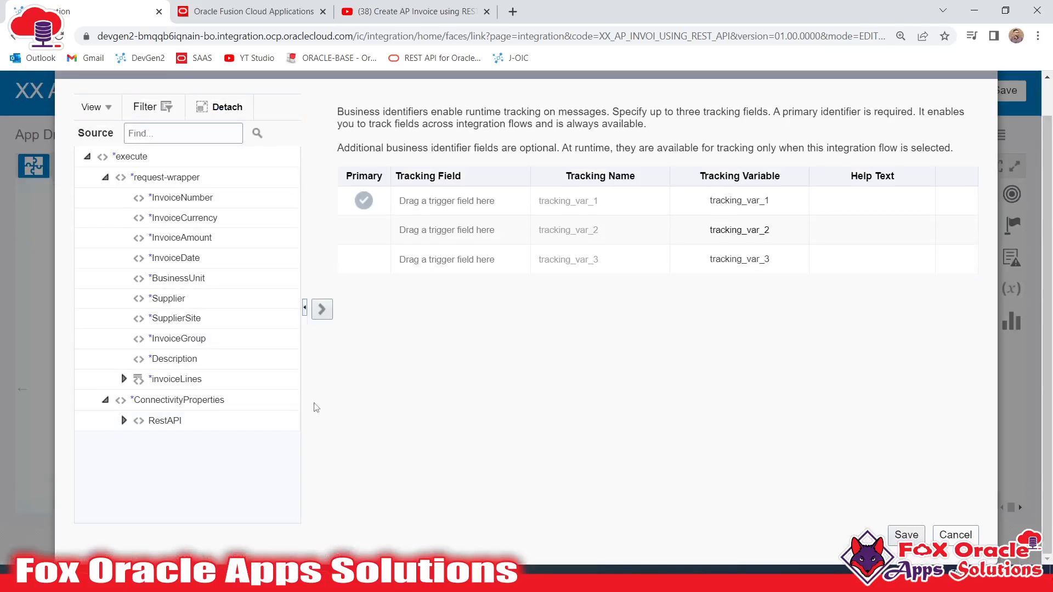
left_click(521, 209)
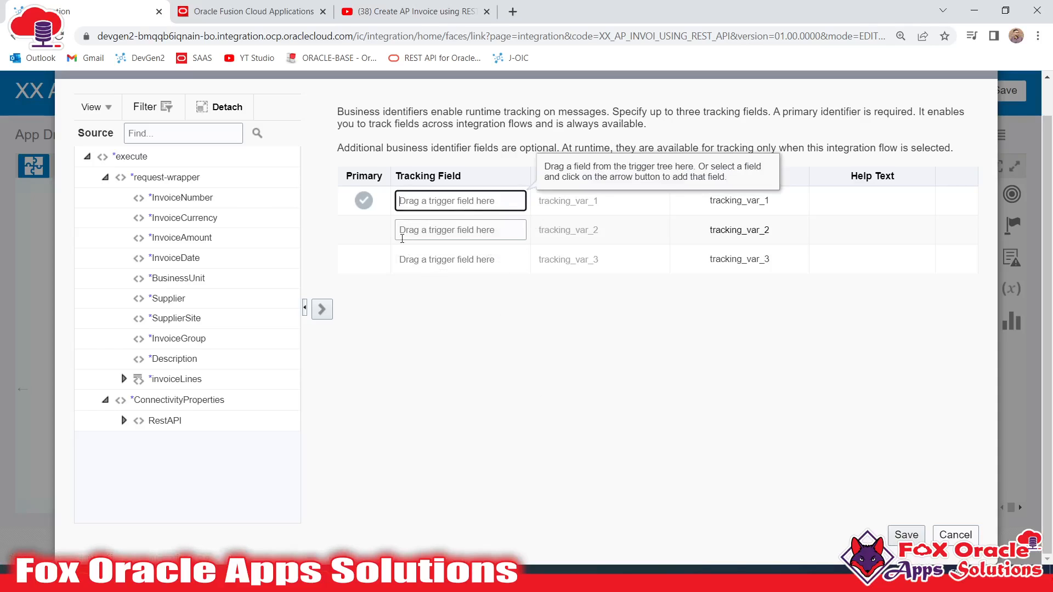
left_click_drag(188, 197, 455, 218)
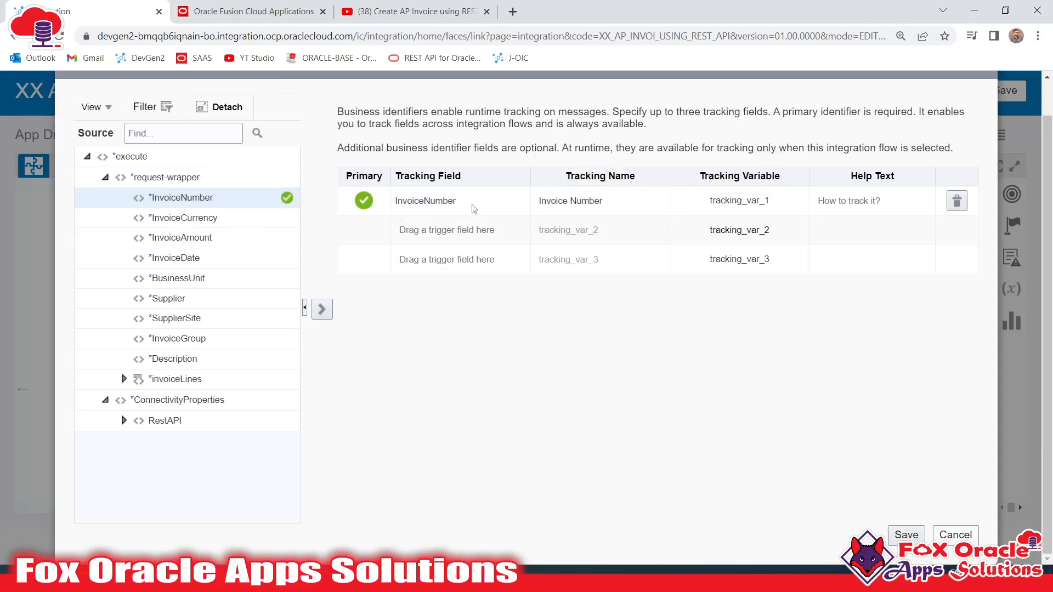
left_click(906, 535)
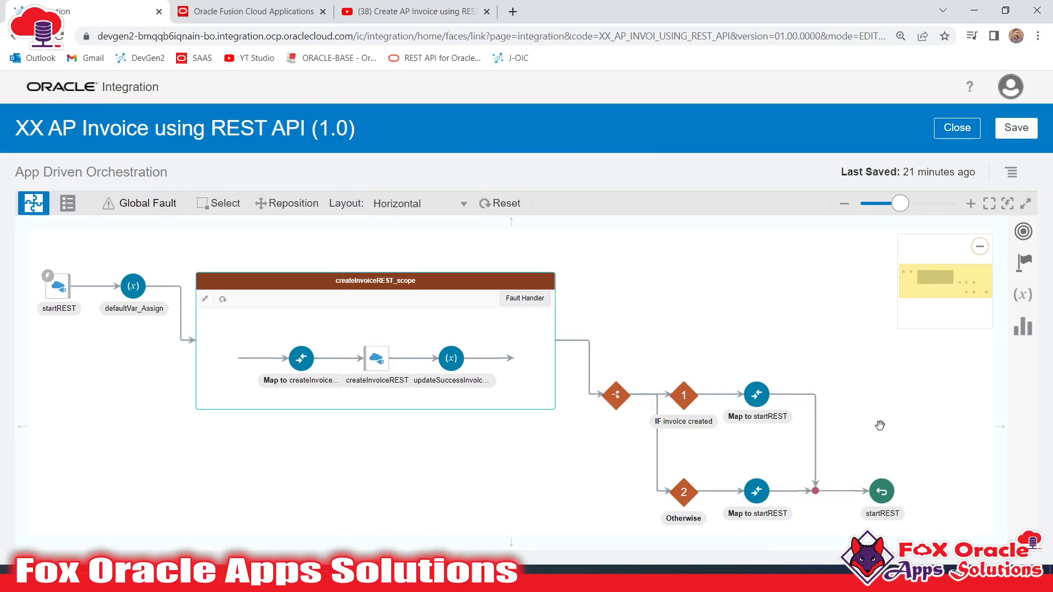
- Save the XX AP Invoice using REST API integration and close its editor
left_click(1016, 127)
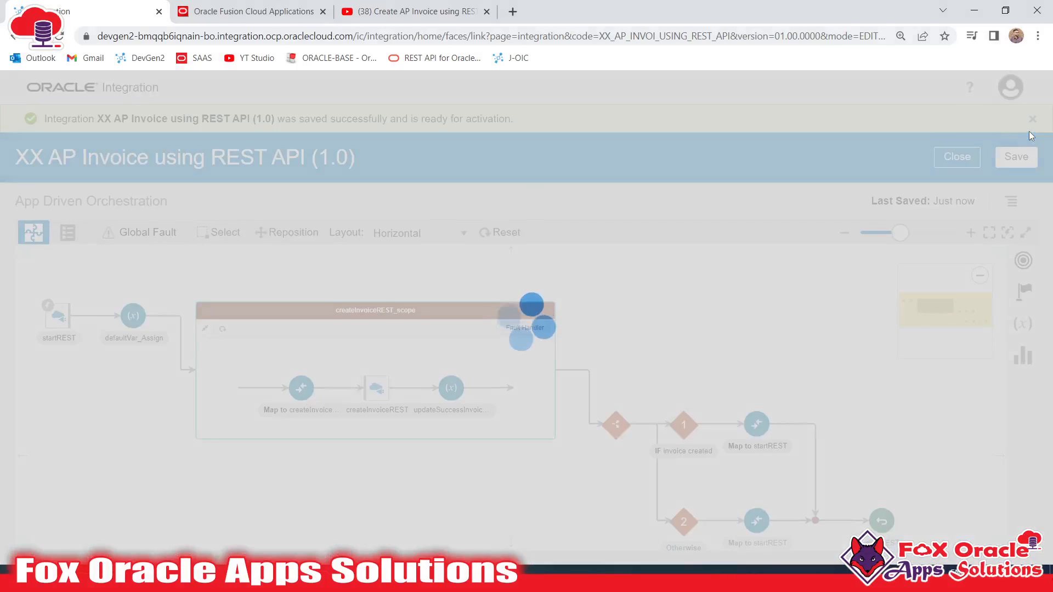
left_click_drag(98, 119, 285, 116)
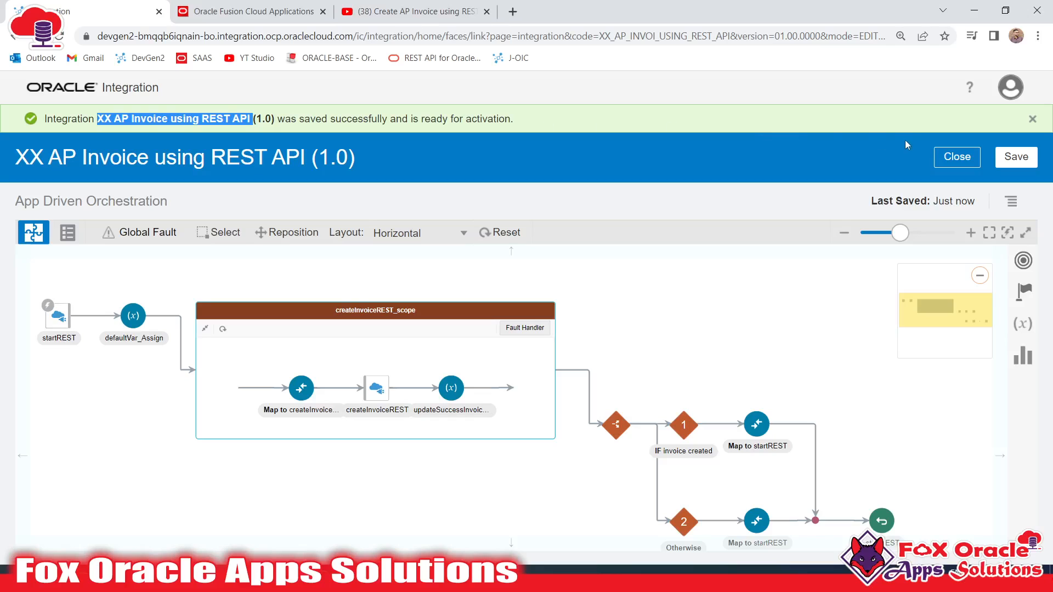
left_click(954, 157)
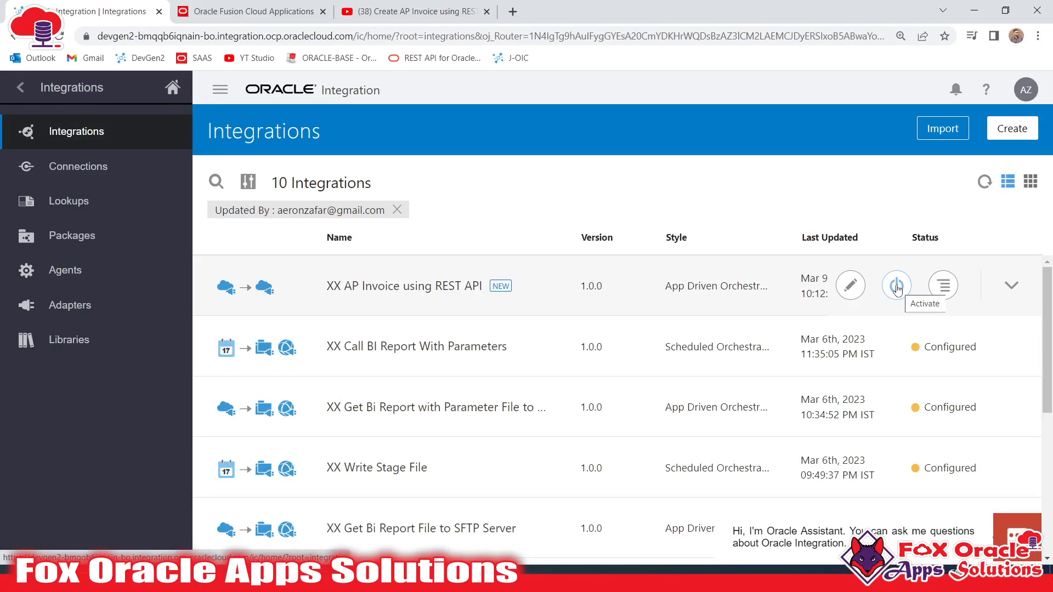
- Activate the XX AP Invoice using REST API integration with tracing enabled and payload included
left_click(896, 286)
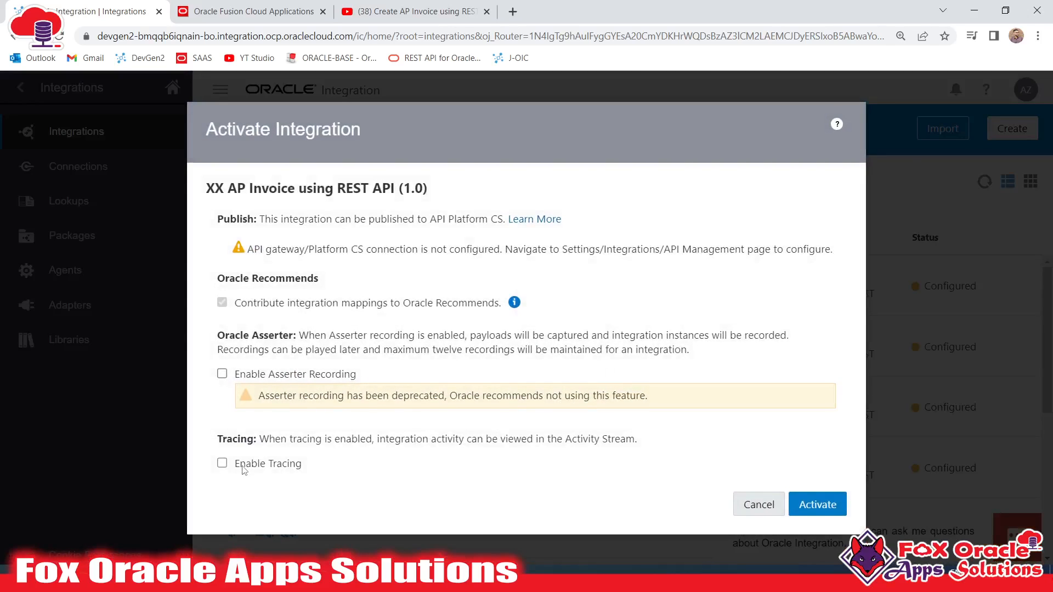
left_click(243, 467)
scroll(280, 460, "down", 1)
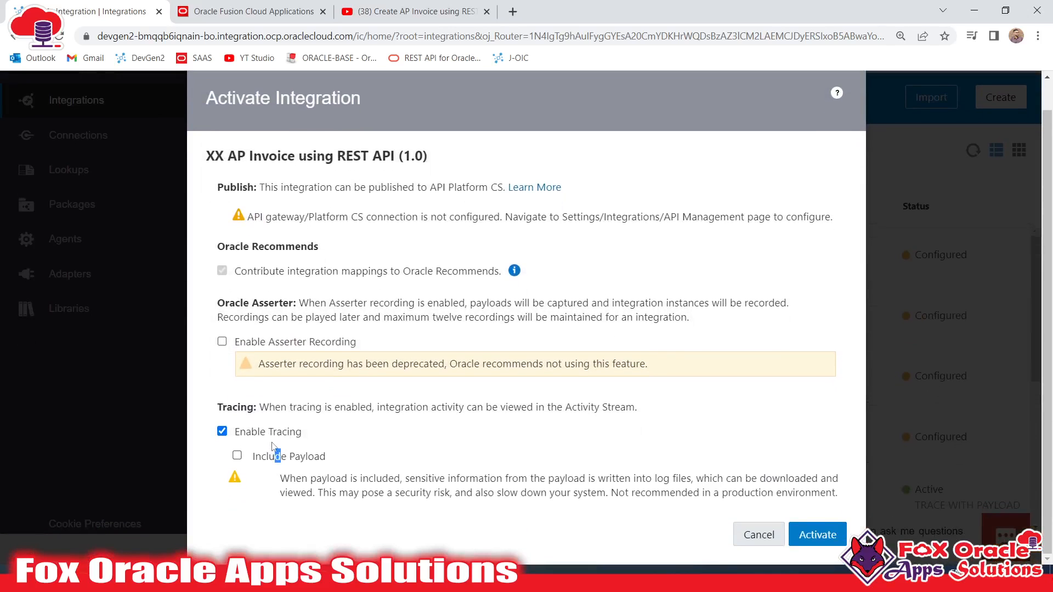
left_click(237, 456)
scroll(286, 438, "down", 1)
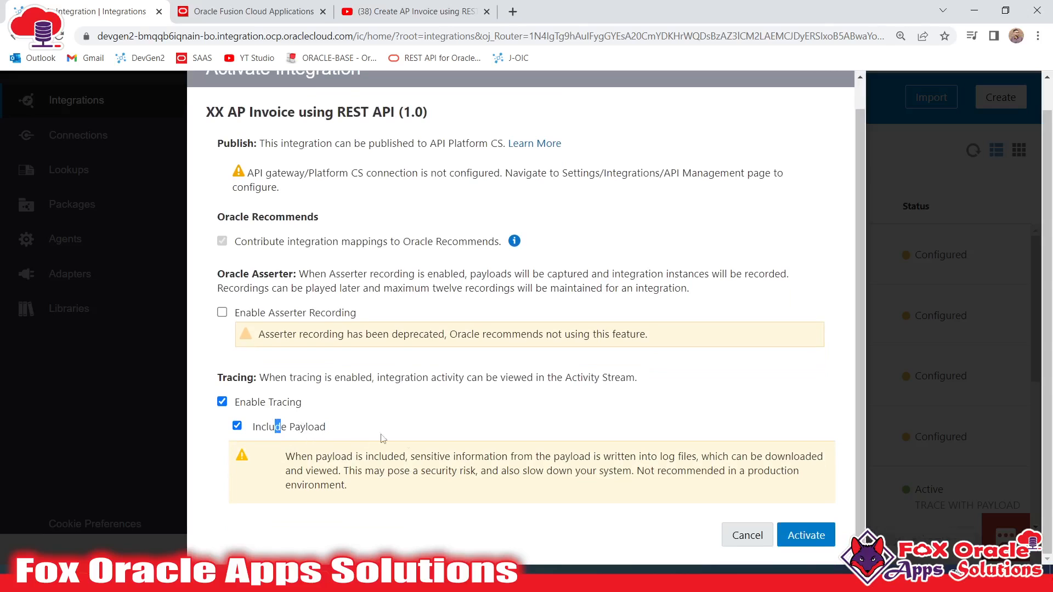
left_click(806, 536)
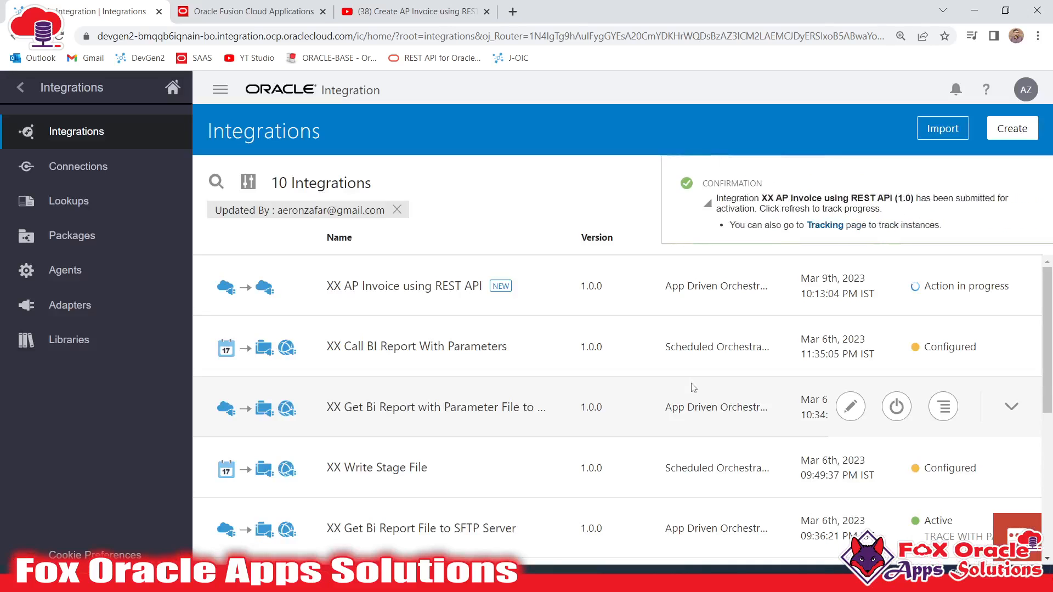
- Refresh the integrations list and open the test page for XX AP Invoice using REST API
left_click(1026, 183)
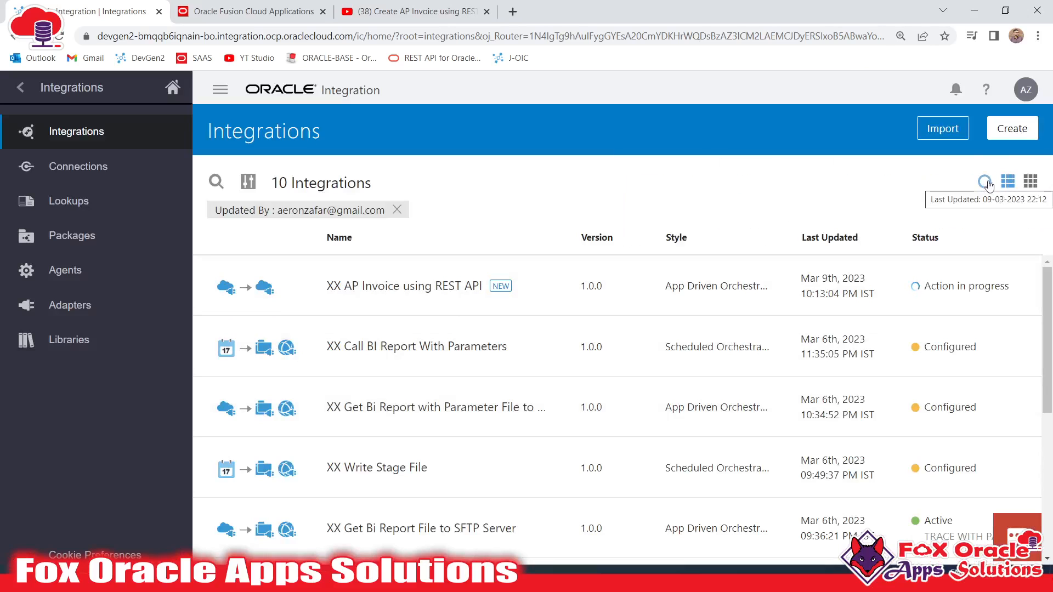
left_click(985, 183)
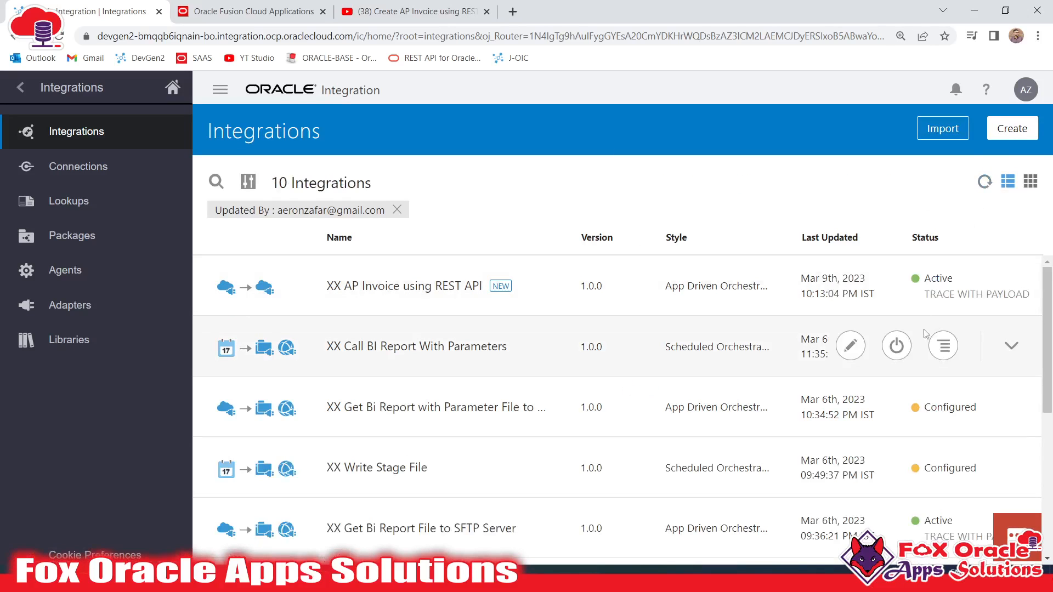
left_click(850, 285)
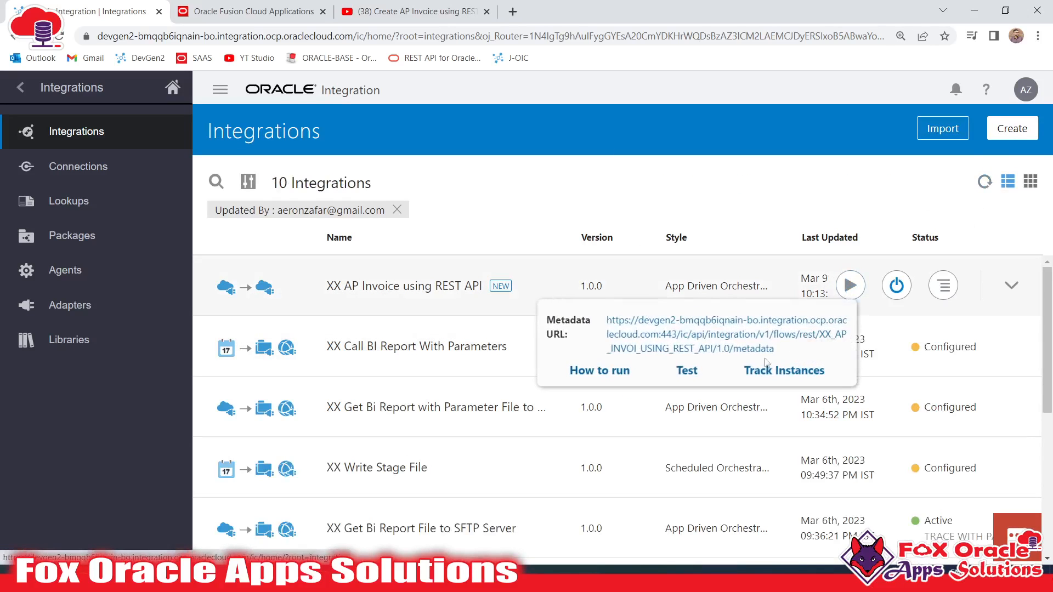
left_click(686, 368)
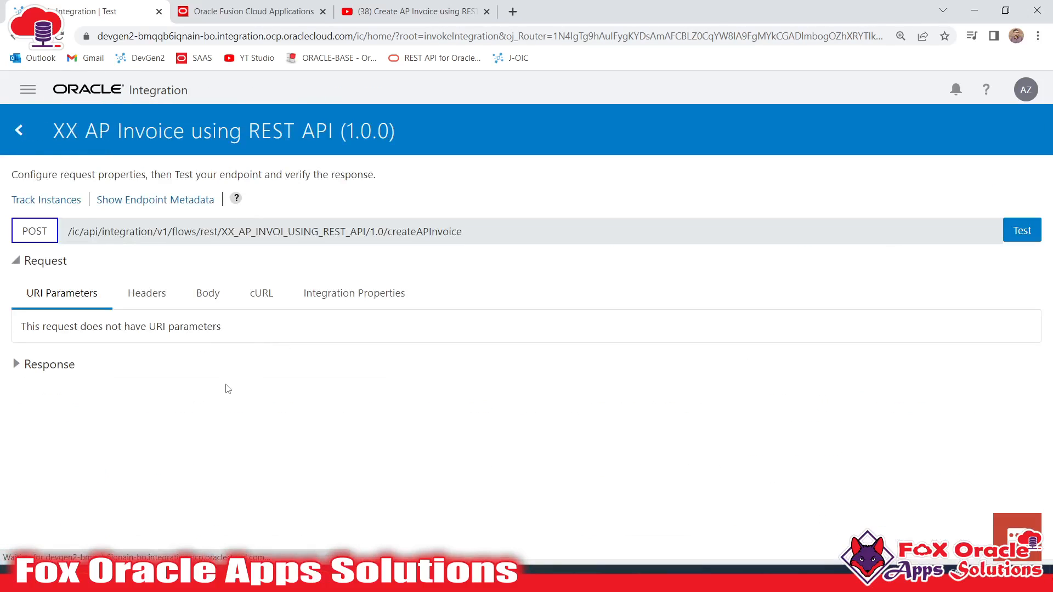
- Examine the prefilled request body of the AP invoice test and compare its fields with the sample payload in Notepad++
left_click(210, 304)
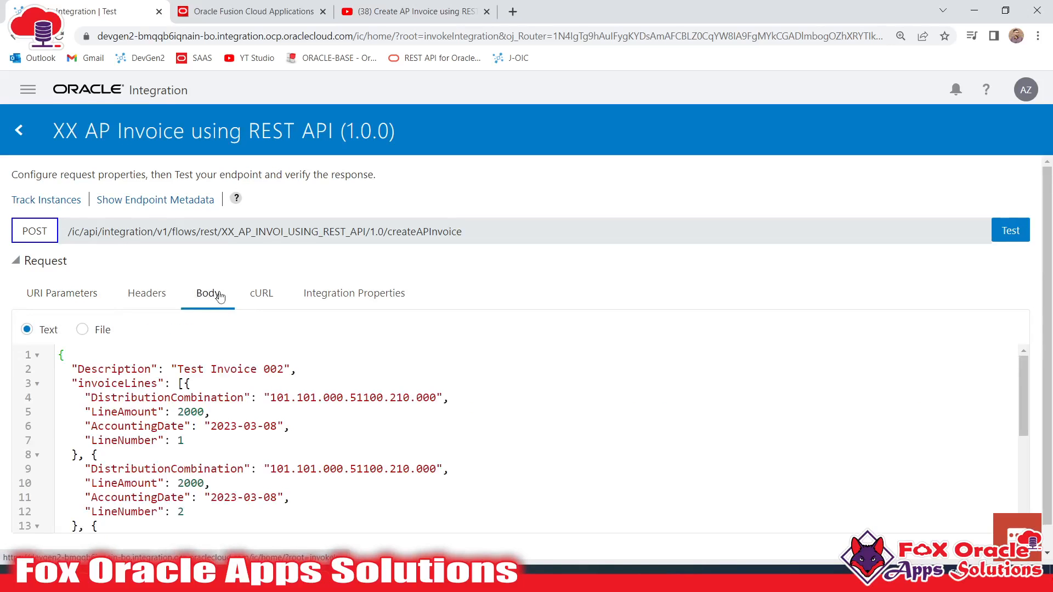
scroll(199, 411, "down", 5)
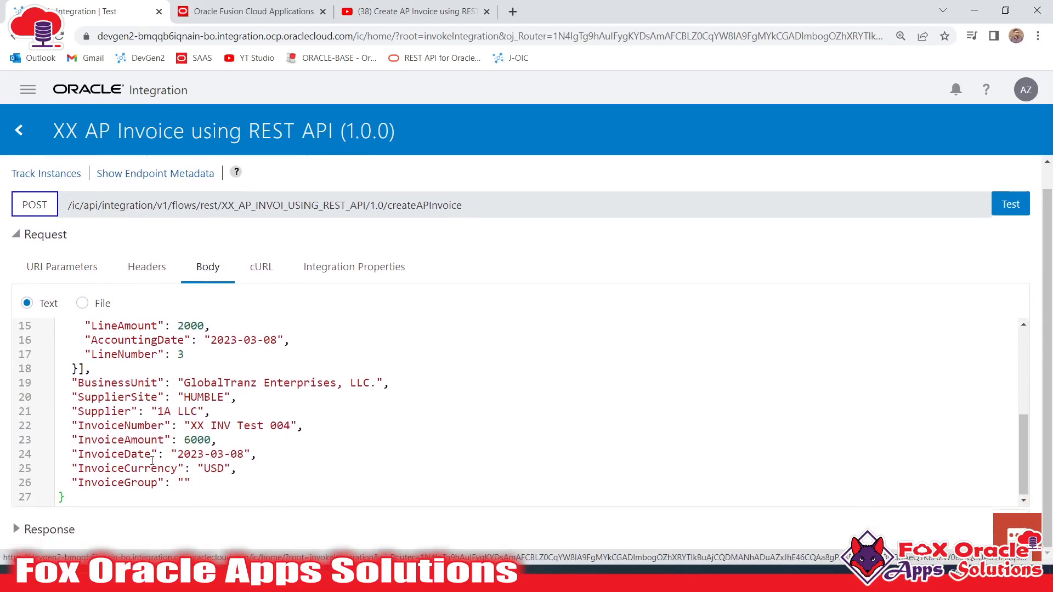
key("alt+Tab")
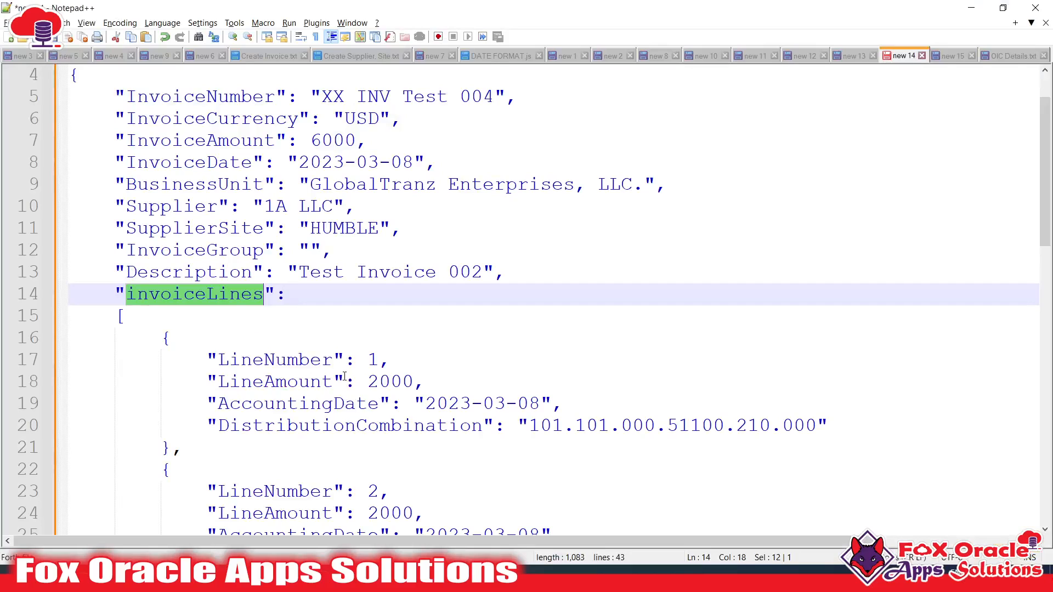
left_click(269, 253)
left_click_drag(127, 163, 285, 362)
key("alt+Tab")
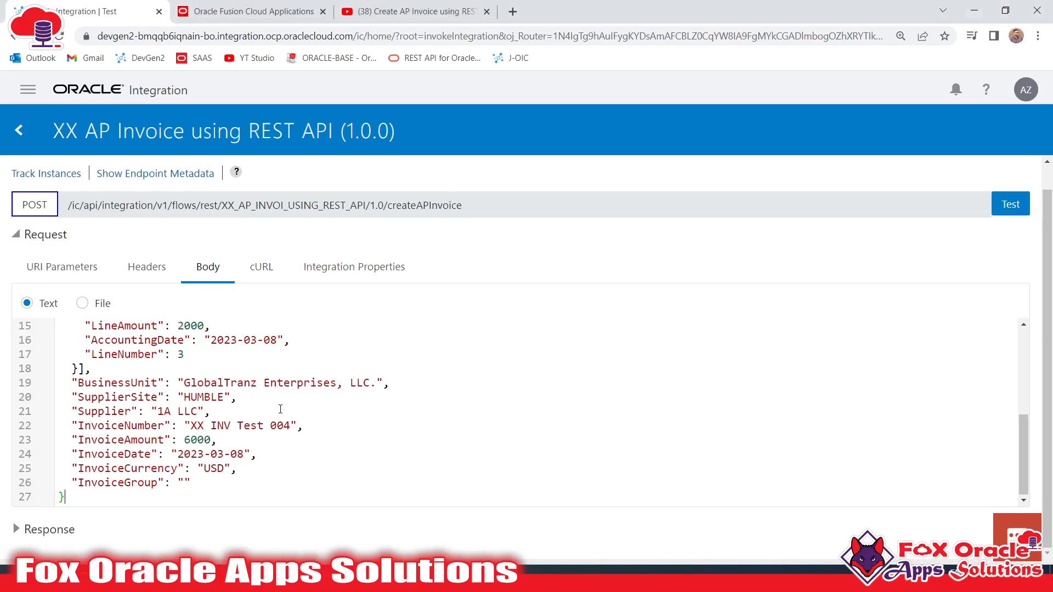
scroll(190, 441, "up", 6)
left_click_drag(181, 383, 252, 442)
left_click(260, 446)
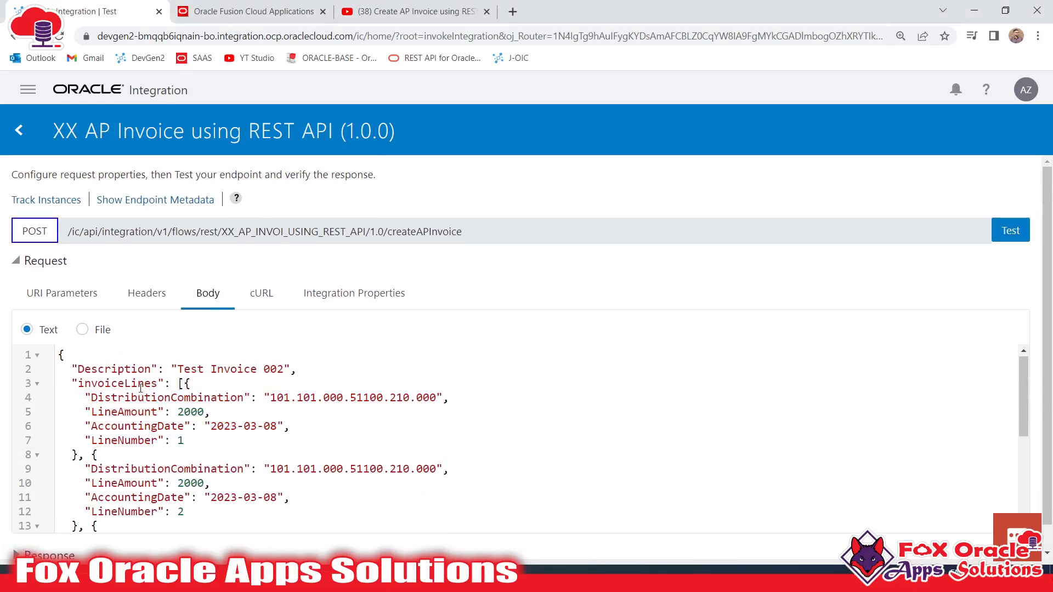
scroll(141, 388, "down", 5)
- Replace the whole test request body with the AP invoice request JSON copied from Notepad++
key("ctrl+a")
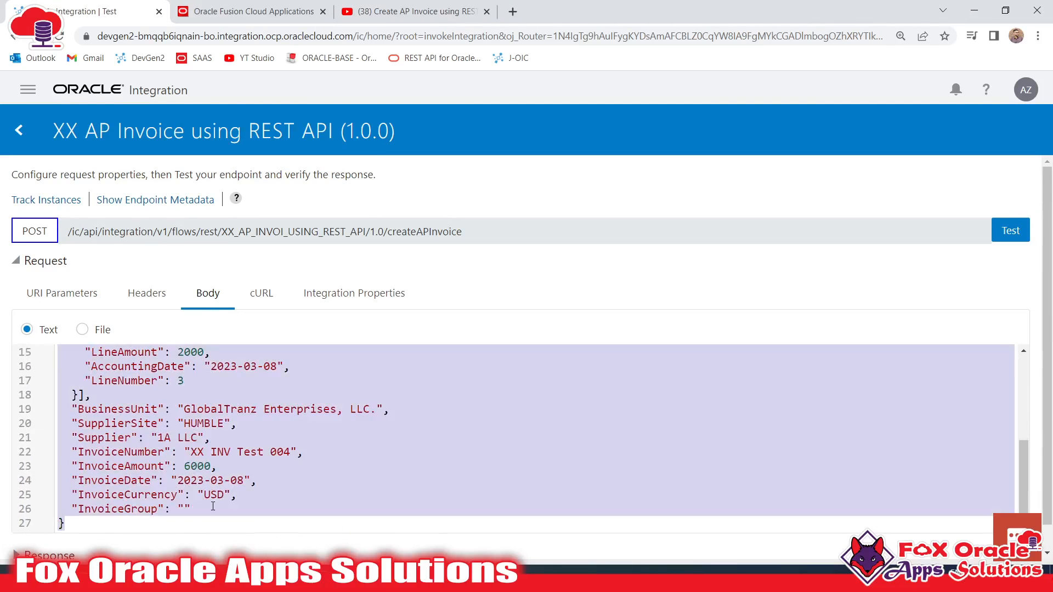
key("Delete")
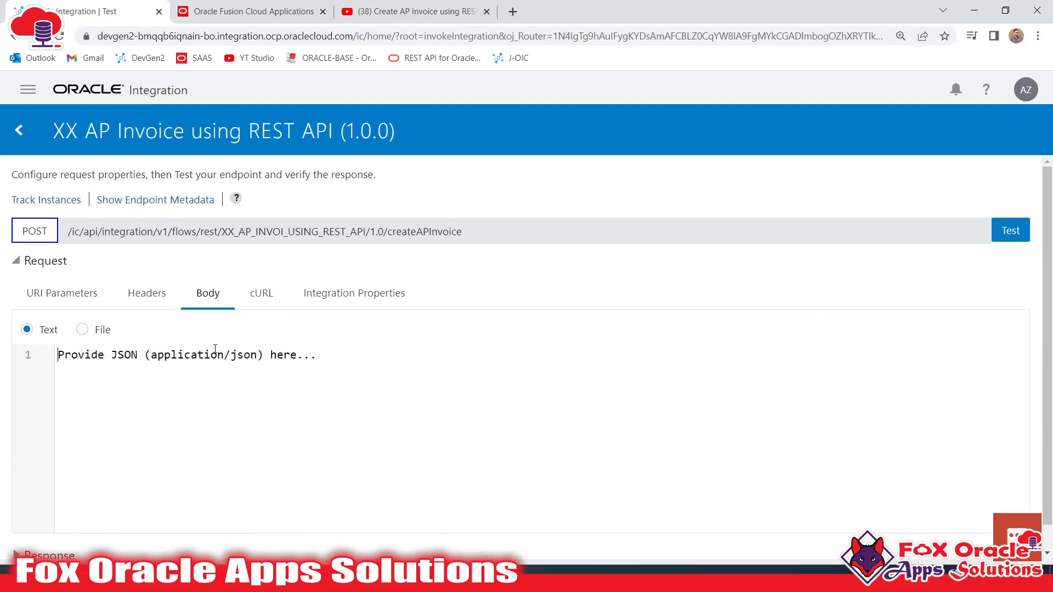
key("alt+Tab")
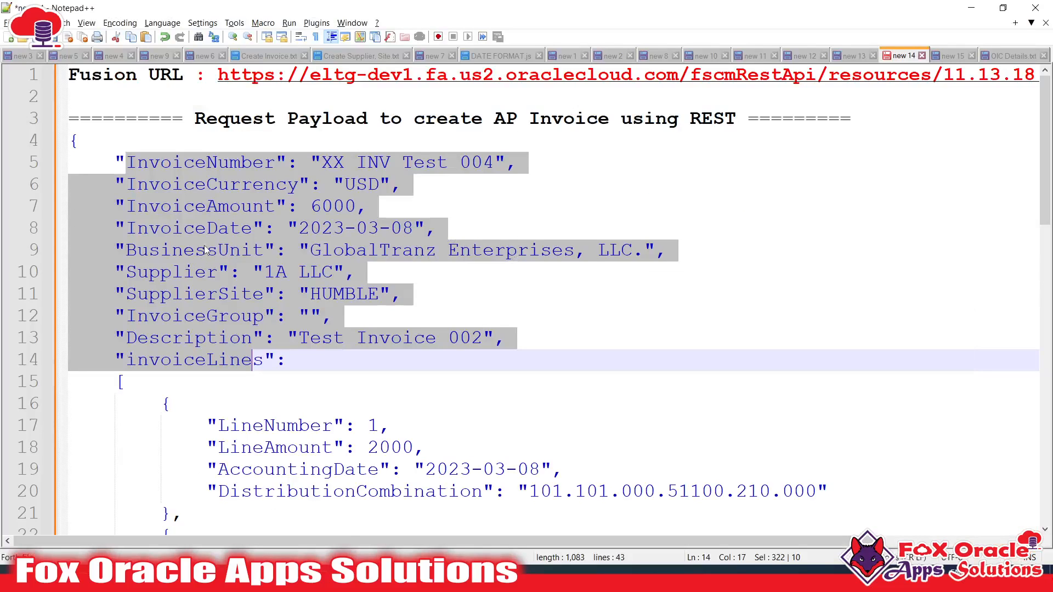
left_click(76, 141)
scroll(96, 363, "down", 7)
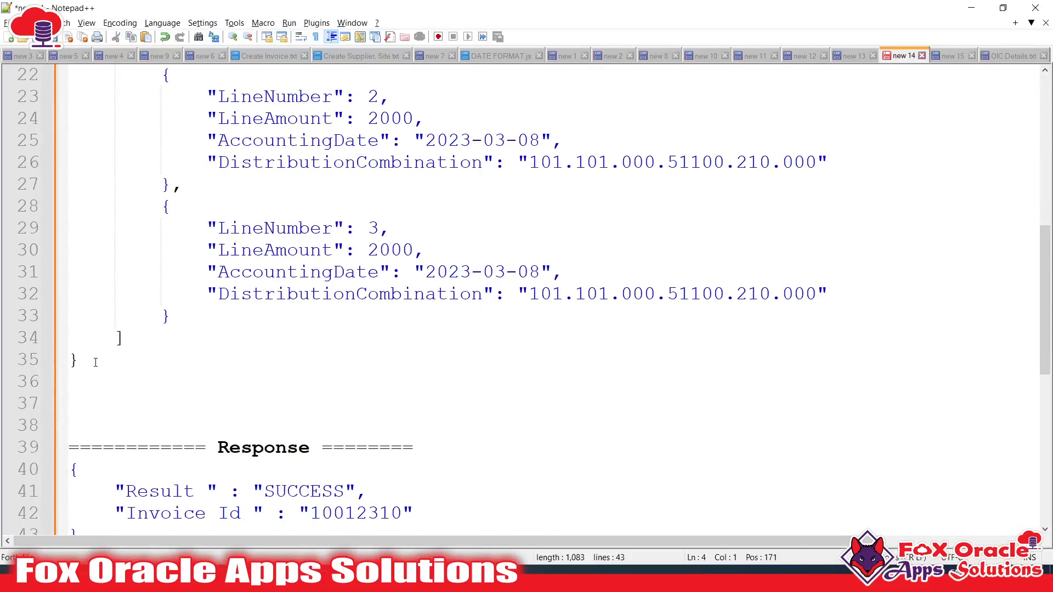
left_click(95, 362, "shift")
key("alt+Tab")
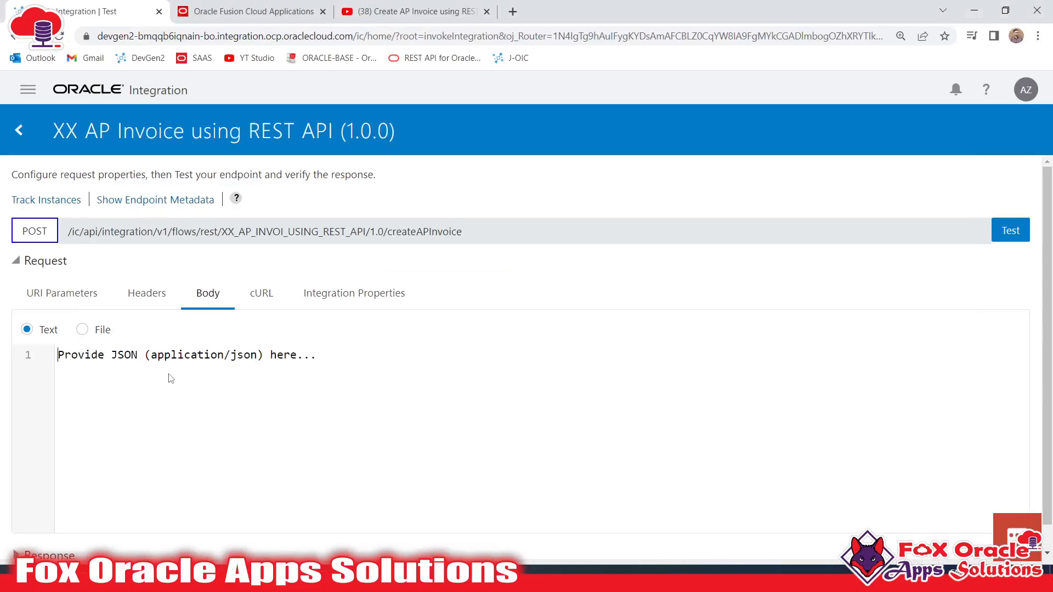
key("ctrl+v")
scroll(231, 382, "up", 5)
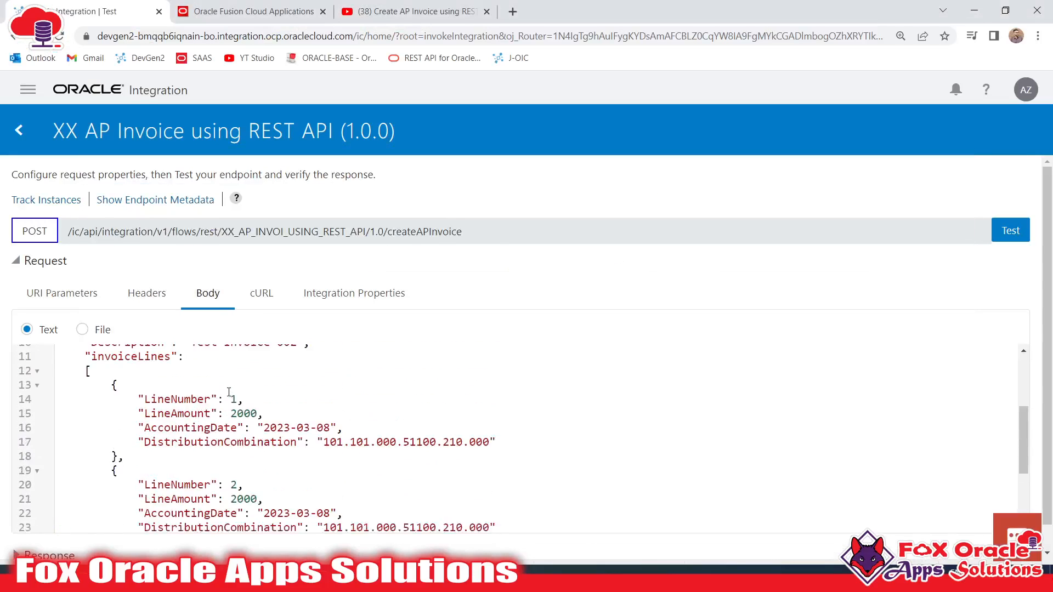
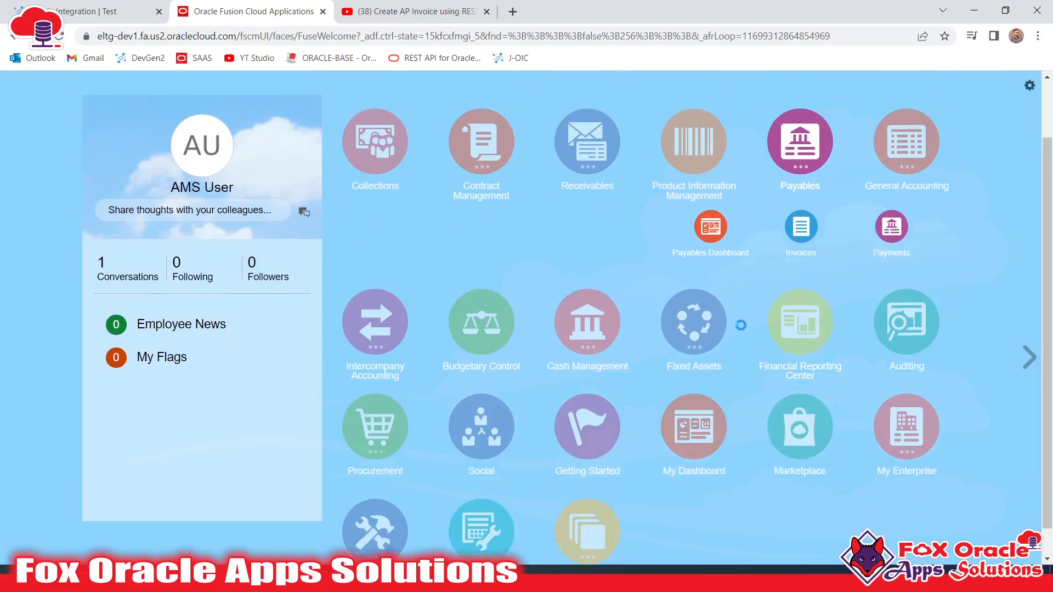
- In Oracle Fusion Payables, open the Invoices work area and search for invoice number XX INV Test 007
scroll(772, 329, "up", 2)
left_click(770, 328)
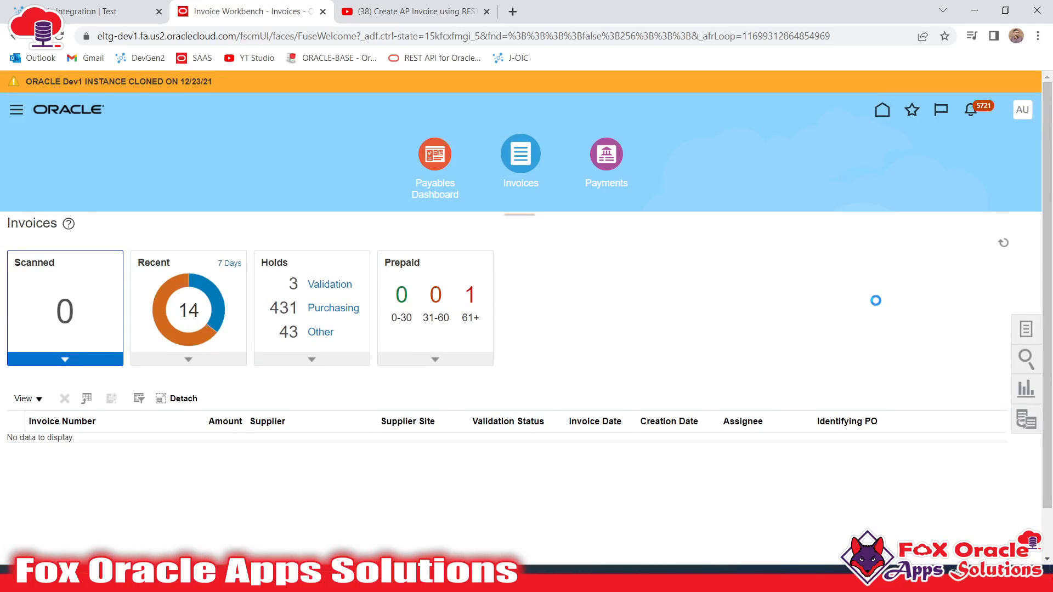
left_click(900, 289)
type("XX INV Test 007")
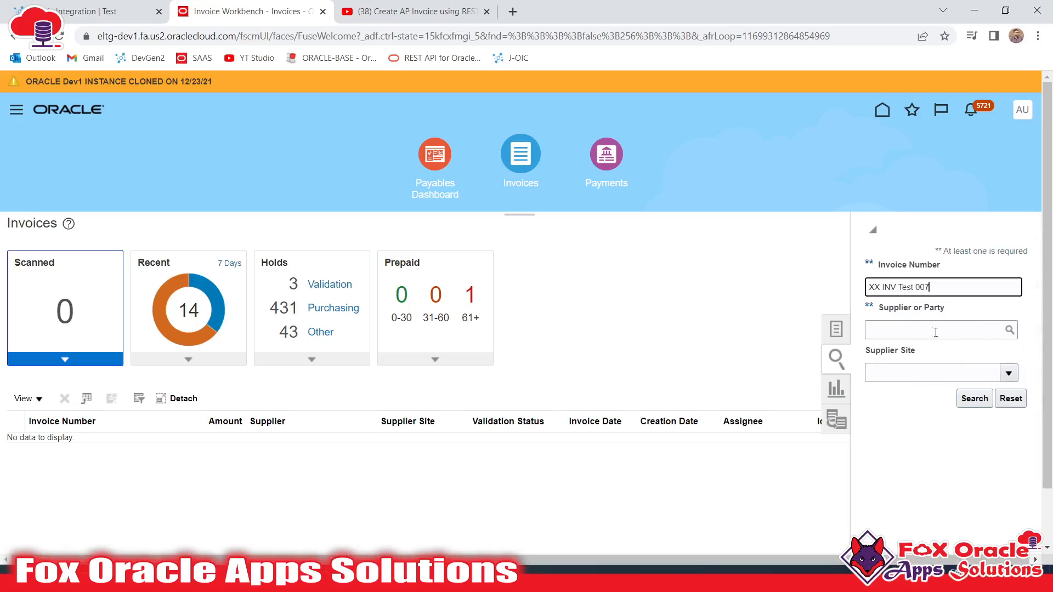
left_click(969, 402)
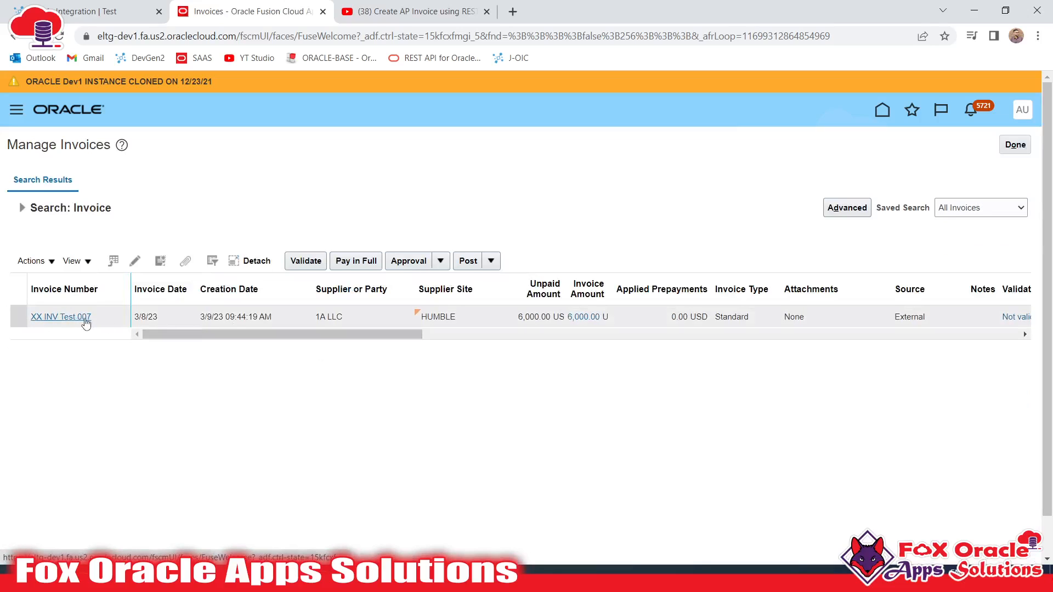
- Expand the invoice search criteria and search for invoice number XX INV Test 008
left_click(22, 208)
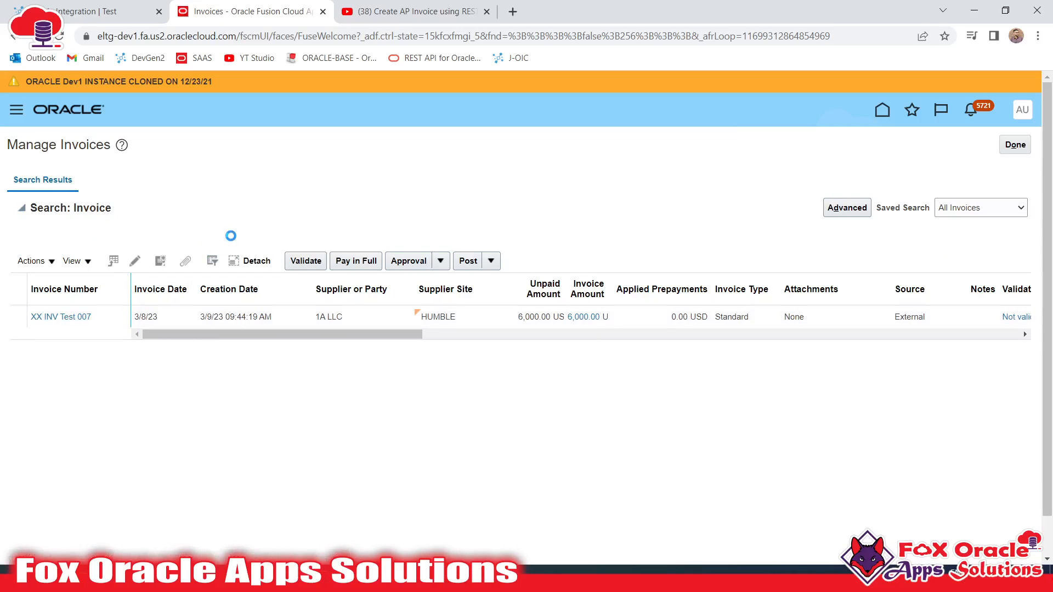
left_click(290, 269)
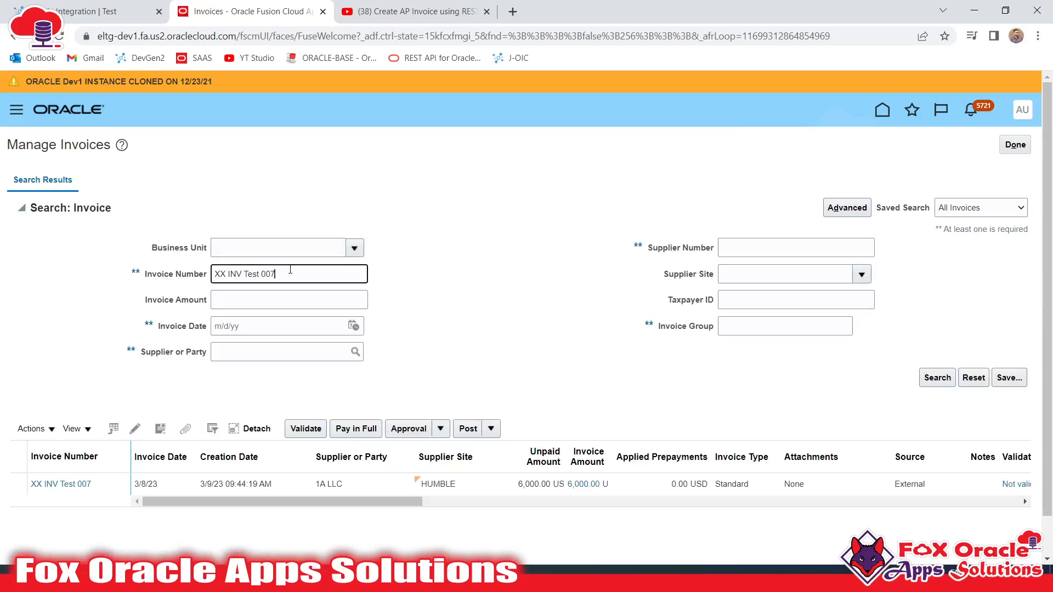
type("8")
left_click(928, 378)
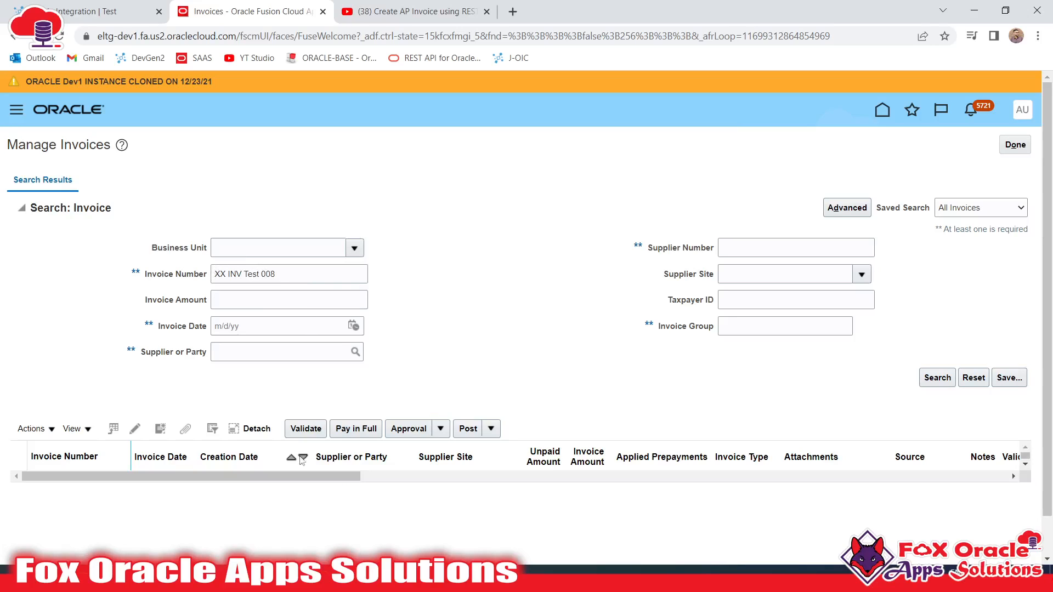
- Back on the integration test page, set InvoiceNumber in the request body to XX INV Test 008 and run the test
left_click(96, 6)
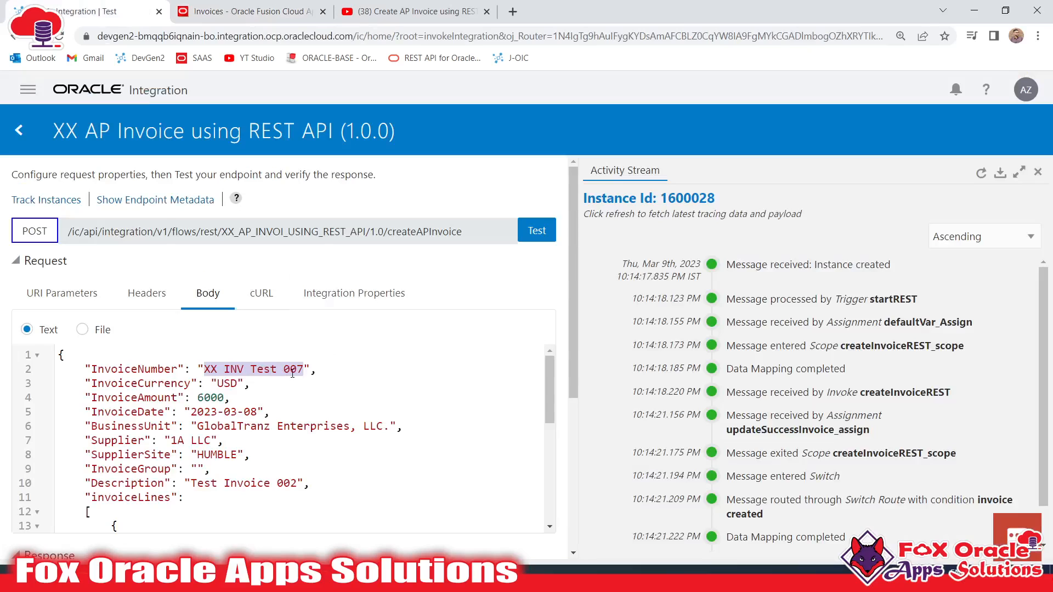
left_click(297, 370)
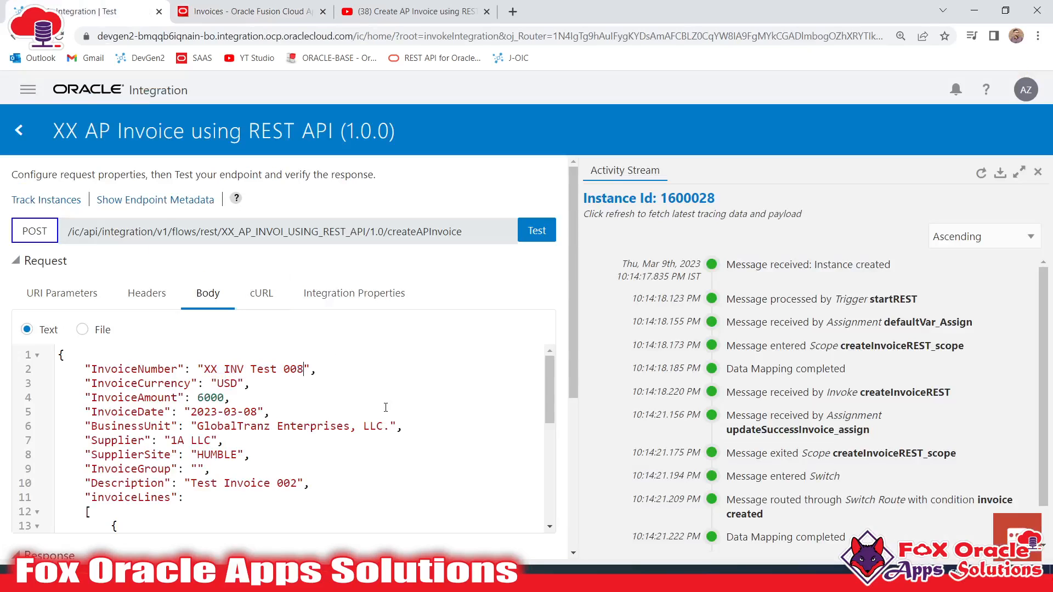
left_click(536, 233)
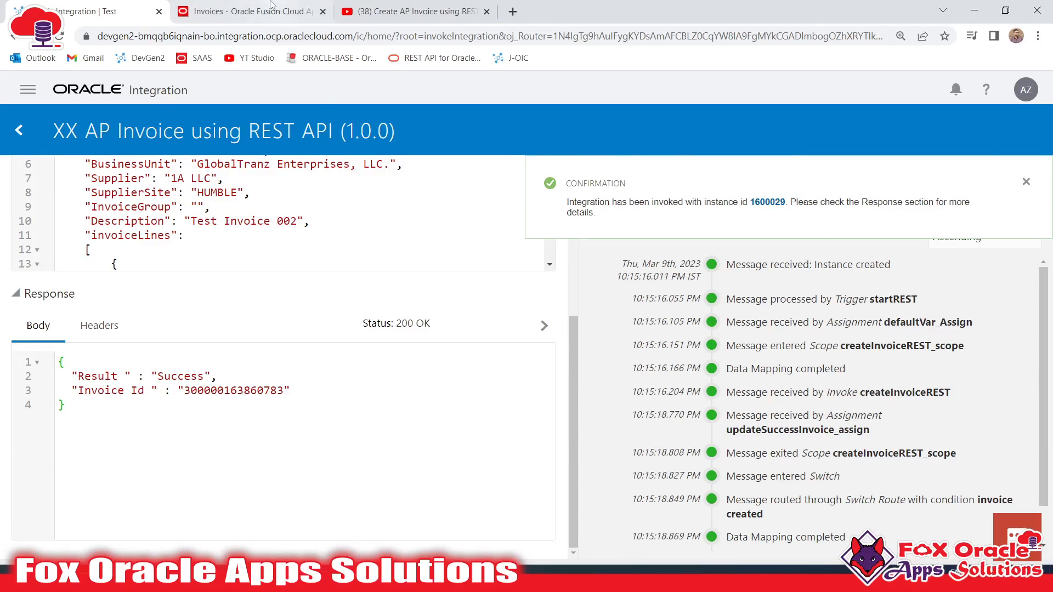
- Return to Manage Invoices in Oracle Fusion and rerun the search for XX INV Test 008
left_click(249, 11)
left_click(283, 274)
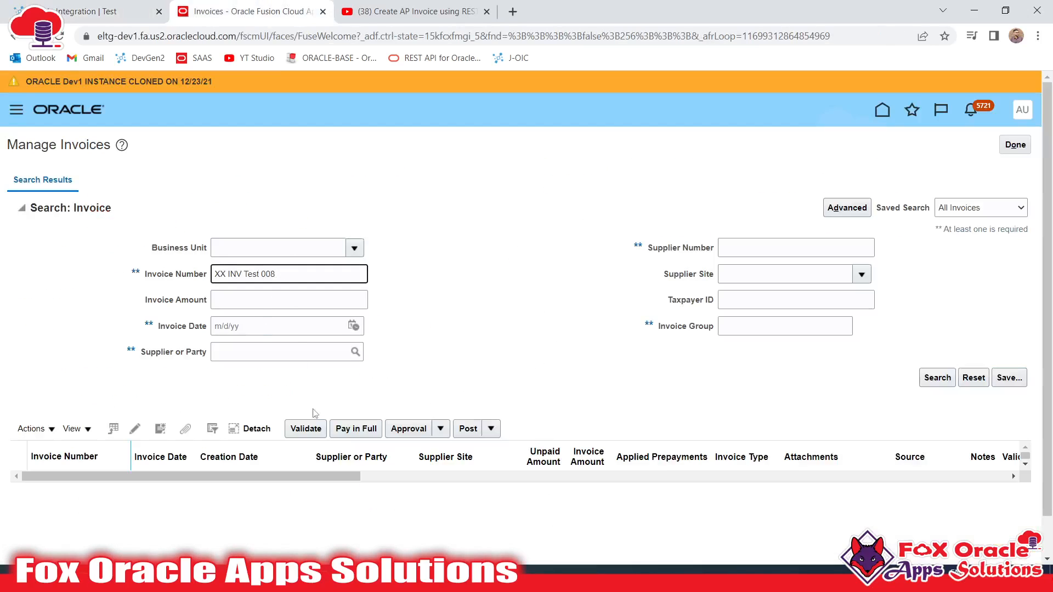
left_click(937, 377)
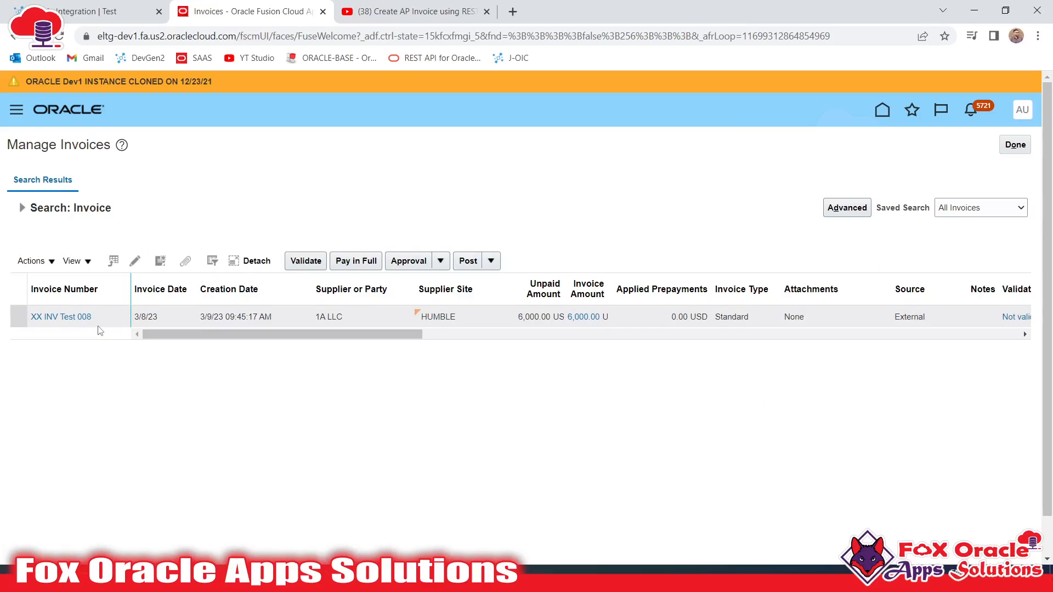
- Go back to the integration test page, look through the activity stream and refresh it to fetch the latest payload data
left_click(108, 5)
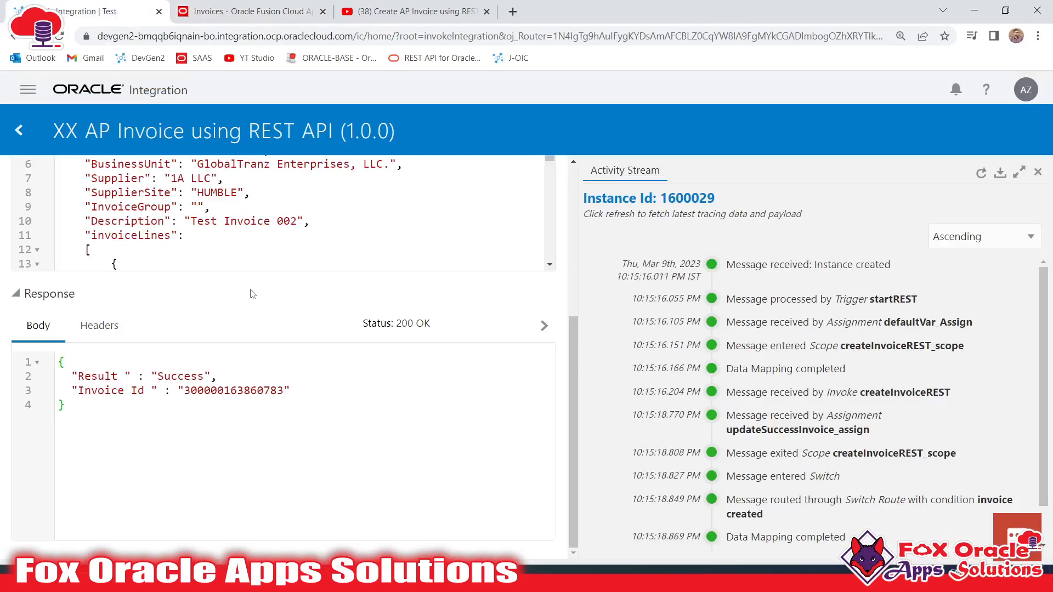
scroll(253, 295, "up", 5)
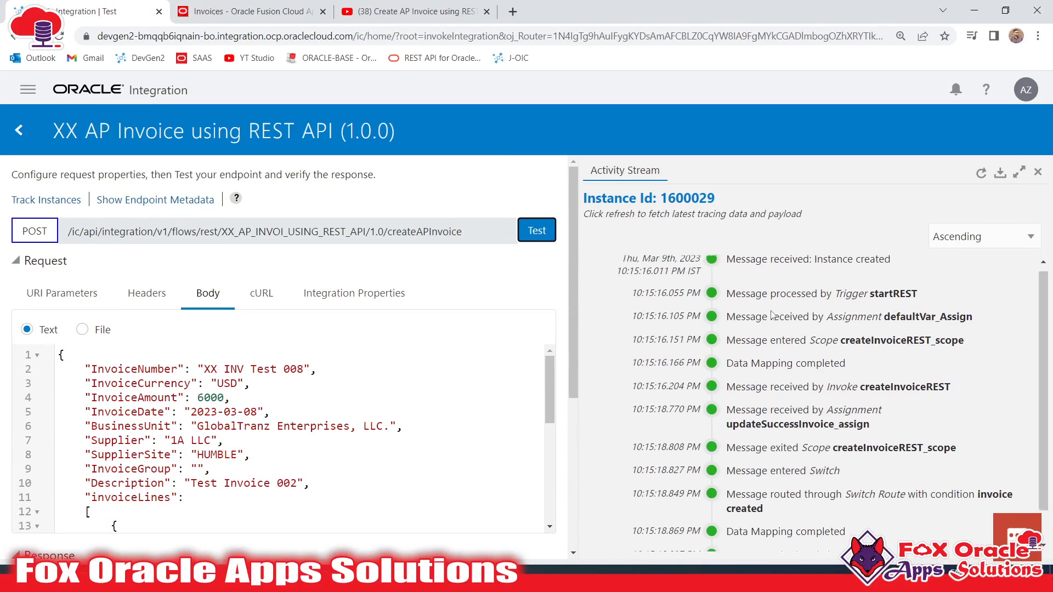
scroll(767, 334, "down", 1)
scroll(770, 444, "up", 1)
scroll(817, 373, "down", 1)
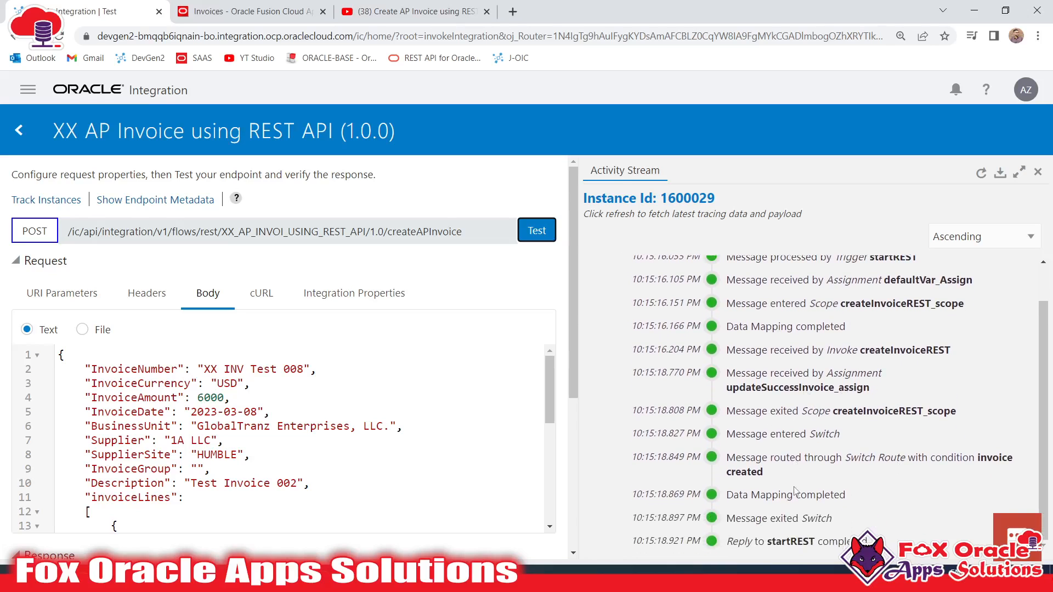
left_click(981, 173)
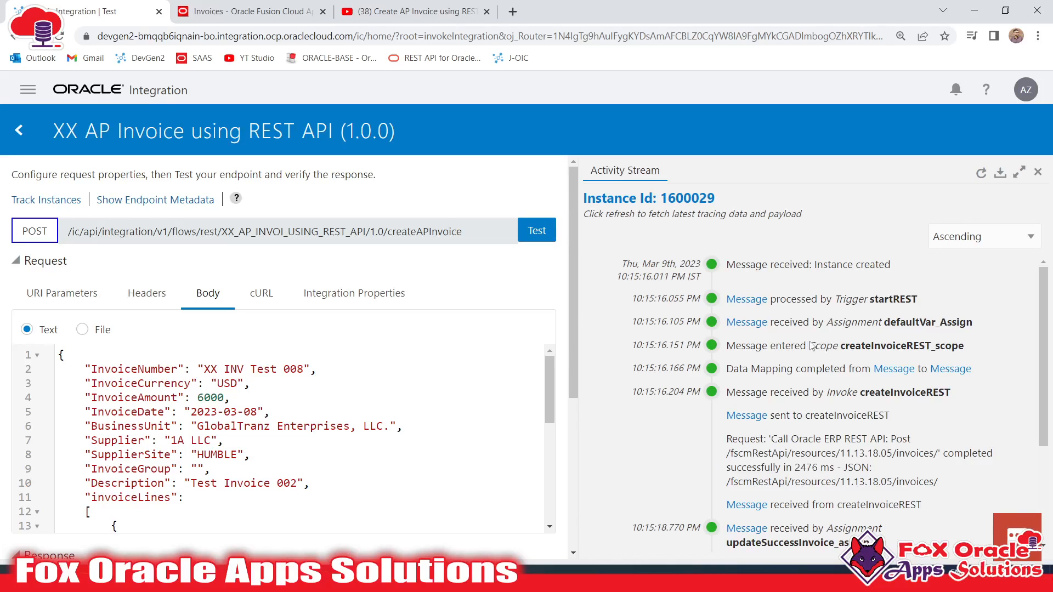
- Examine the request body and the startREST trigger's message payload in the activity stream, then collapse the message
scroll(836, 386, "down", 3)
scroll(770, 348, "up", 3)
scroll(261, 379, "down", 8)
scroll(174, 408, "up", 3)
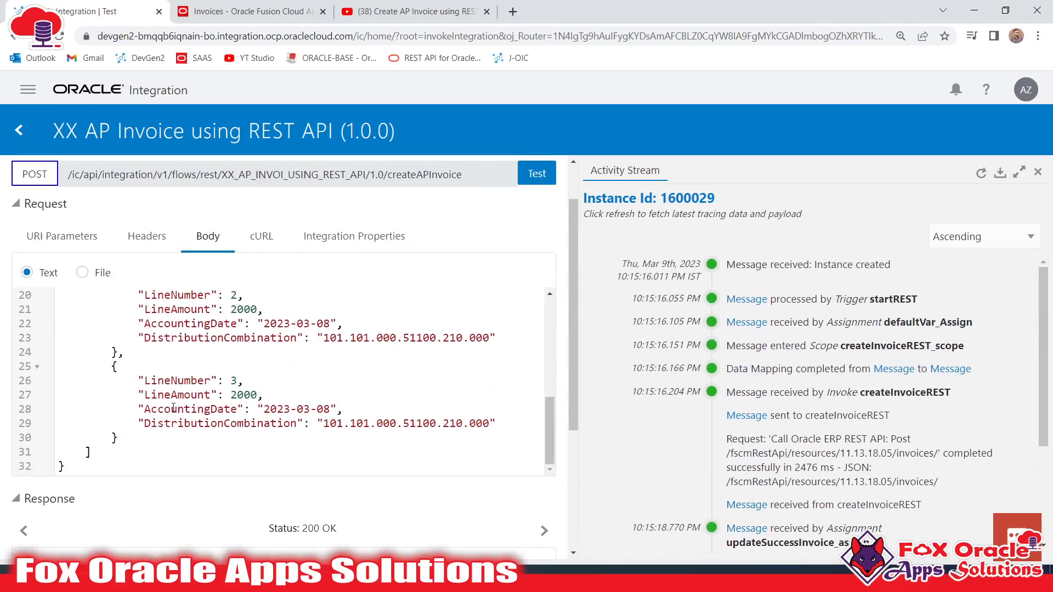
scroll(174, 408, "up", 8)
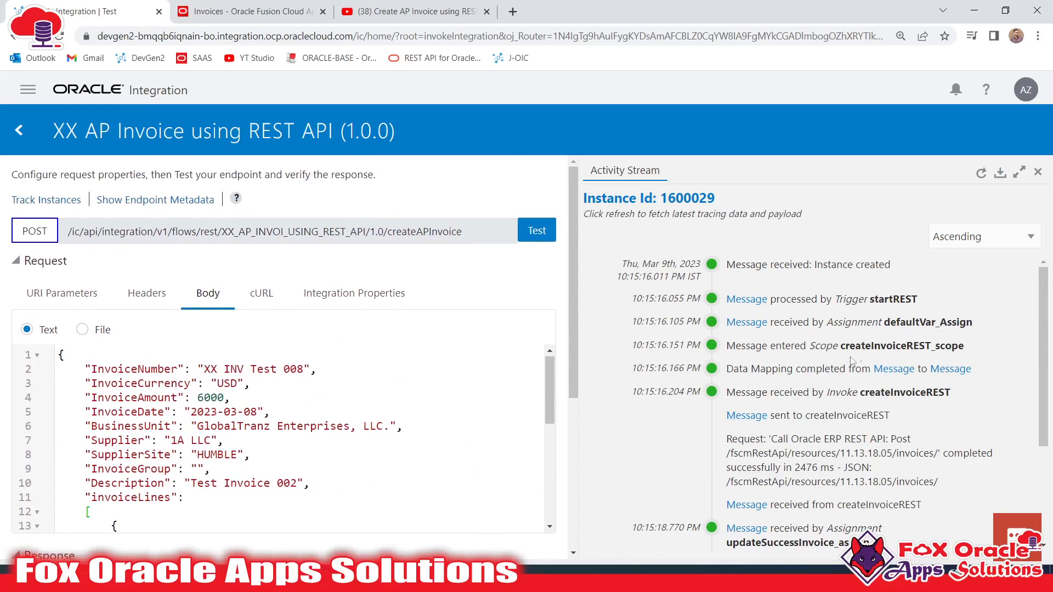
left_click_drag(871, 305, 914, 305)
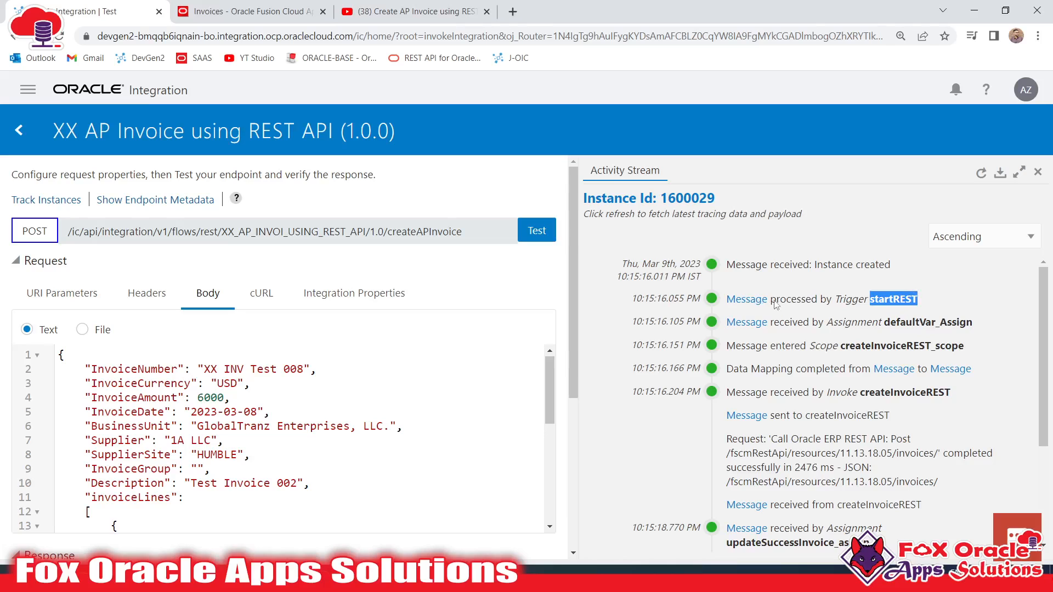
left_click(746, 300)
scroll(747, 343, "down", 3)
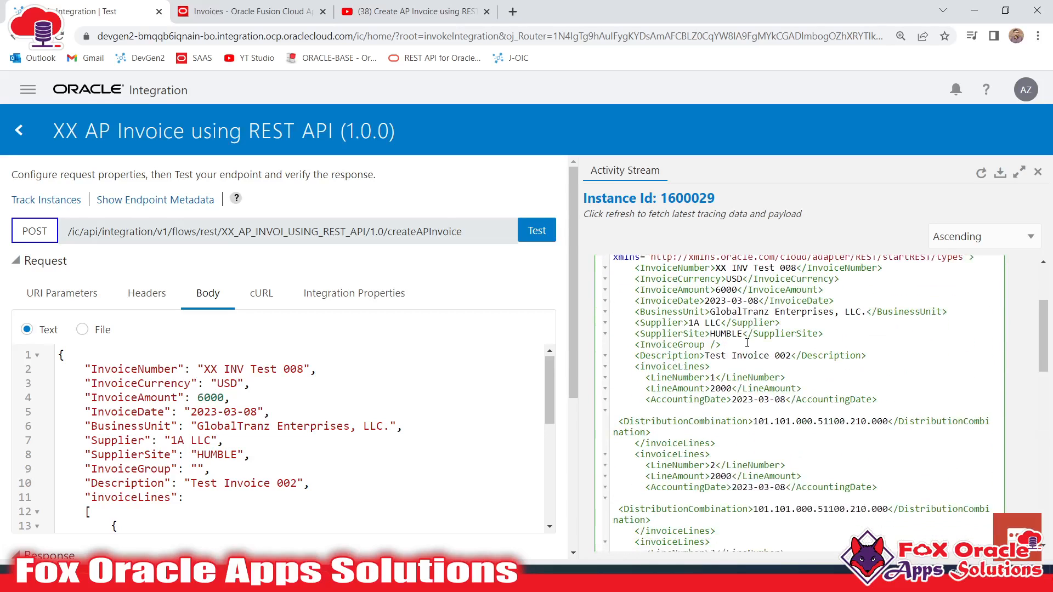
scroll(695, 360, "up", 1)
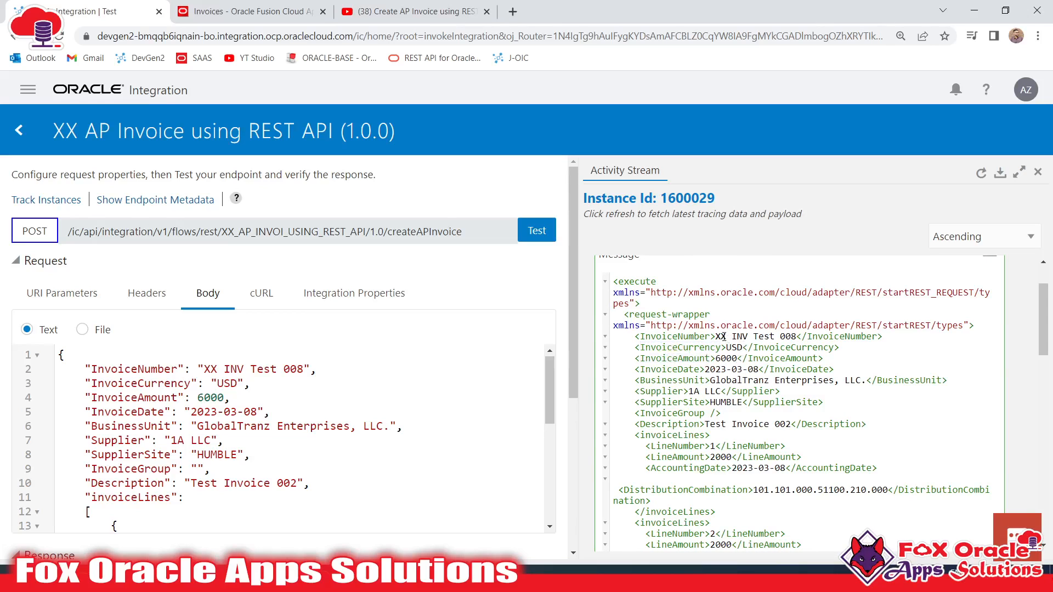
scroll(740, 433, "down", 4)
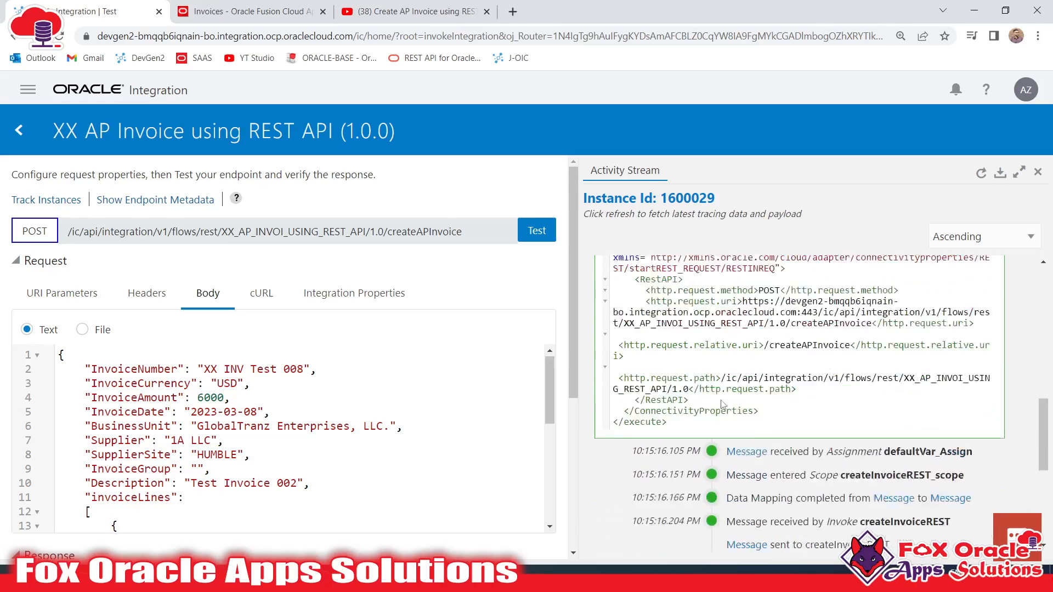
scroll(838, 335, "up", 10)
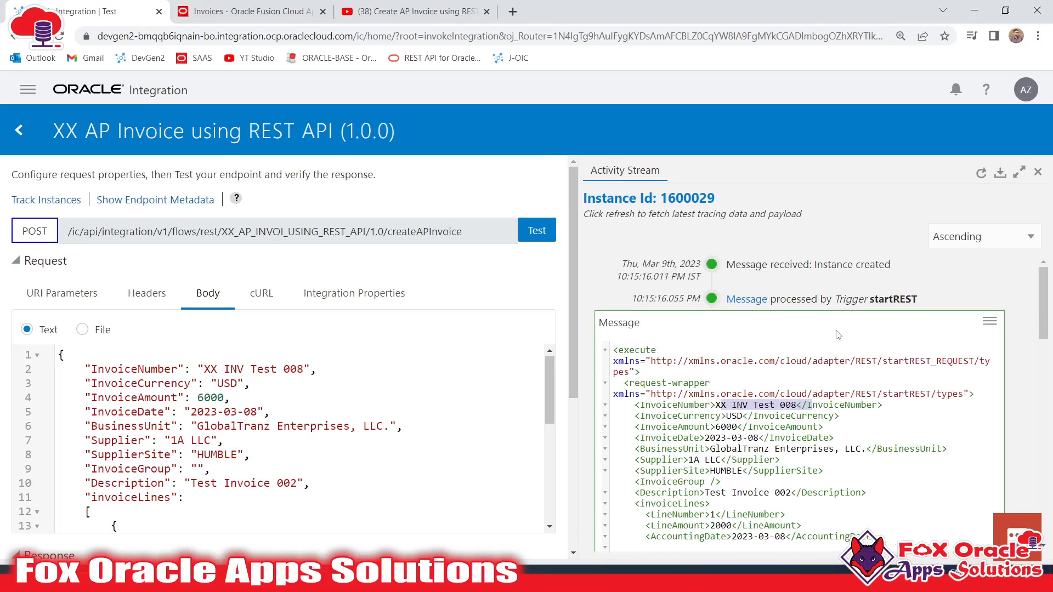
left_click(738, 301)
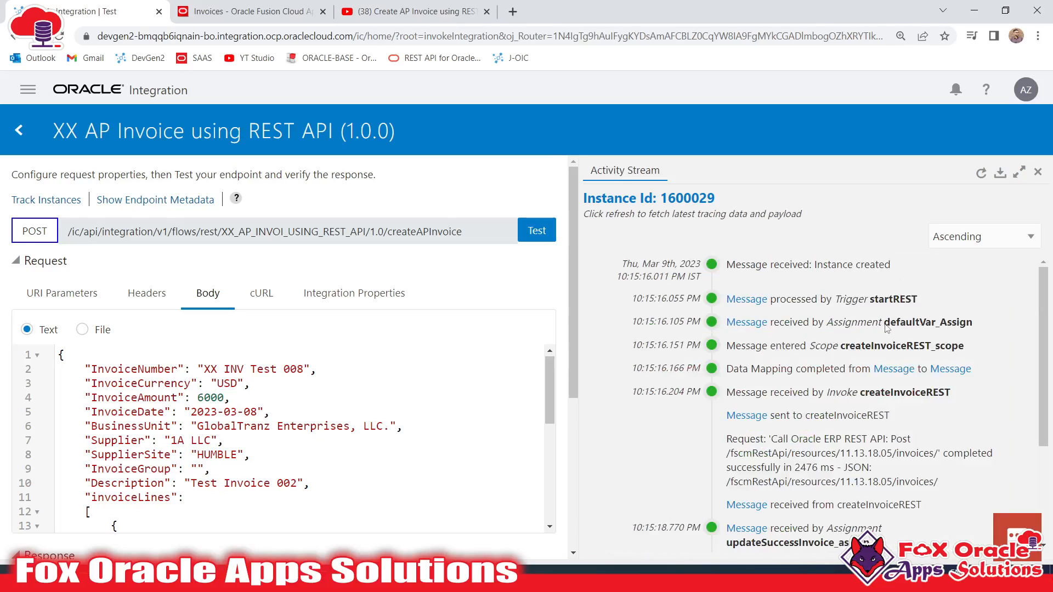
- Expand the defaultVar_Assign message in the activity stream, examine the values assigned to var_invoice_created_flag and var_invoice_id, then collapse it
left_click_drag(887, 328, 968, 330)
left_click(820, 332)
left_click(746, 323)
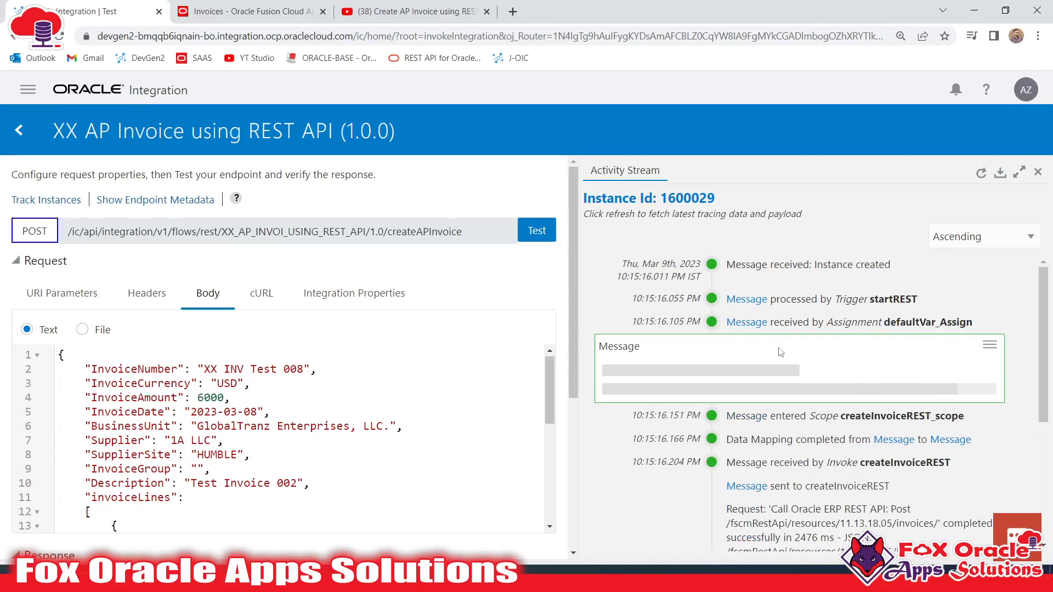
left_click_drag(645, 374, 752, 374)
left_click(835, 375)
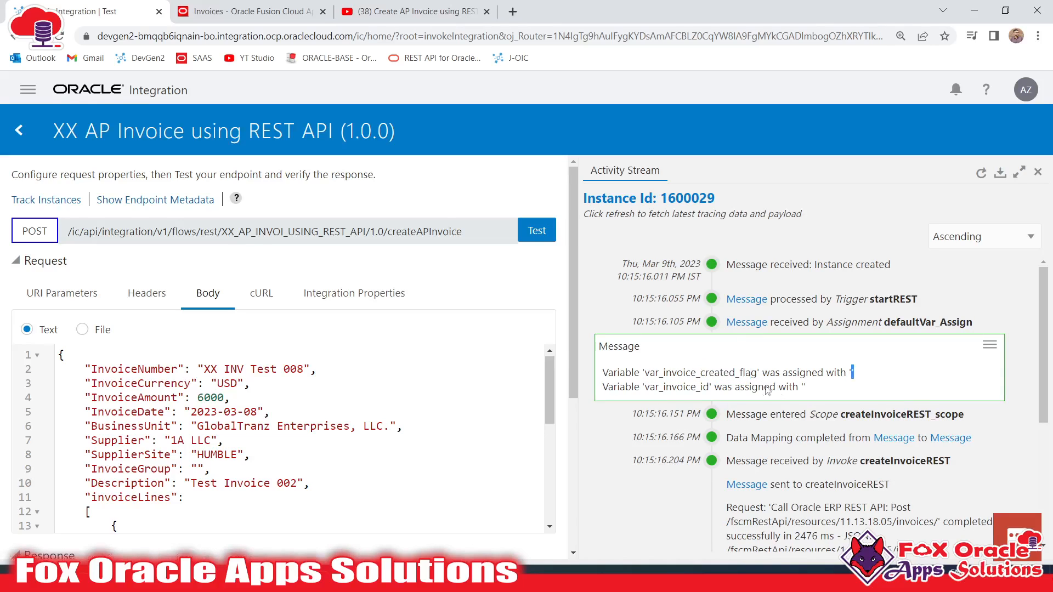
double_click(665, 388)
left_click(746, 324)
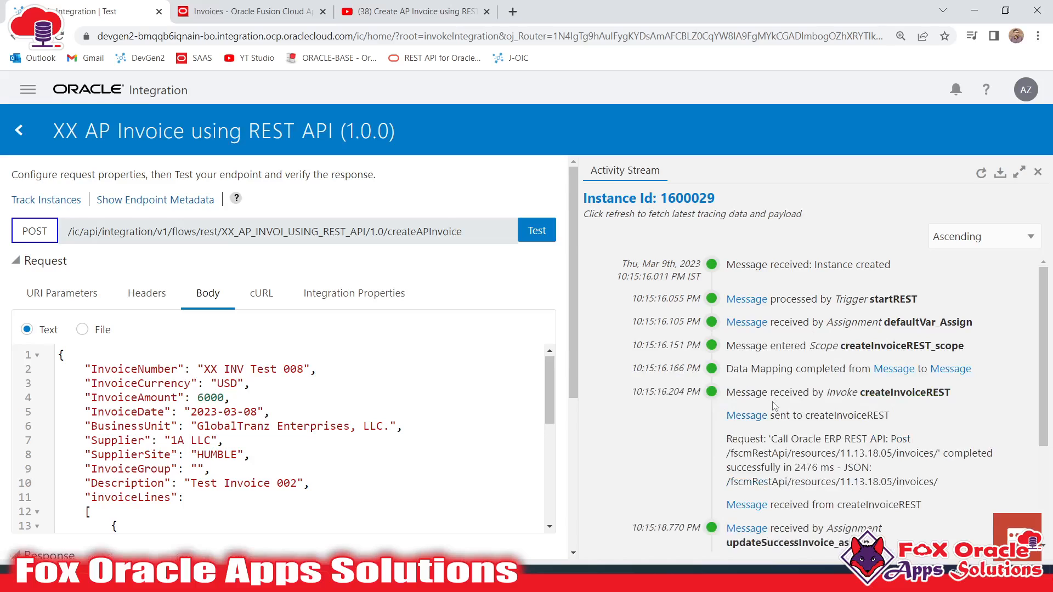
- Open the message sent to createInvoiceREST, examine the invoice header and line data in its request payload, then collapse it
scroll(788, 408, "down", 1)
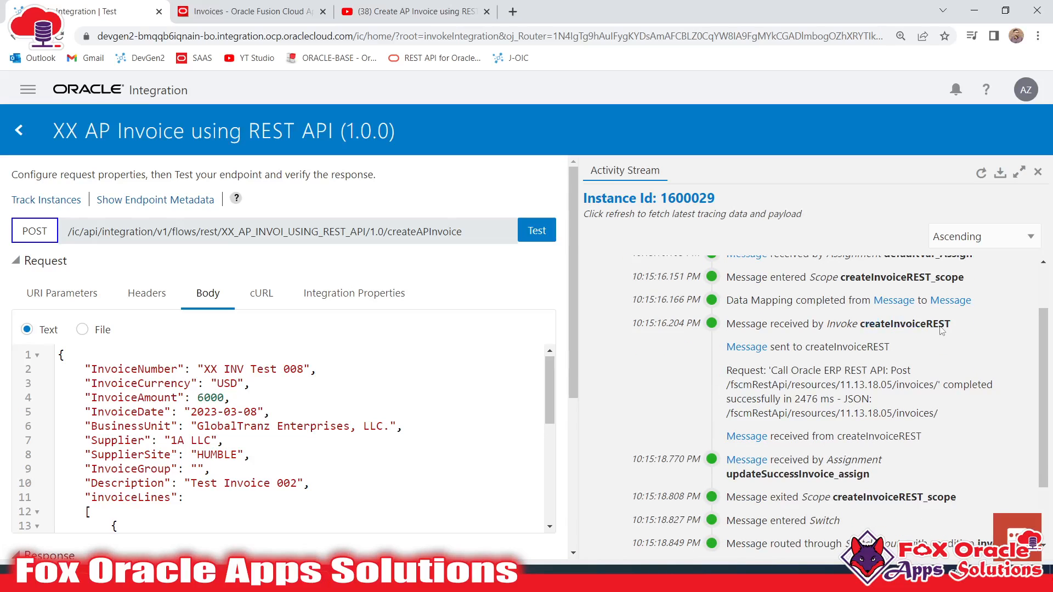
scroll(768, 356, "up", 1)
left_click(746, 407)
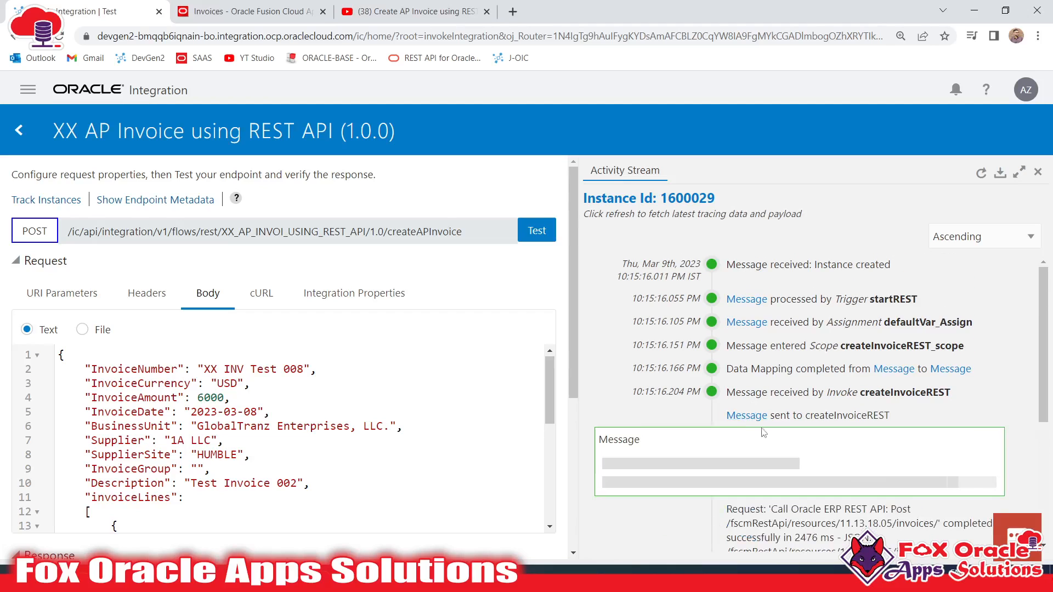
scroll(765, 422, "down", 2)
scroll(765, 417, "down", 5)
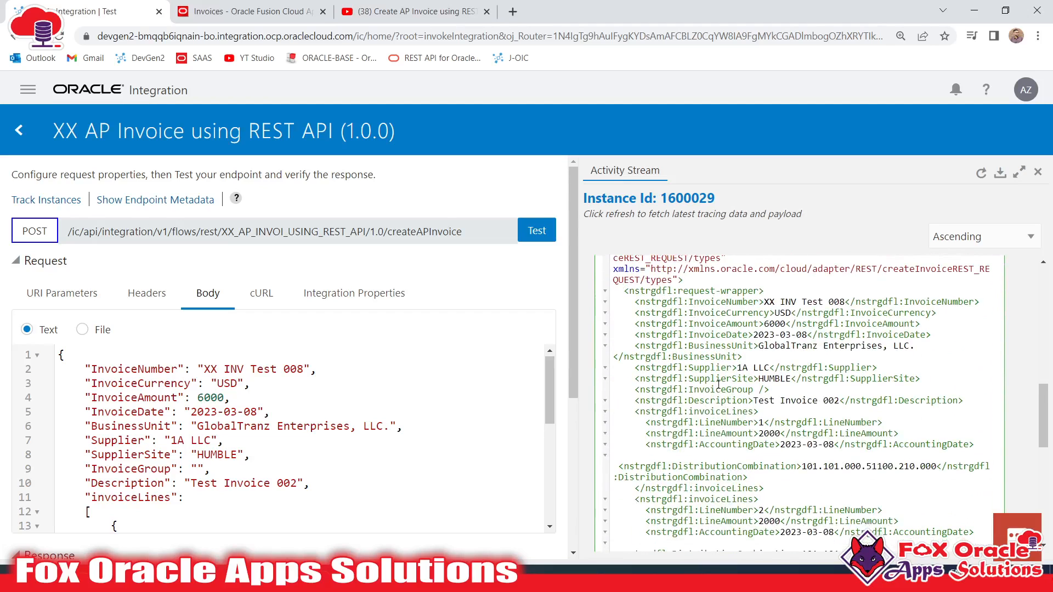
left_click_drag(741, 291, 775, 392)
scroll(773, 391, "down", 6)
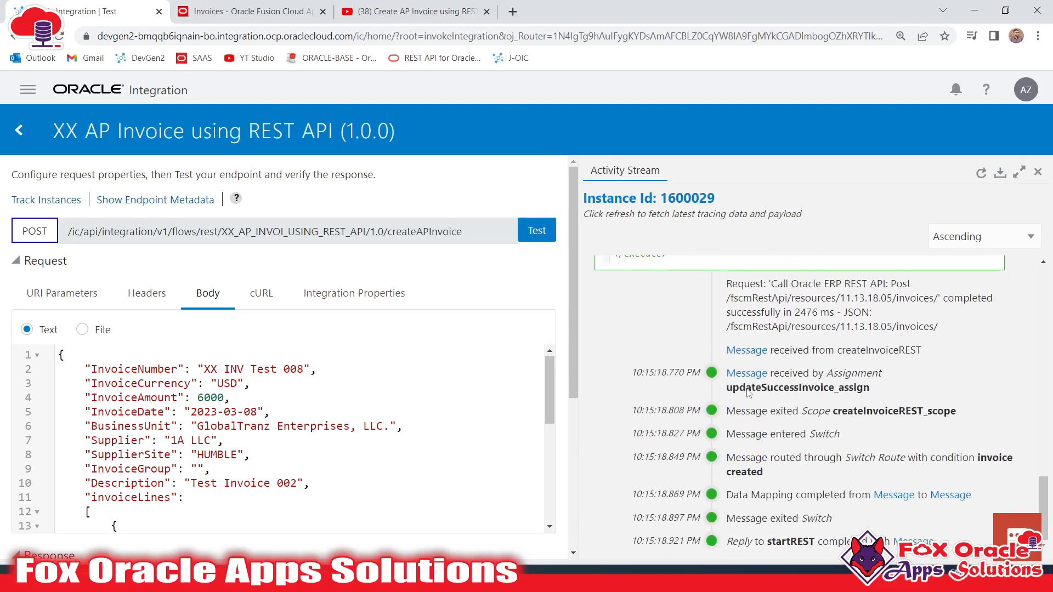
scroll(794, 397, "up", 4)
scroll(795, 397, "up", 3)
left_click(792, 387)
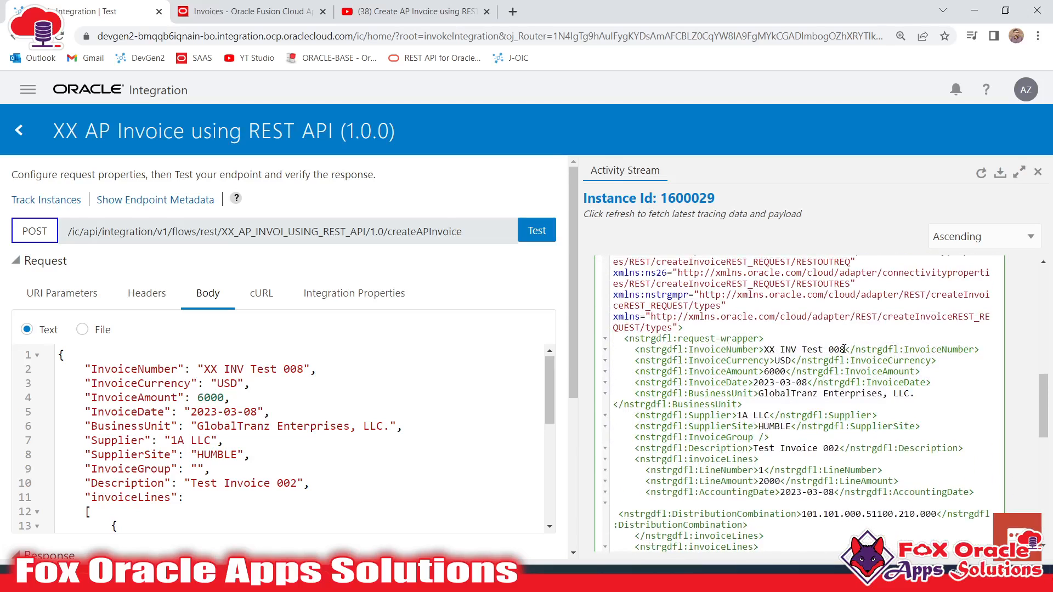
left_click_drag(844, 349, 783, 349)
scroll(779, 384, "up", 8)
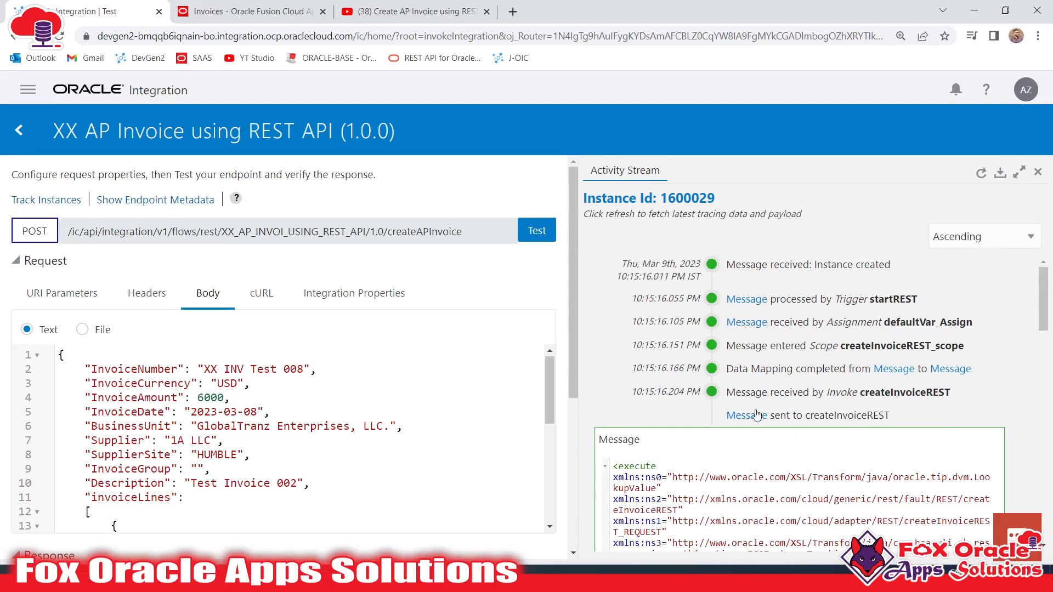
left_click(756, 415)
- Open the message received from createInvoiceREST and examine the InvoiceId, InvoiceNumber and other header fields of the response
scroll(754, 384, "down", 3)
left_click(747, 349)
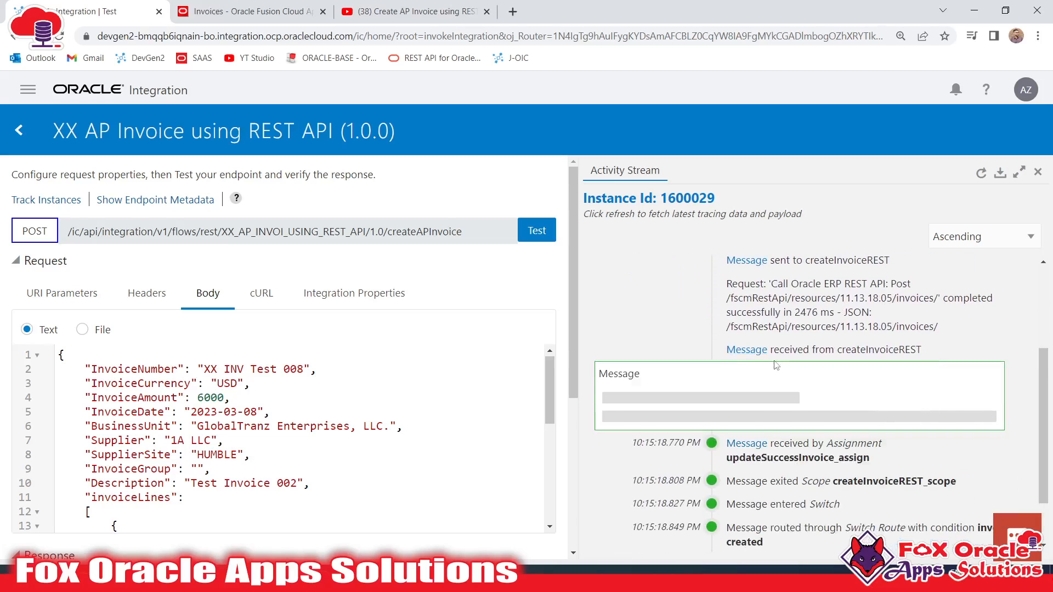
scroll(773, 370, "down", 3)
scroll(724, 385, "up", 2)
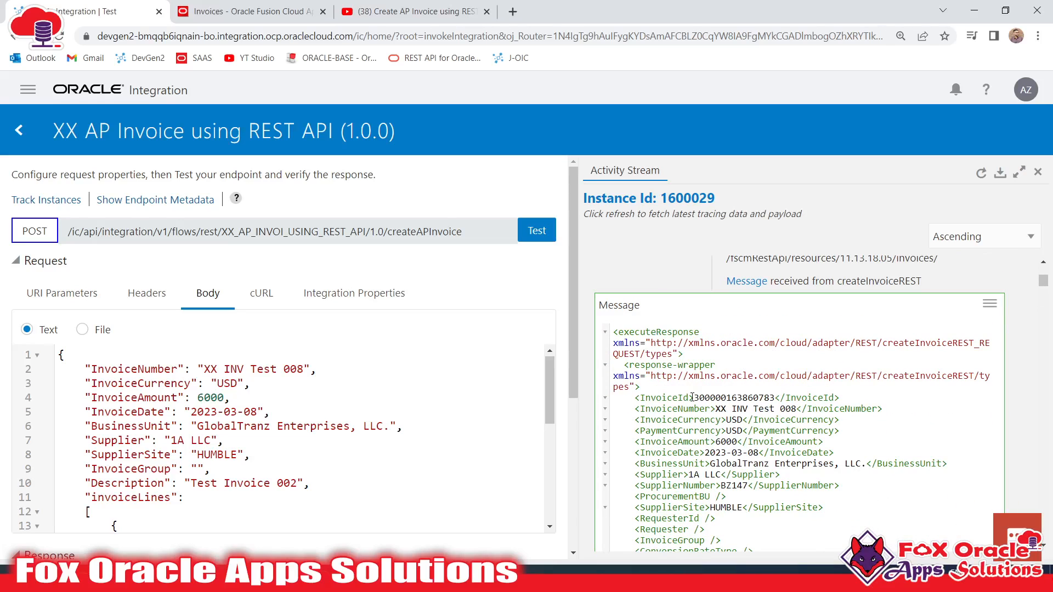
left_click_drag(693, 397, 775, 398)
left_click(741, 409)
left_click_drag(640, 398, 700, 475)
scroll(749, 462, "down", 6)
- Switch to Postman and look through the Create AP Invoice response body, including its invoiceLines section, for comparison
key("alt+Tab")
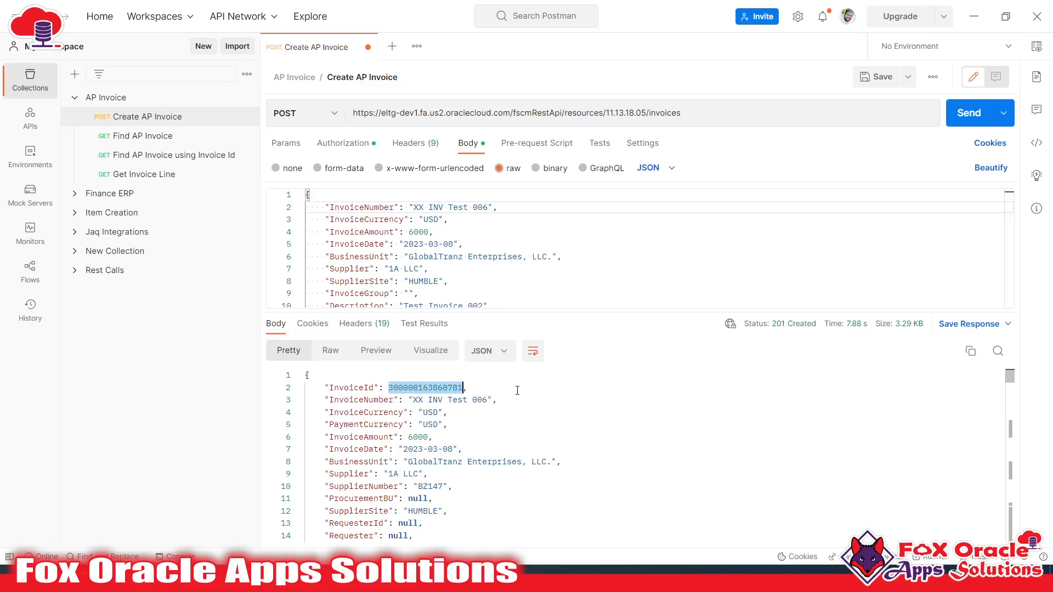
scroll(517, 390, "down", 3)
scroll(494, 411, "up", 3)
left_click(433, 424)
scroll(425, 435, "down", 2)
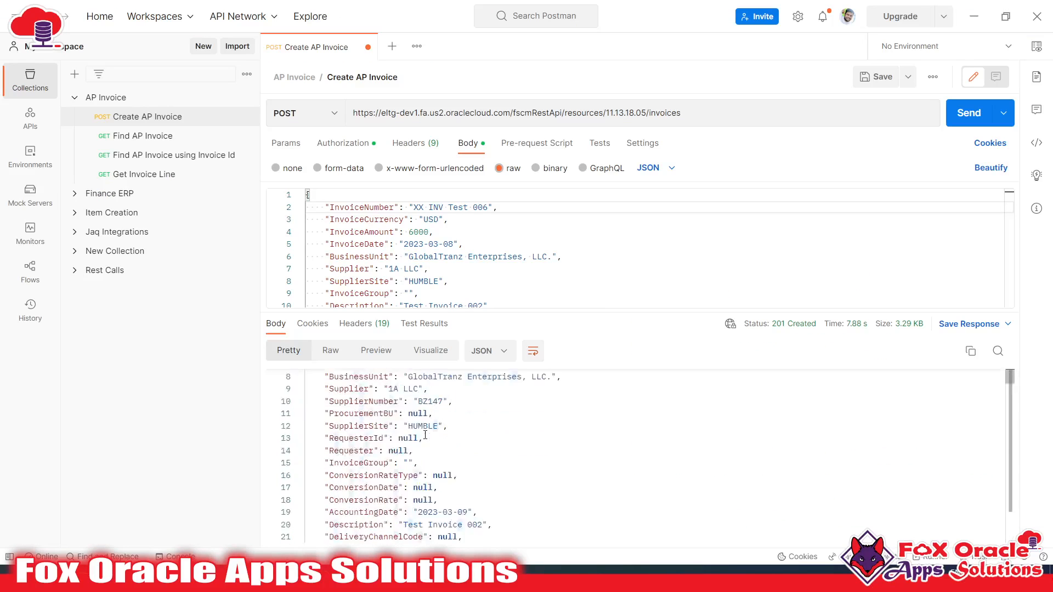
scroll(425, 435, "down", 20)
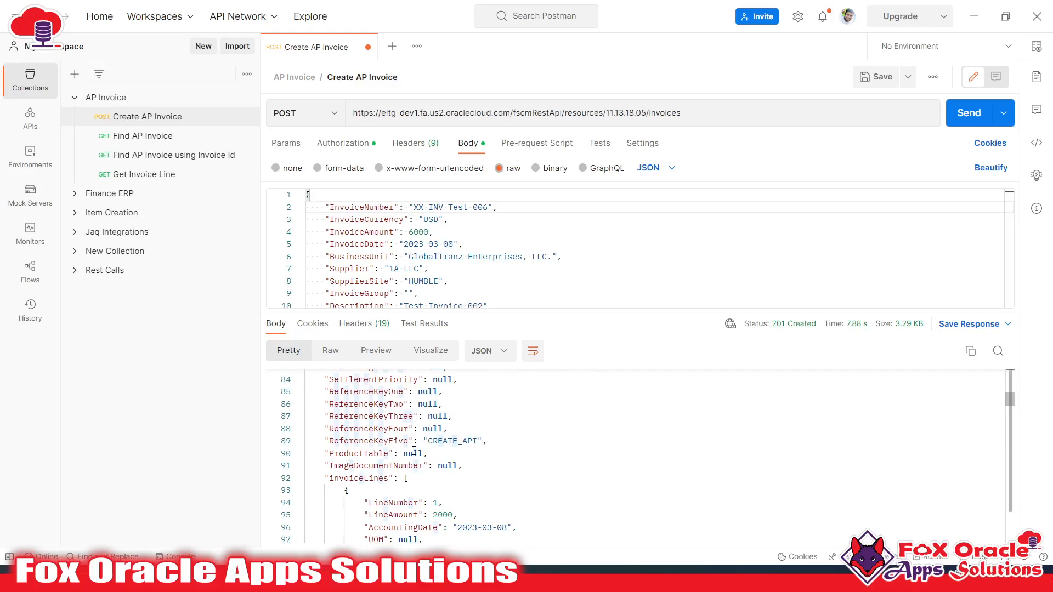
double_click(346, 478)
scroll(346, 482, "down", 15)
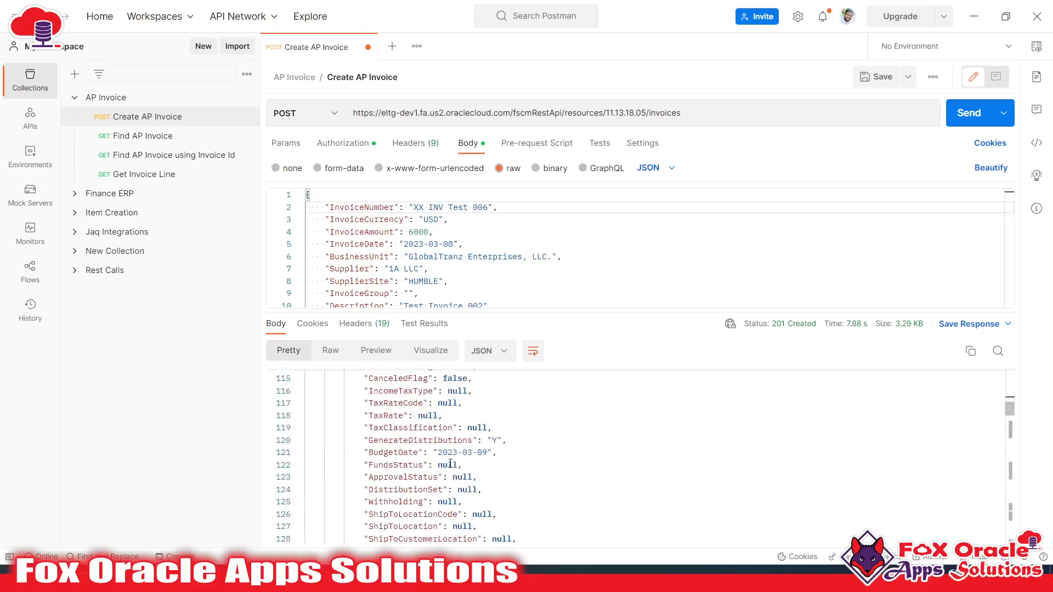
- Switch back to Oracle Integration, examine the invoiceLines in the message received from createInvoiceREST, then collapse the message
key("alt+Tab")
scroll(739, 405, "down", 10)
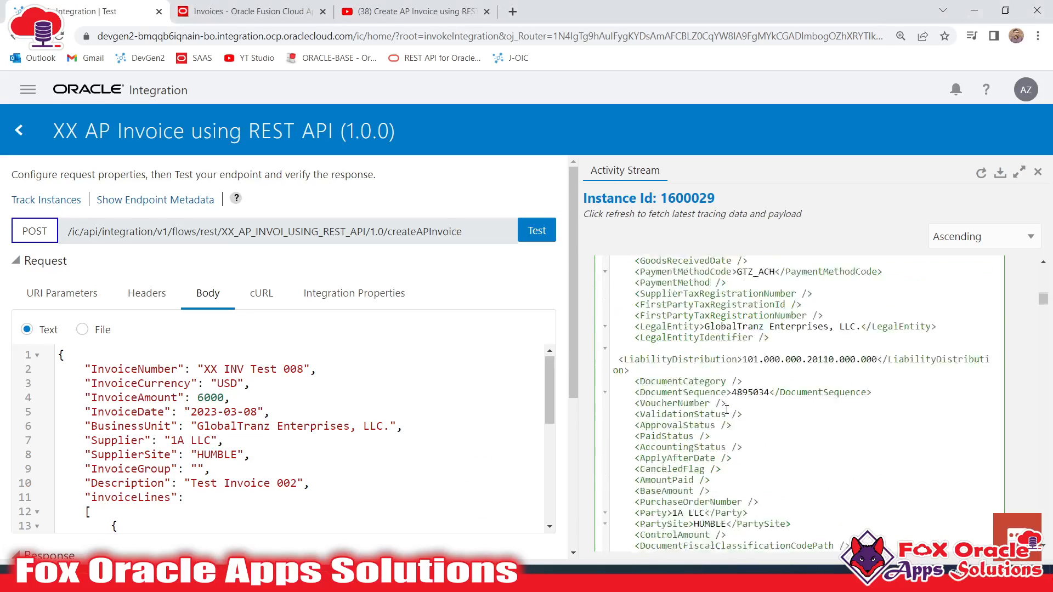
scroll(739, 405, "down", 10)
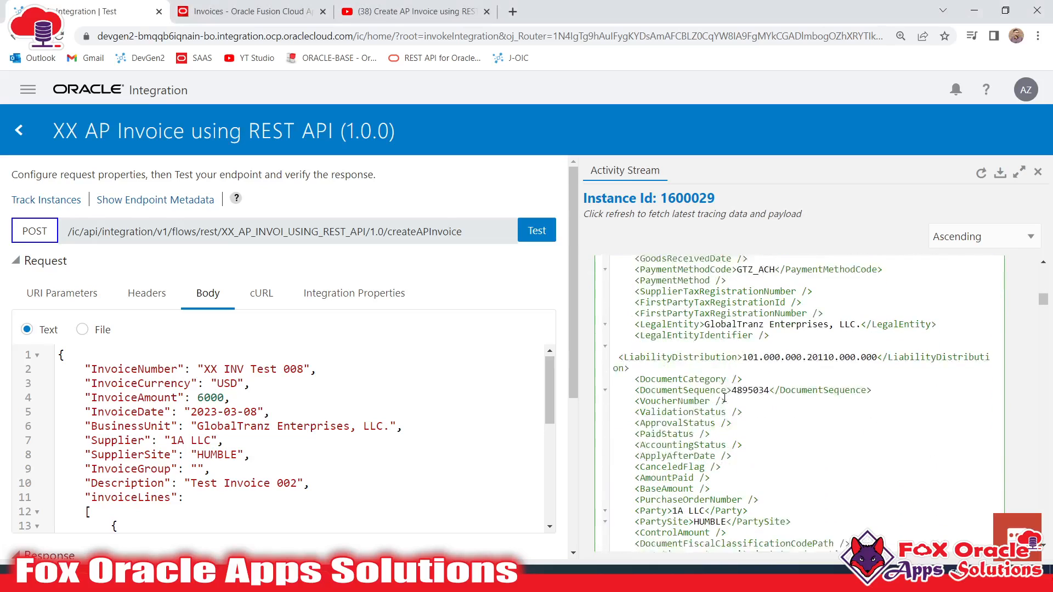
scroll(748, 369, "down", 10)
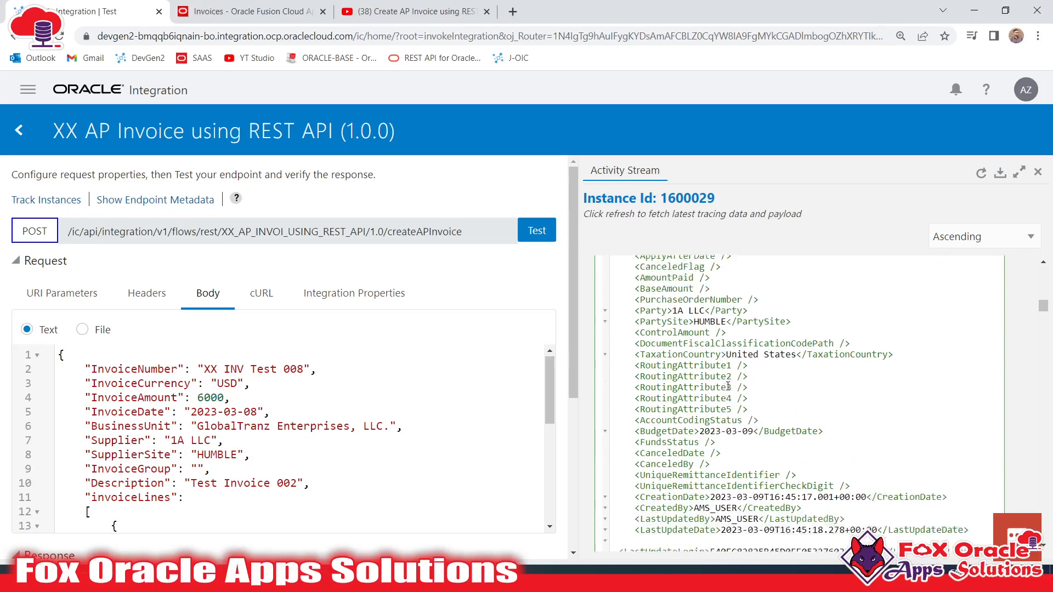
scroll(680, 407, "down", 3)
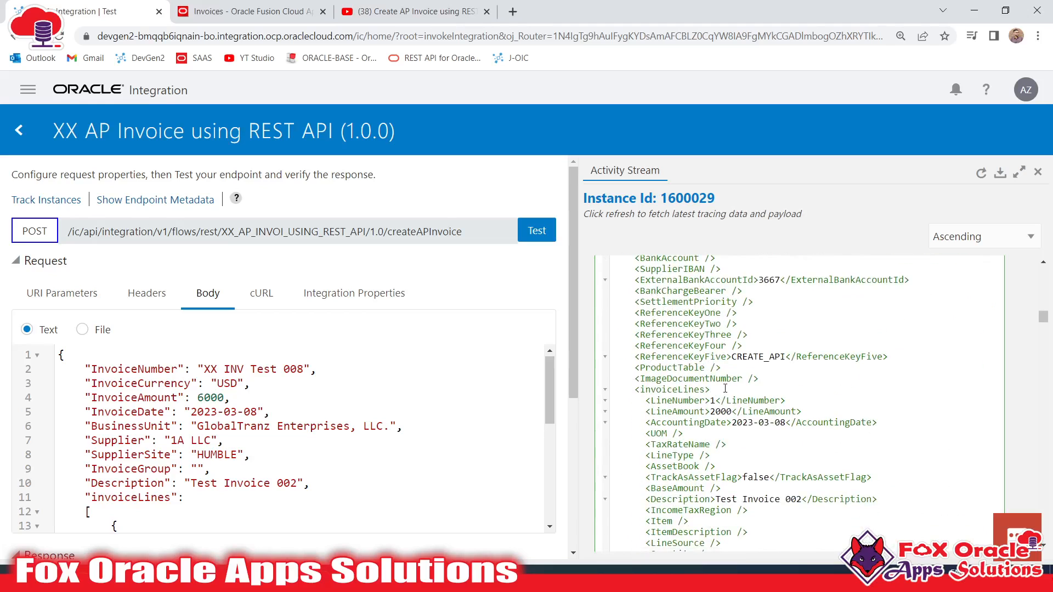
double_click(665, 388)
scroll(717, 357, "down", 1)
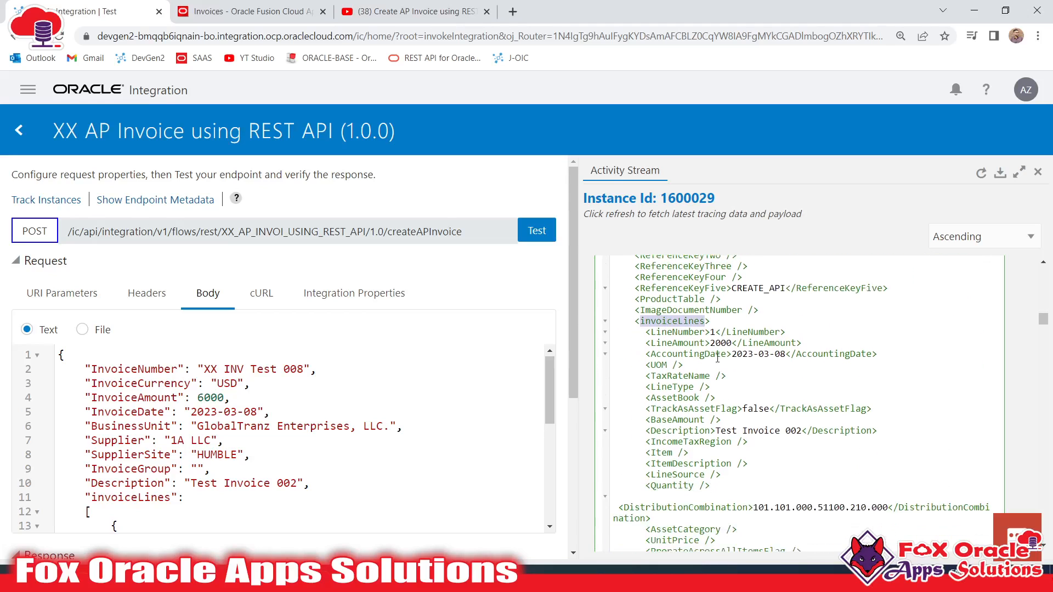
scroll(713, 384, "down", 15)
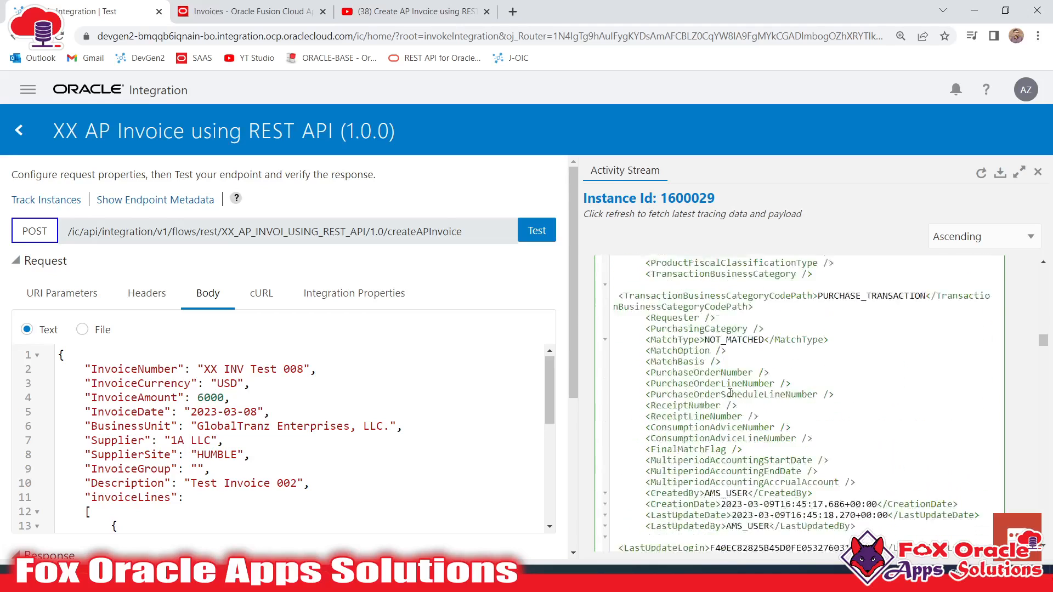
scroll(735, 428, "up", 20)
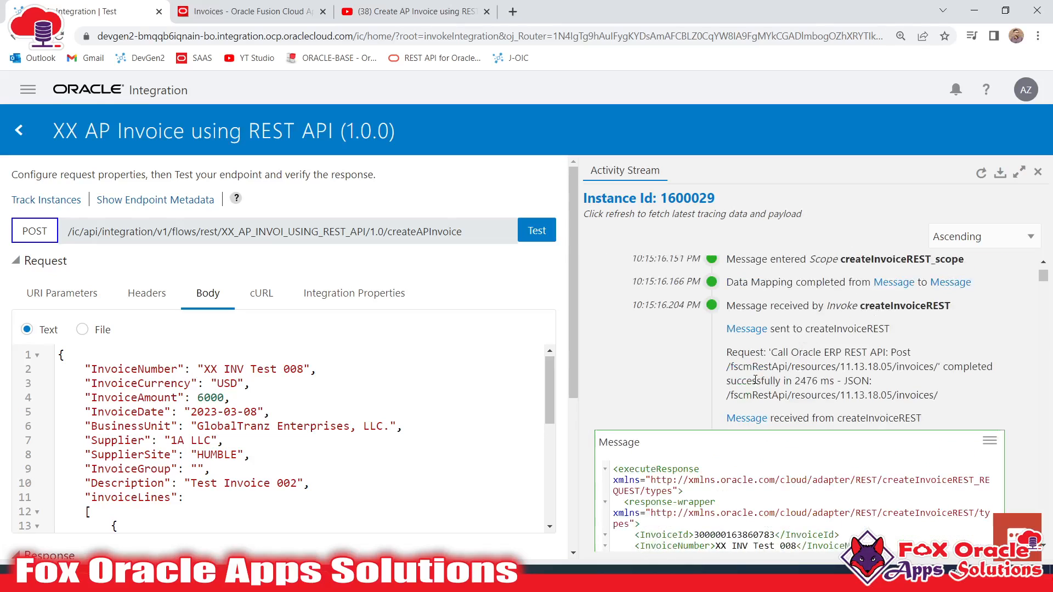
scroll(738, 510, "down", 3)
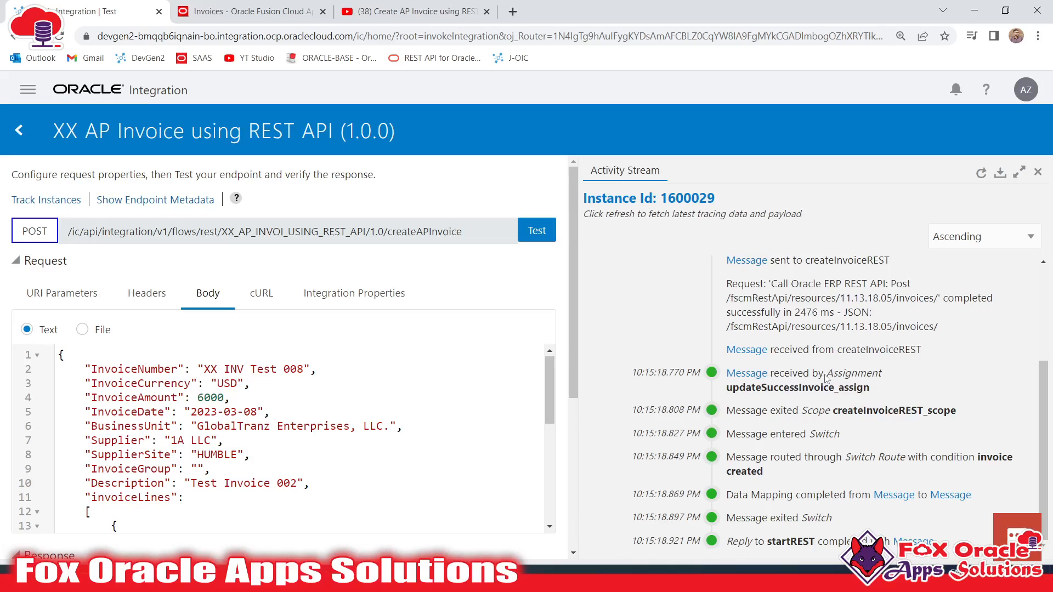
- Examine the variables assigned in the updateSuccessInvoice_assign message, collapse it, and check the Switch Route condition
left_click_drag(826, 374, 865, 380)
left_click_drag(728, 387, 891, 387)
left_click(746, 374)
left_click(845, 375)
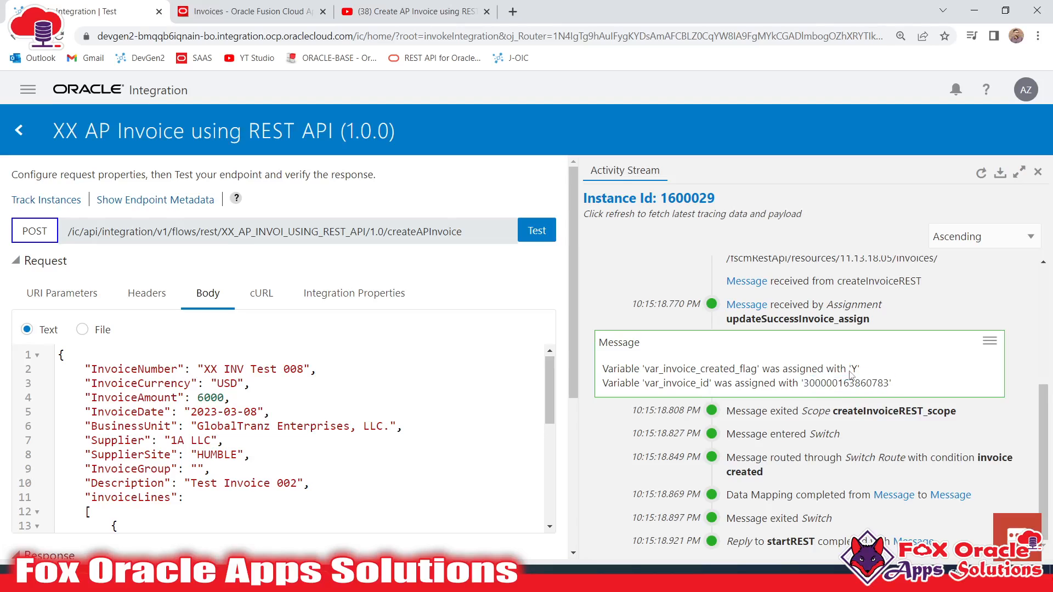
left_click(748, 308)
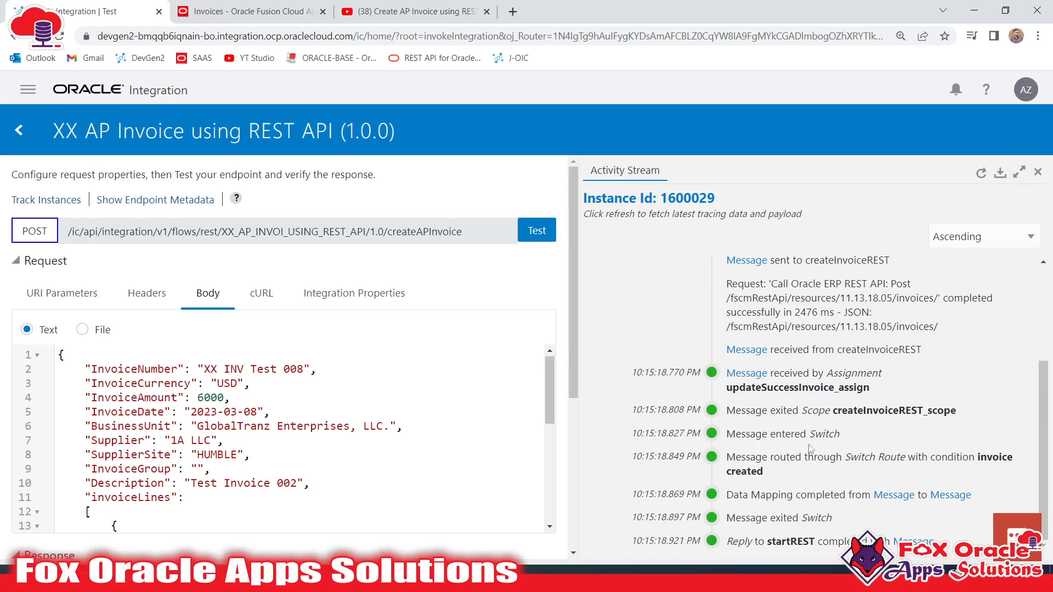
double_click(728, 471)
- Rerun the integration test with the duplicate InvoiceNumber XX INV Test 008 and check Result and Invoice Id in the response
left_click(300, 370)
scroll(291, 371, "down", 4)
scroll(409, 379, "up", 3)
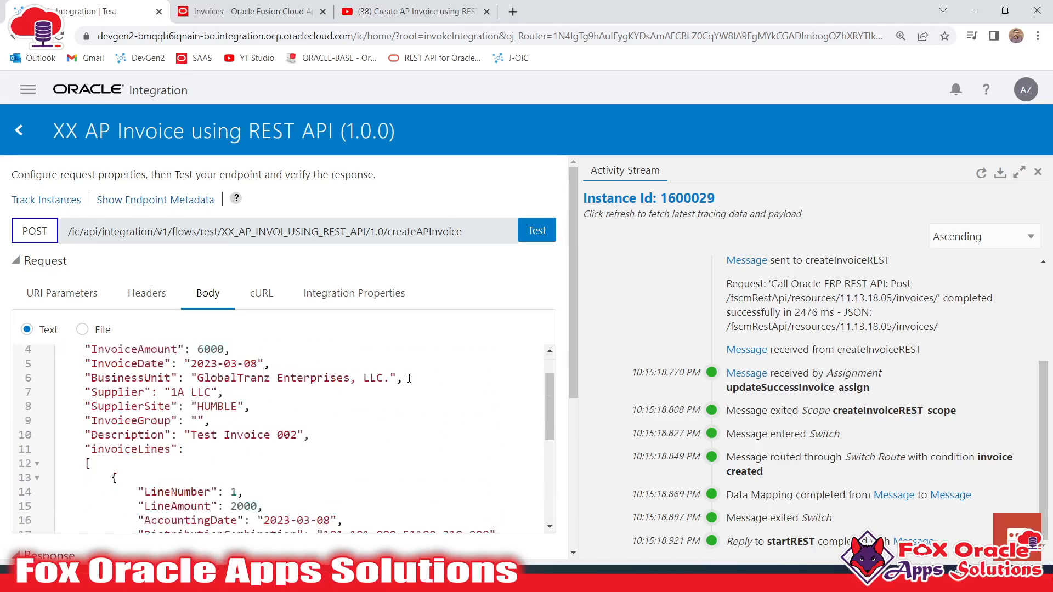
scroll(409, 378, "up", 2)
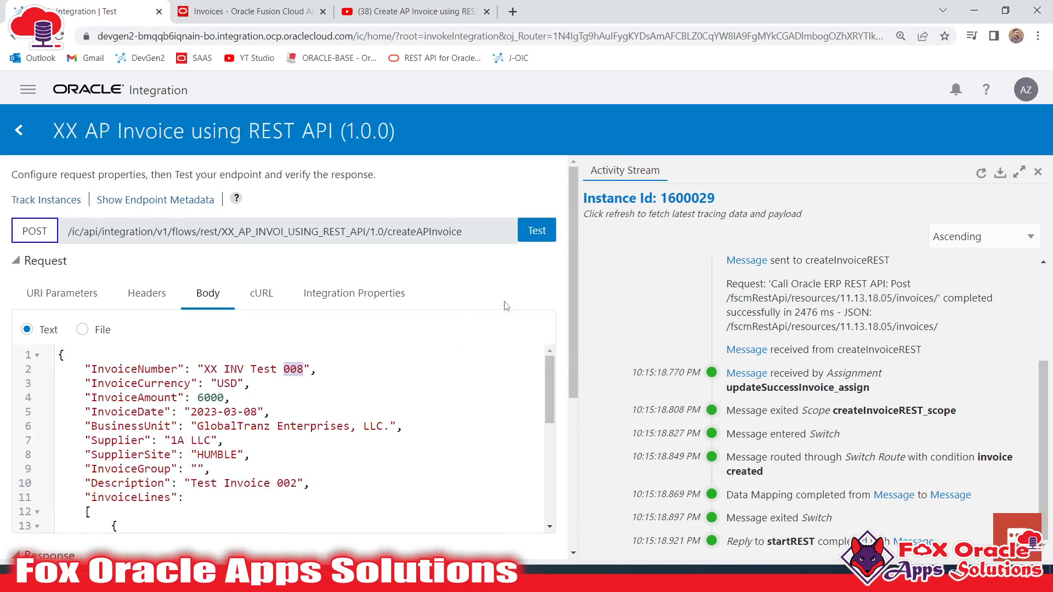
left_click(537, 230)
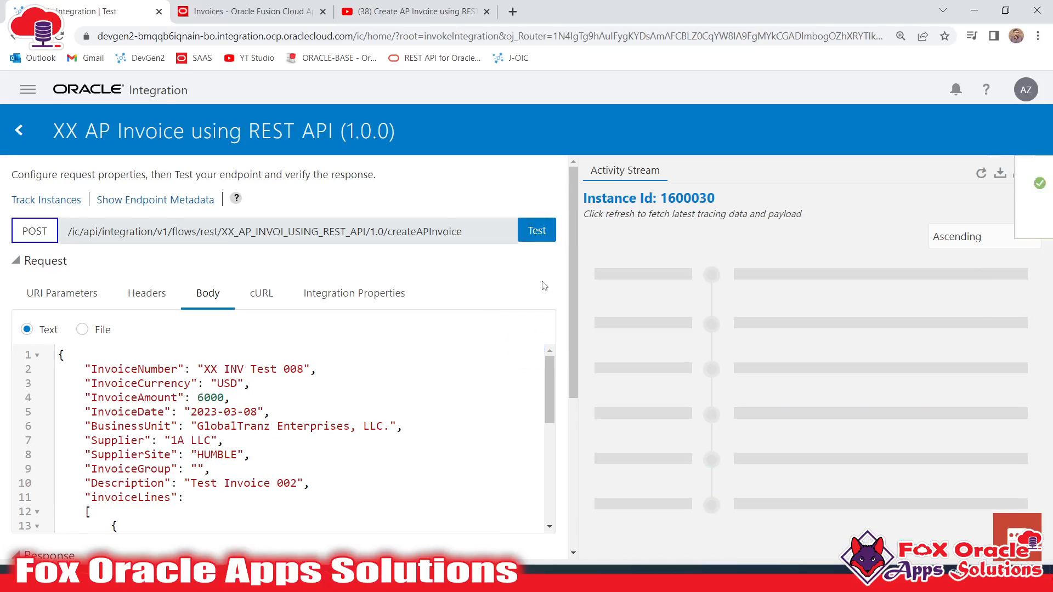
left_click_drag(158, 375, 198, 391)
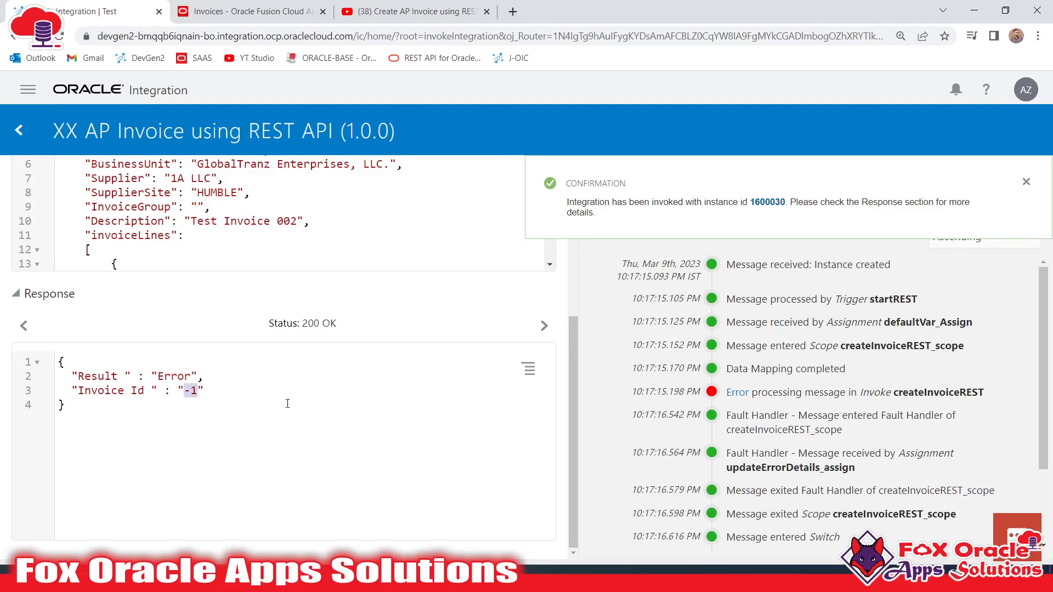
- Dismiss the confirmation message and refresh the activity stream of the new test run
scroll(288, 404, "up", 5)
left_click(1026, 181)
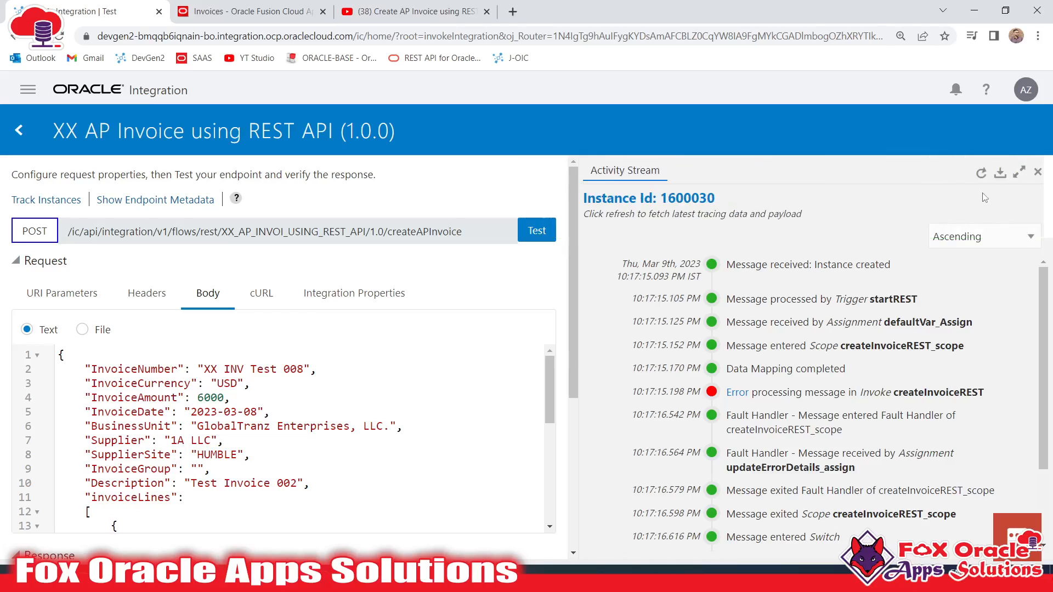
left_click(982, 173)
scroll(806, 383, "down", 2)
scroll(807, 382, "up", 2)
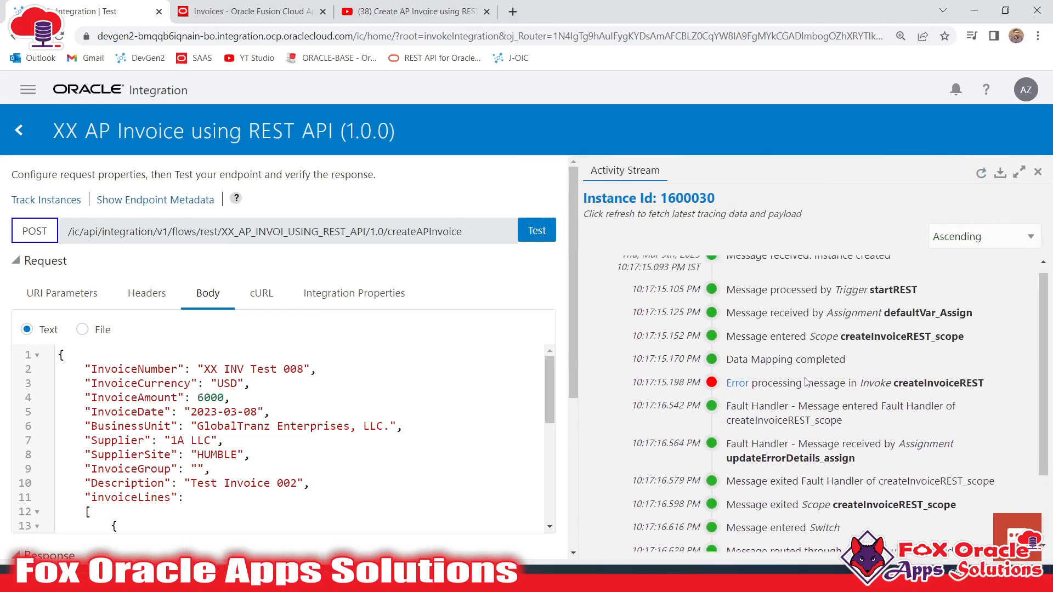
- Examine the createInvoiceREST invoke error and the Fault Handler entry that follows it in the activity stream
left_click_drag(897, 397, 987, 396)
left_click(885, 402)
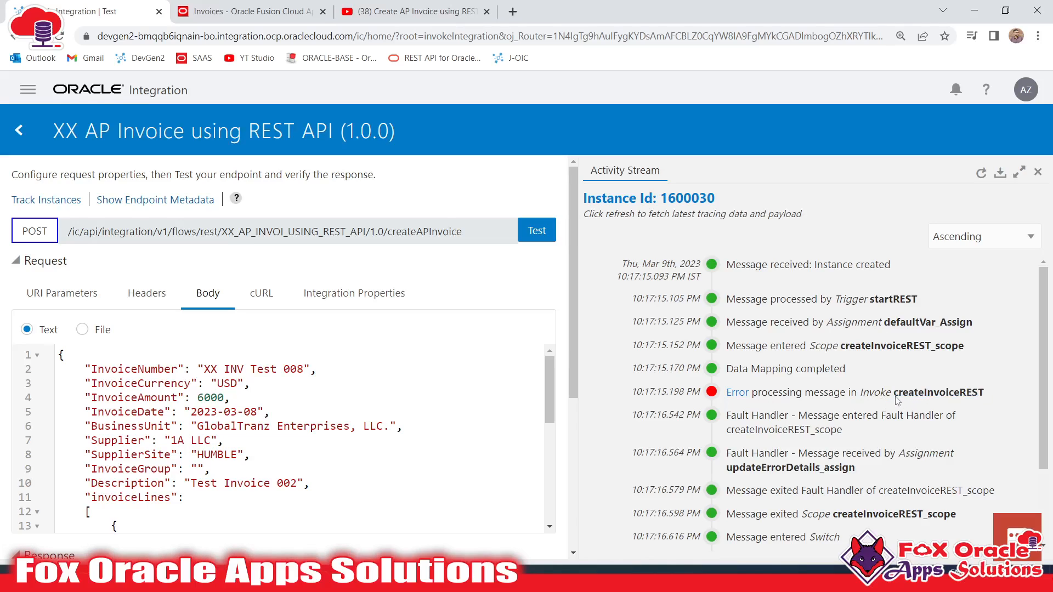
left_click_drag(896, 397, 980, 397)
left_click(895, 400)
left_click_drag(753, 399, 812, 398)
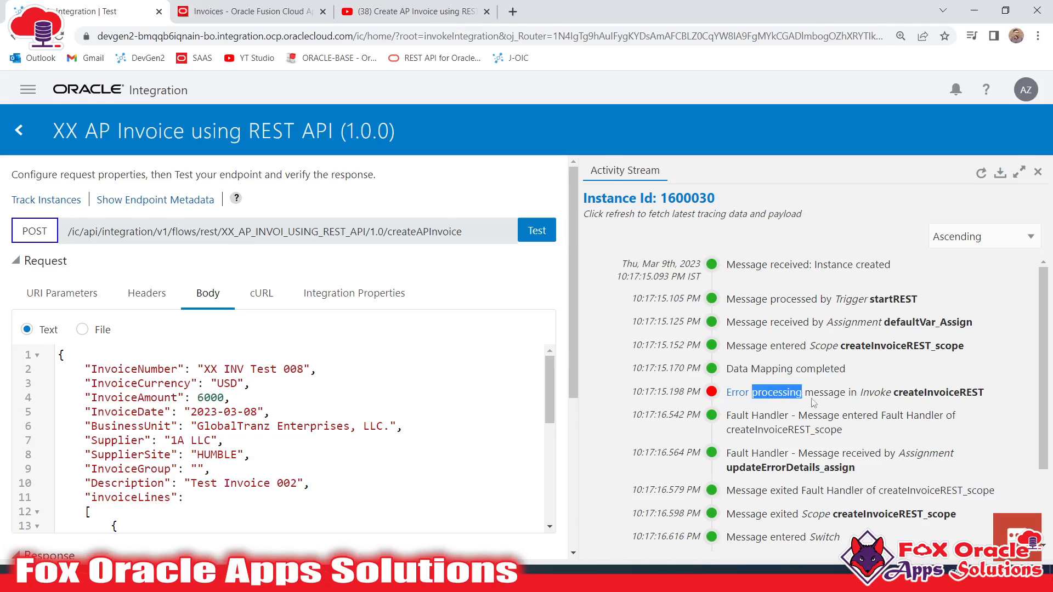
left_click(912, 398)
left_click_drag(895, 396, 978, 396)
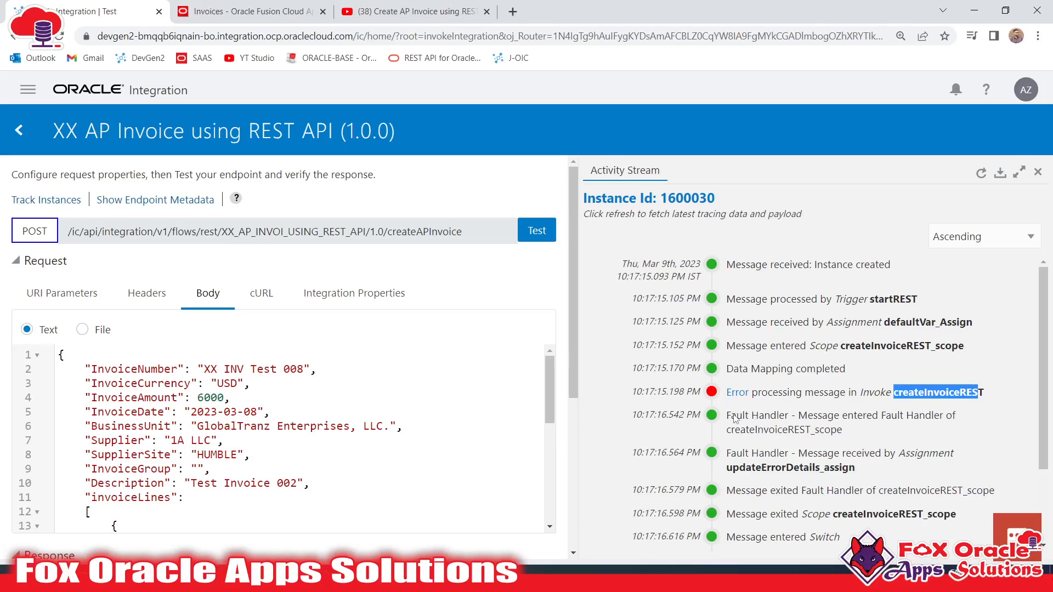
left_click_drag(734, 420, 631, 416)
left_click(770, 422)
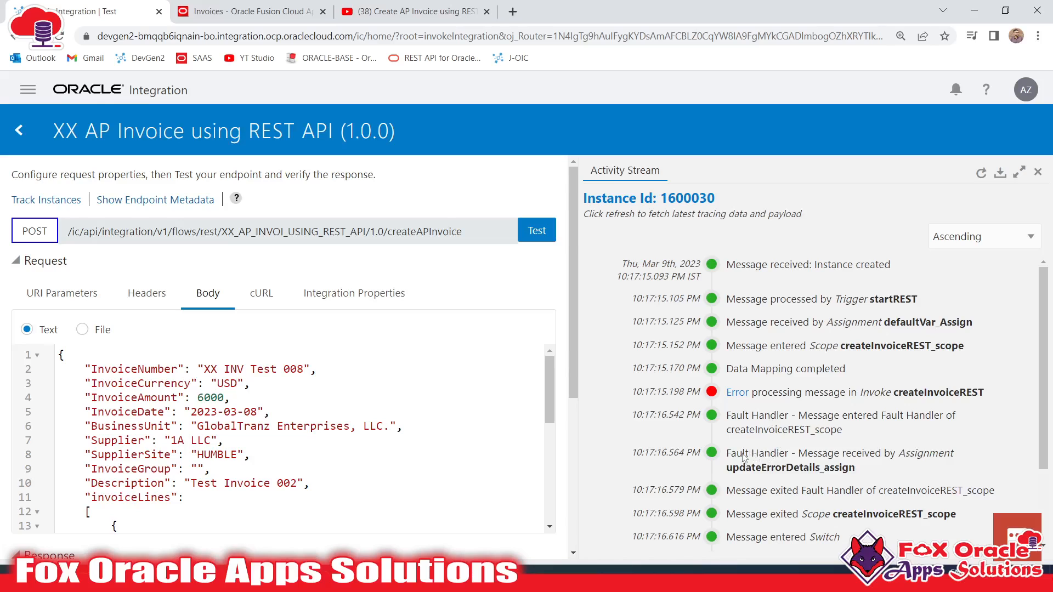
- Examine the updateErrorDetails_assign entry of the Fault Handler and the Switch Route entries below it in the activity stream
left_click_drag(728, 455, 795, 458)
left_click(801, 460)
left_click_drag(727, 472, 849, 473)
scroll(851, 469, "down", 1)
scroll(851, 467, "down", 1)
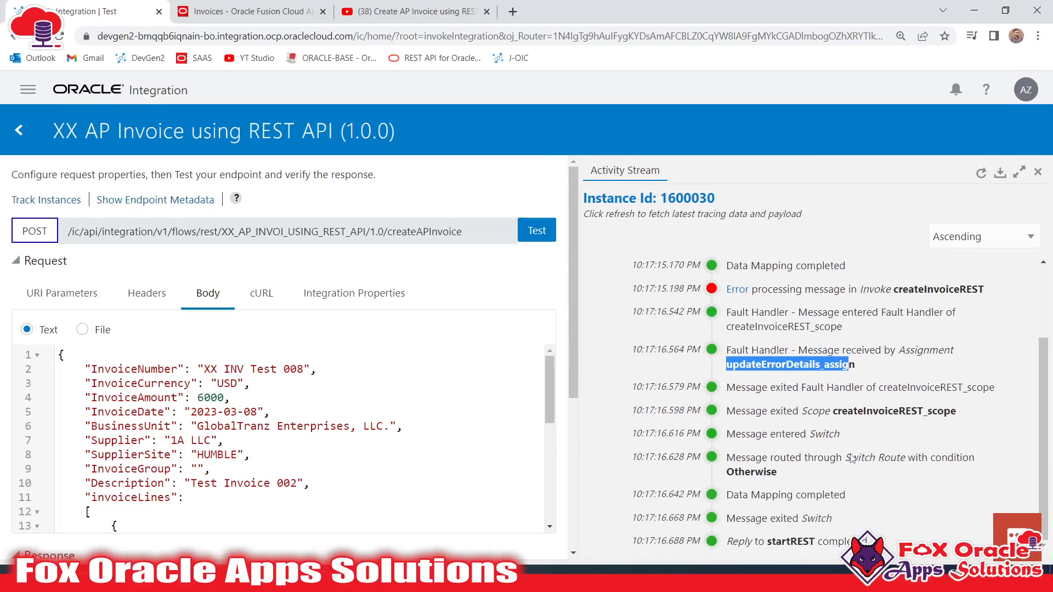
scroll(839, 439, "up", 2)
- Refresh the activity stream to load its payload links and review the entries from the createInvoiceREST error to the startREST reply
left_click(981, 174)
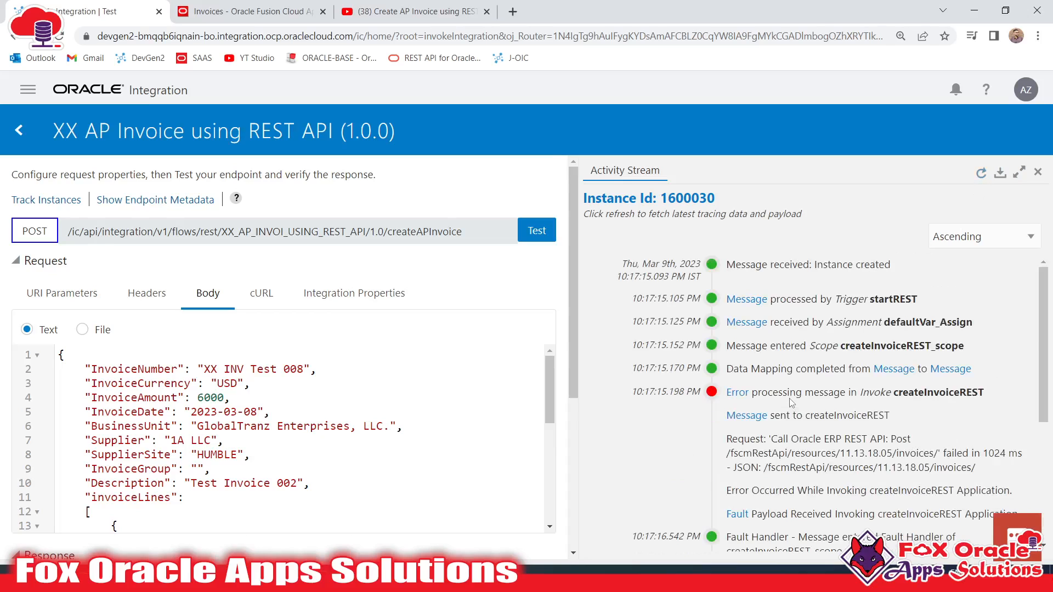
scroll(789, 407, "down", 4)
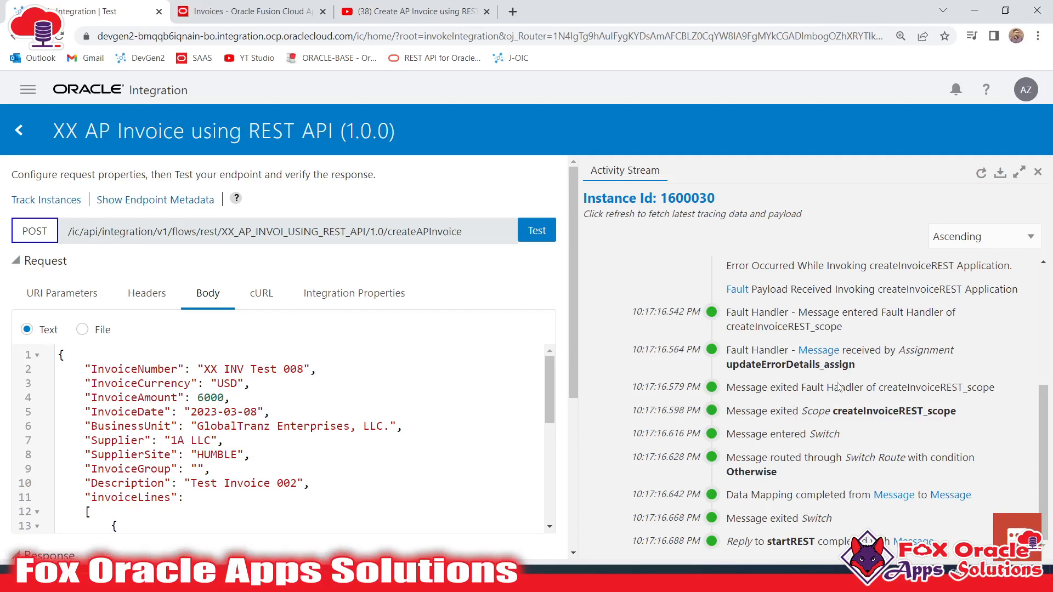
scroll(839, 393, "up", 3)
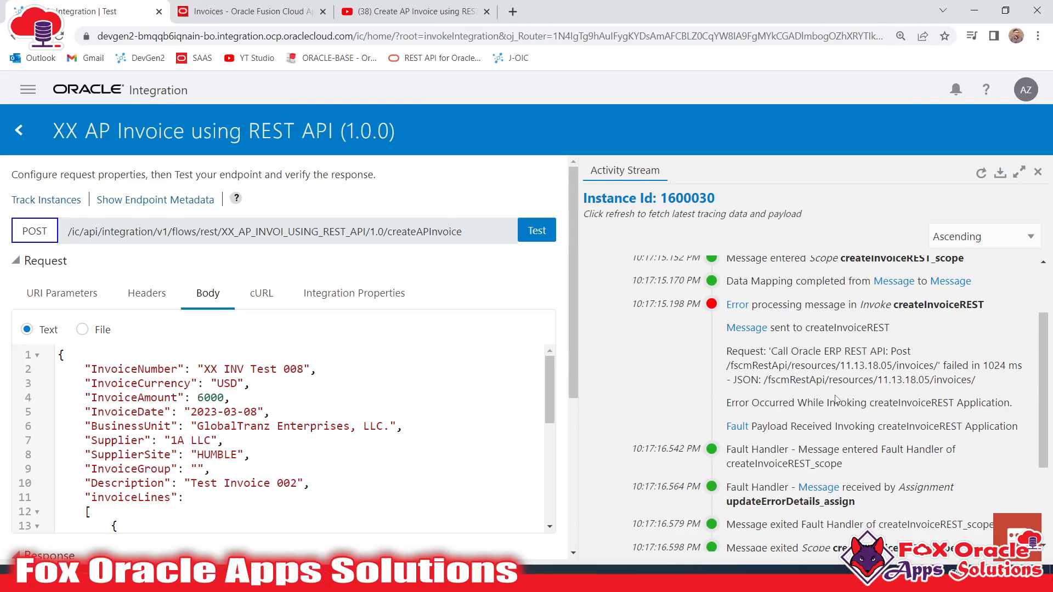
scroll(835, 398, "down", 2)
scroll(818, 432, "up", 2)
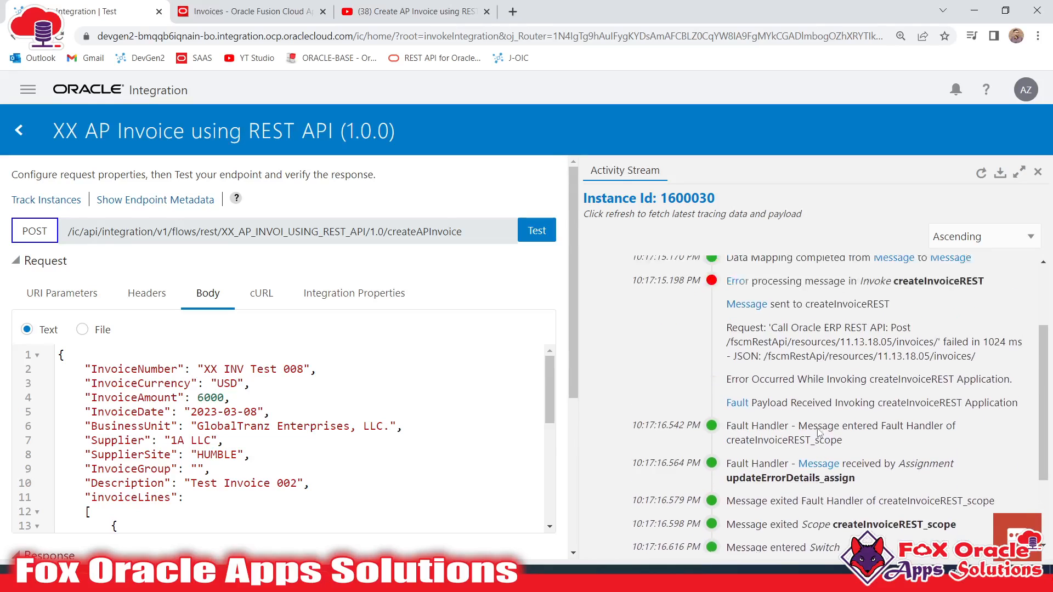
scroll(819, 432, "up", 1)
scroll(813, 421, "down", 1)
scroll(807, 427, "up", 1)
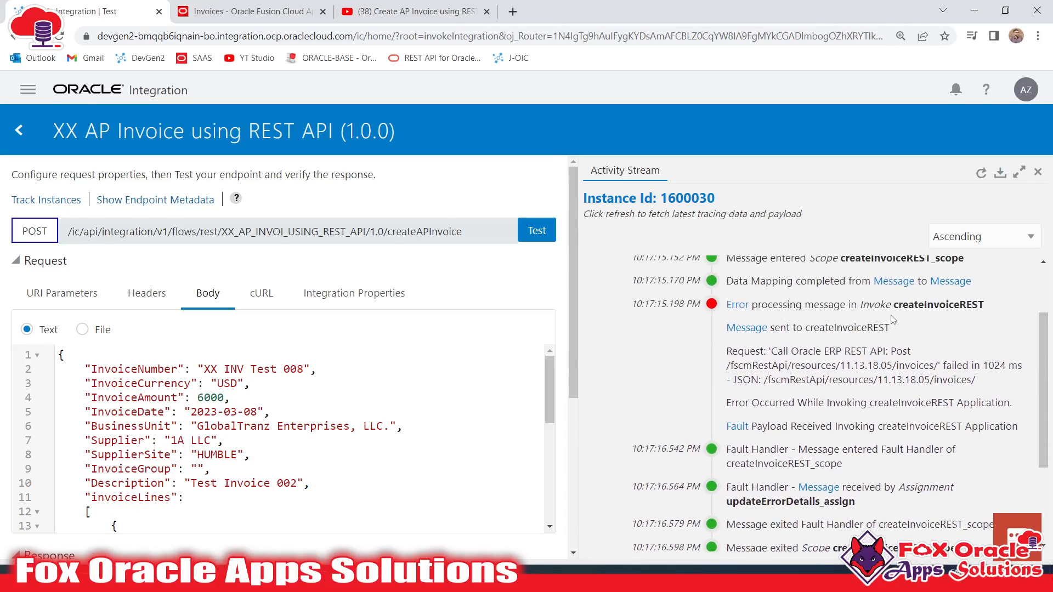
- Examine the message sent to createInvoiceREST, collapse it, and read the failed ERP REST API request text
left_click(746, 328)
scroll(776, 418, "down", 10)
scroll(776, 418, "up", 10)
left_click(757, 331)
left_click_drag(729, 367, 920, 384)
left_click(868, 414)
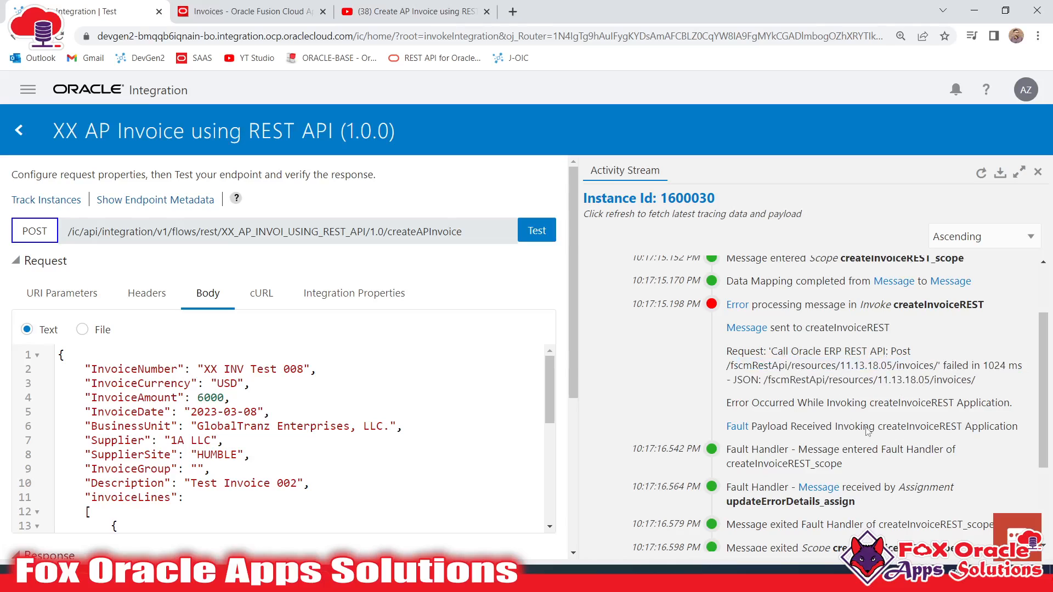
- Expand the Fault payload received from createInvoiceREST and examine its faultstring and the error text in the ns2:instance element
left_click(737, 426)
scroll(751, 404, "down", 1)
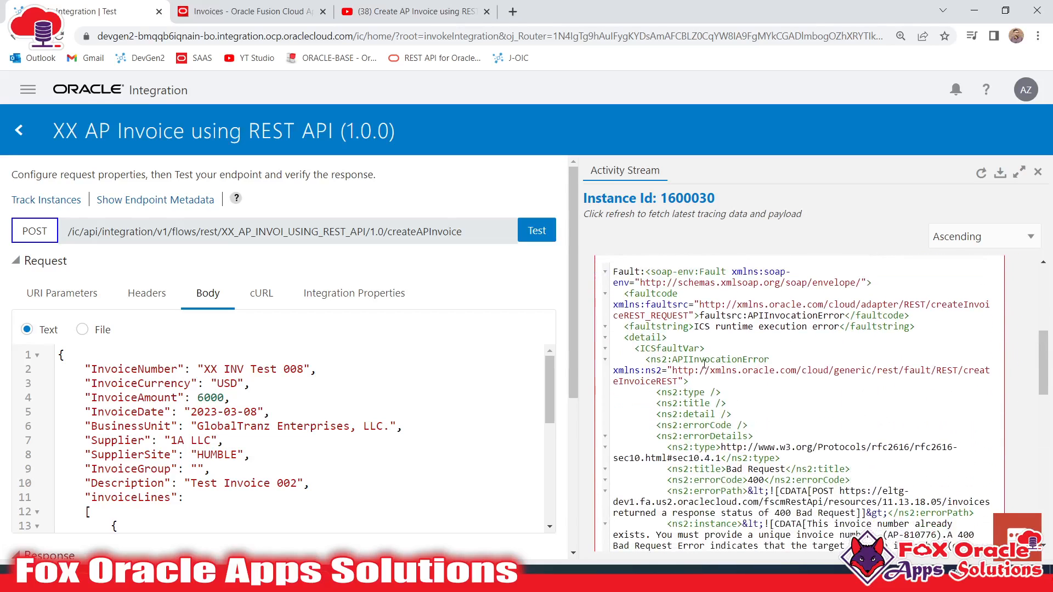
left_click_drag(694, 327, 831, 328)
scroll(814, 369, "down", 2)
scroll(814, 368, "down", 1)
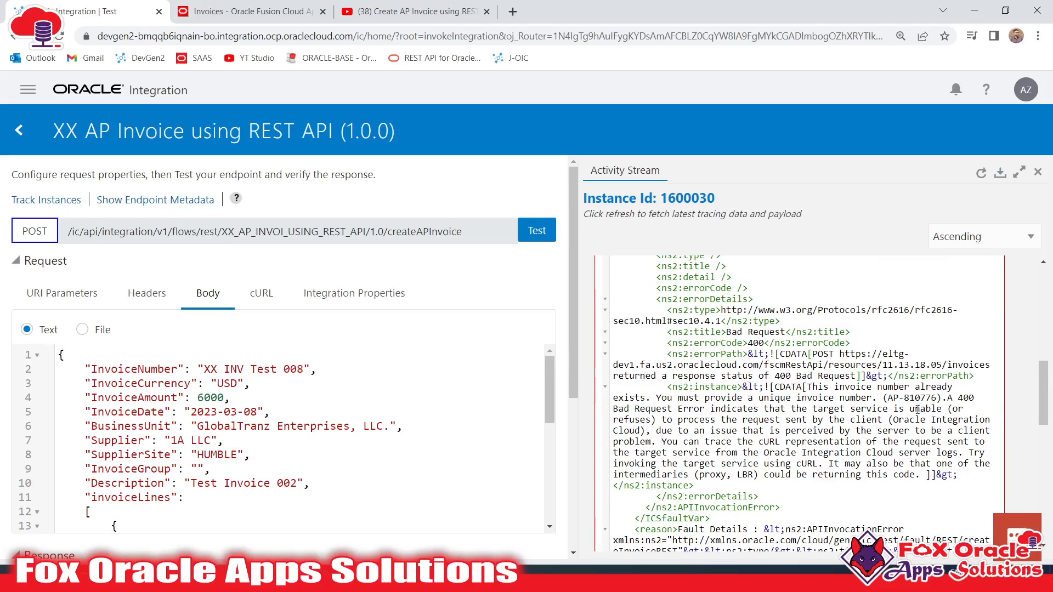
left_click_drag(807, 387, 870, 399)
- Close the activity stream and return from the test page to the Integrations list
scroll(869, 401, "up", 10)
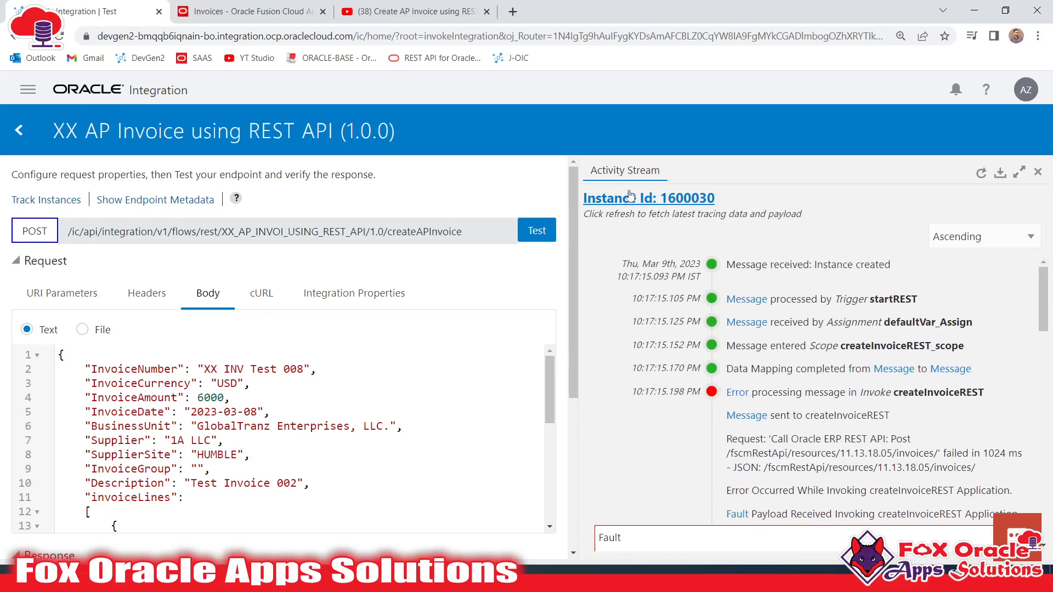
left_click(1039, 171)
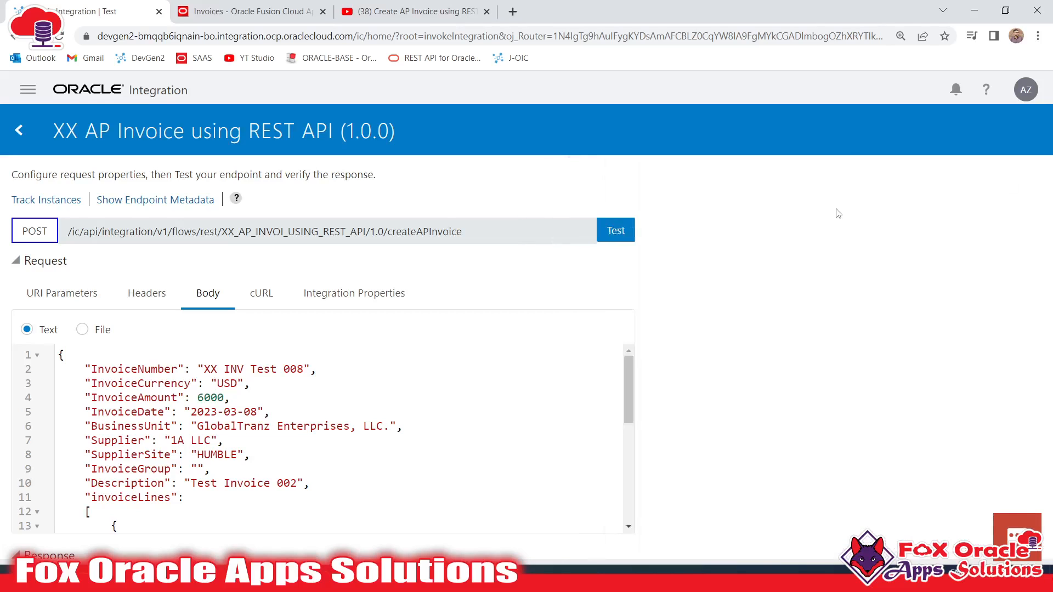
left_click(21, 129)
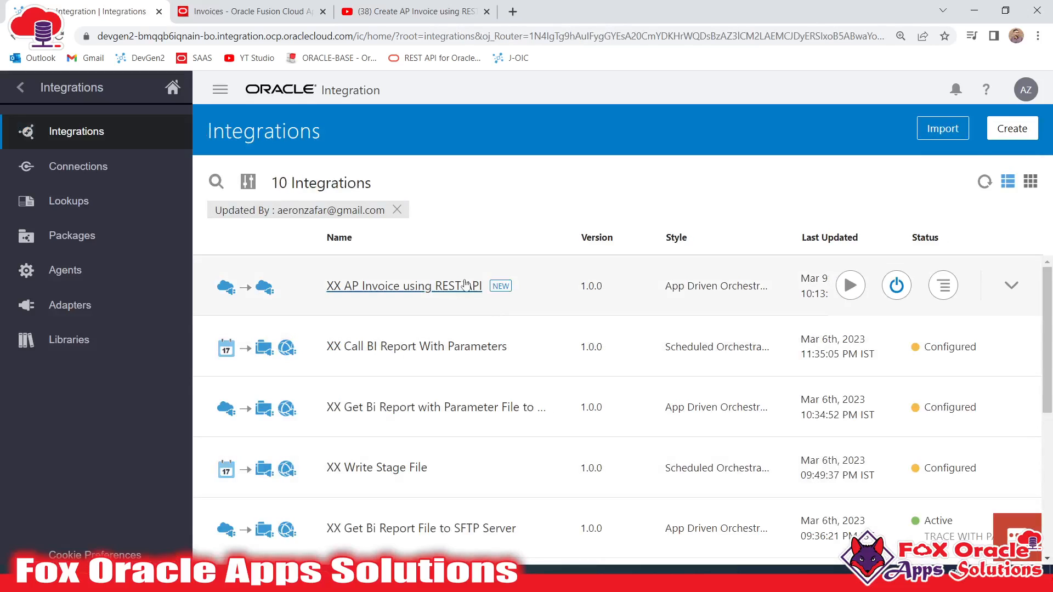